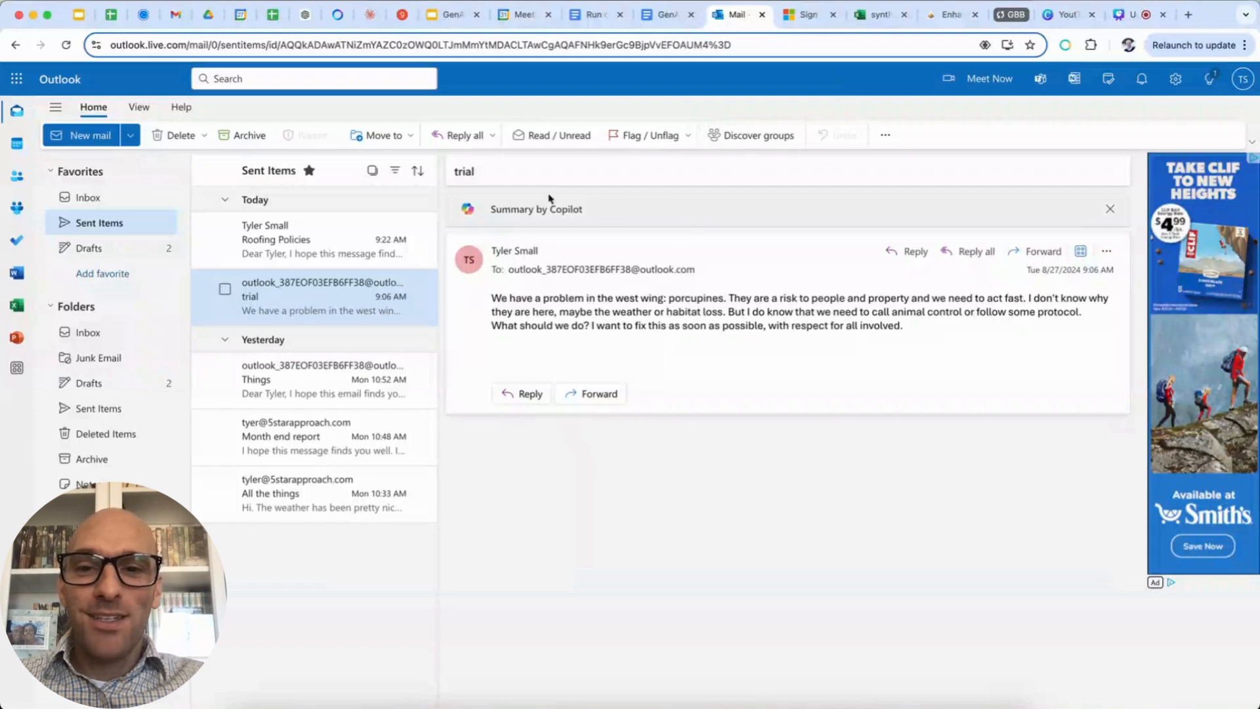
- Open the Roofing Policies email in Sent Items and generate its Copilot summary
{"action": "left_click", "coordinate": [293, 249]}
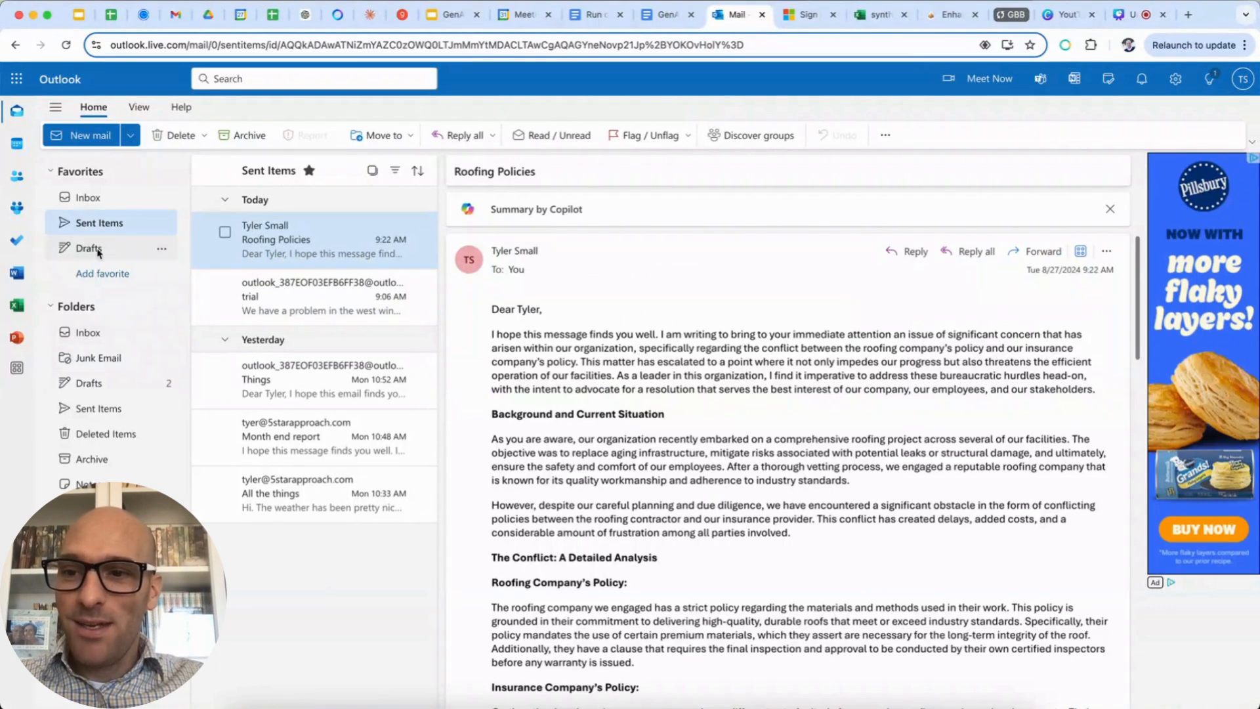
{"action": "left_click", "coordinate": [111, 206]}
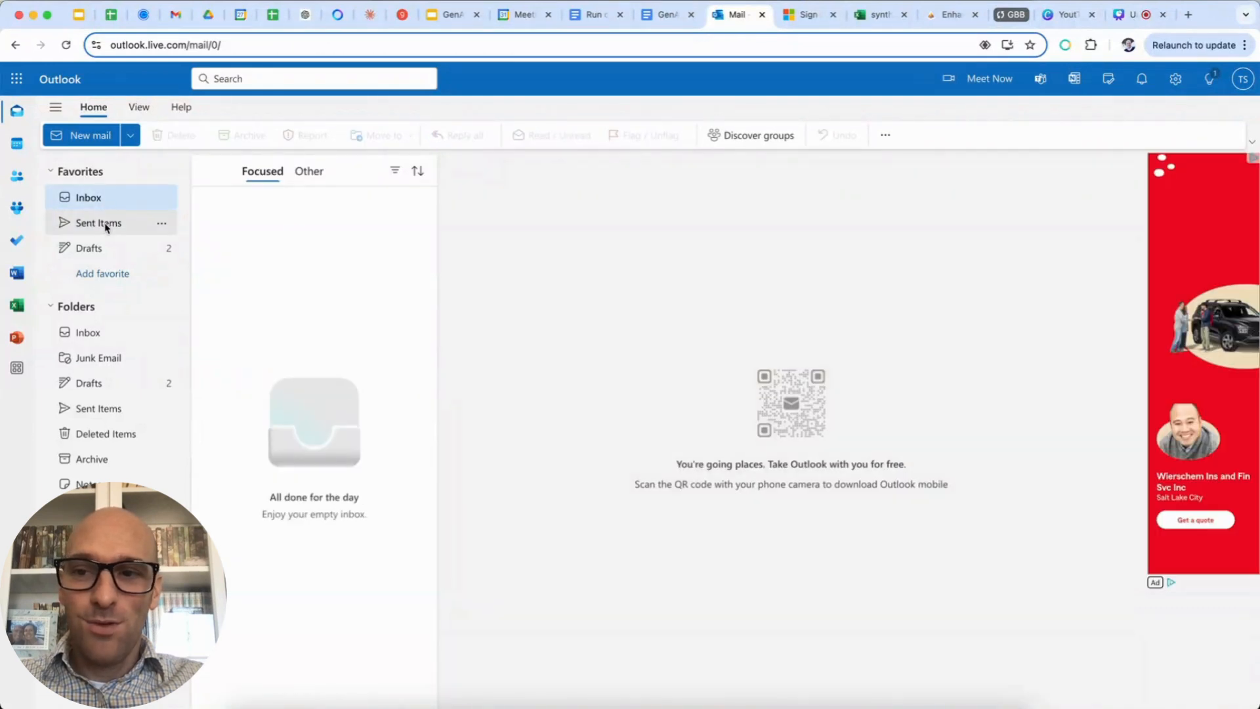
{"action": "left_click", "coordinate": [106, 226]}
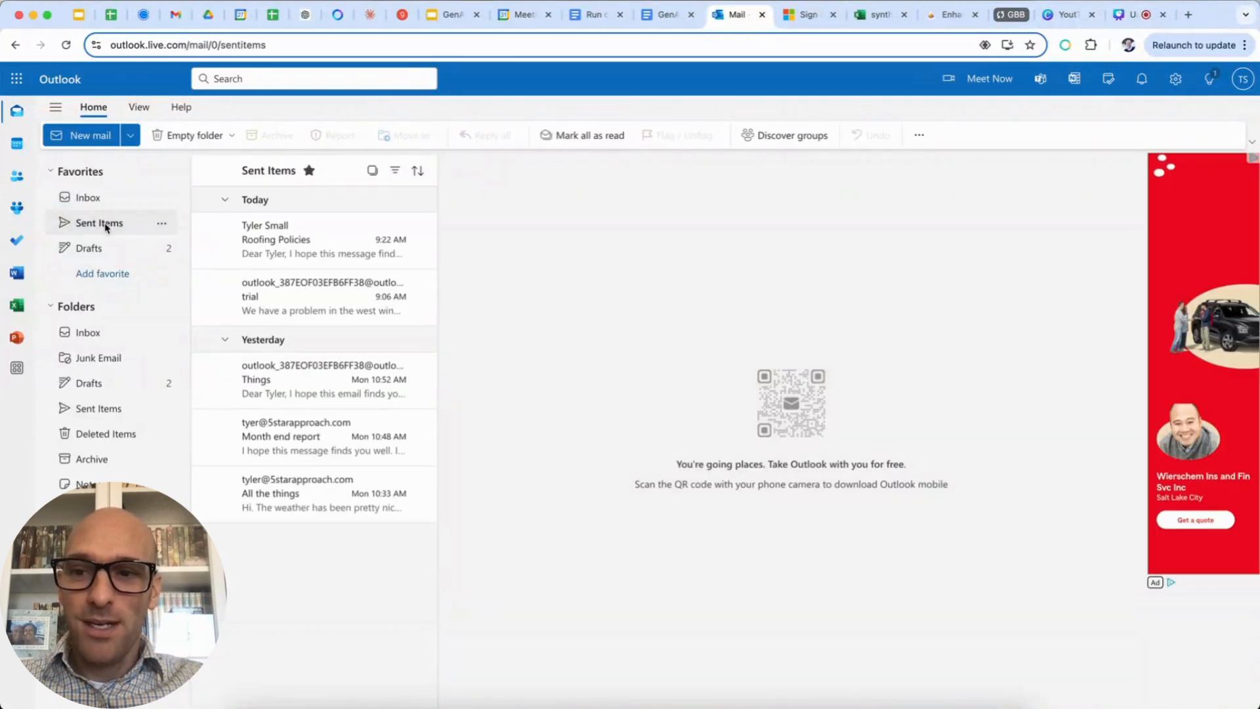
{"action": "left_click", "coordinate": [311, 250]}
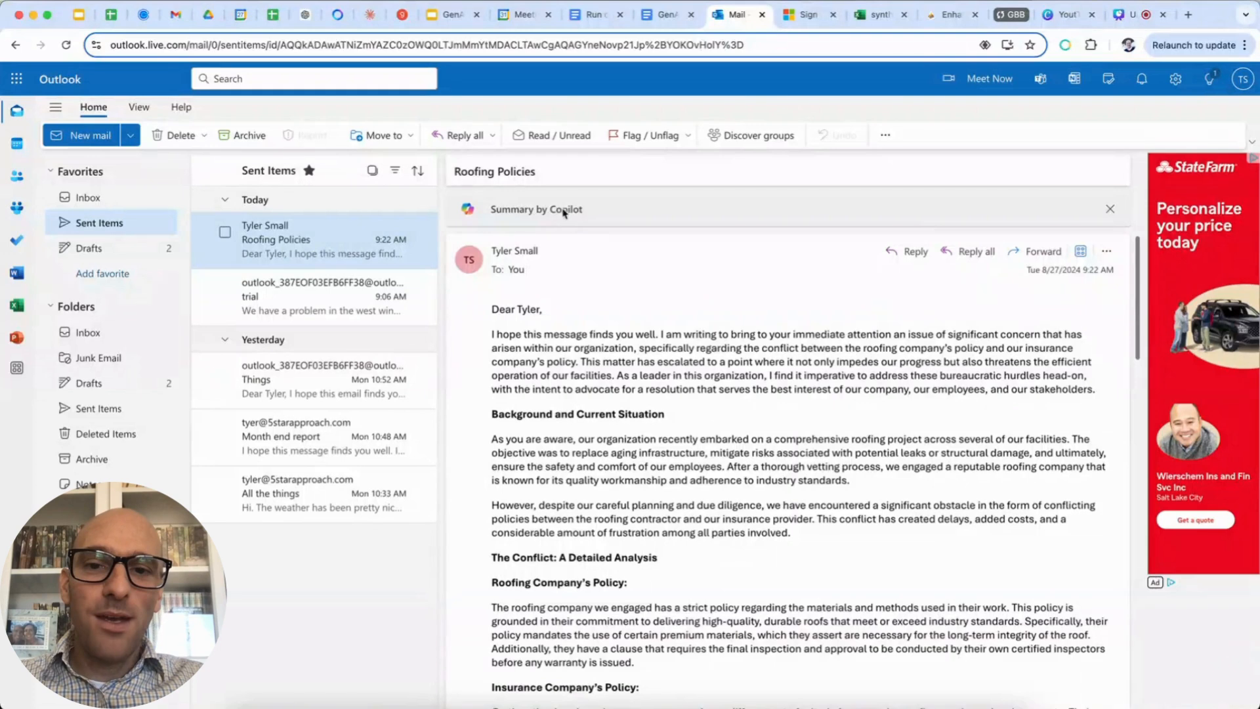
{"action": "left_click", "coordinate": [634, 213]}
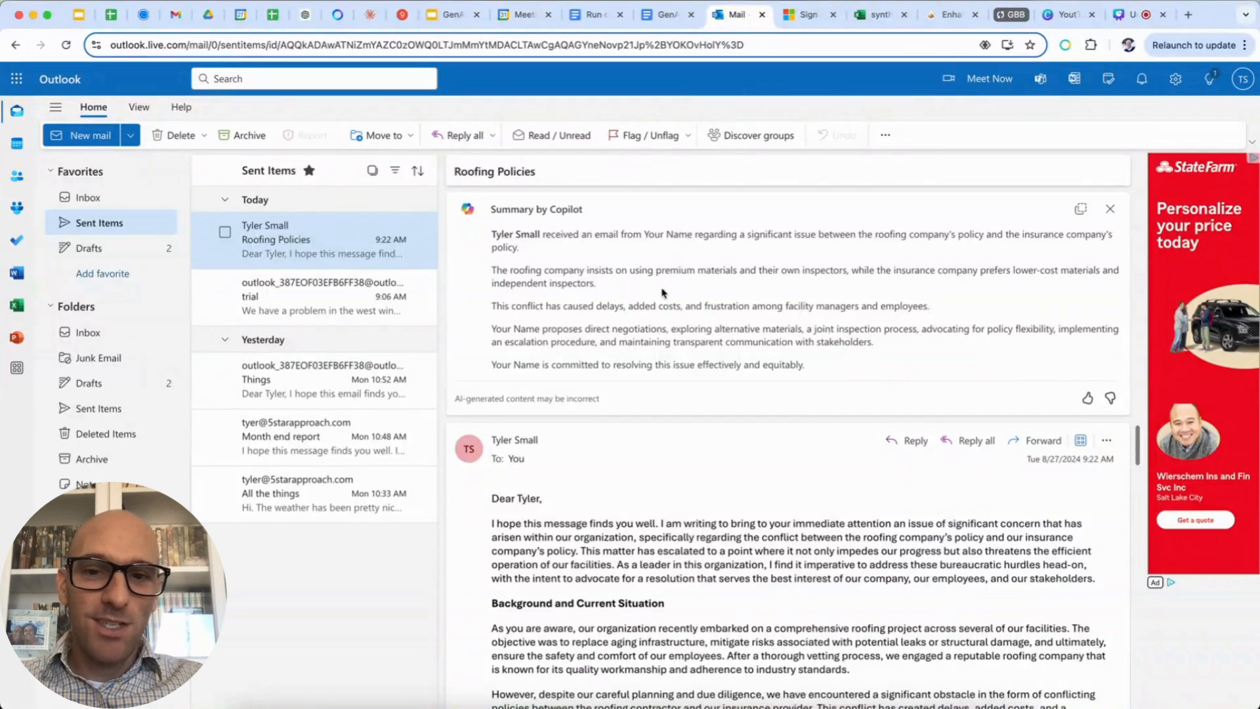
- Read through the full Roofing Policies email and compare its sections and proposed actions with the Copilot summary
{"action": "scroll", "coordinate": [707, 467], "scroll_direction": "down", "scroll_amount": 10}
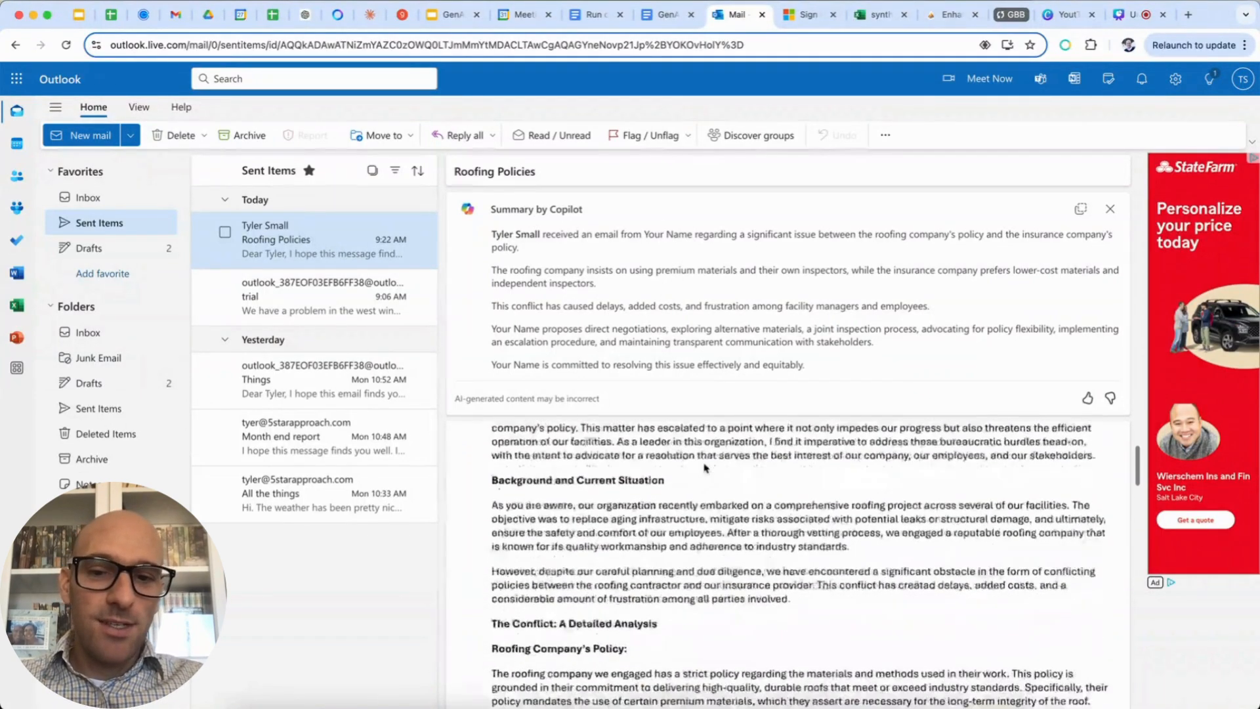
{"action": "scroll", "coordinate": [704, 464], "scroll_direction": "down", "scroll_amount": 10}
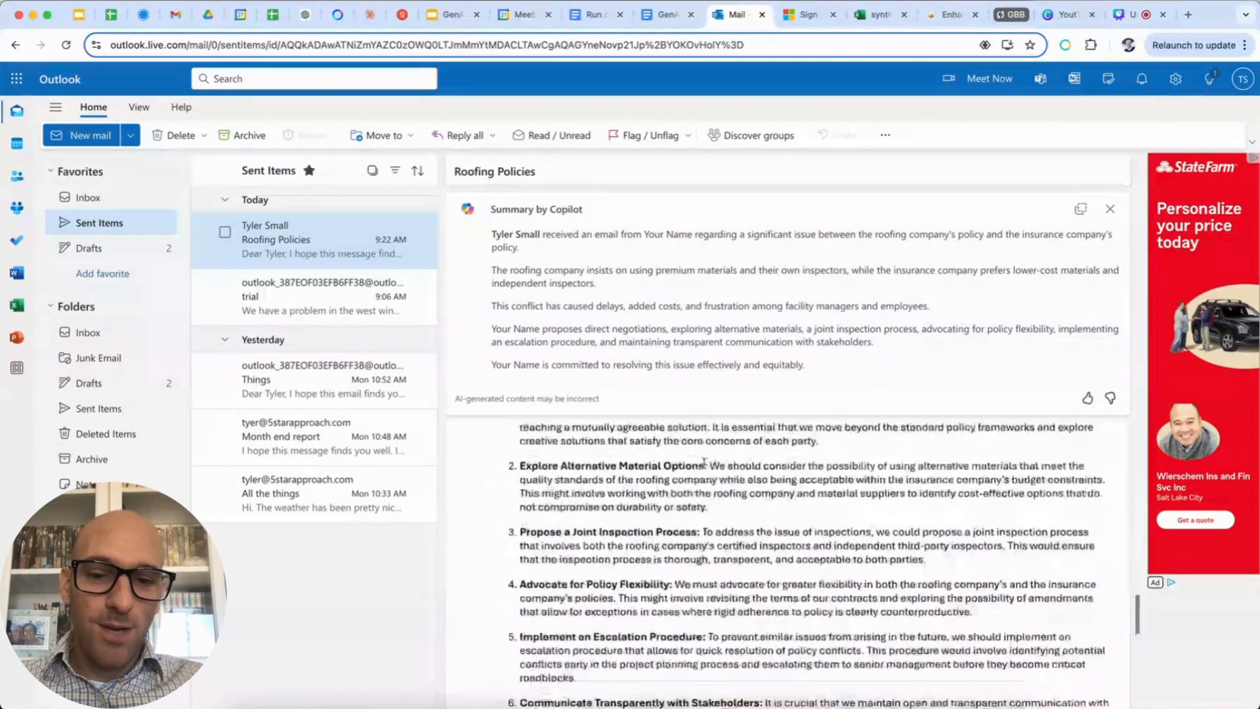
{"action": "scroll", "coordinate": [704, 464], "scroll_direction": "up", "scroll_amount": 20}
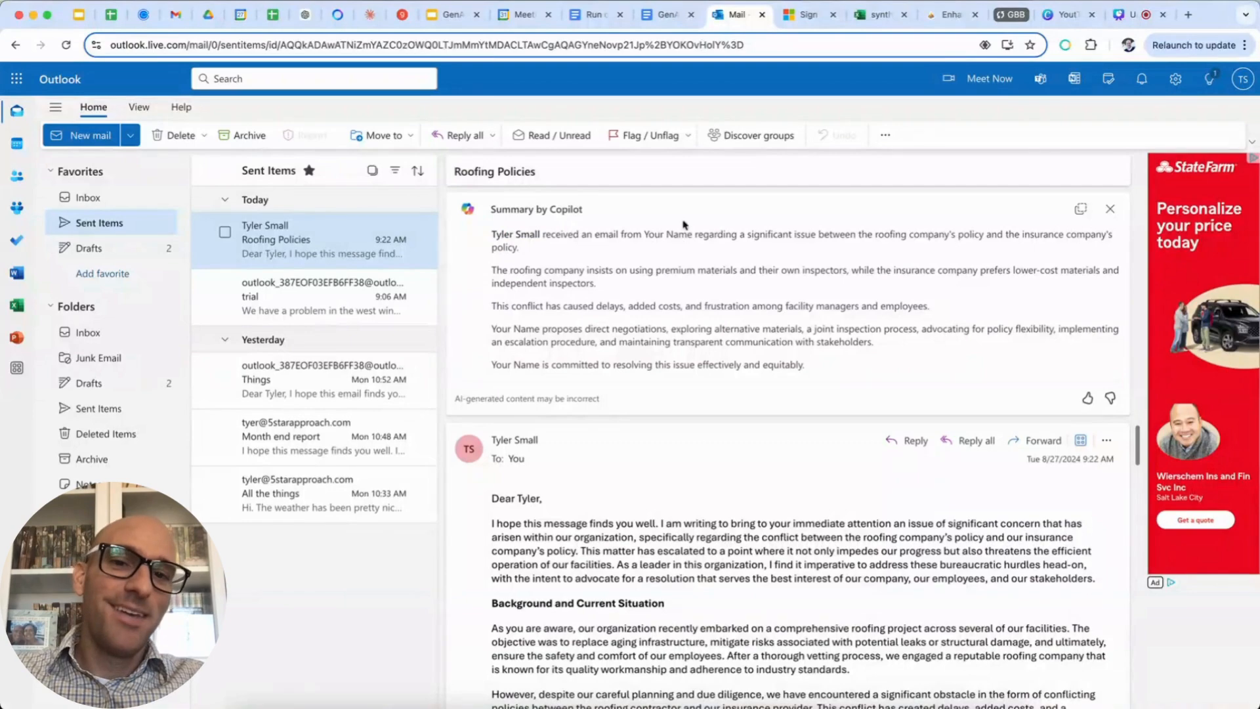
{"action": "scroll", "coordinate": [677, 620], "scroll_direction": "down", "scroll_amount": 10}
{"action": "scroll", "coordinate": [683, 525], "scroll_direction": "down", "scroll_amount": 5}
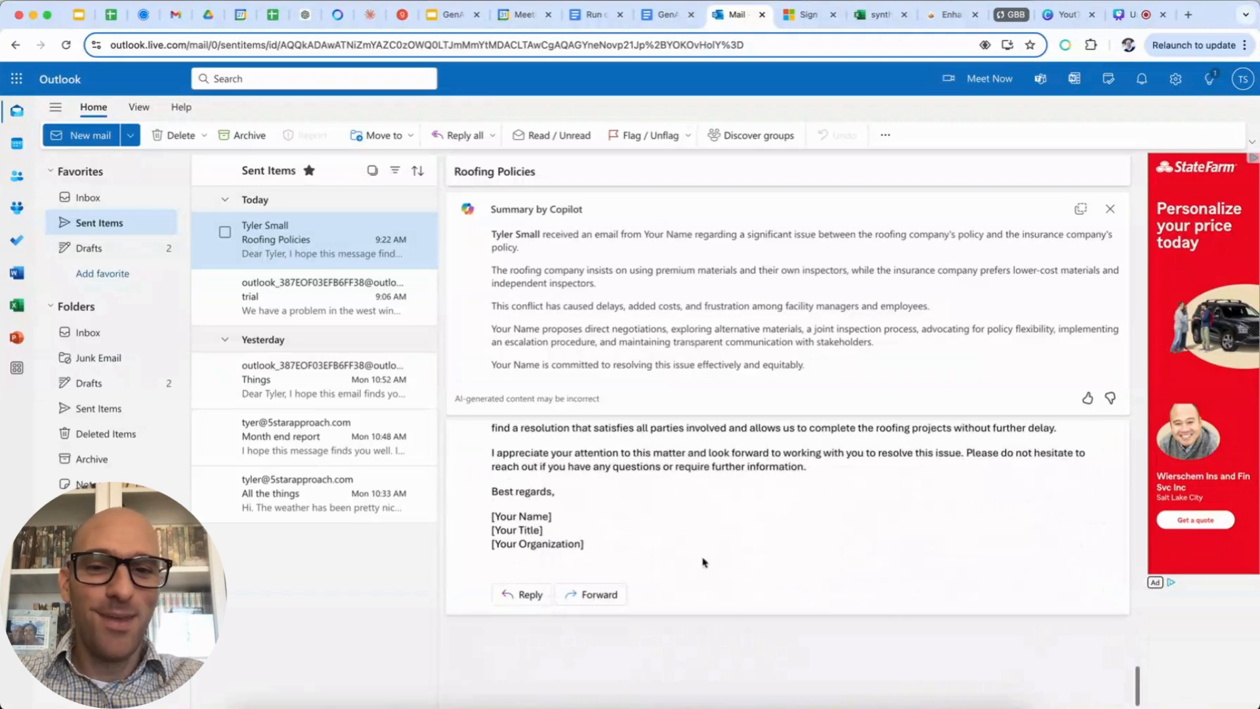
{"action": "scroll", "coordinate": [704, 561], "scroll_direction": "up", "scroll_amount": 15}
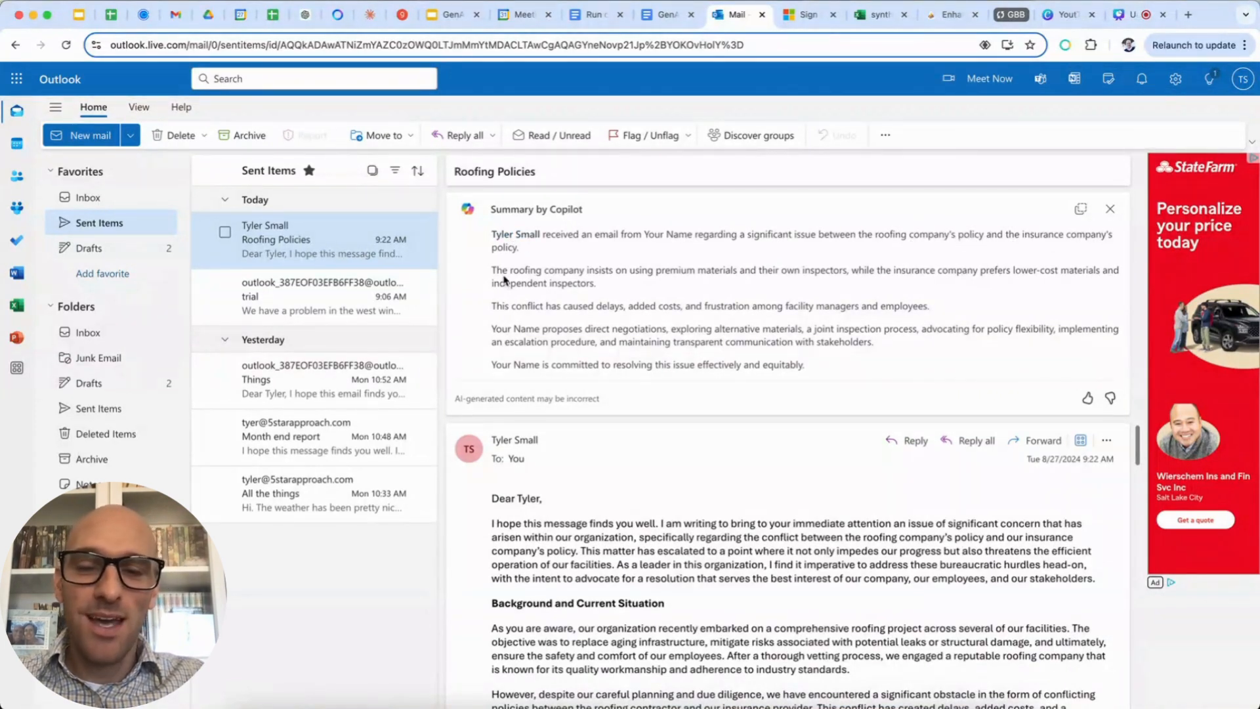
{"action": "scroll", "coordinate": [624, 568], "scroll_direction": "down", "scroll_amount": 10}
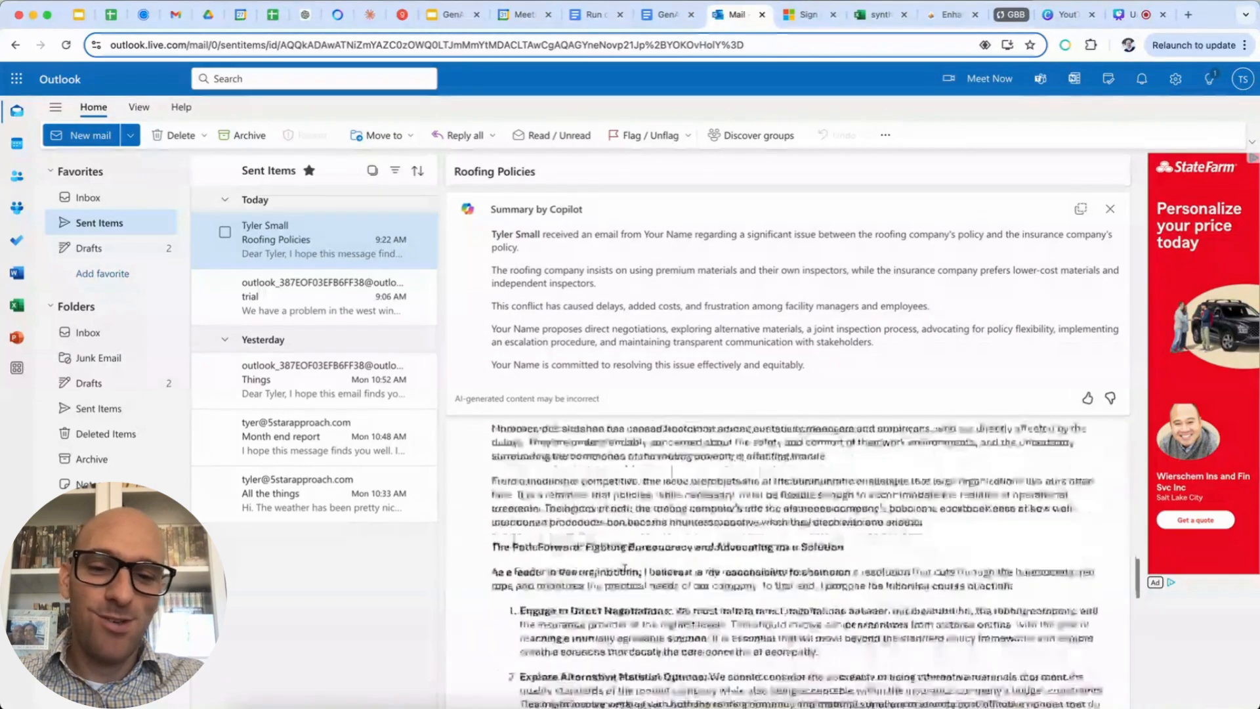
{"action": "scroll", "coordinate": [625, 569], "scroll_direction": "up", "scroll_amount": 3}
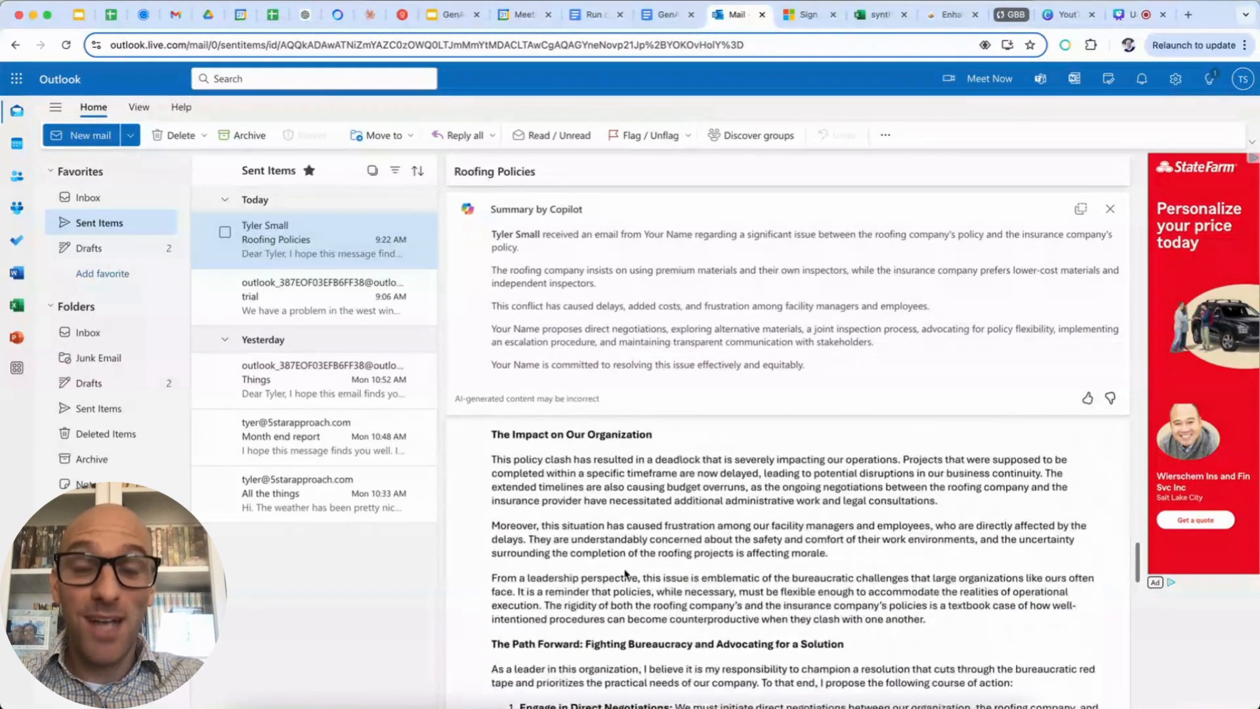
{"action": "scroll", "coordinate": [625, 574], "scroll_direction": "up", "scroll_amount": 8}
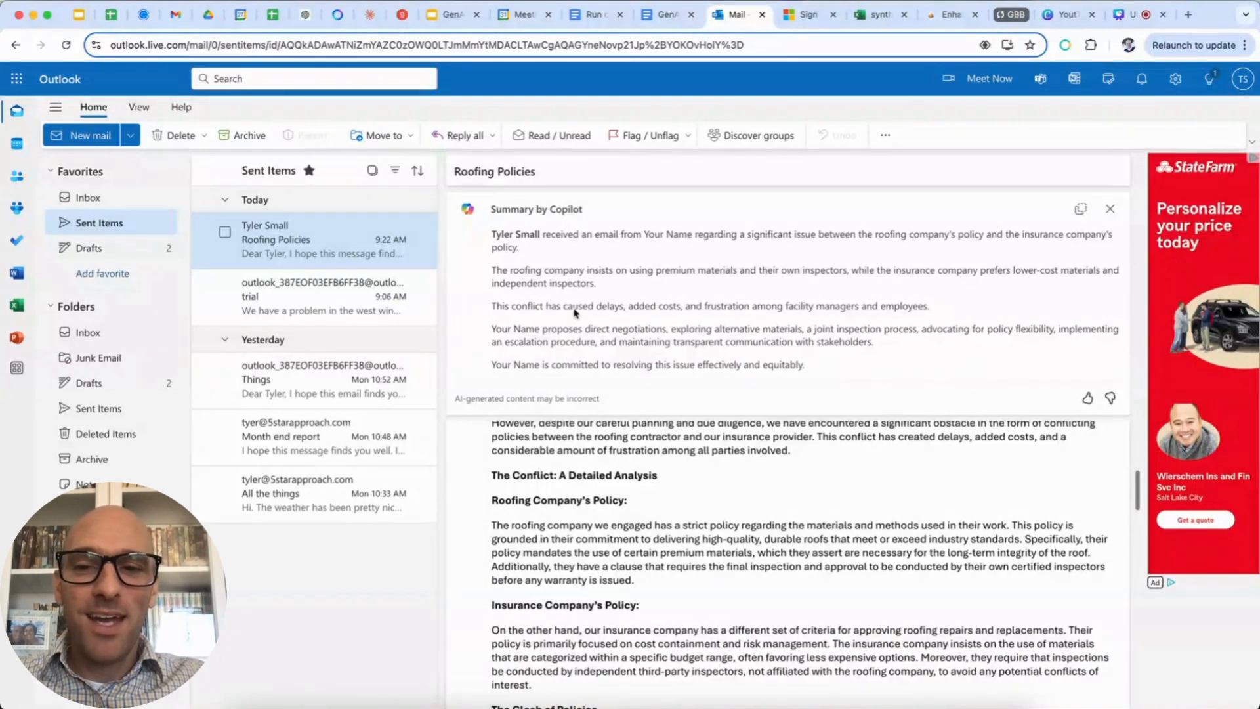
{"action": "scroll", "coordinate": [629, 448], "scroll_direction": "up", "scroll_amount": 5}
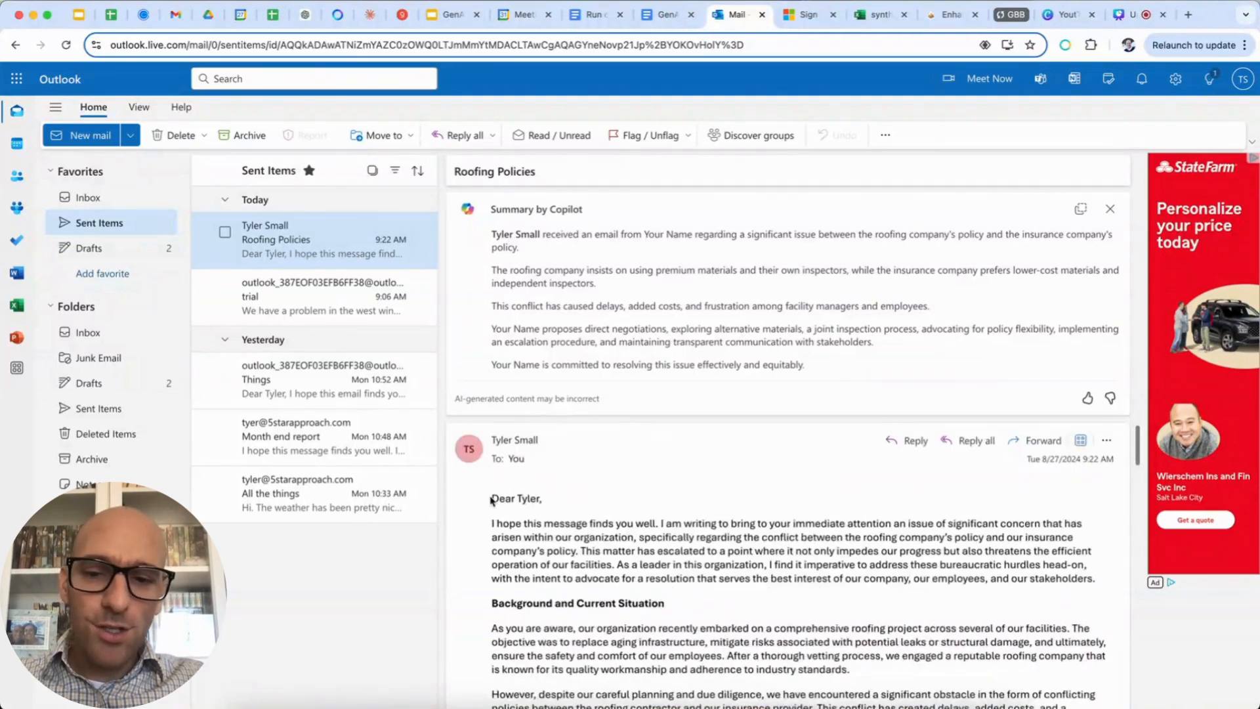
- Copy the whole Roofing Policies email body into the existing ChatGPT conversation and submit it with the prompt "summarize this in 30 words:"
{"action": "left_click_drag", "start_coordinate": [493, 499], "coordinate": [650, 559]}
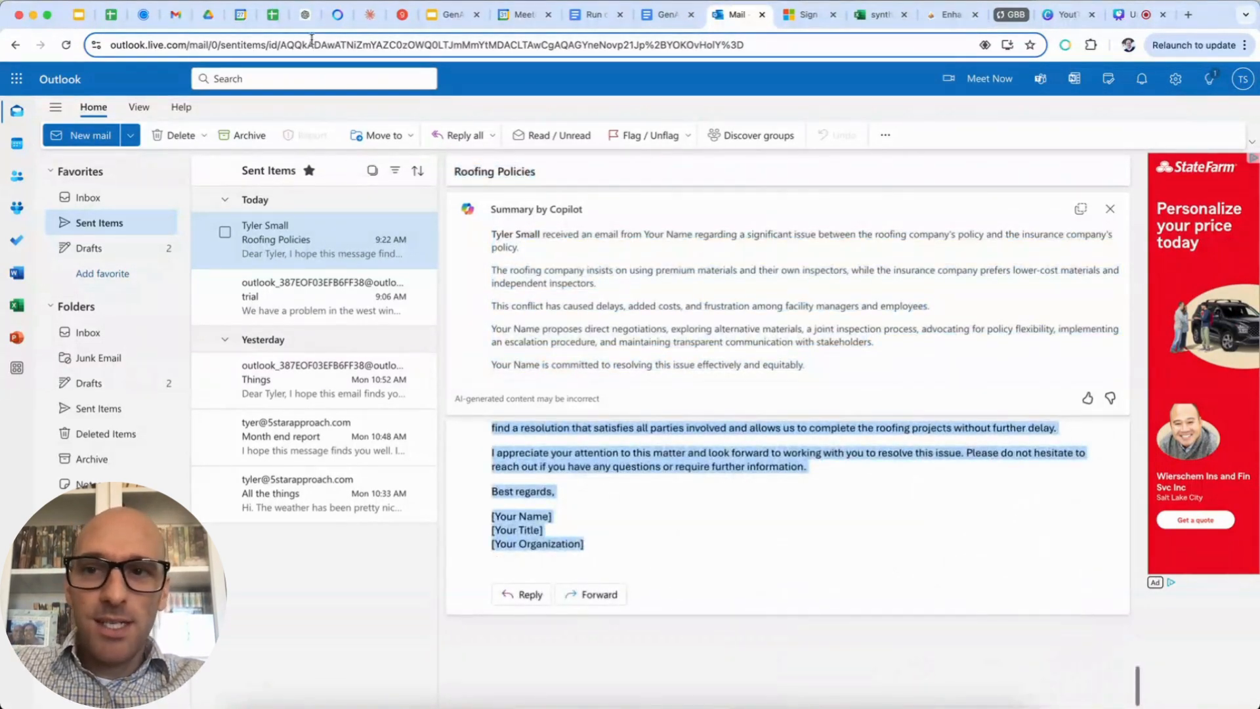
{"action": "left_click", "coordinate": [306, 14]}
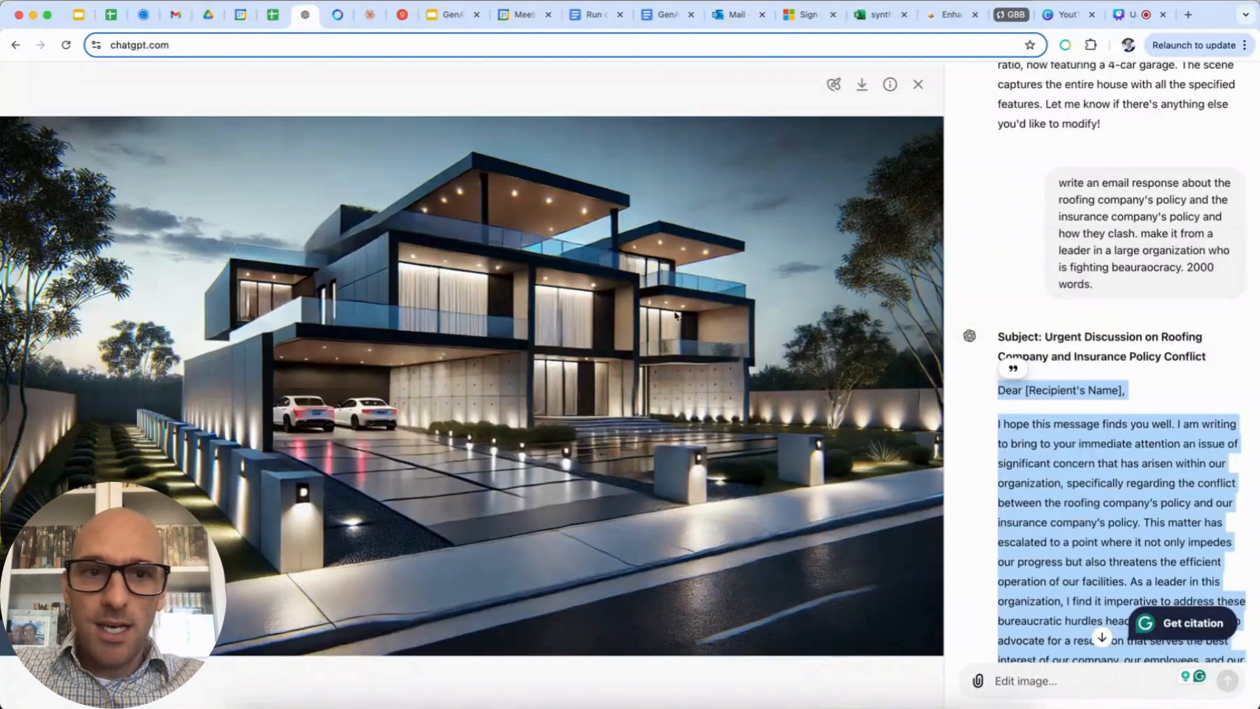
{"action": "left_click", "coordinate": [918, 84]}
{"action": "left_click", "coordinate": [556, 669]}
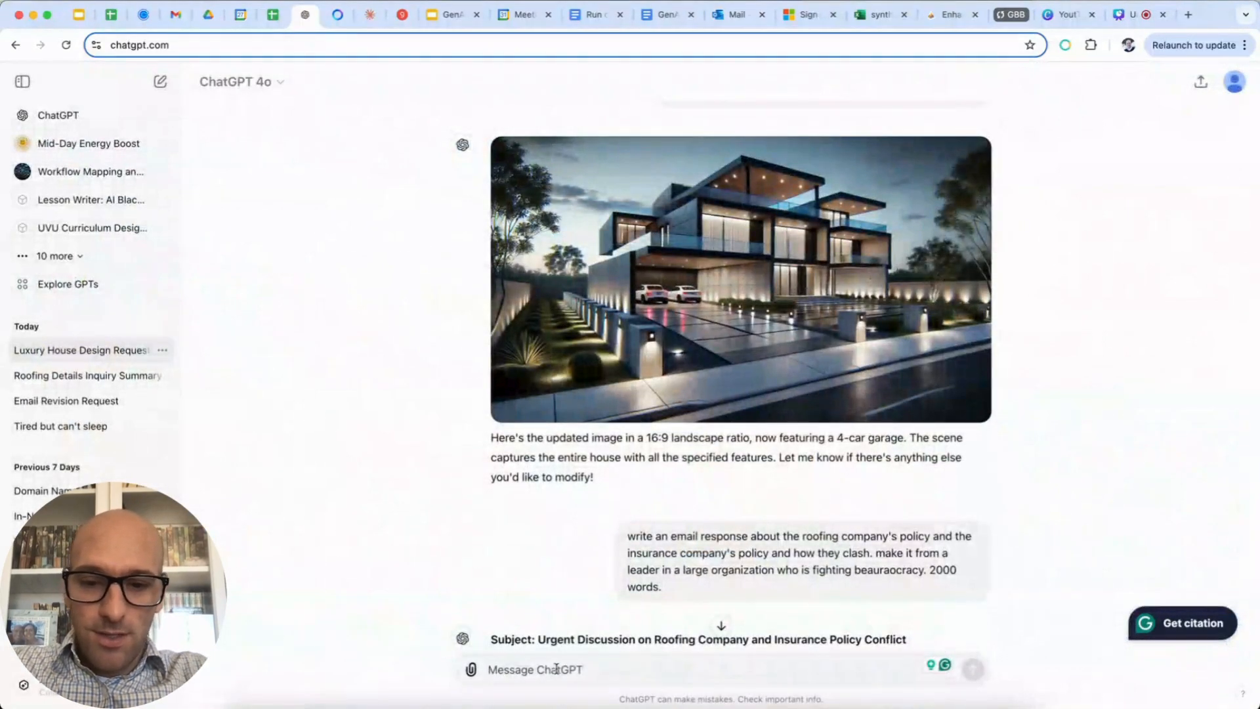
{"action": "type", "text": "summarize this "}
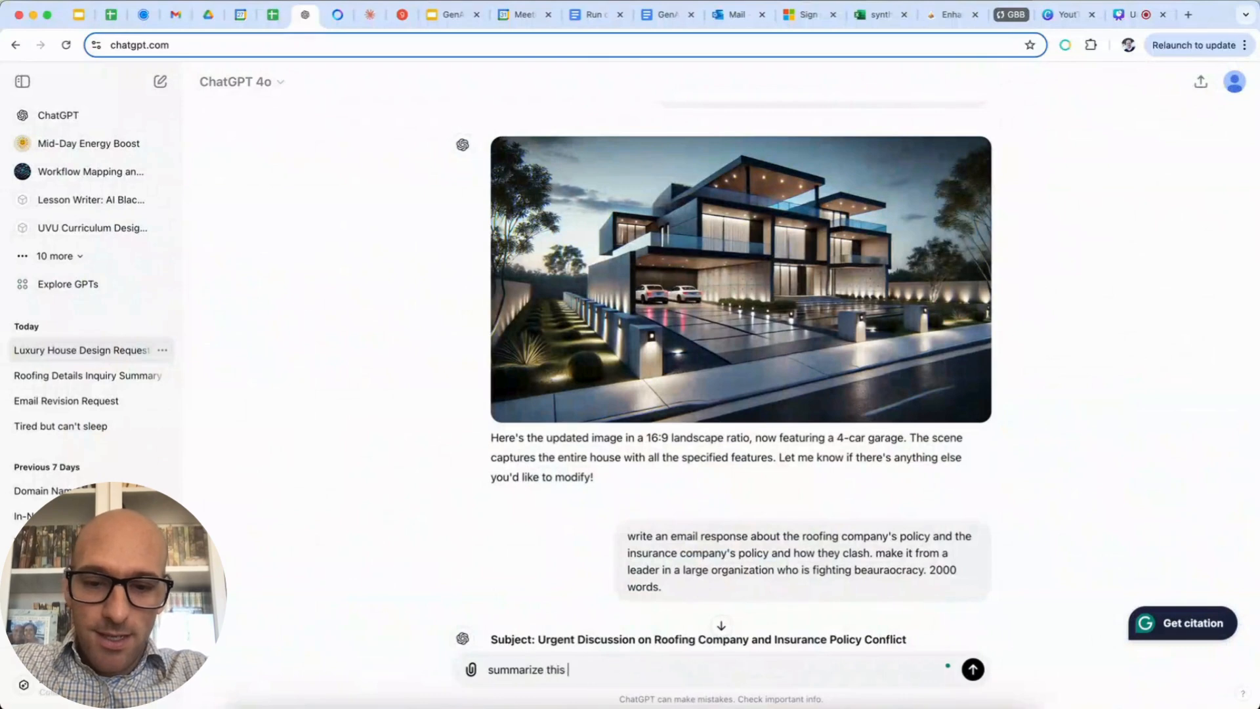
{"action": "type", "text": "in"}
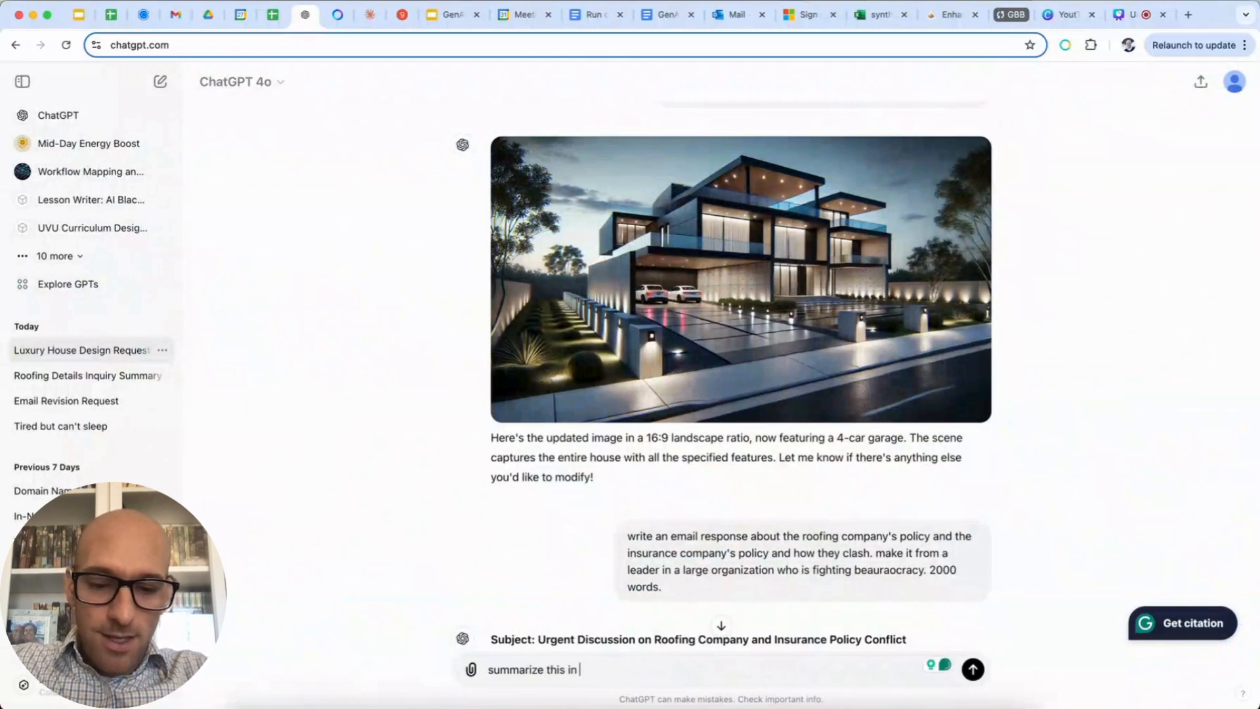
{"action": "type", "text": " 30 words:"}
{"action": "key", "text": "super+v"}
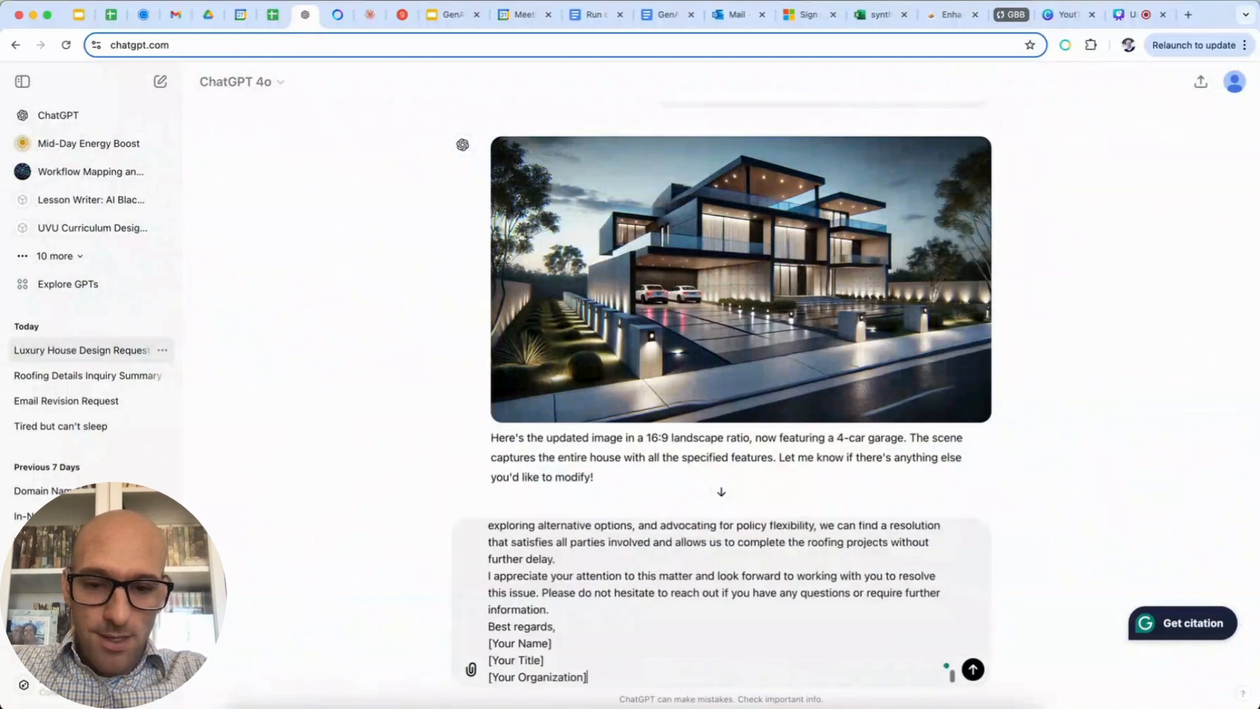
{"action": "key", "text": "Return"}
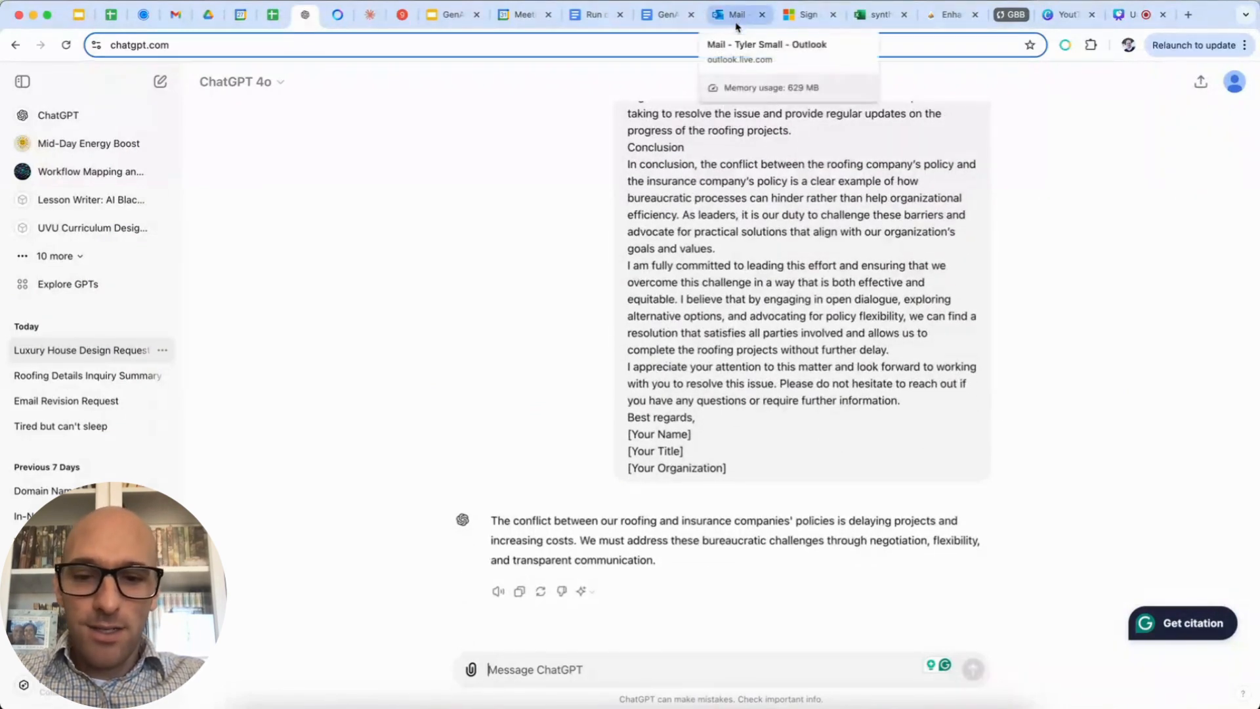
- Review ChatGPT's short summary, highlighting its closing sentence, and return to Outlook to compare it with the Copilot summary and original email
{"action": "left_click_drag", "start_coordinate": [561, 521], "coordinate": [702, 540]}
{"action": "left_click", "coordinate": [809, 520]}
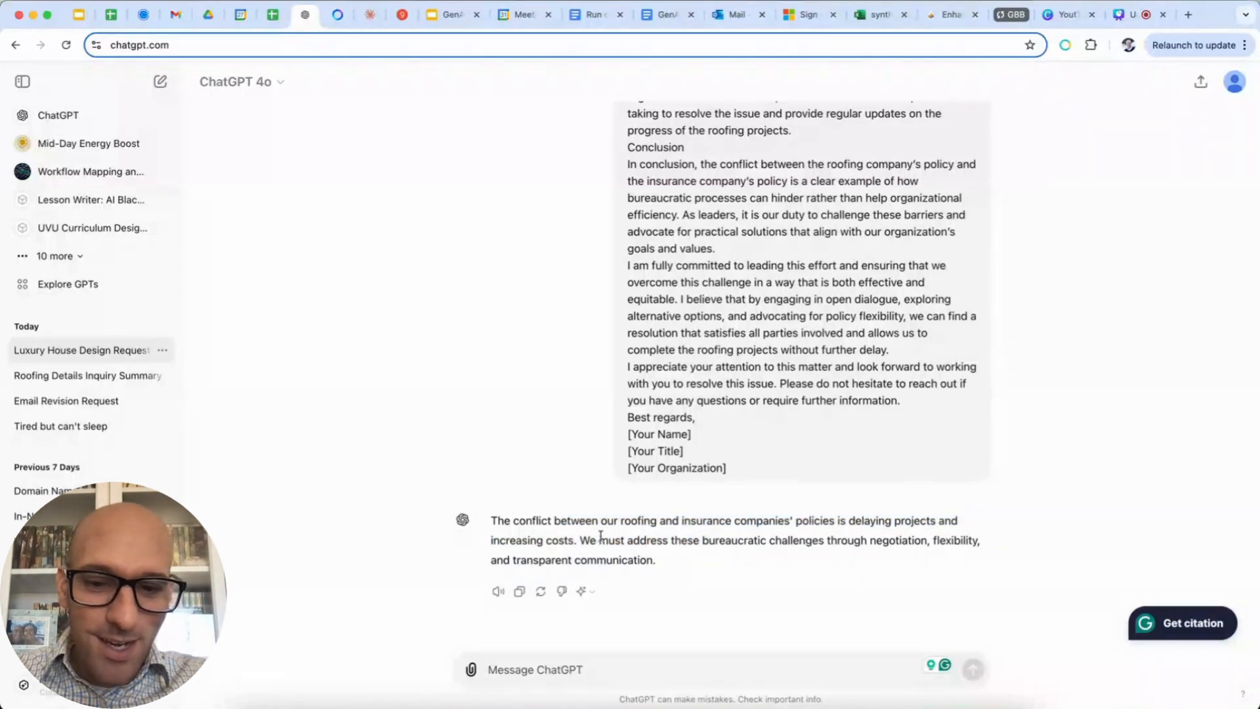
{"action": "left_click_drag", "start_coordinate": [581, 540], "coordinate": [656, 560]}
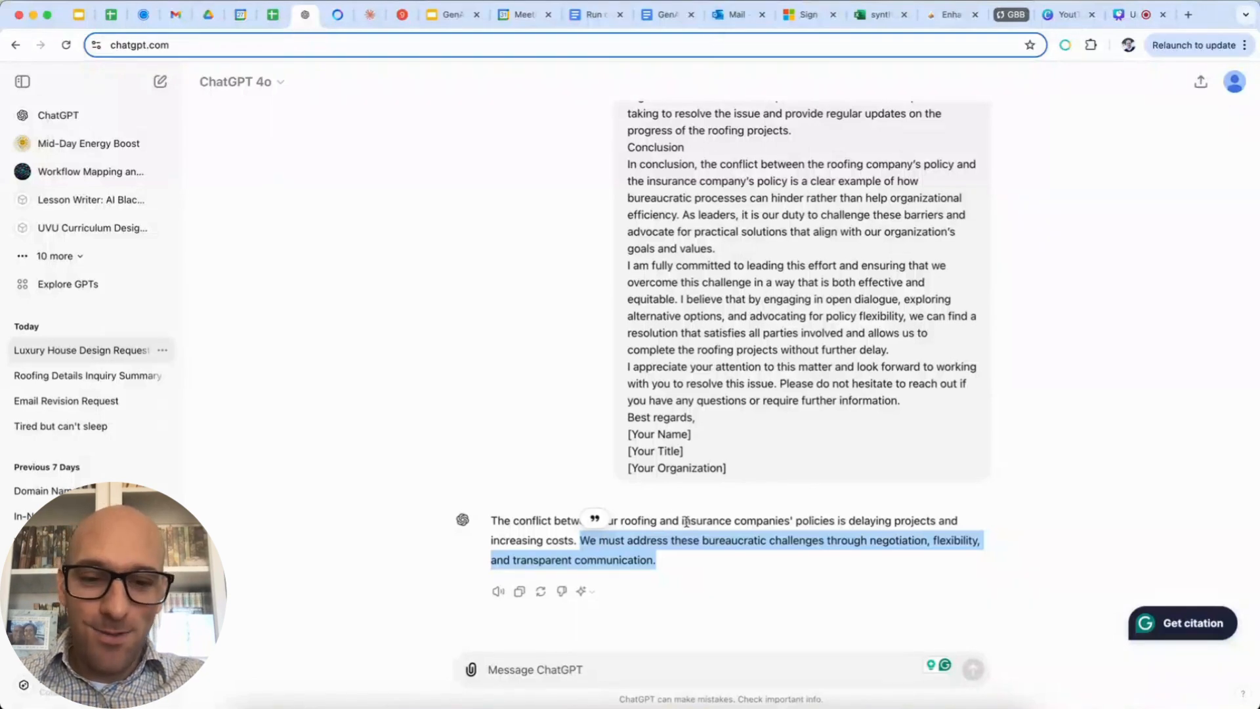
{"action": "left_click", "coordinate": [666, 562]}
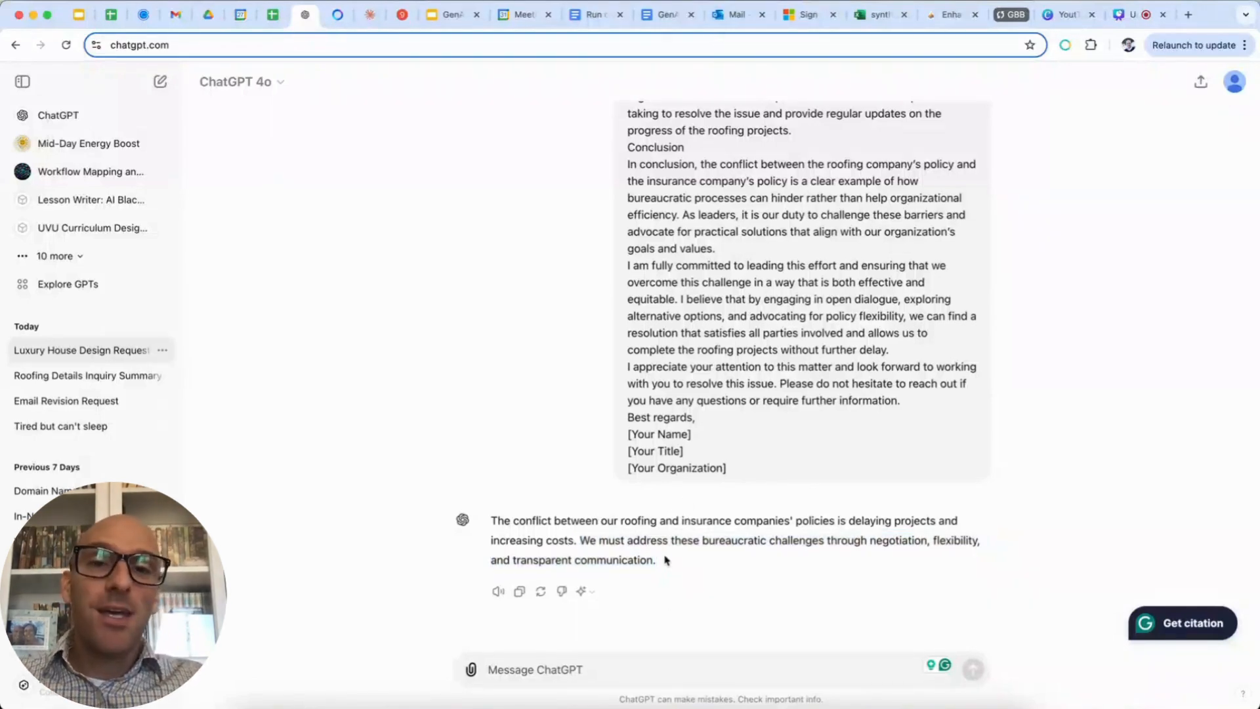
{"action": "left_click", "coordinate": [736, 15]}
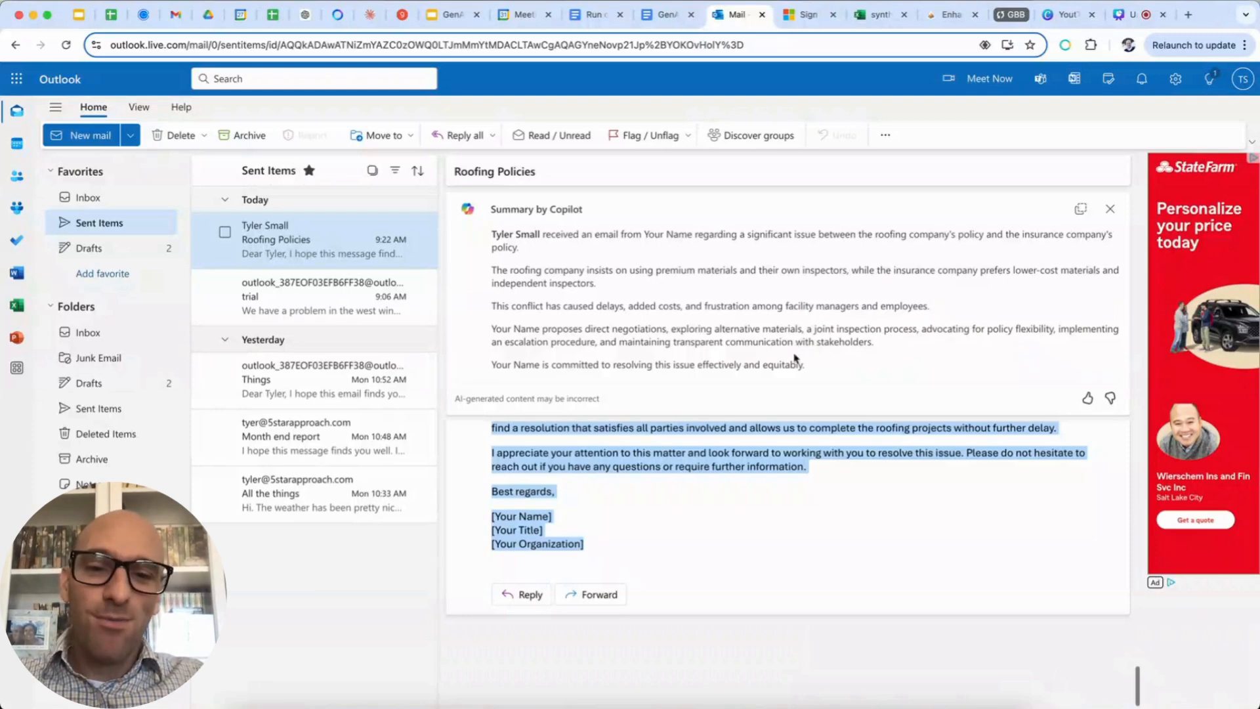
{"action": "scroll", "coordinate": [795, 486], "scroll_direction": "up", "scroll_amount": 3}
{"action": "scroll", "coordinate": [795, 484], "scroll_direction": "up", "scroll_amount": 8}
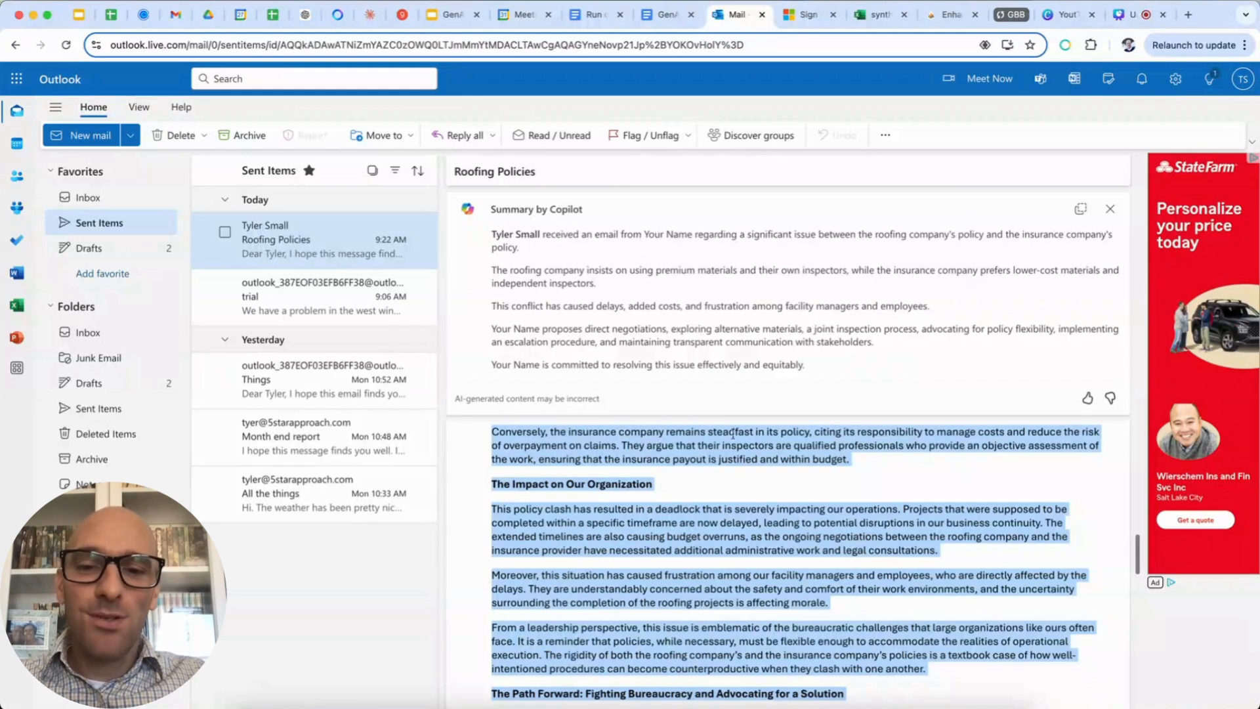
{"action": "scroll", "coordinate": [771, 325], "scroll_direction": "up", "scroll_amount": 6}
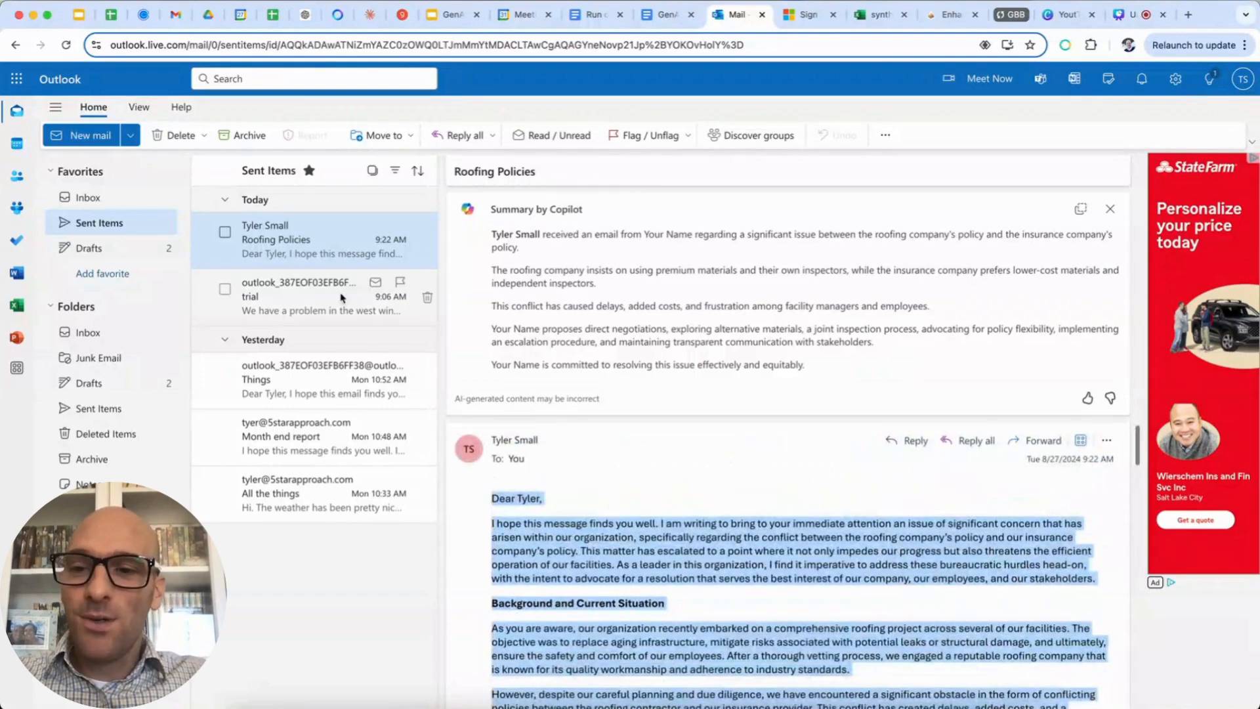
{"action": "left_click", "coordinate": [113, 204]}
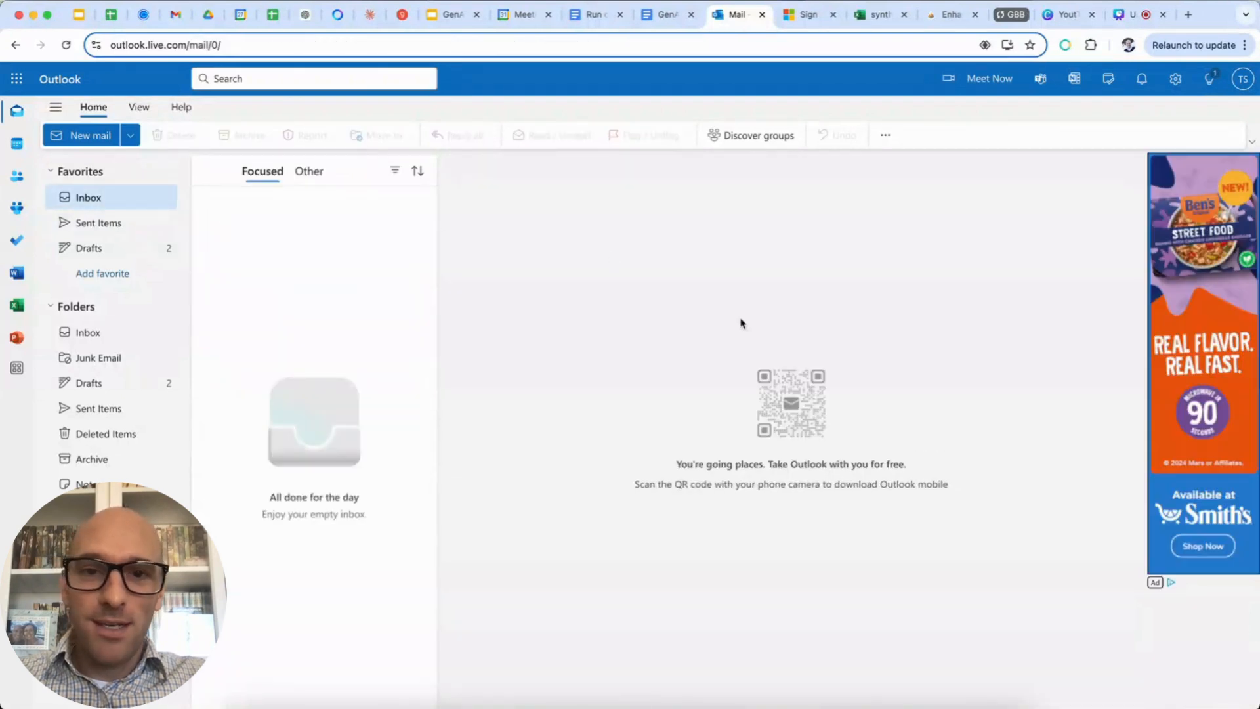
{"action": "left_click", "coordinate": [87, 135]}
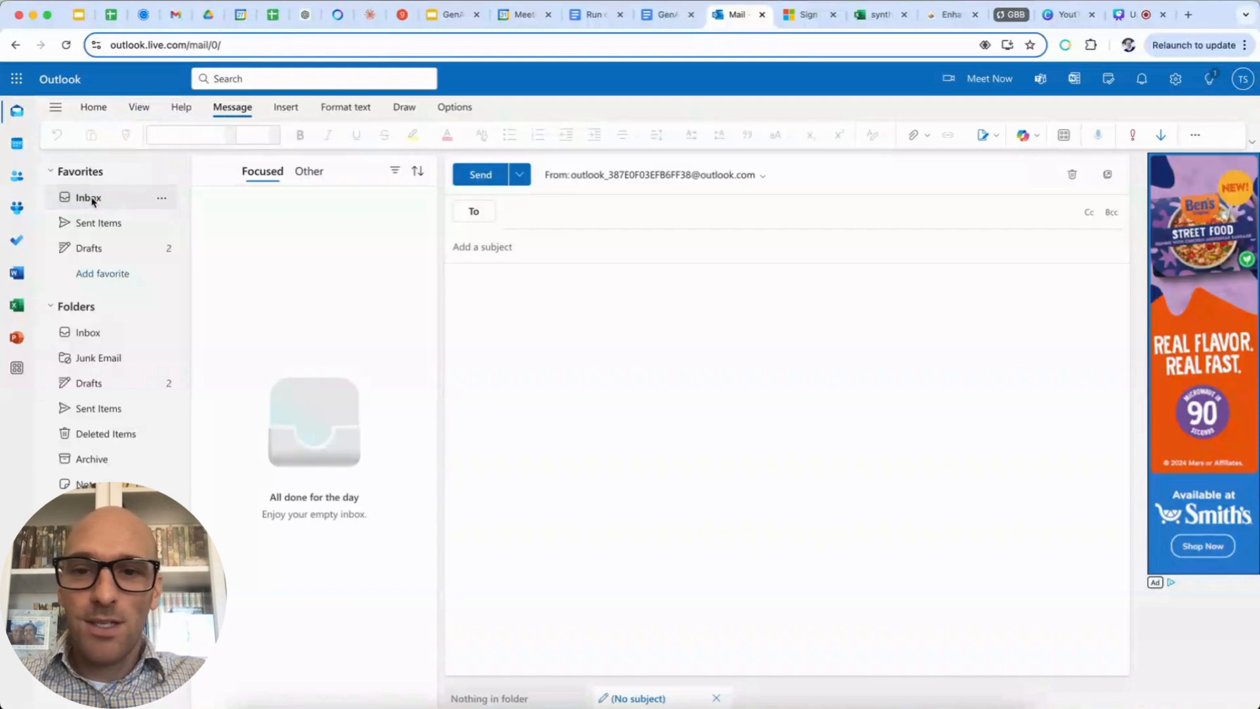
{"action": "left_click", "coordinate": [97, 246]}
{"action": "left_click", "coordinate": [97, 197]}
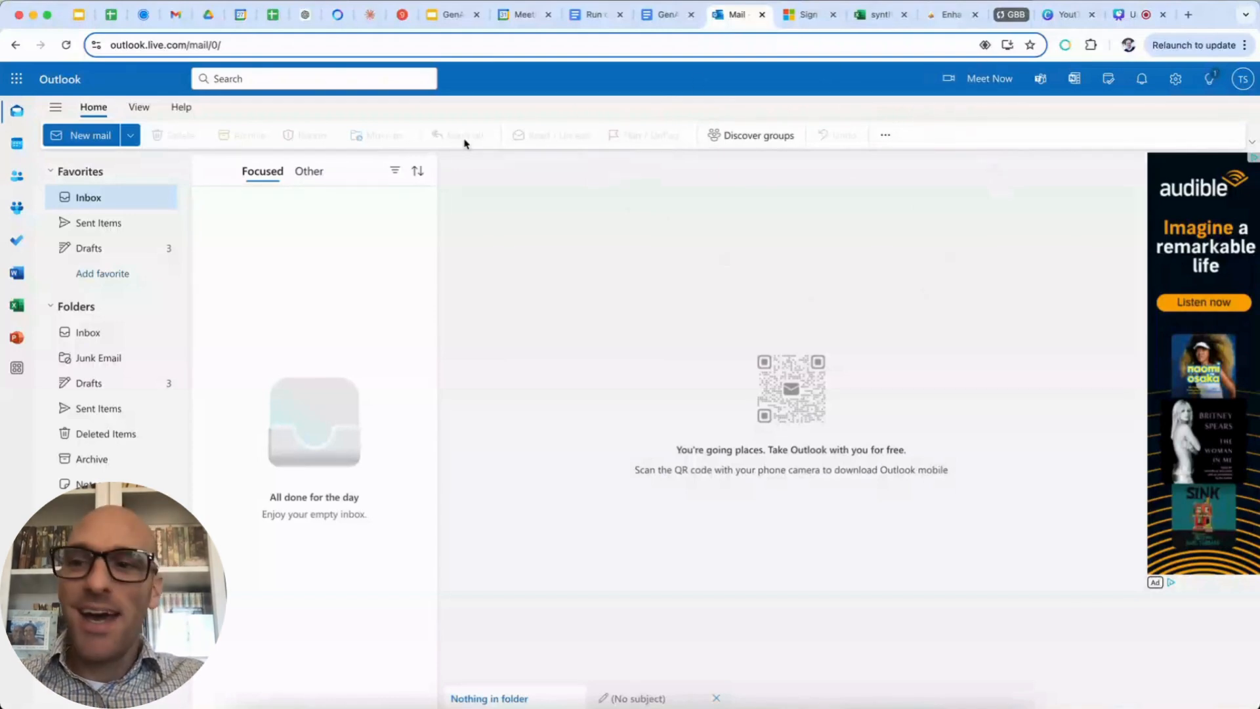
- Start a new email from the Inbox and open the Draft with Copilot prompt in its message body
{"action": "left_click", "coordinate": [85, 138]}
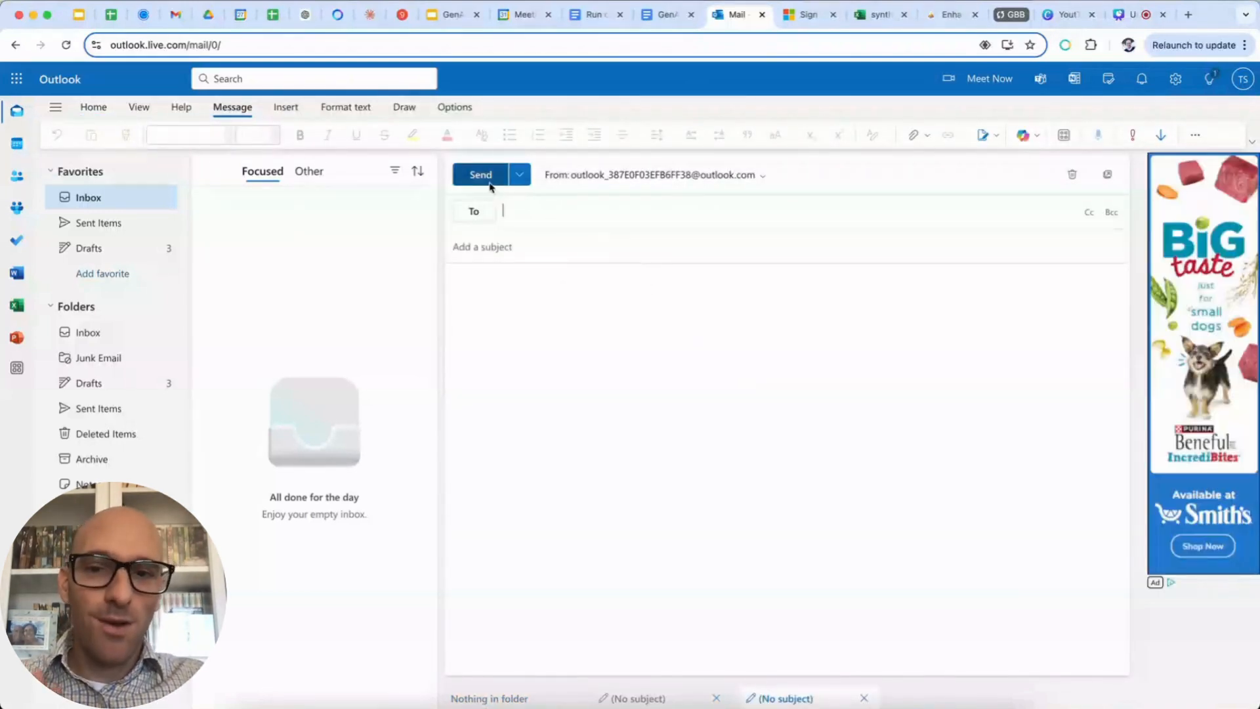
{"action": "left_click", "coordinate": [601, 291]}
{"action": "left_click", "coordinate": [1032, 136]}
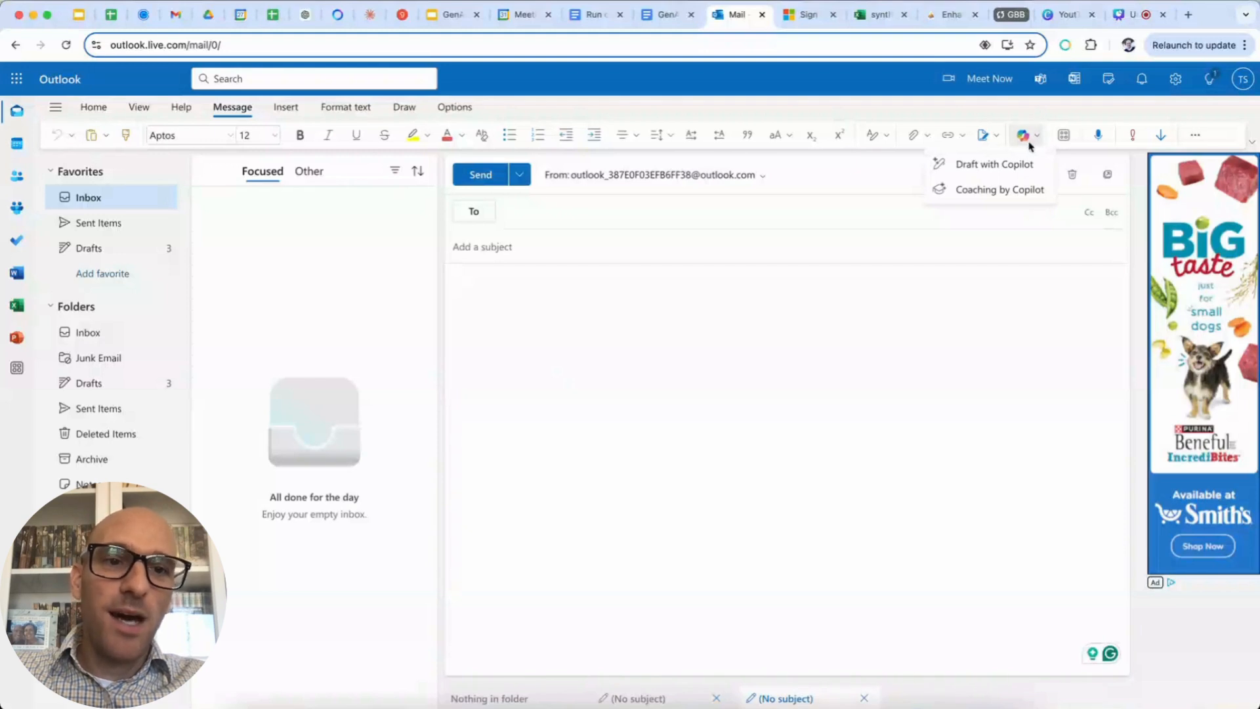
{"action": "left_click", "coordinate": [1031, 136]}
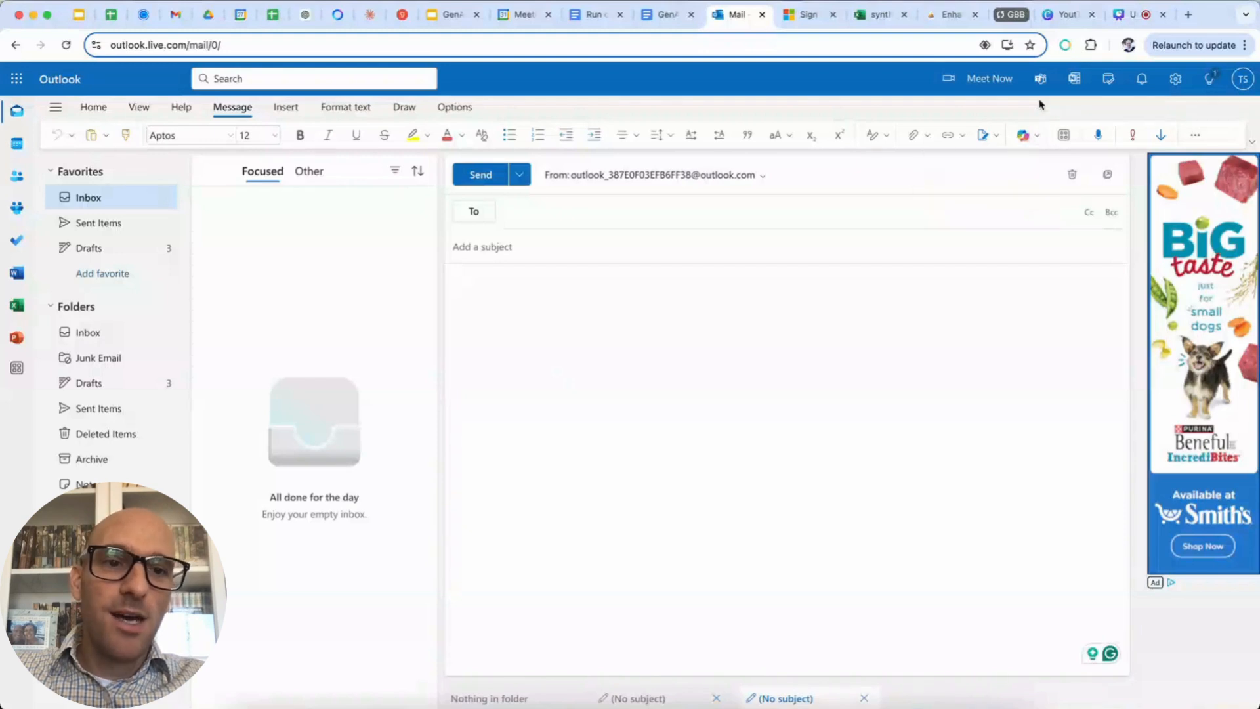
{"action": "left_click", "coordinate": [1030, 136]}
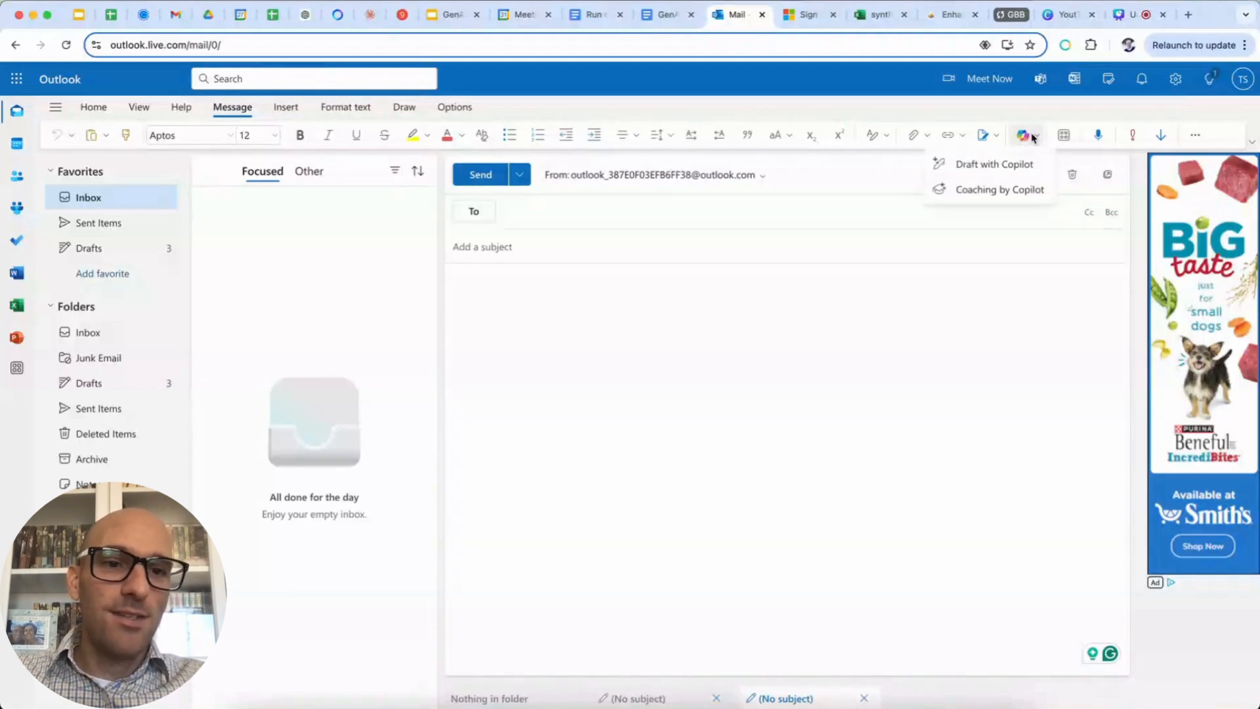
{"action": "left_click", "coordinate": [1013, 164]}
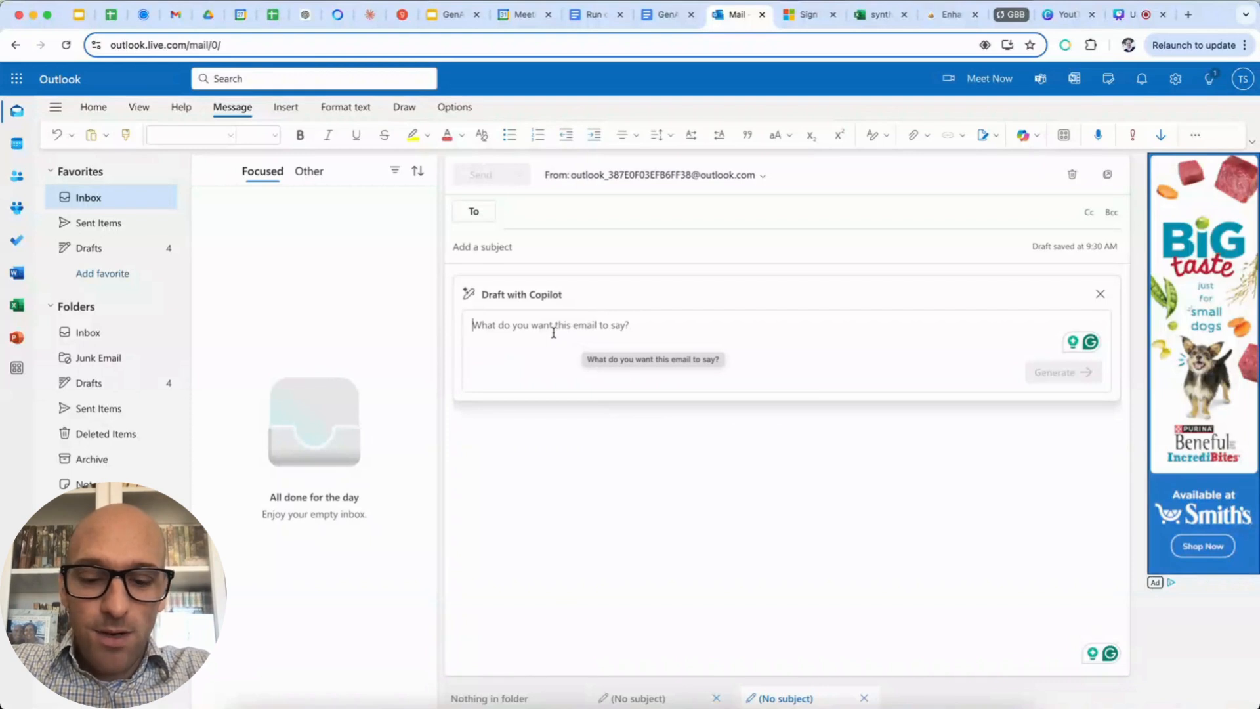
- Generate a Copilot draft with the prompt "explain the importance of aligning our activities in the department with the company strategy." and read through it
{"action": "type", "text": "explain the importance of aligning our activities in the department with the company strategy."}
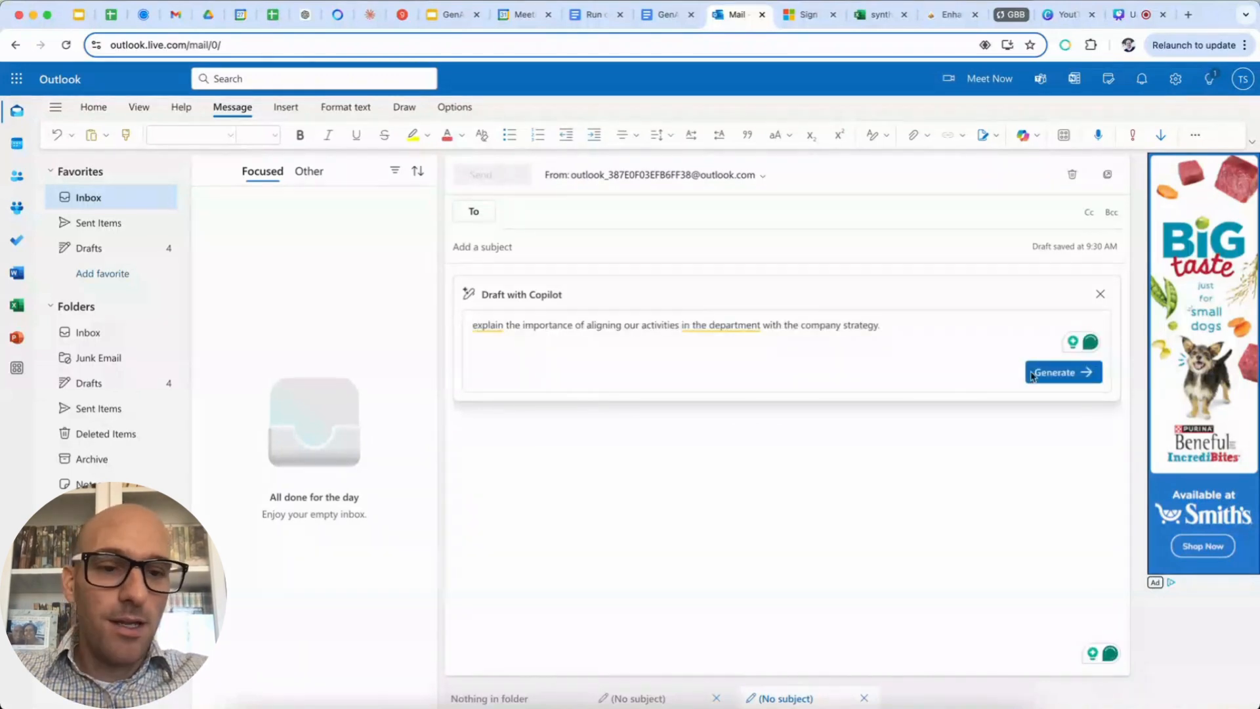
{"action": "left_click", "coordinate": [1032, 373]}
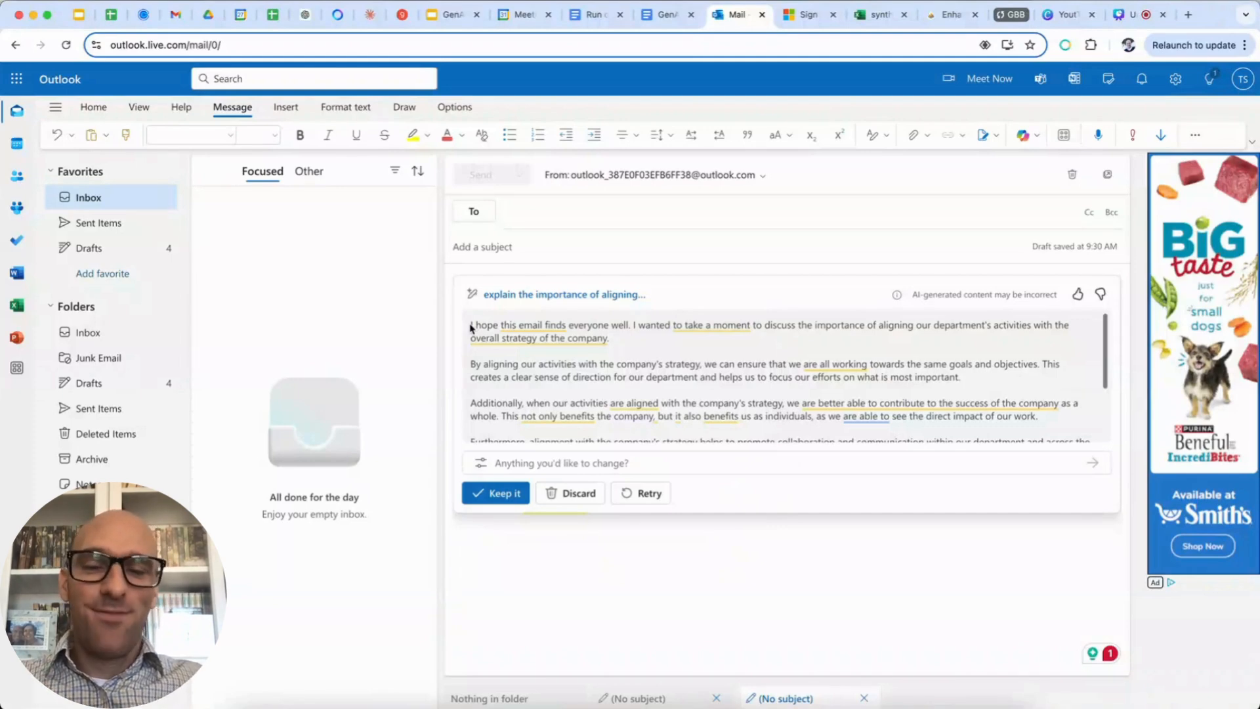
{"action": "scroll", "coordinate": [533, 365], "scroll_direction": "down", "scroll_amount": 3}
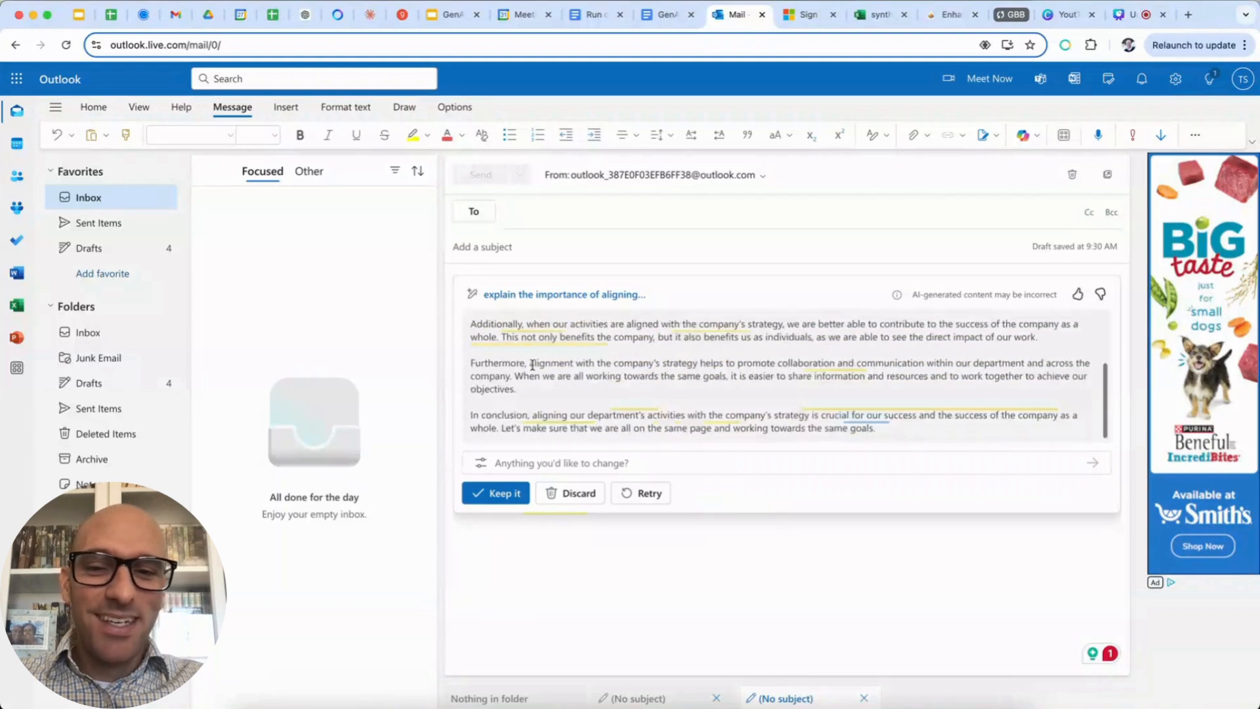
{"action": "scroll", "coordinate": [532, 365], "scroll_direction": "up", "scroll_amount": 3}
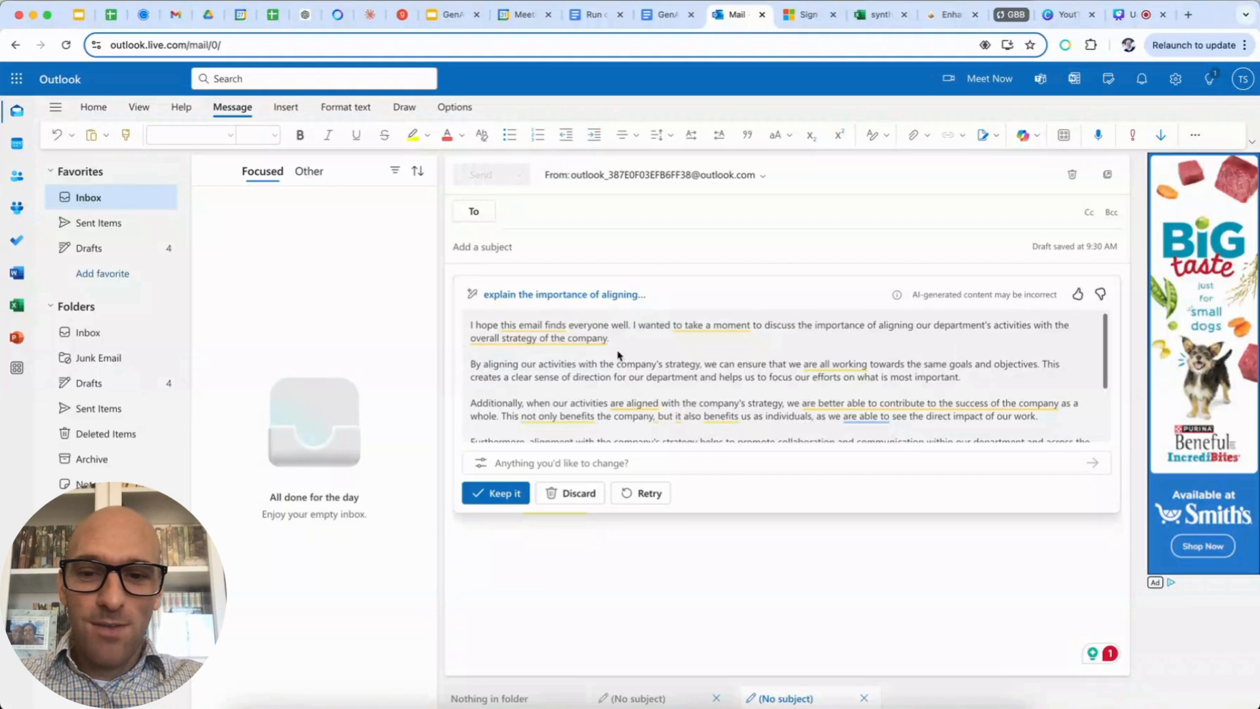
{"action": "left_click_drag", "start_coordinate": [501, 365], "coordinate": [675, 380]}
{"action": "left_click", "coordinate": [770, 381]}
{"action": "scroll", "coordinate": [771, 379], "scroll_direction": "down", "scroll_amount": 2}
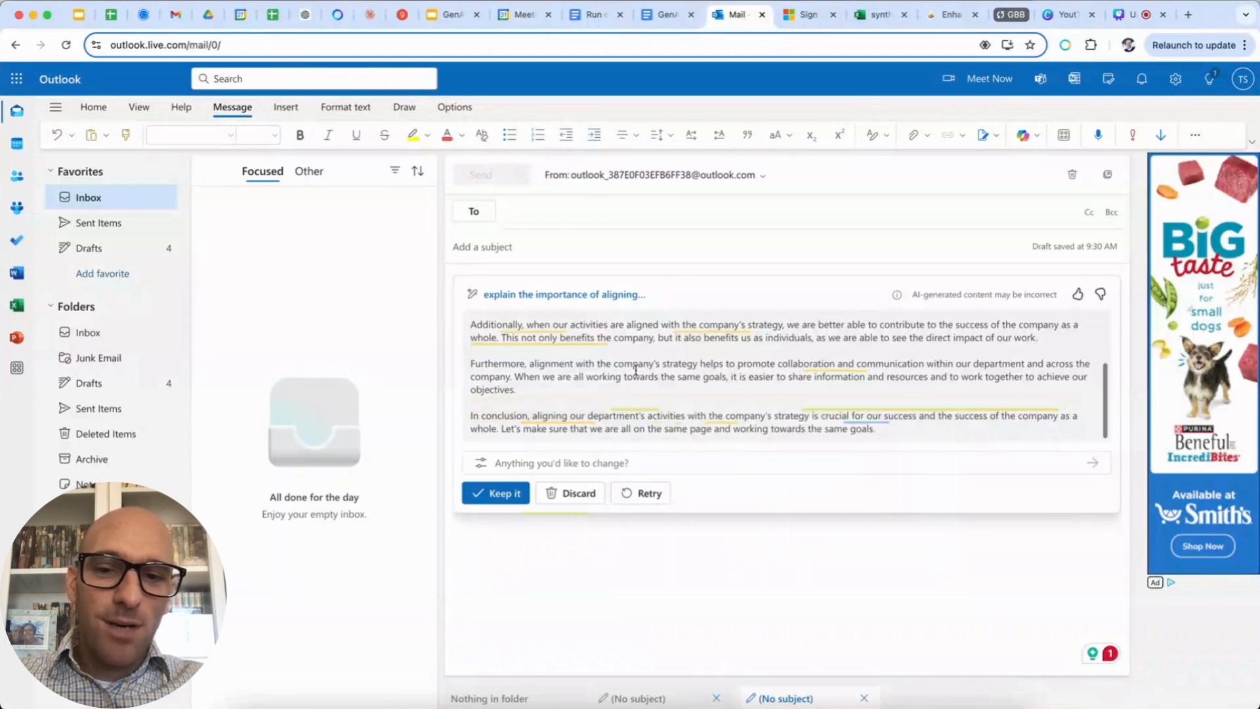
{"action": "scroll", "coordinate": [635, 371], "scroll_direction": "up", "scroll_amount": 2}
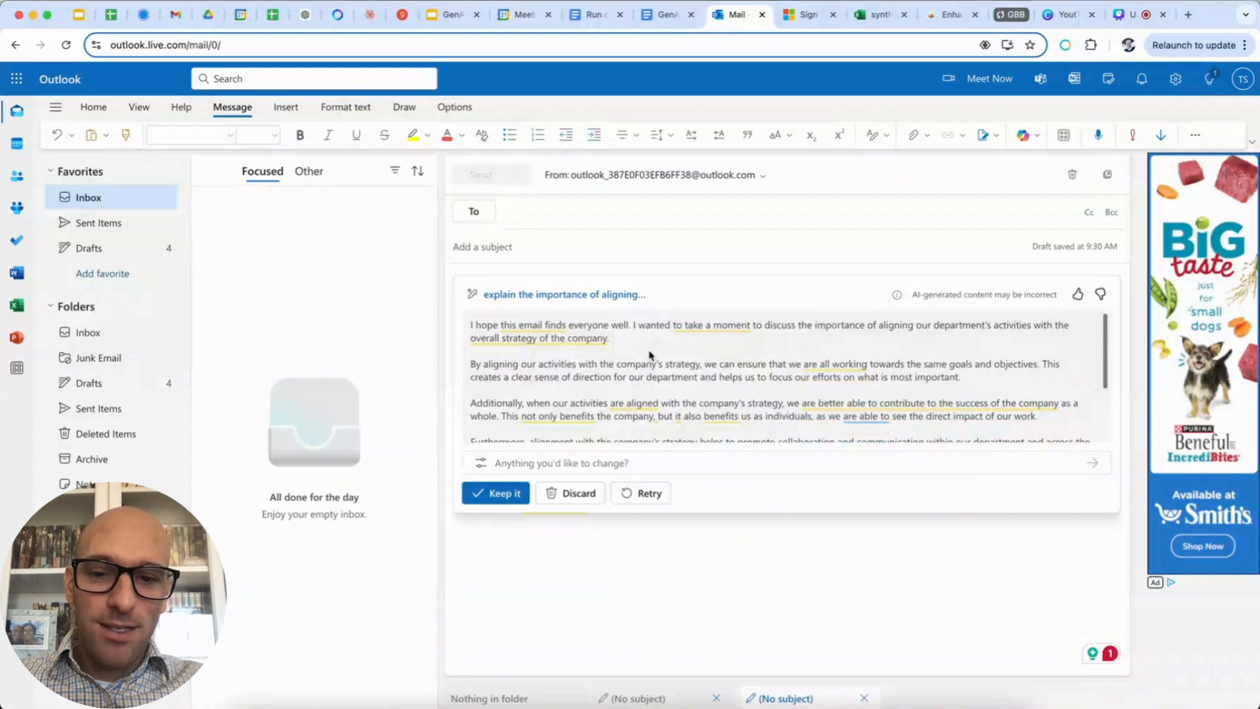
{"action": "scroll", "coordinate": [649, 355], "scroll_direction": "down", "scroll_amount": 1}
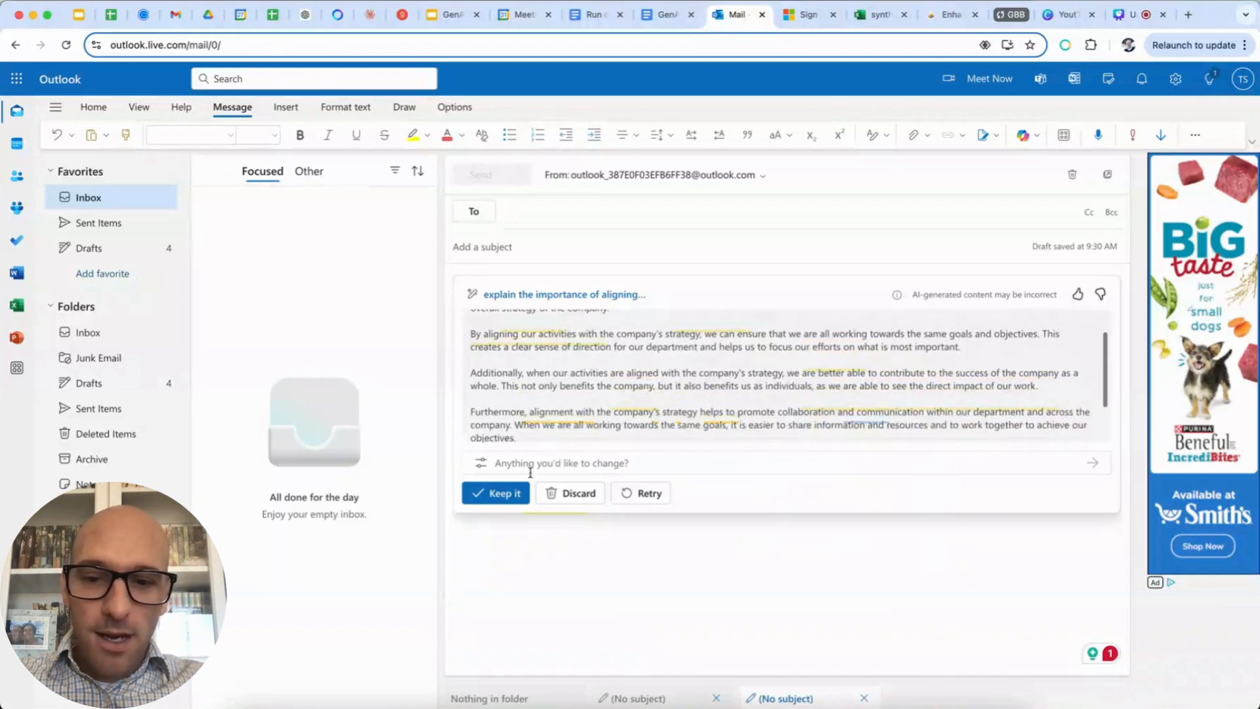
- Shorten the generated draft with Copilot's Make it shorter option and look over the other preset adjustments
{"action": "left_click", "coordinate": [481, 464]}
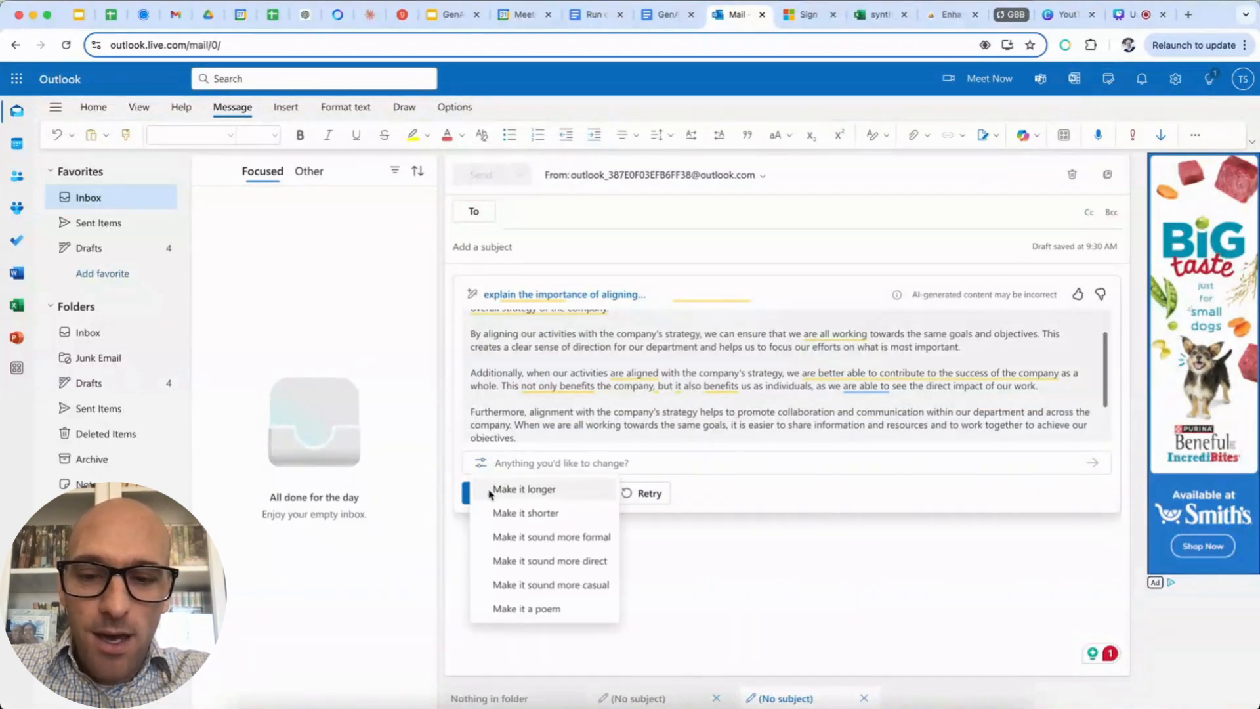
{"action": "left_click", "coordinate": [522, 513]}
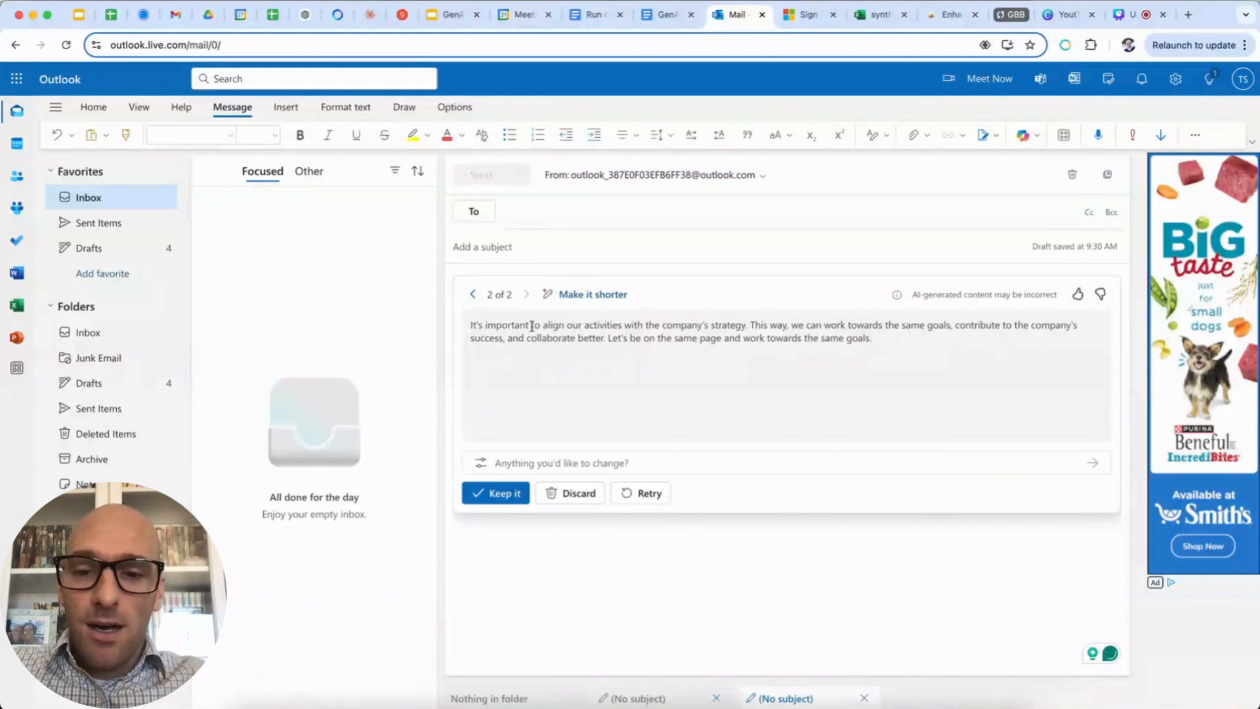
{"action": "left_click", "coordinate": [482, 463]}
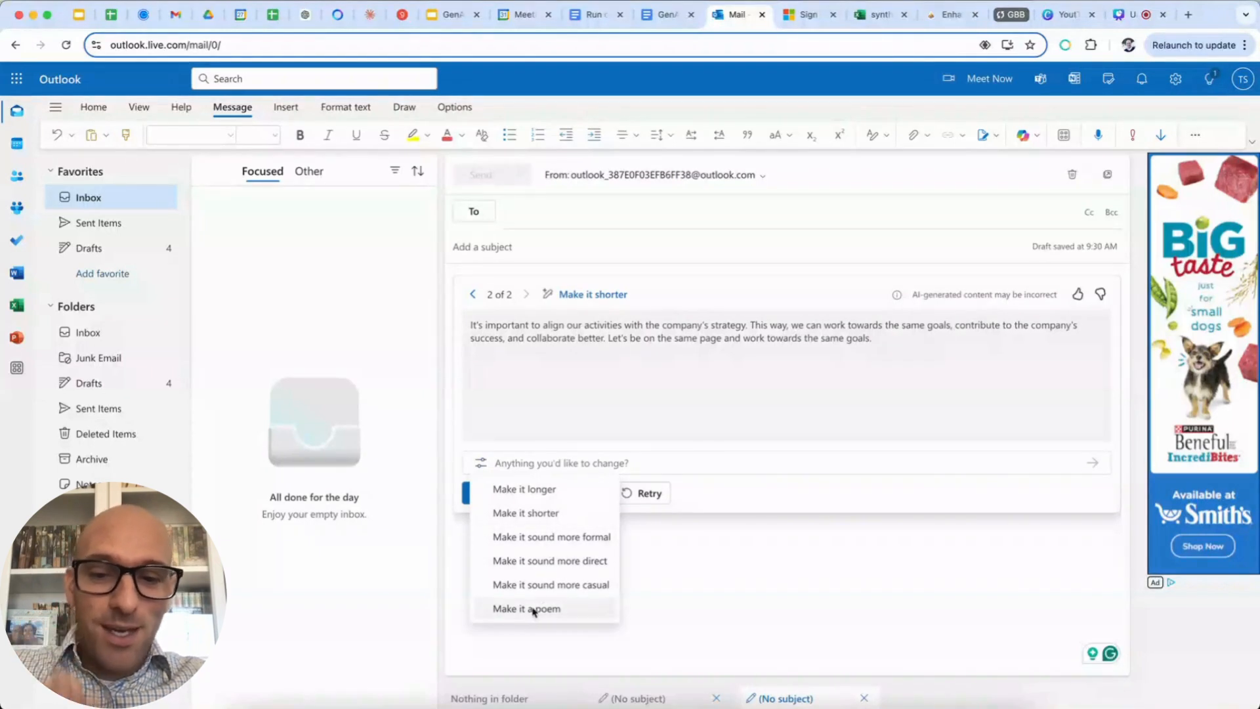
{"action": "left_click", "coordinate": [580, 610]}
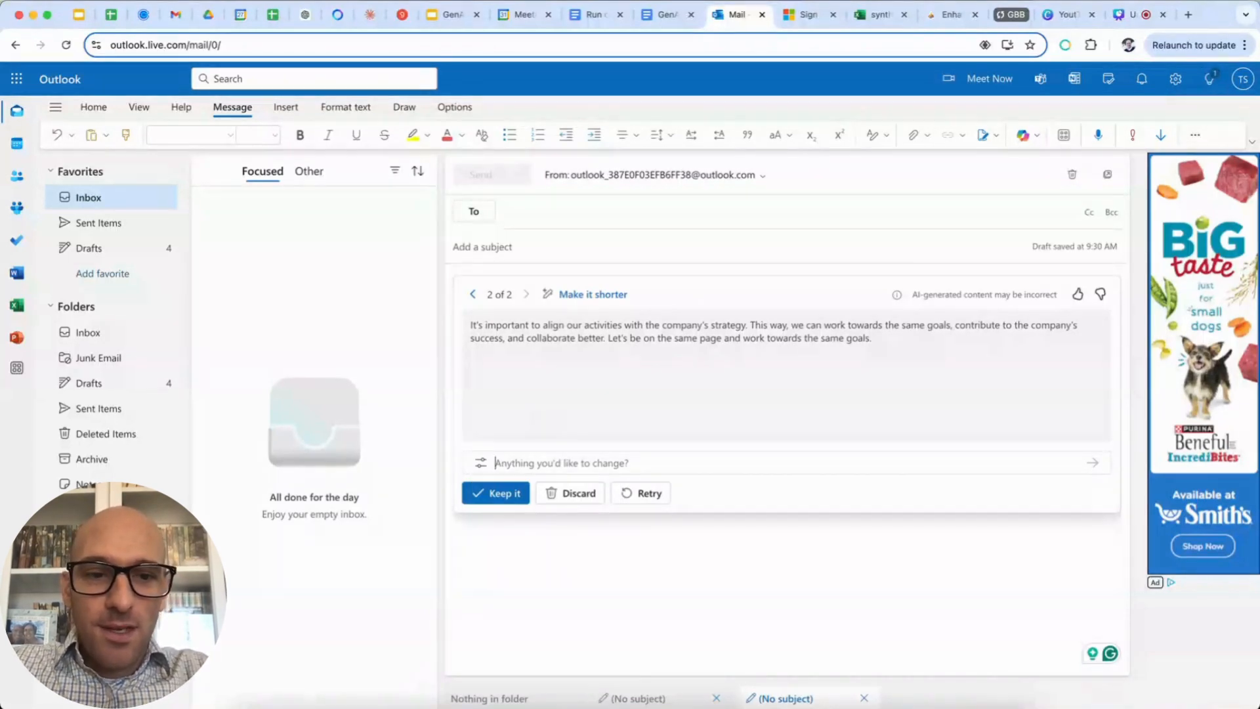
- Try to revise the shortened draft with the custom Copilot instruction "change "goals" butterflies"
{"action": "type", "text": "change \""}
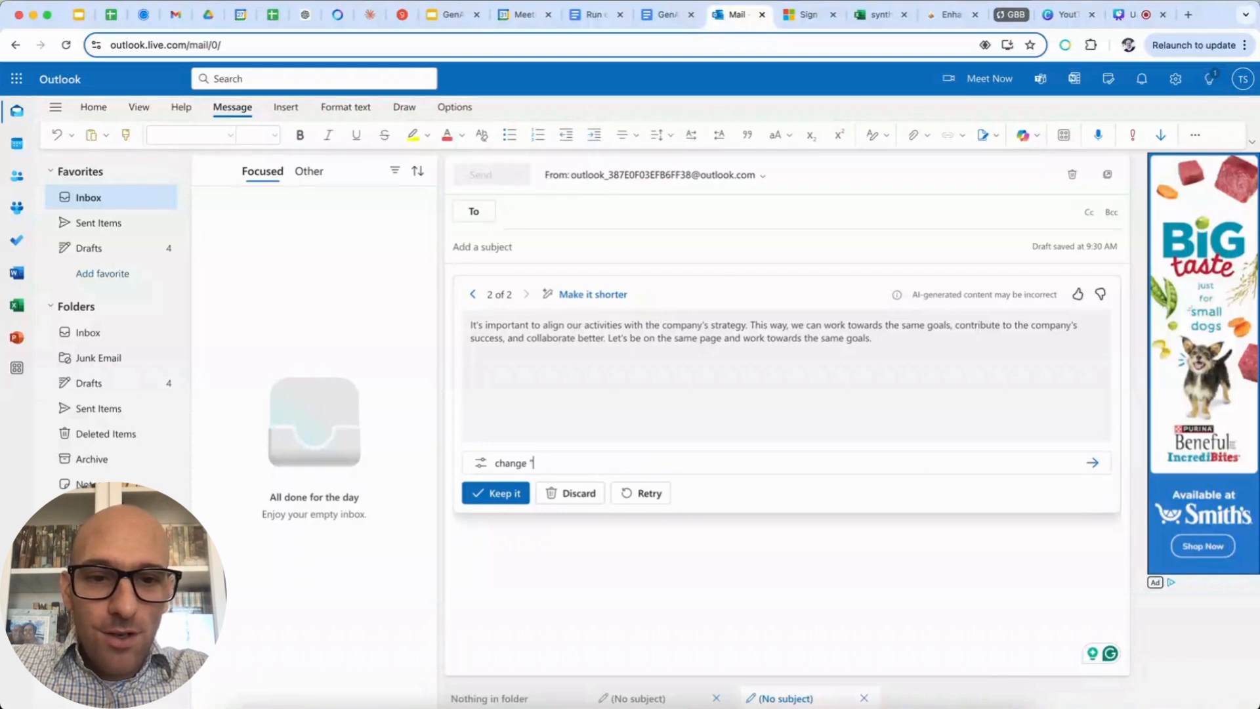
{"action": "type", "text": "goals to "}
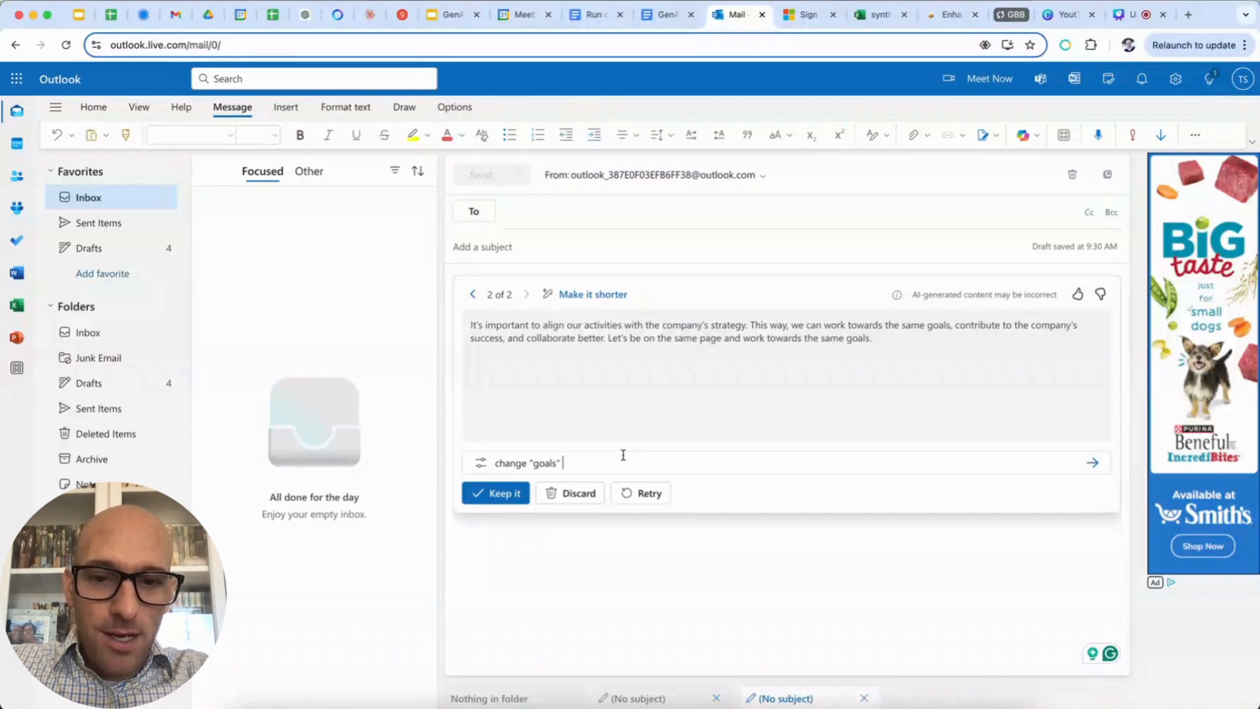
{"action": "type", "text": " buter"}
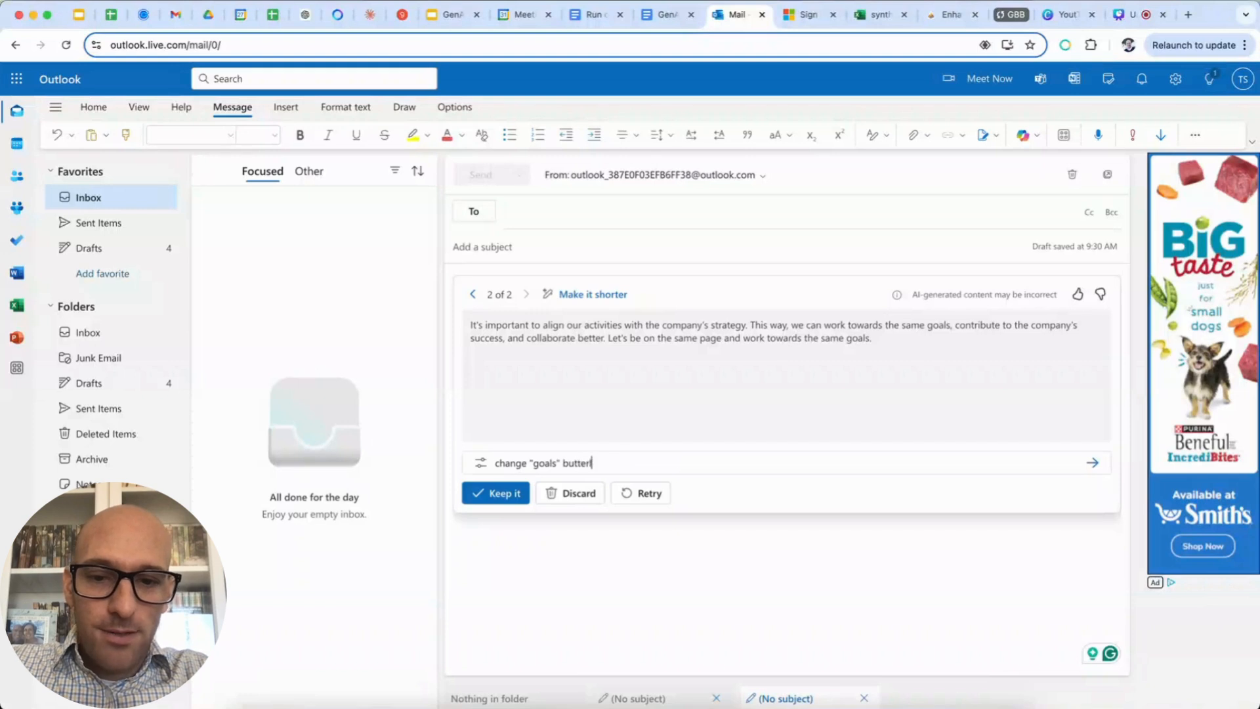
{"action": "type", "text": "flies"}
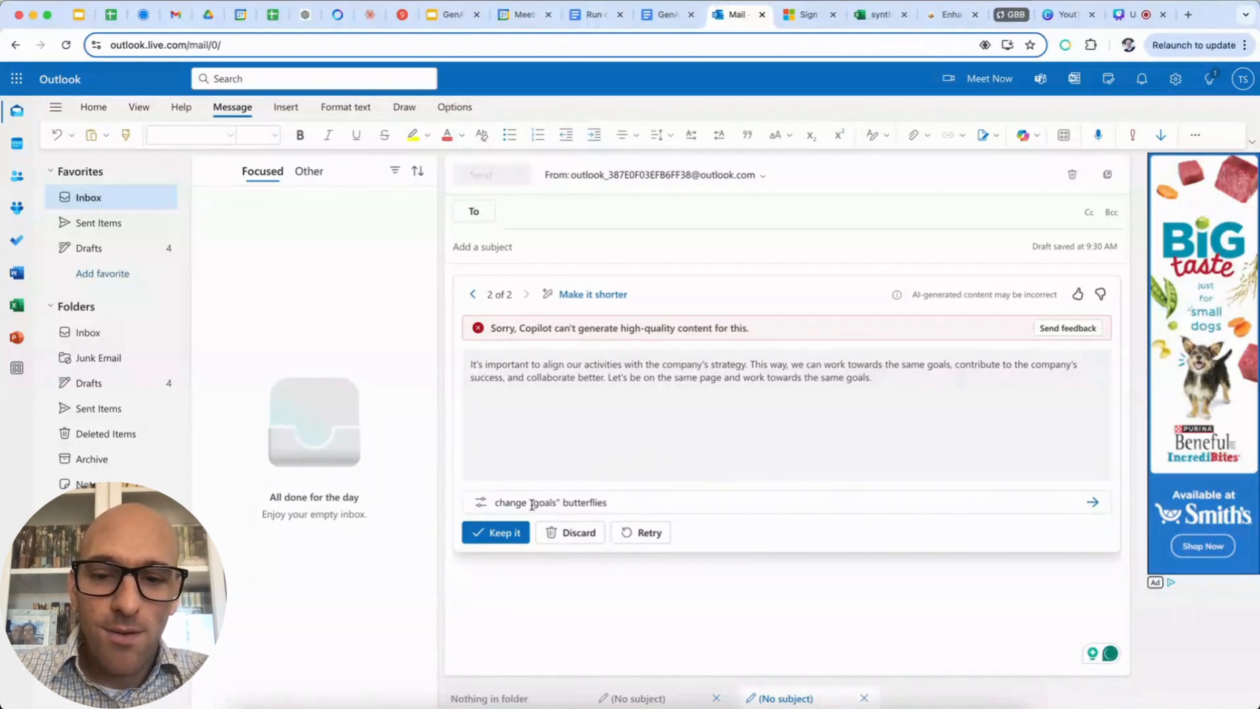
- Reword the Copilot instruction as "change the word "goals" to butterflies" and try submitting it again
{"action": "type", "text": "ord"}
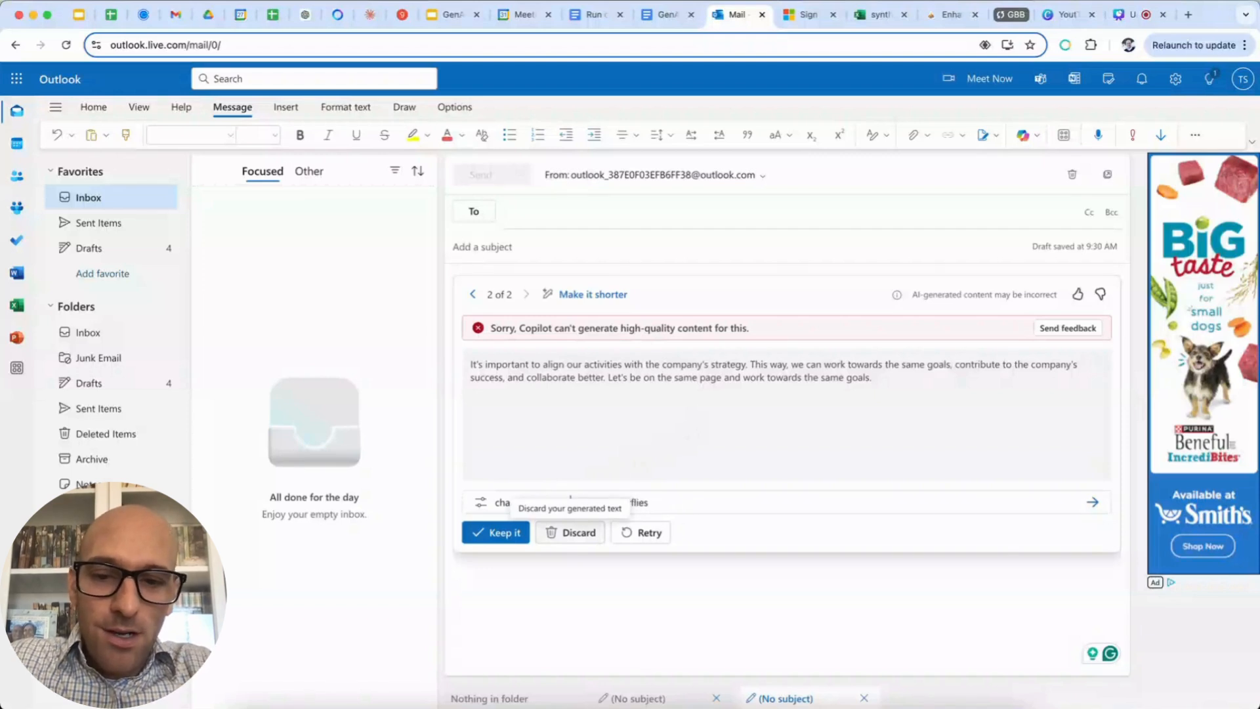
{"action": "left_click", "coordinate": [720, 500]}
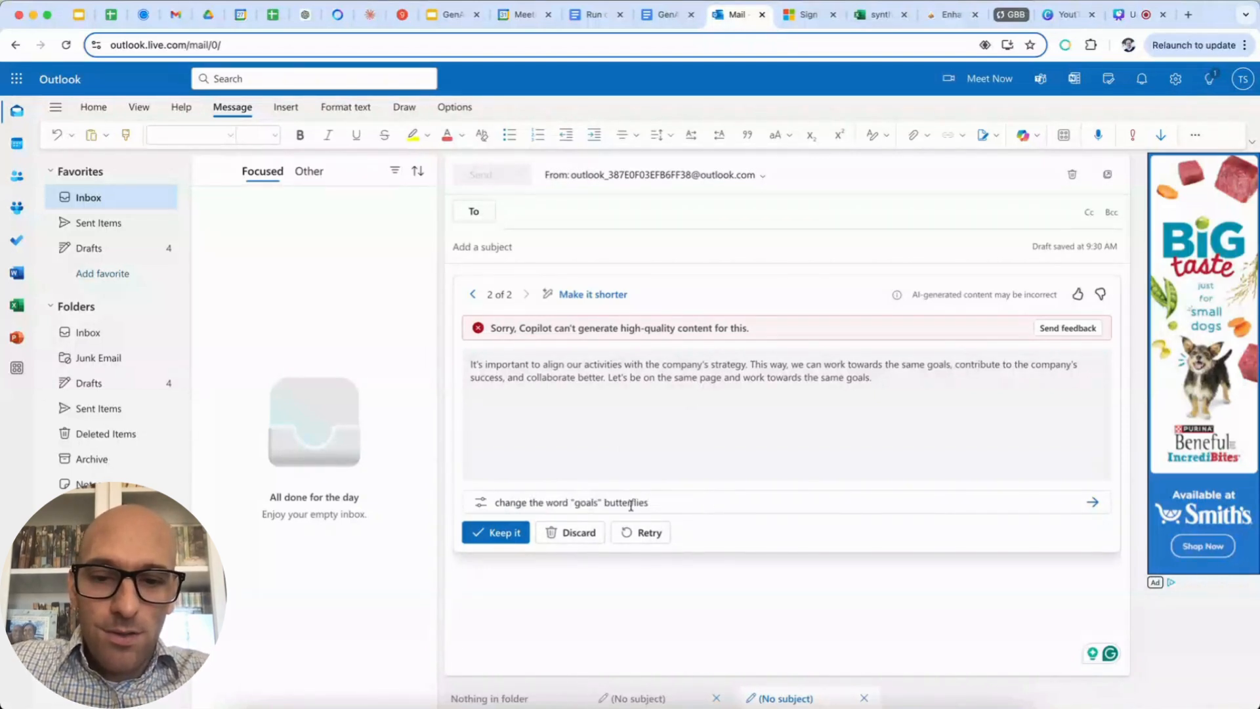
{"action": "left_click", "coordinate": [605, 502]}
{"action": "type", "text": "to"}
{"action": "key", "text": "Return"}
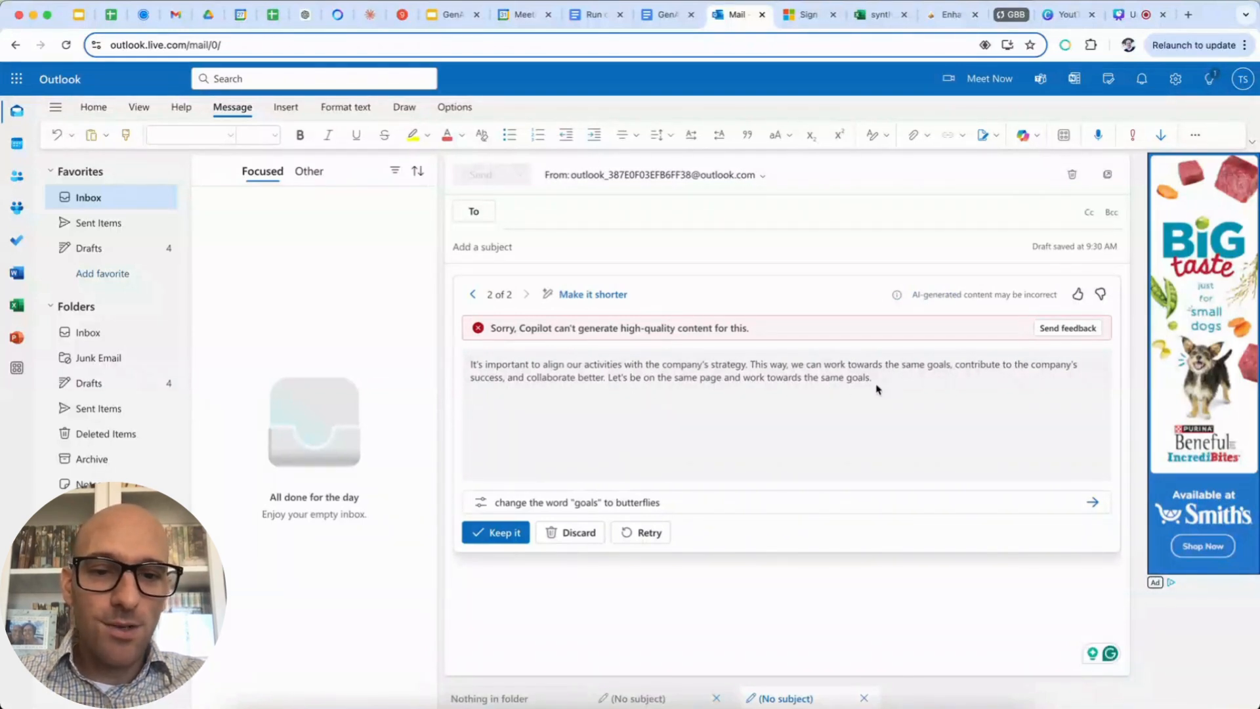
{"action": "left_click_drag", "start_coordinate": [876, 388], "coordinate": [463, 369]}
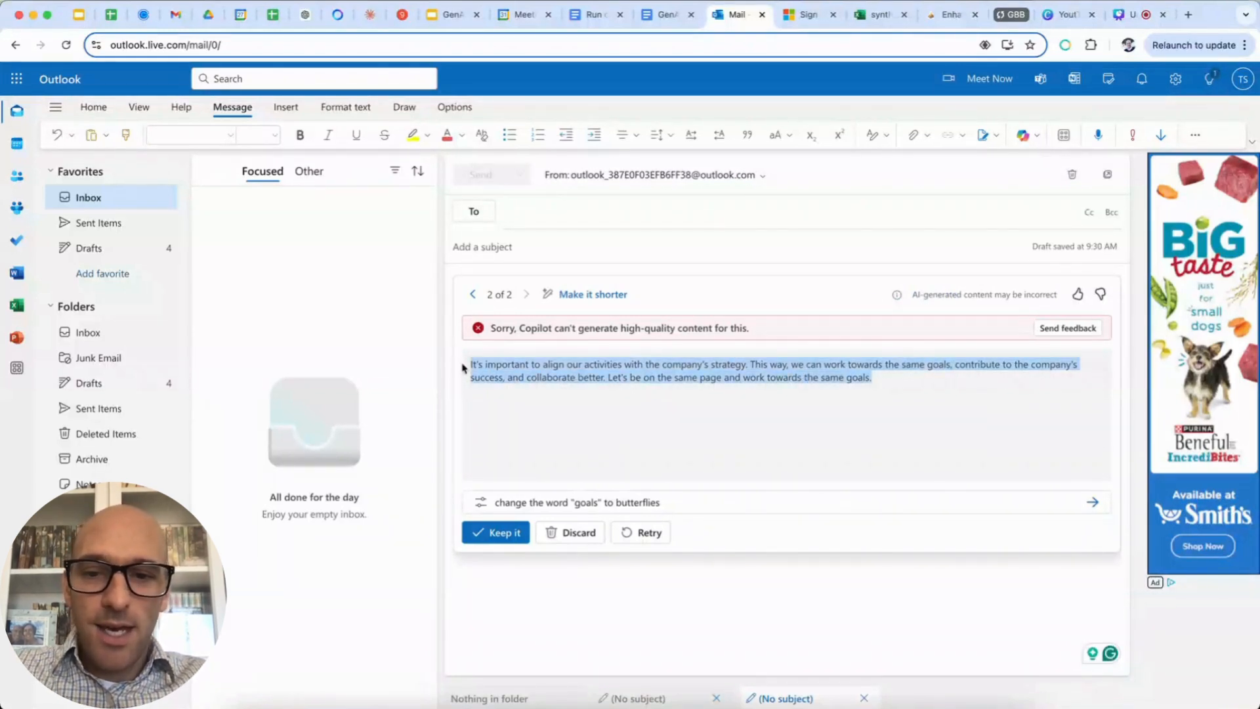
{"action": "left_click", "coordinate": [484, 364]}
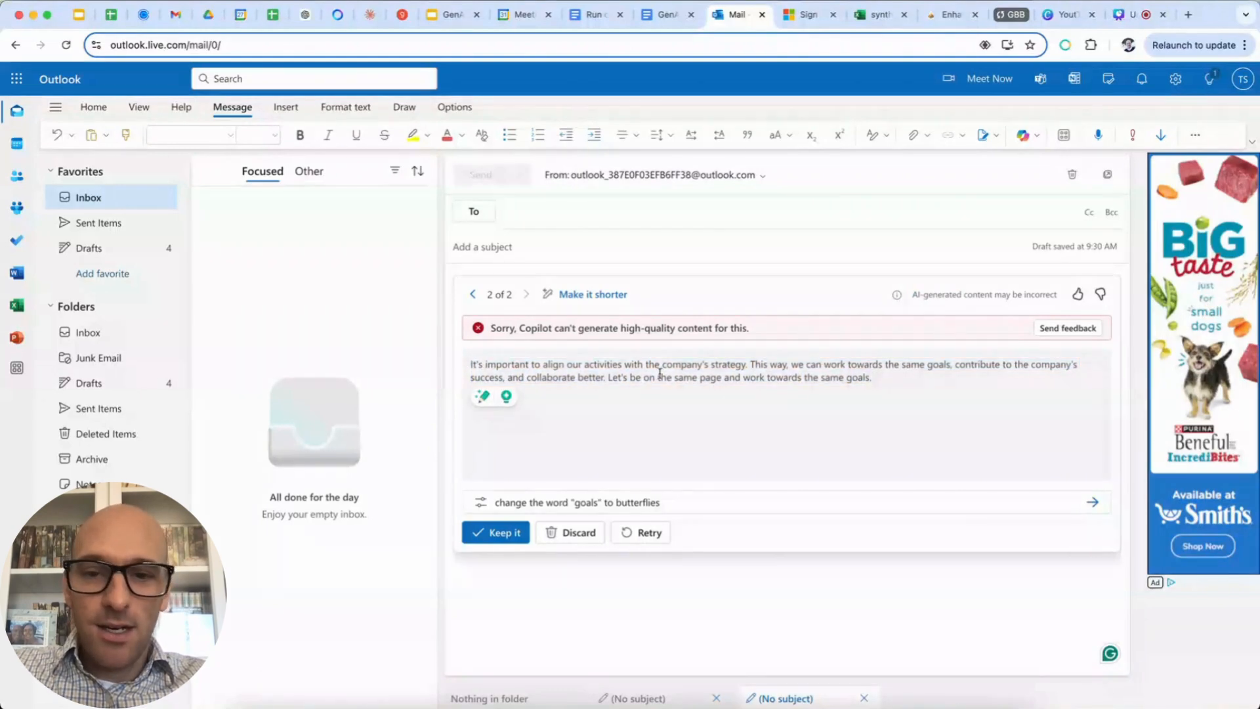
{"action": "left_click_drag", "start_coordinate": [879, 384], "coordinate": [473, 361]}
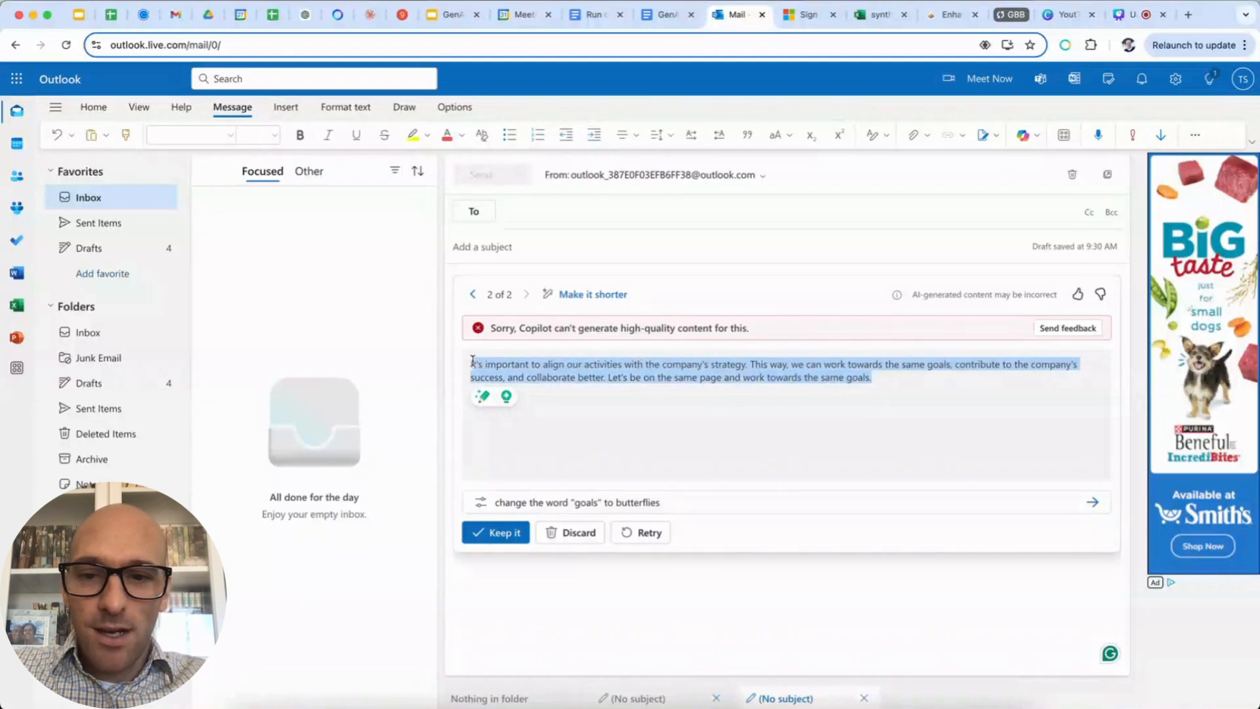
{"action": "left_click", "coordinate": [644, 359]}
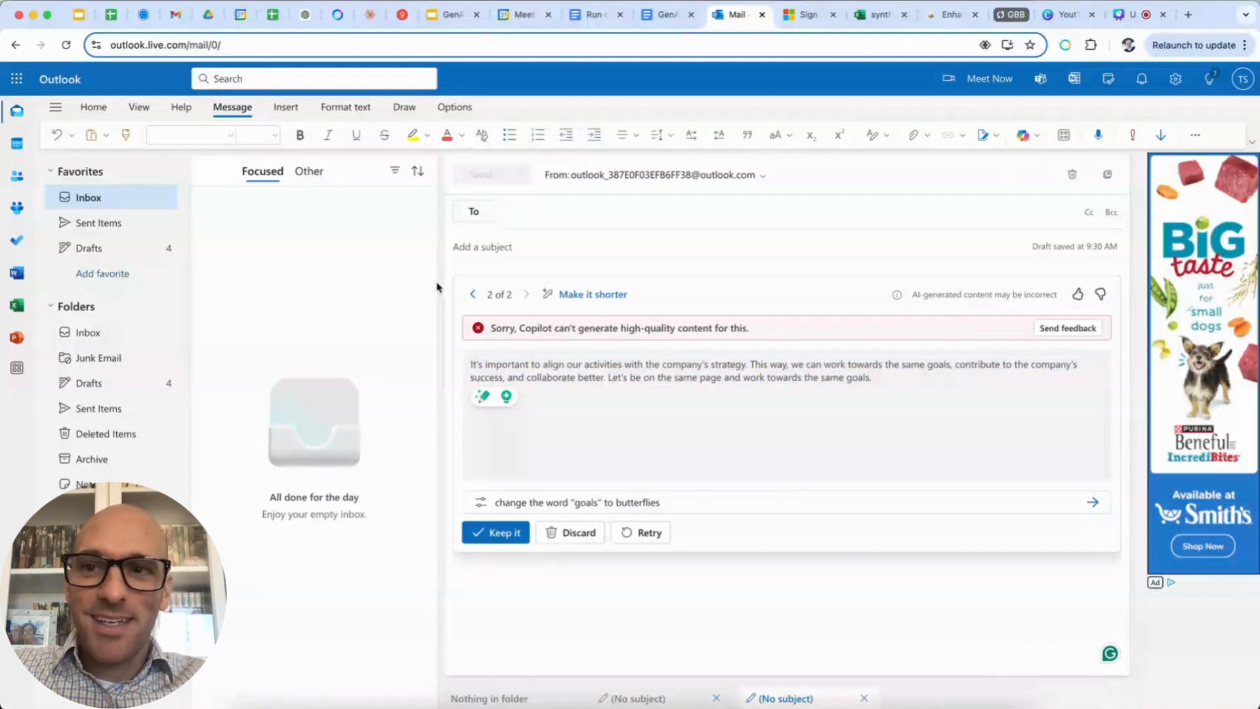
{"action": "left_click", "coordinate": [305, 14]}
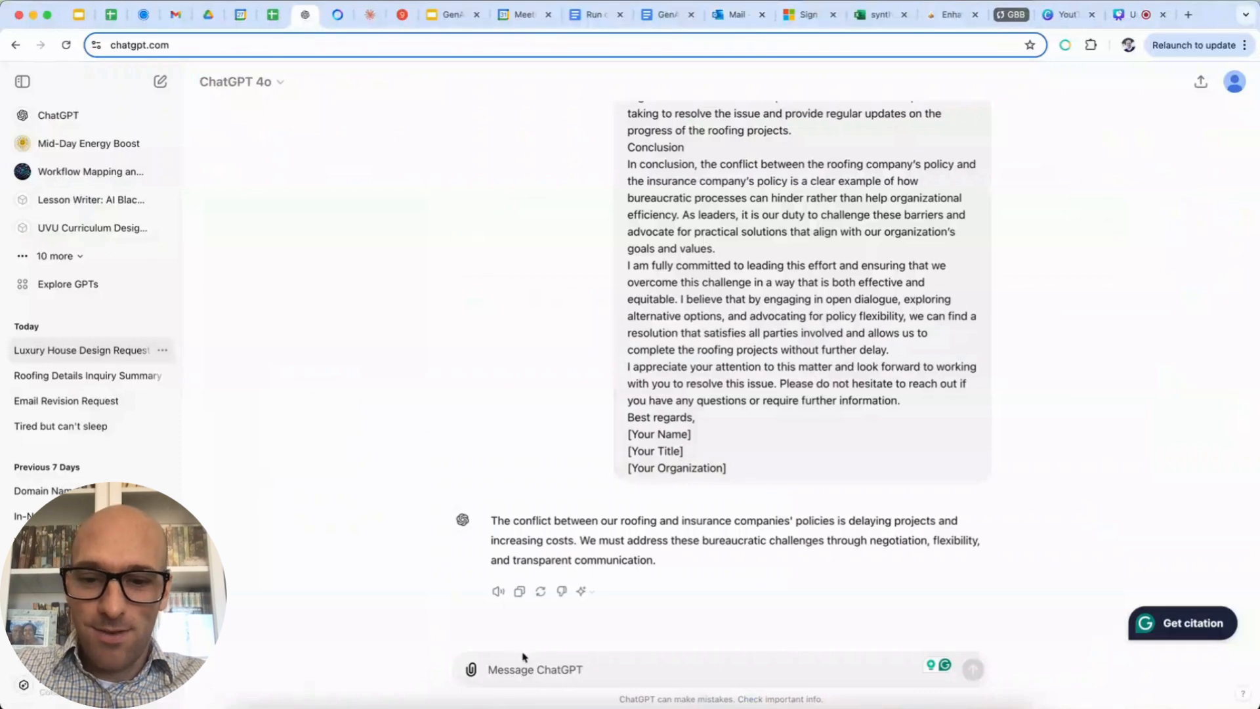
{"action": "key", "text": "super+v"}
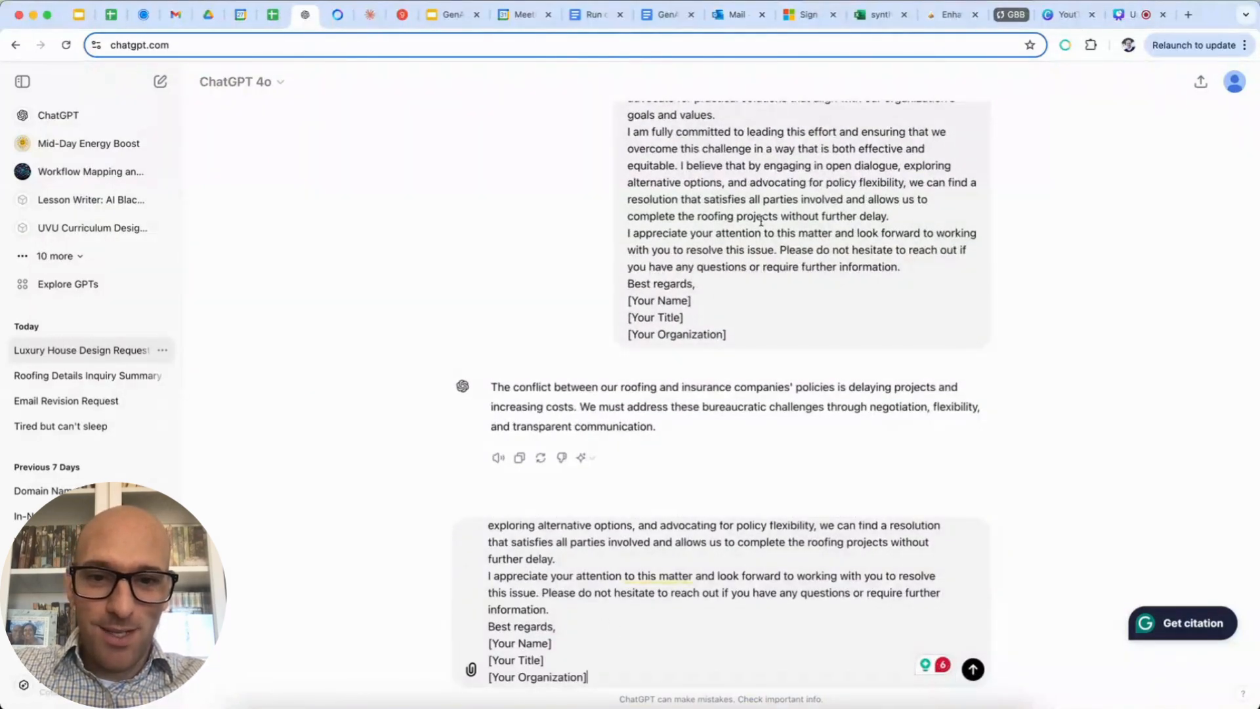
{"action": "key", "text": "super+z"}
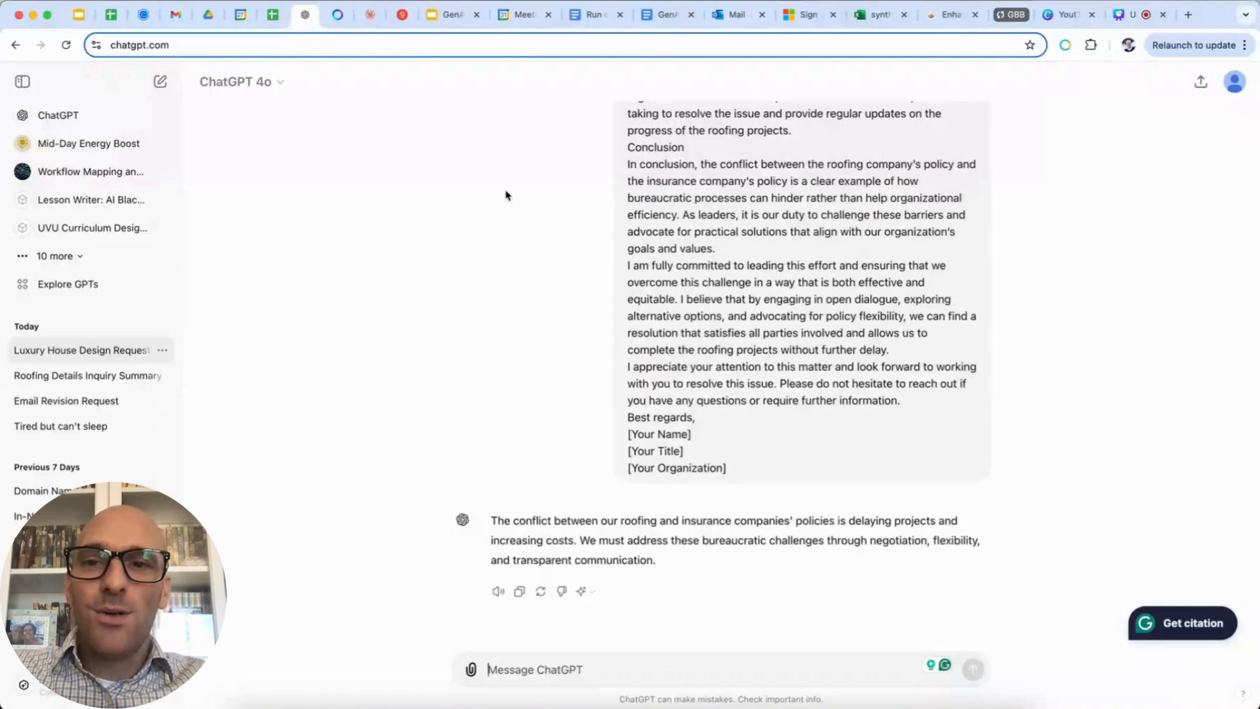
{"action": "left_click", "coordinate": [734, 15]}
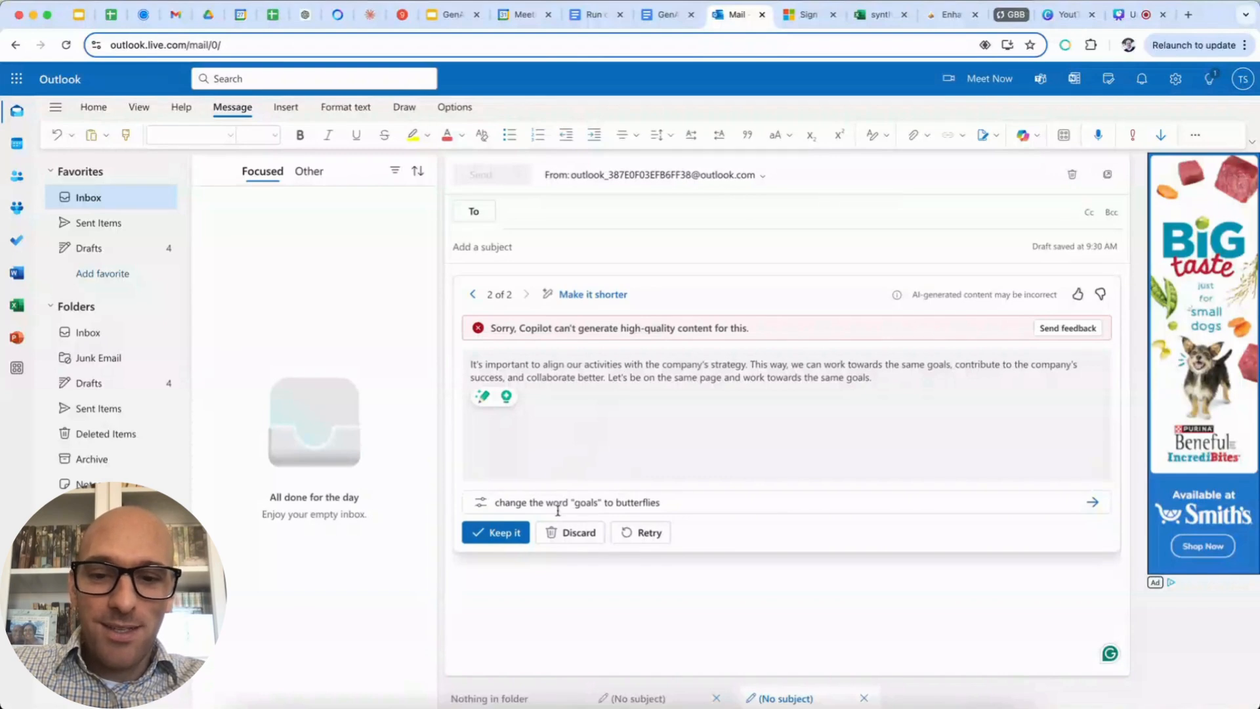
- Keep the shortened Copilot draft as the message body and copy its full text
{"action": "left_click_drag", "start_coordinate": [676, 504], "coordinate": [495, 505]}
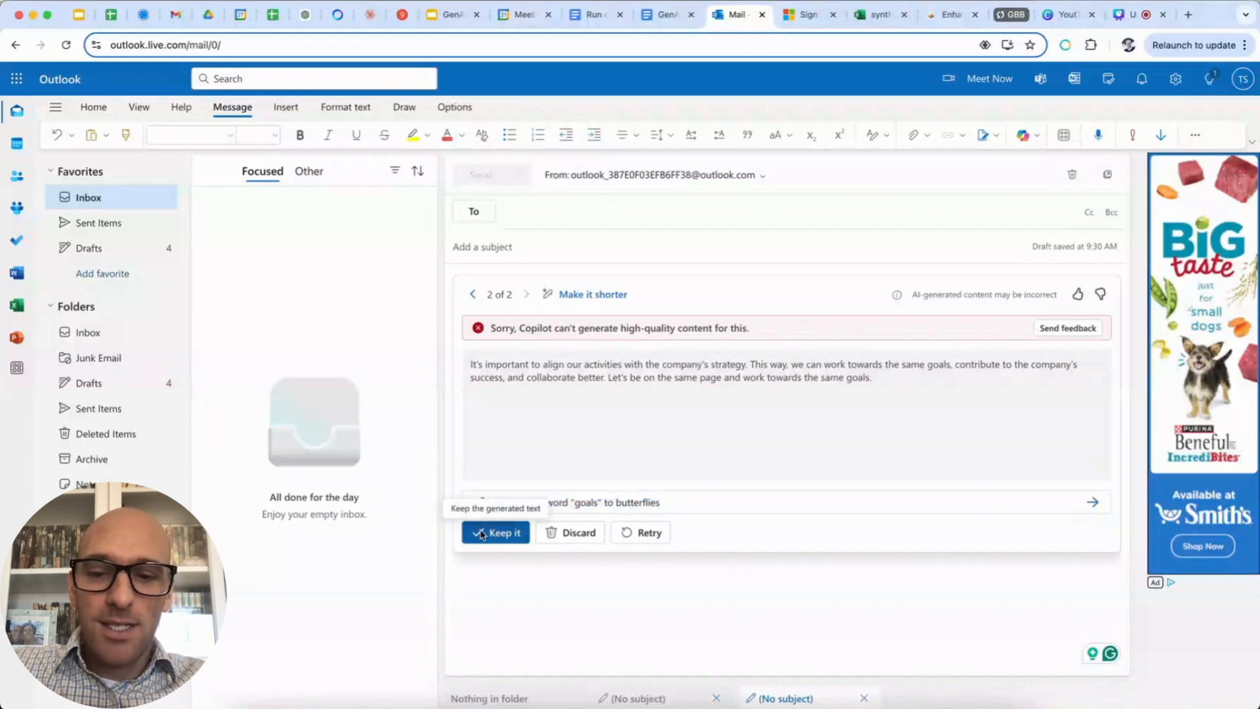
{"action": "left_click", "coordinate": [491, 532]}
{"action": "triple_click", "coordinate": [690, 309]}
{"action": "key", "text": "super+c"}
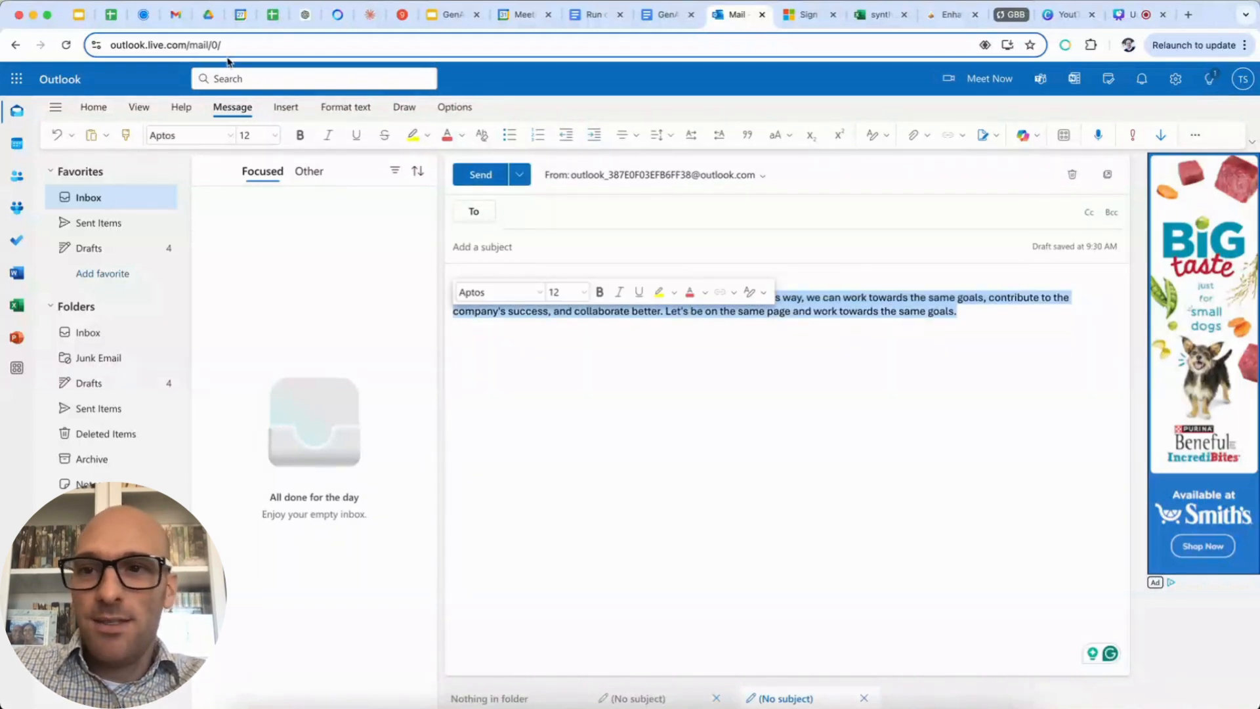
- Switch to ChatGPT, paste the copied draft into the existing conversation, and submit it prefixed with "Change the word "goals" to "butterflies":"
{"action": "left_click", "coordinate": [305, 15]}
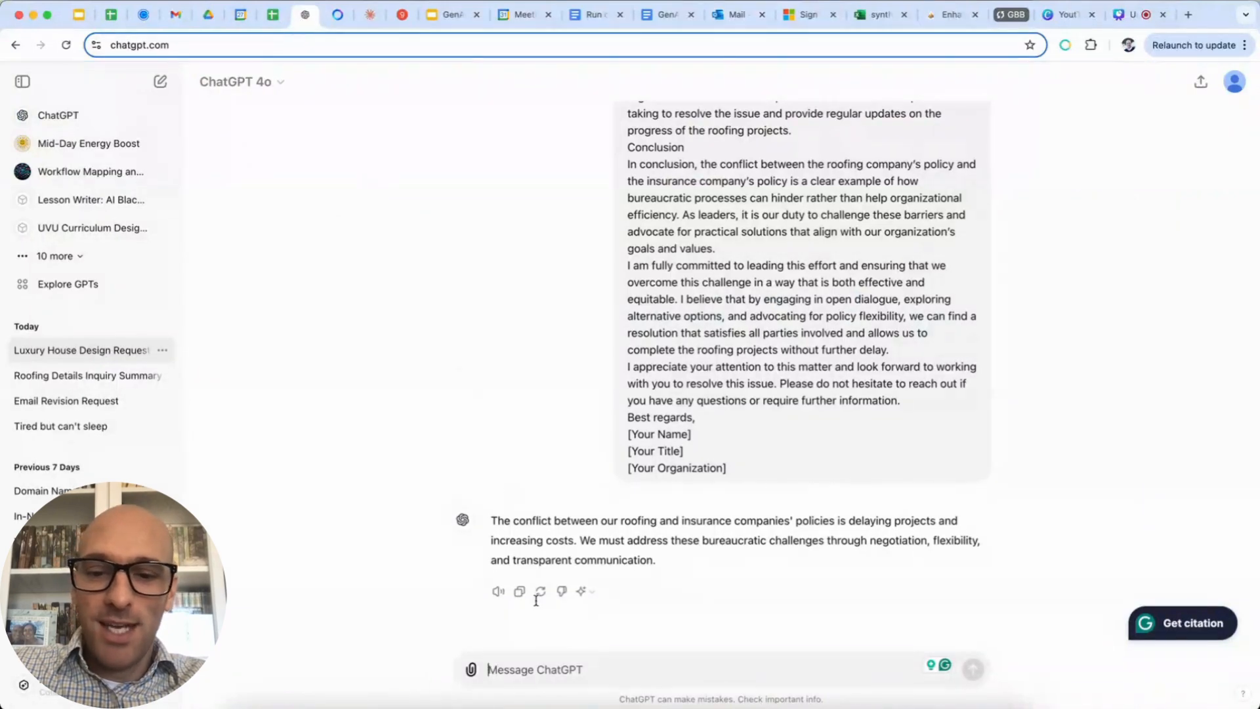
{"action": "key", "text": "super+v"}
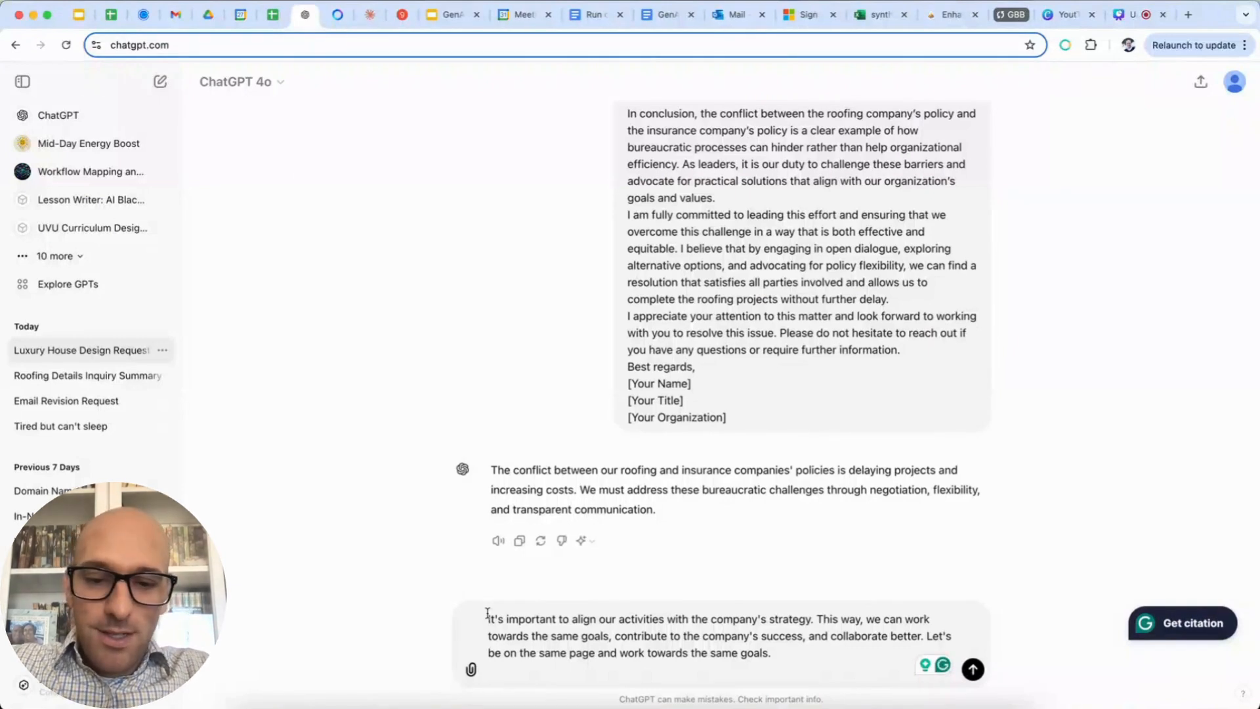
{"action": "left_click", "coordinate": [488, 619]}
{"action": "type", "text": "Change"}
{"action": "type", "text": " the word \""}
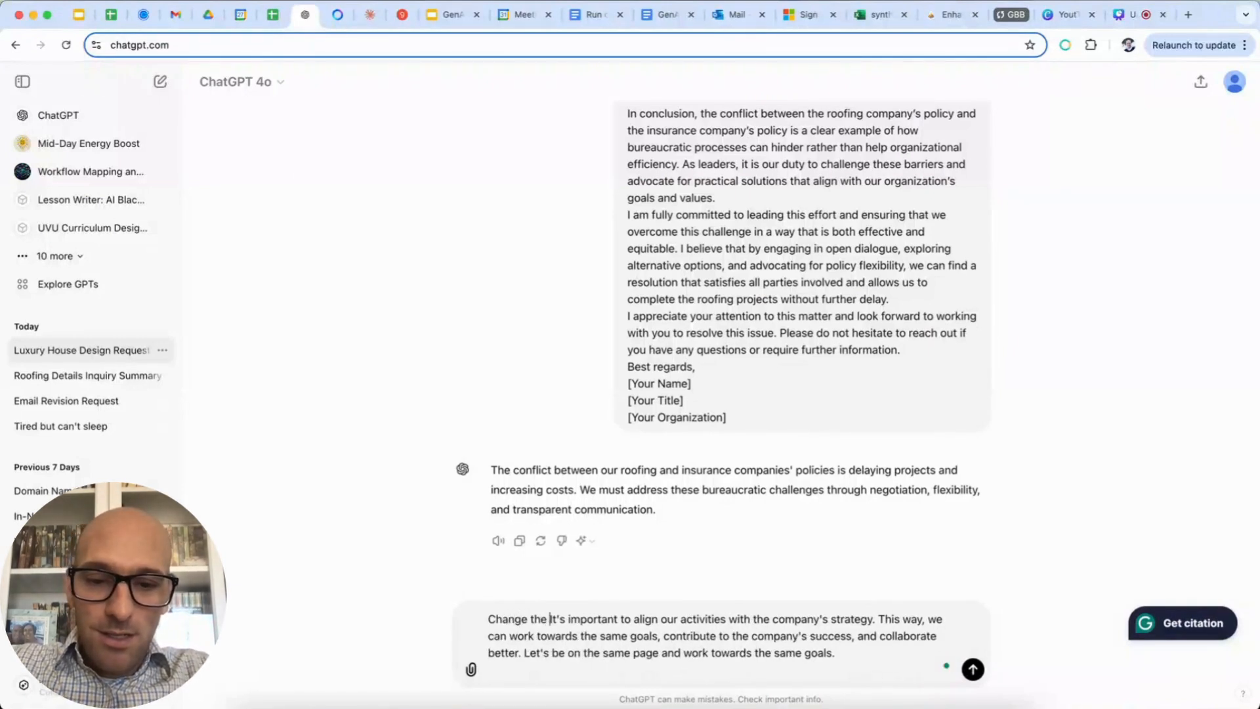
{"action": "type", "text": "goals\" to "}
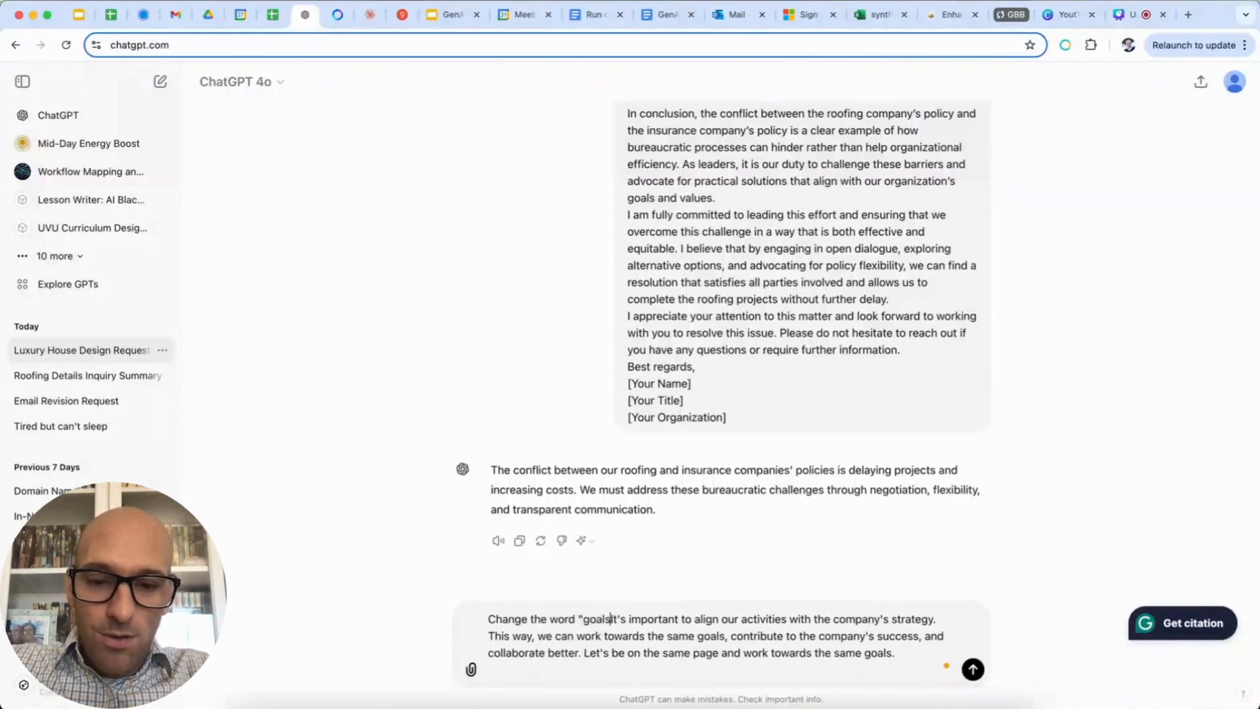
{"action": "type", "text": "\"butterflies"}
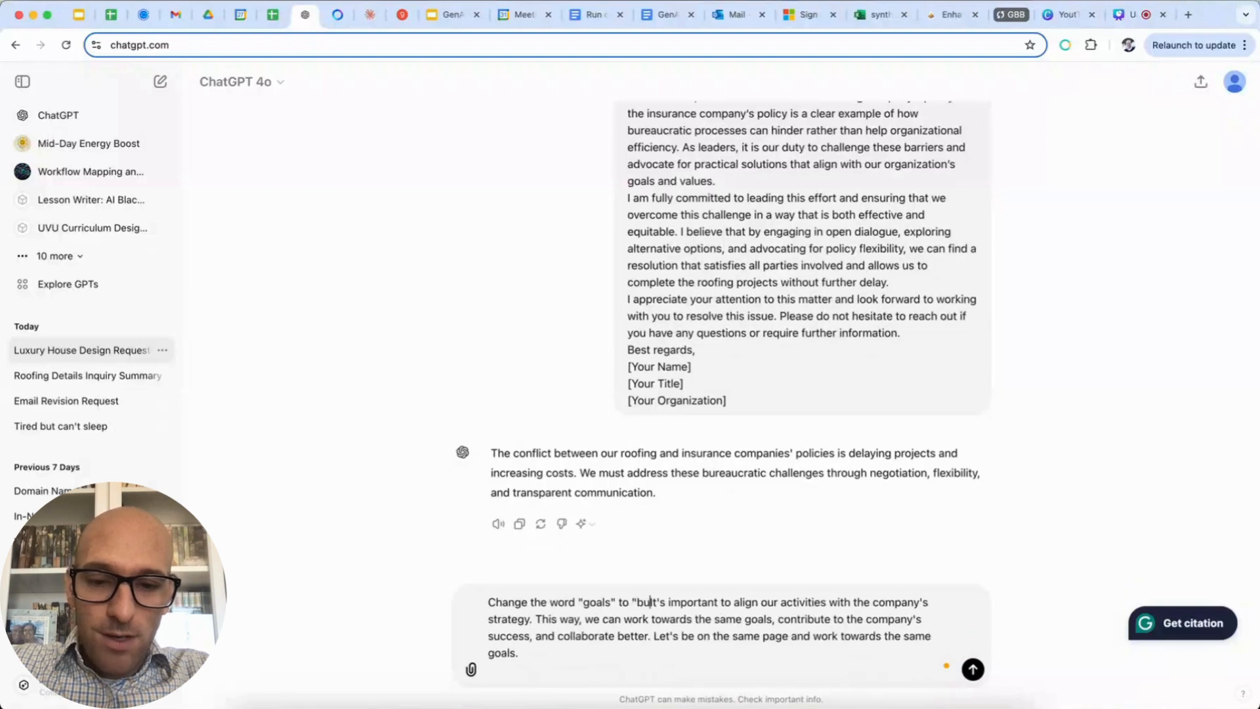
{"action": "type", "text": "\""}
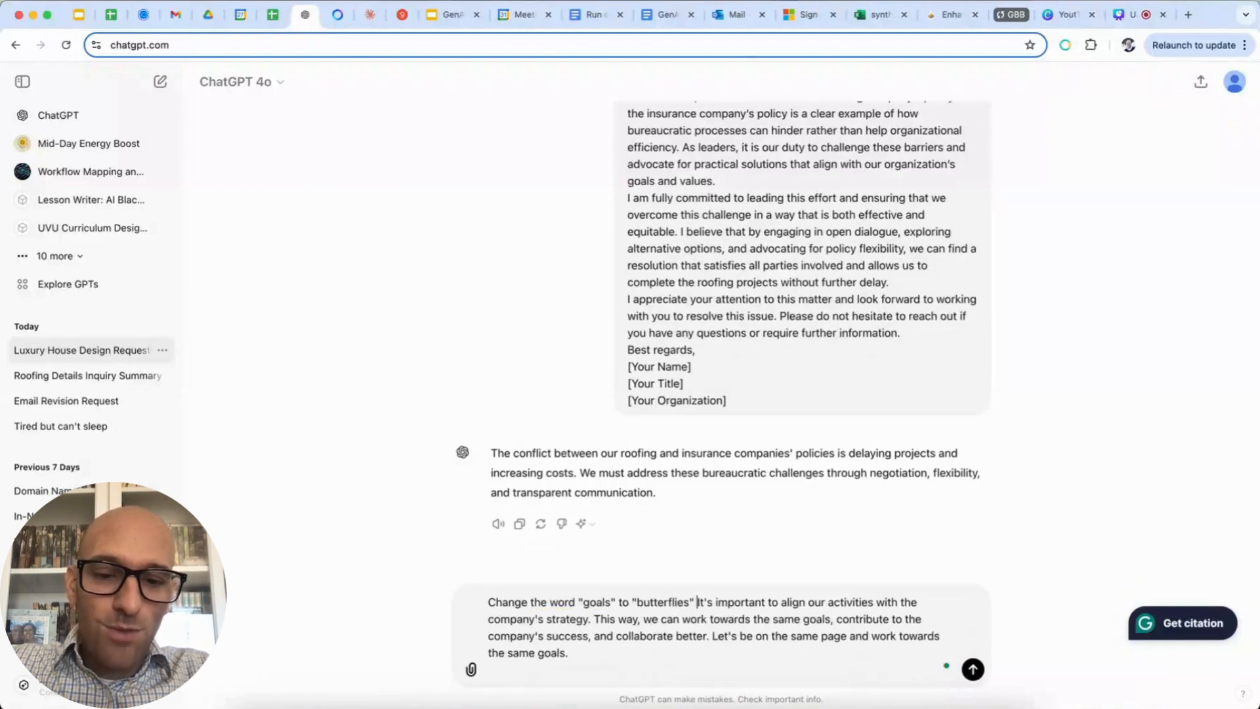
{"action": "key", "text": "BackSpace"}
{"action": "type", "text": ":"}
{"action": "key", "text": "Return"}
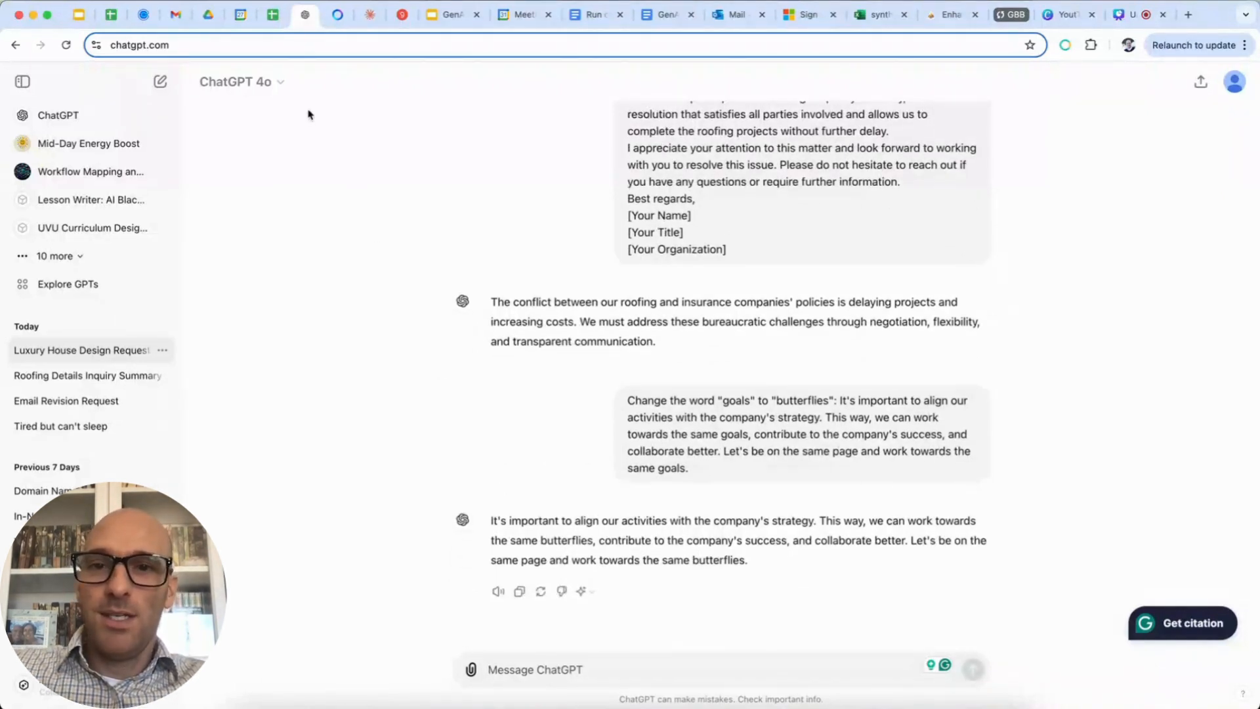
- Switch back to the shortened draft in Outlook, deselect its text, and look at the Copilot options
{"action": "left_click", "coordinate": [729, 14]}
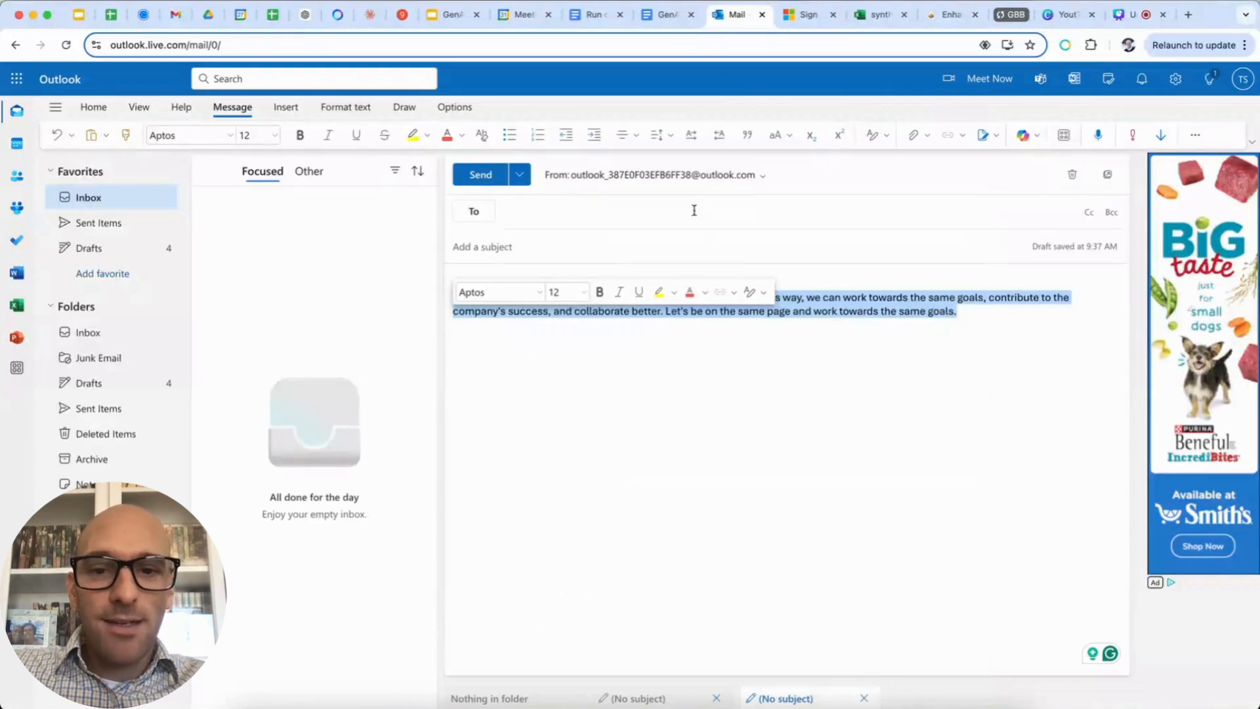
{"action": "left_click", "coordinate": [811, 311]}
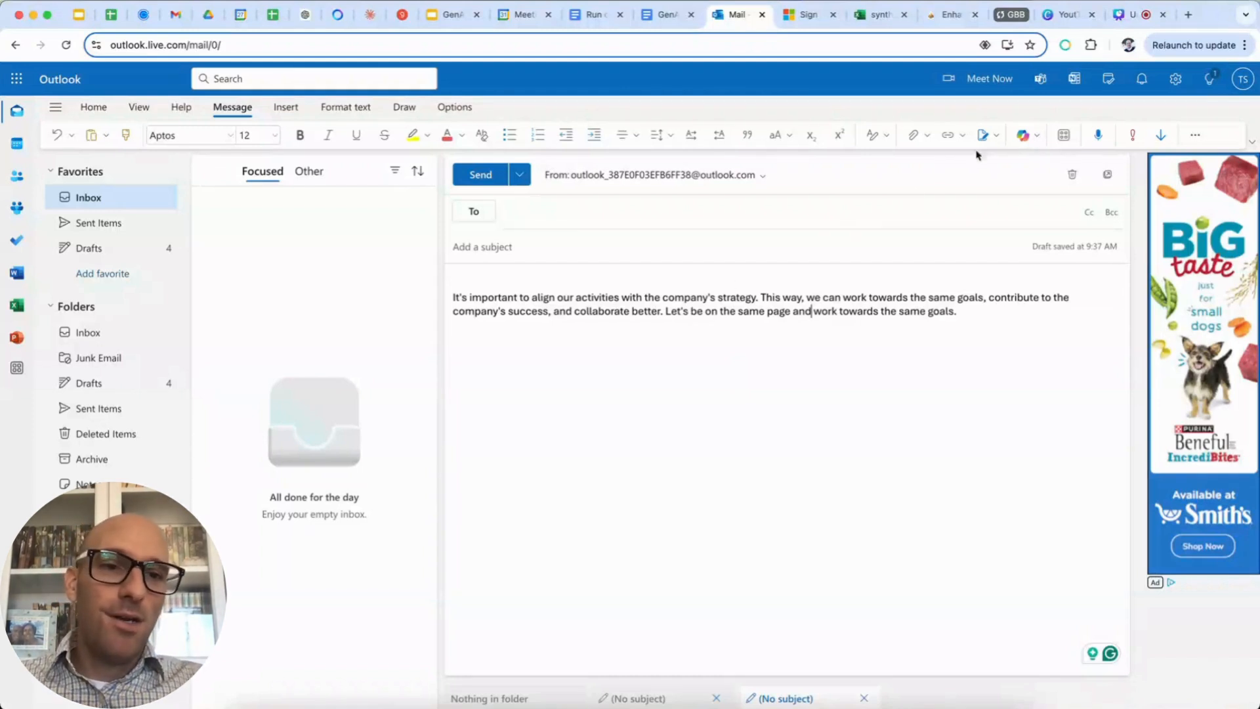
{"action": "left_click", "coordinate": [1027, 138]}
{"action": "left_click", "coordinate": [1026, 136]}
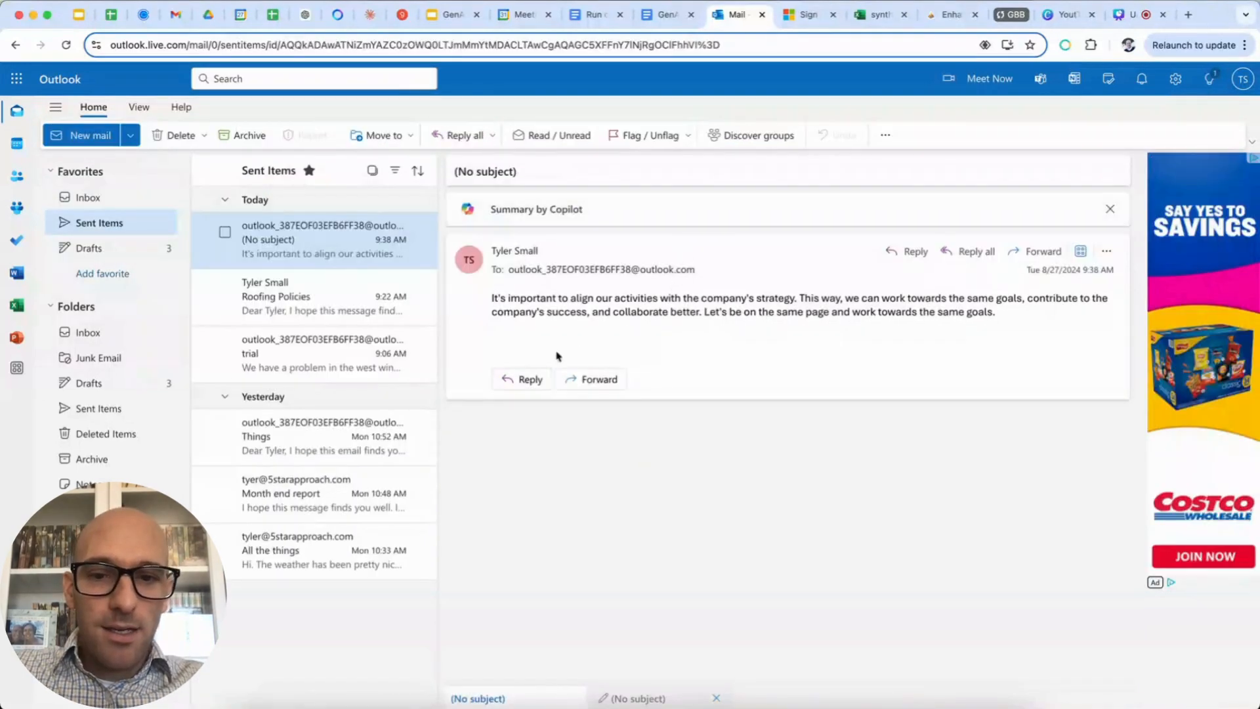
- Reply to the sent message about company strategy and start Coaching by Copilot on the blank reply
{"action": "left_click", "coordinate": [525, 381]}
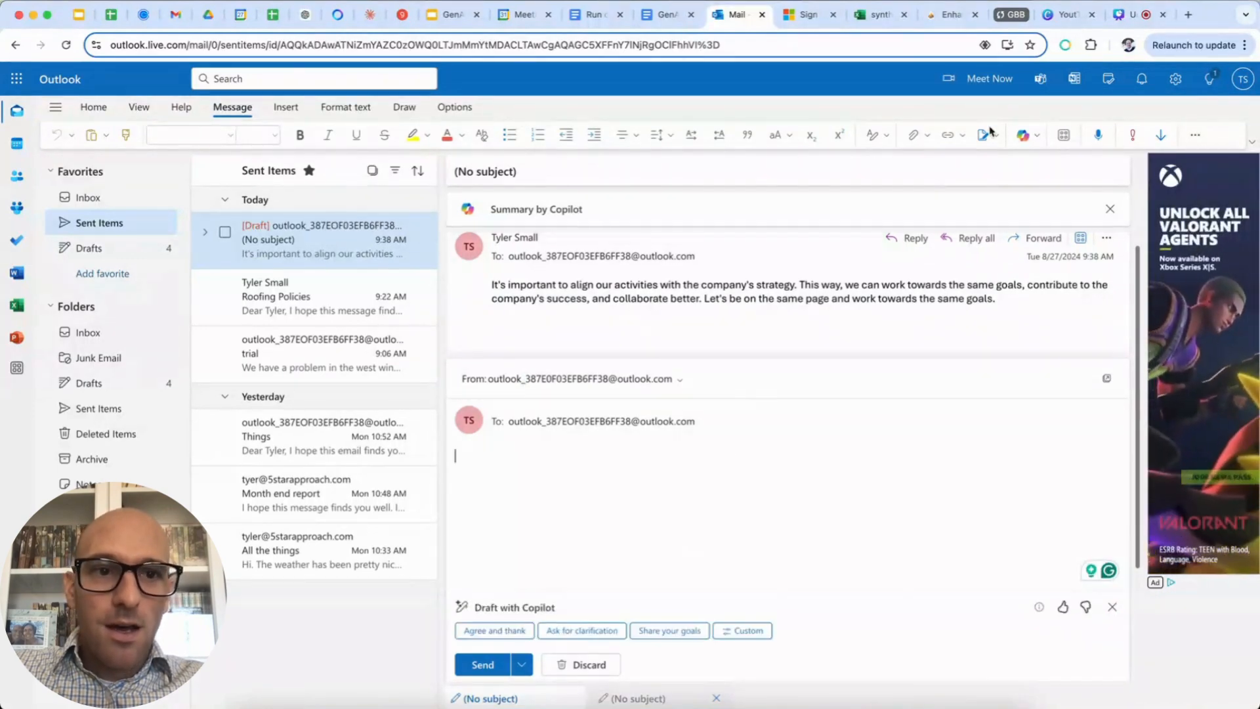
{"action": "left_click", "coordinate": [1027, 128]}
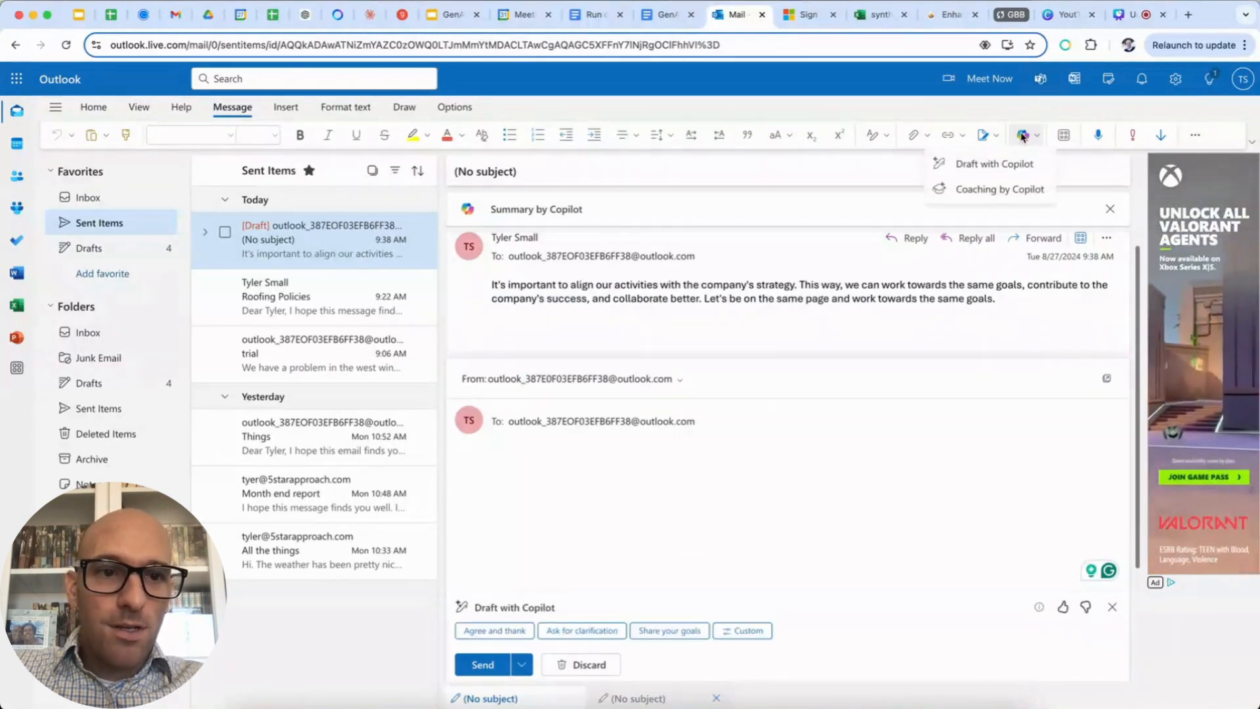
{"action": "left_click", "coordinate": [1026, 190]}
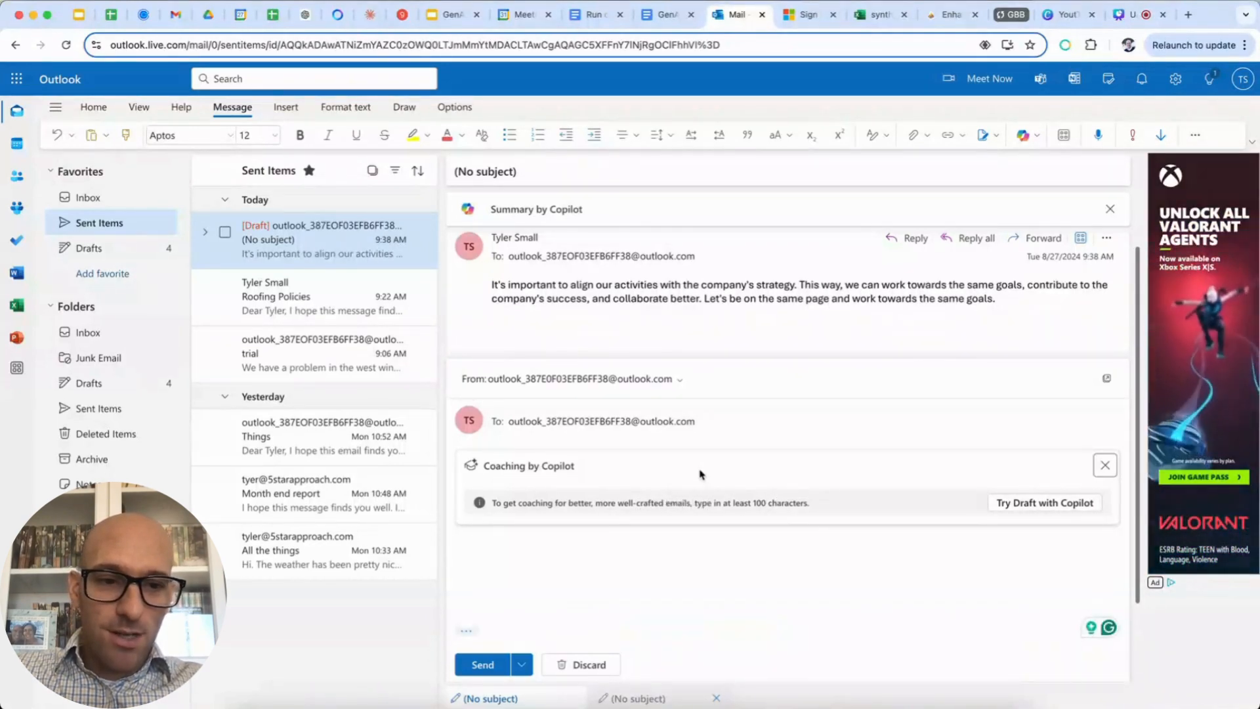
{"action": "left_click", "coordinate": [621, 551]}
- Switch to ChatGPT and submit the prompt "write 200 words about a garbage truck that is broken"
{"action": "left_click", "coordinate": [305, 14]}
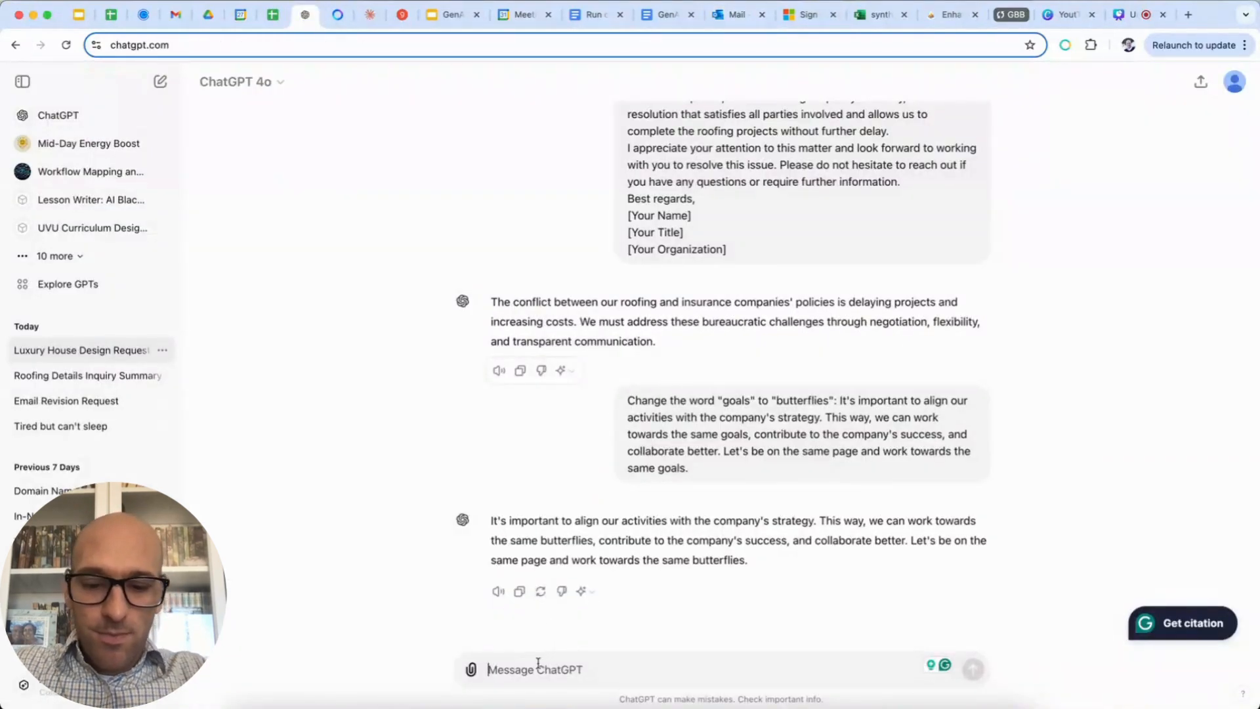
{"action": "type", "text": "wrti"}
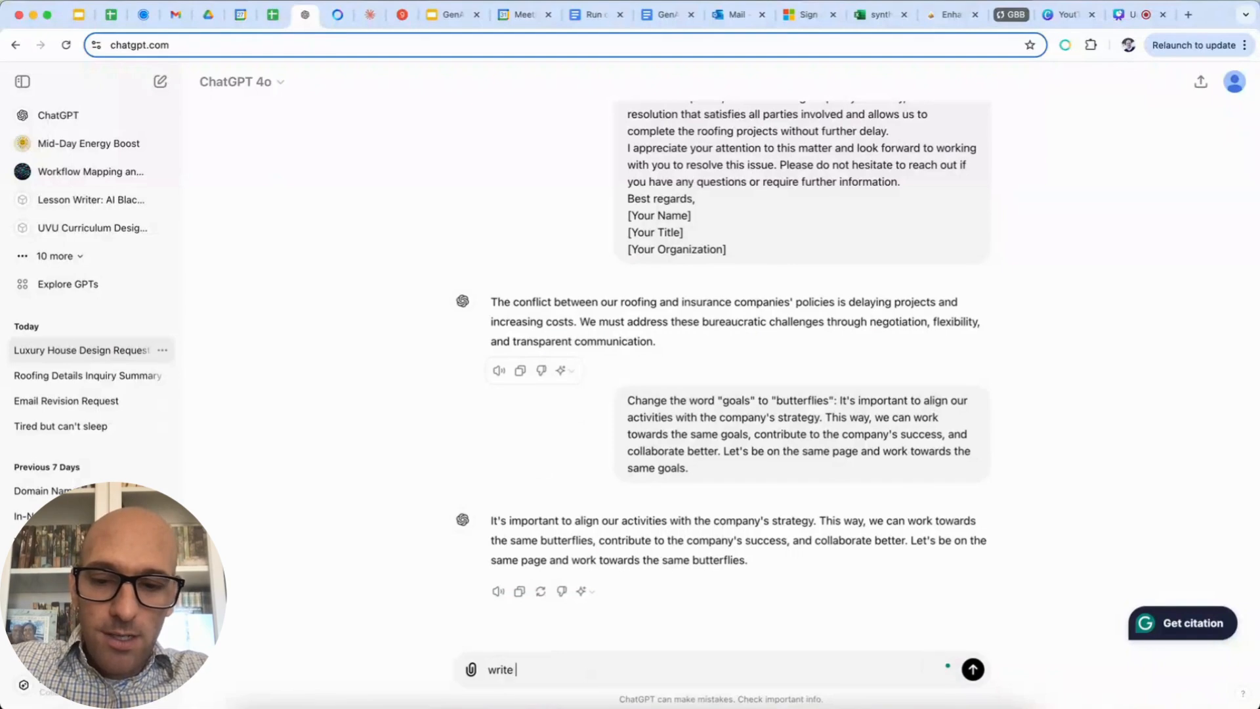
{"action": "type", "text": " 200 words a"}
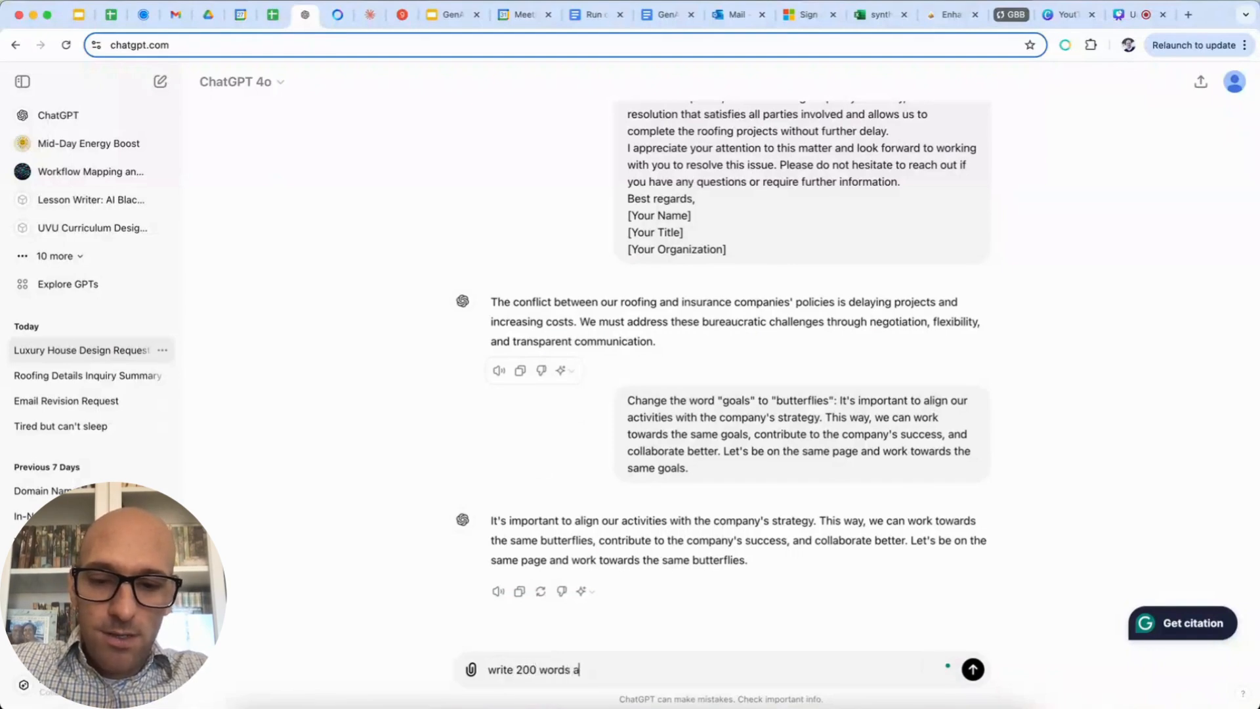
{"action": "type", "text": "bout a garbage t"}
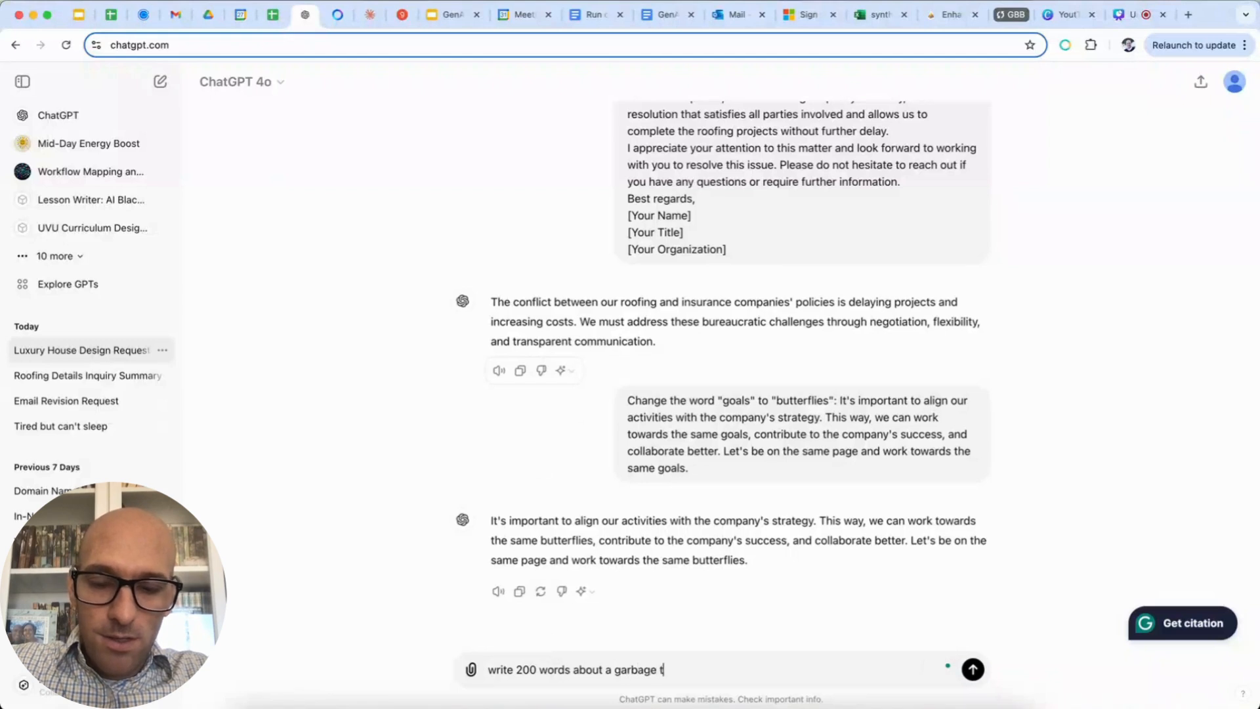
{"action": "type", "text": "ruck that is ro"}
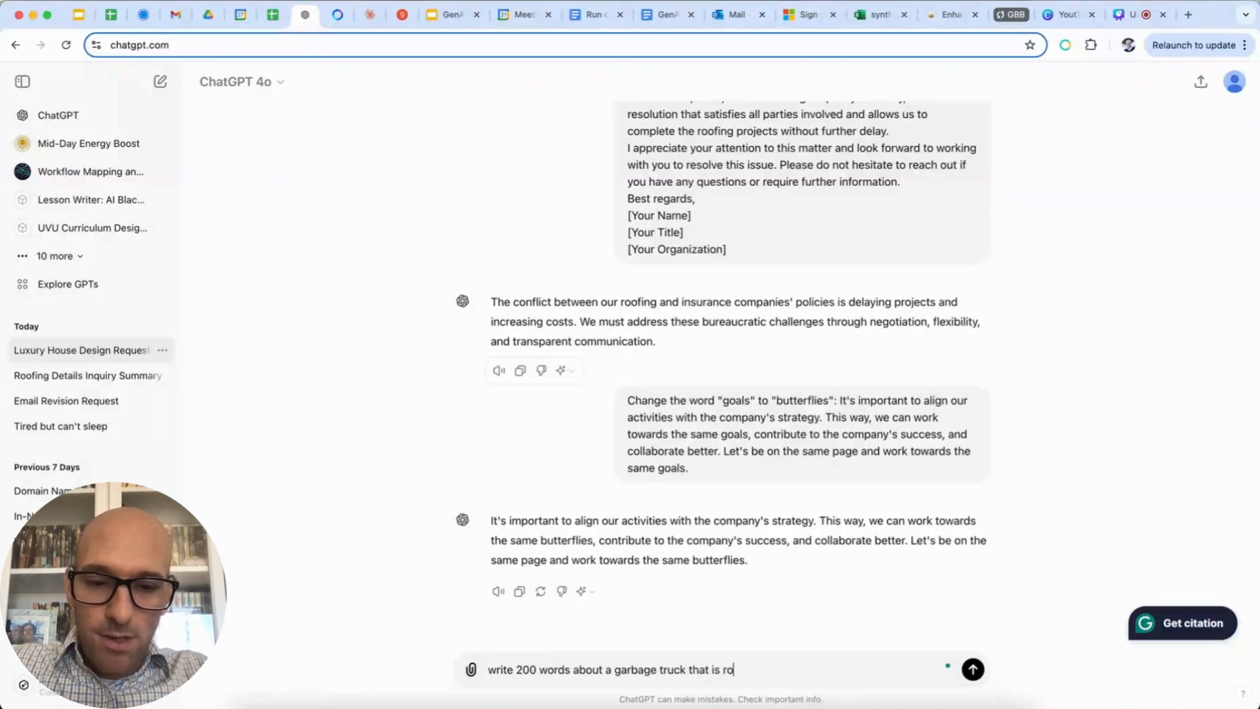
{"action": "type", "text": "roken"}
{"action": "key", "text": "Return"}
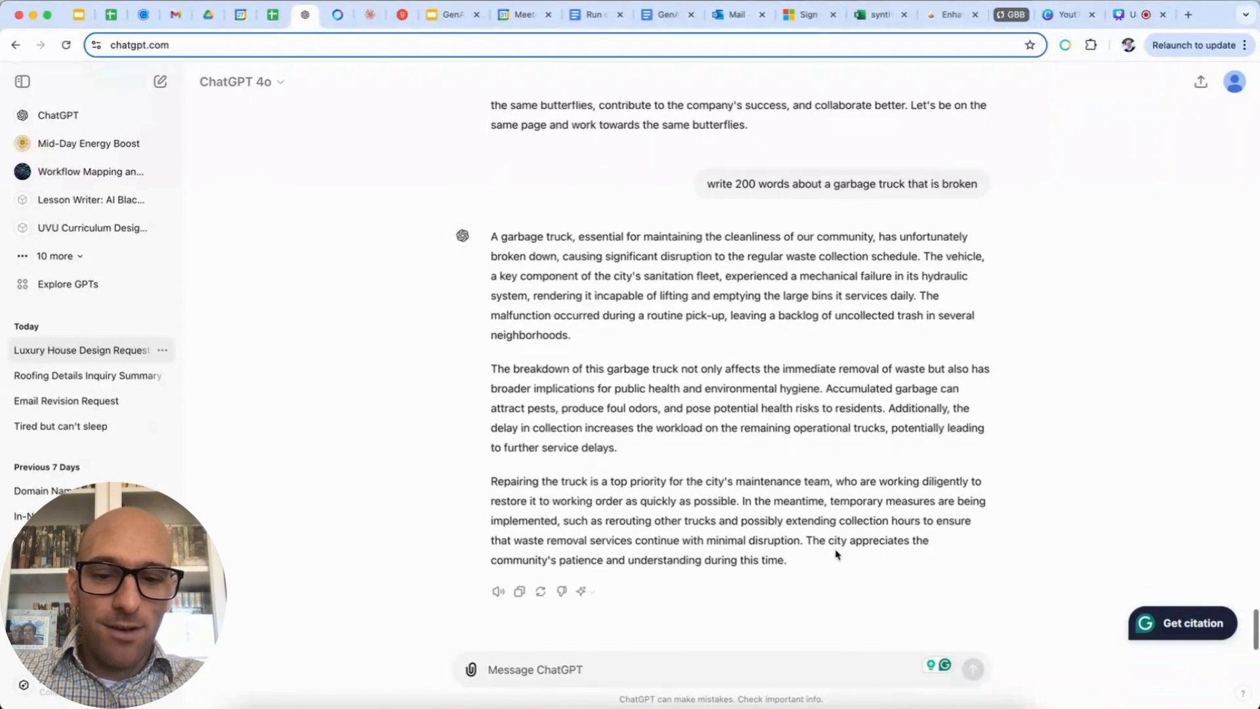
- Copy ChatGPT's garbage truck text and paste it into the body of the Outlook reply
{"action": "left_click", "coordinate": [520, 592]}
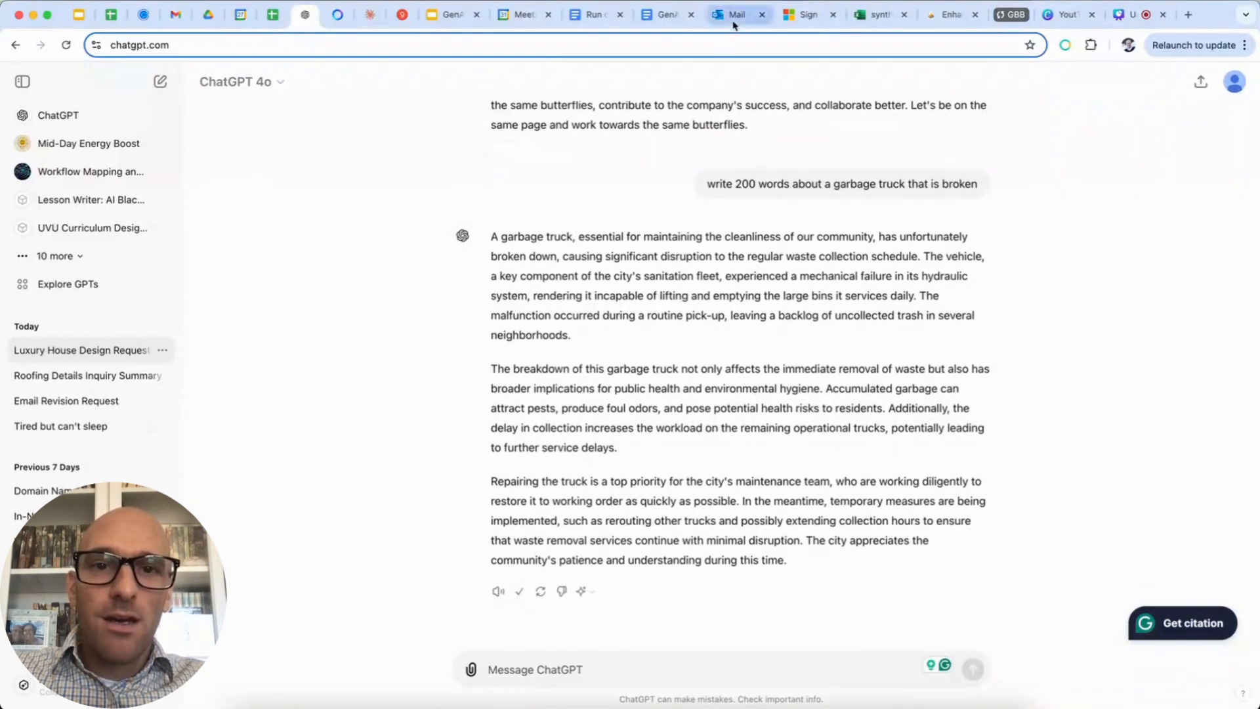
{"action": "left_click", "coordinate": [736, 14]}
{"action": "left_click", "coordinate": [527, 583]}
{"action": "key", "text": "cmd+v"}
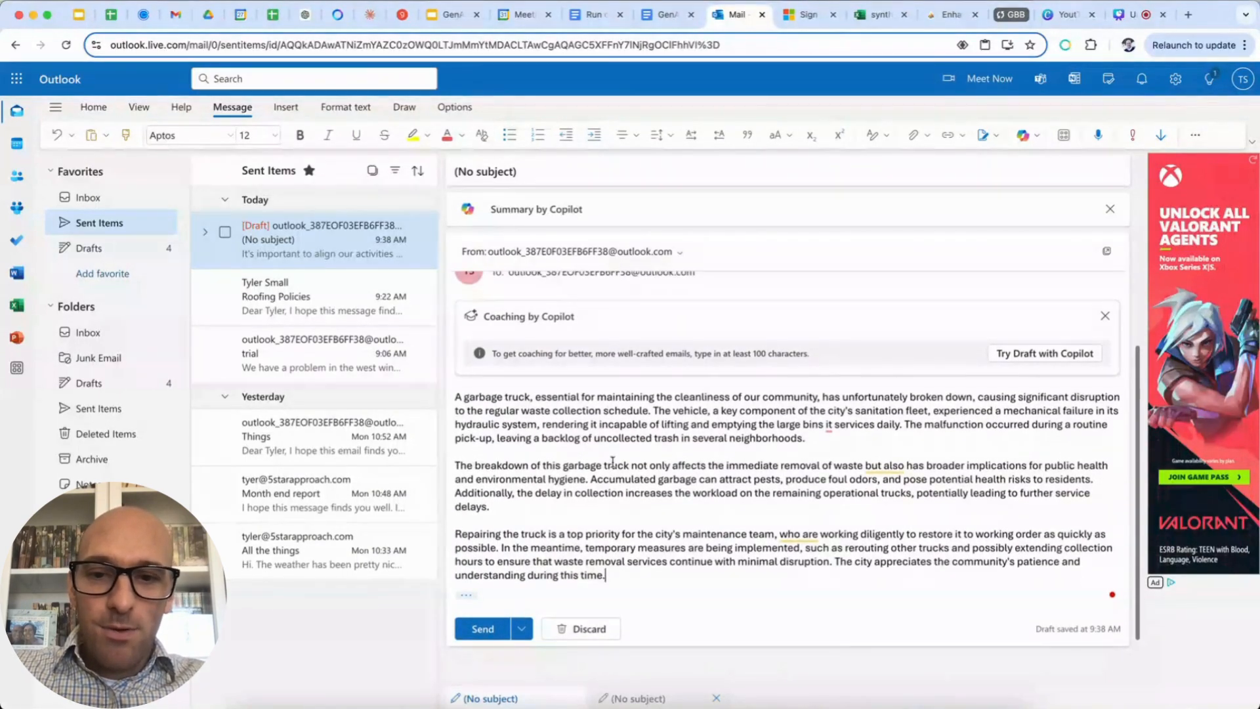
{"action": "scroll", "coordinate": [613, 462], "scroll_direction": "up", "scroll_amount": 1}
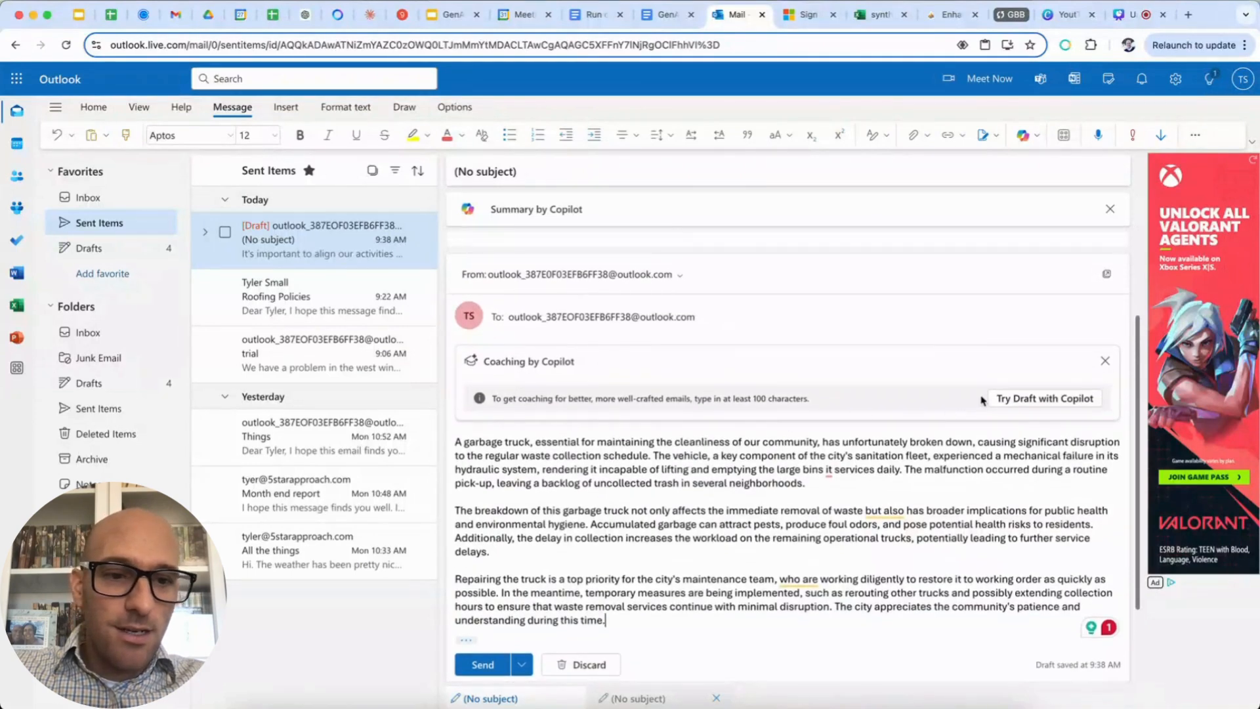
- Use Draft with Copilot on the pasted garbage truck text and generate a new draft from it
{"action": "left_click", "coordinate": [1020, 399]}
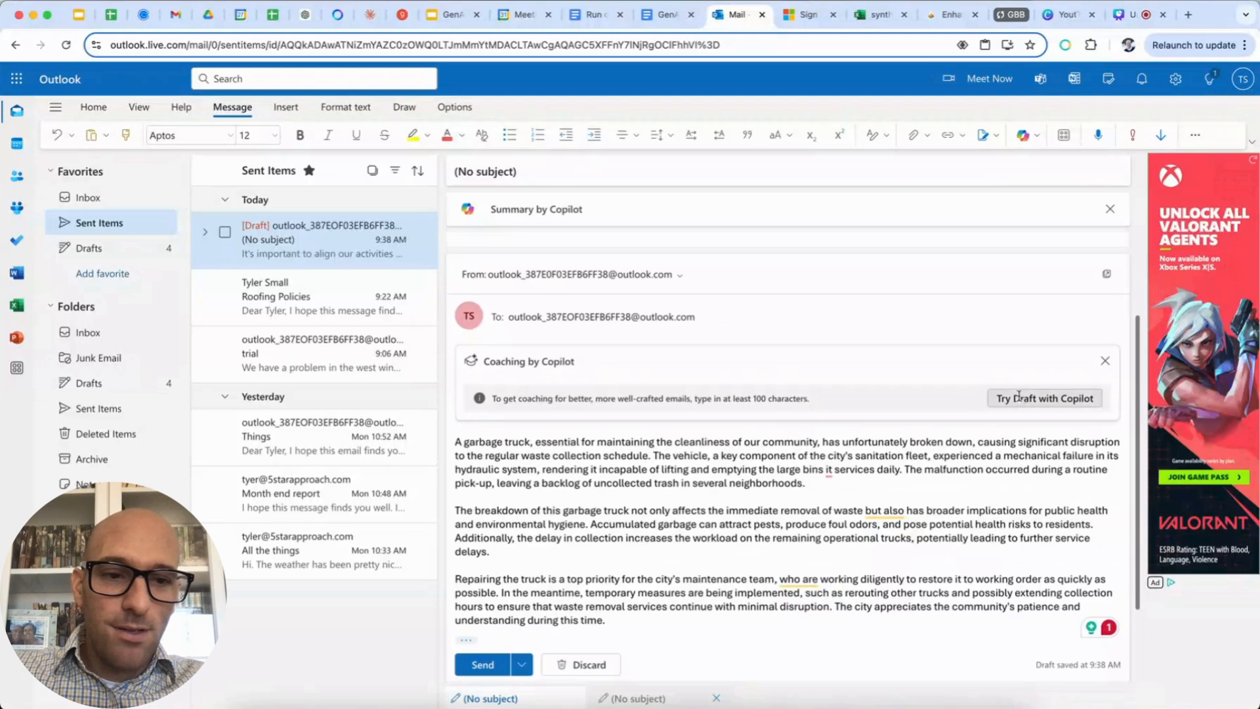
{"action": "mouse_move", "coordinate": [977, 465]}
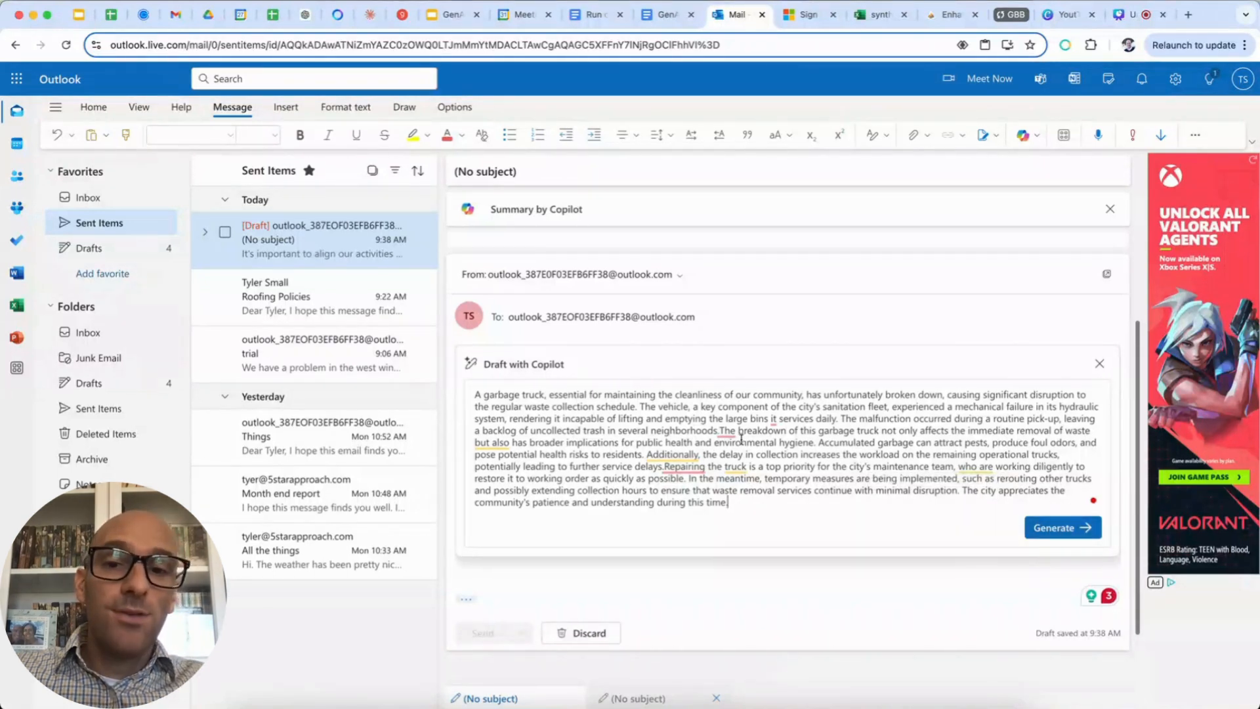
{"action": "left_click", "coordinate": [1071, 531]}
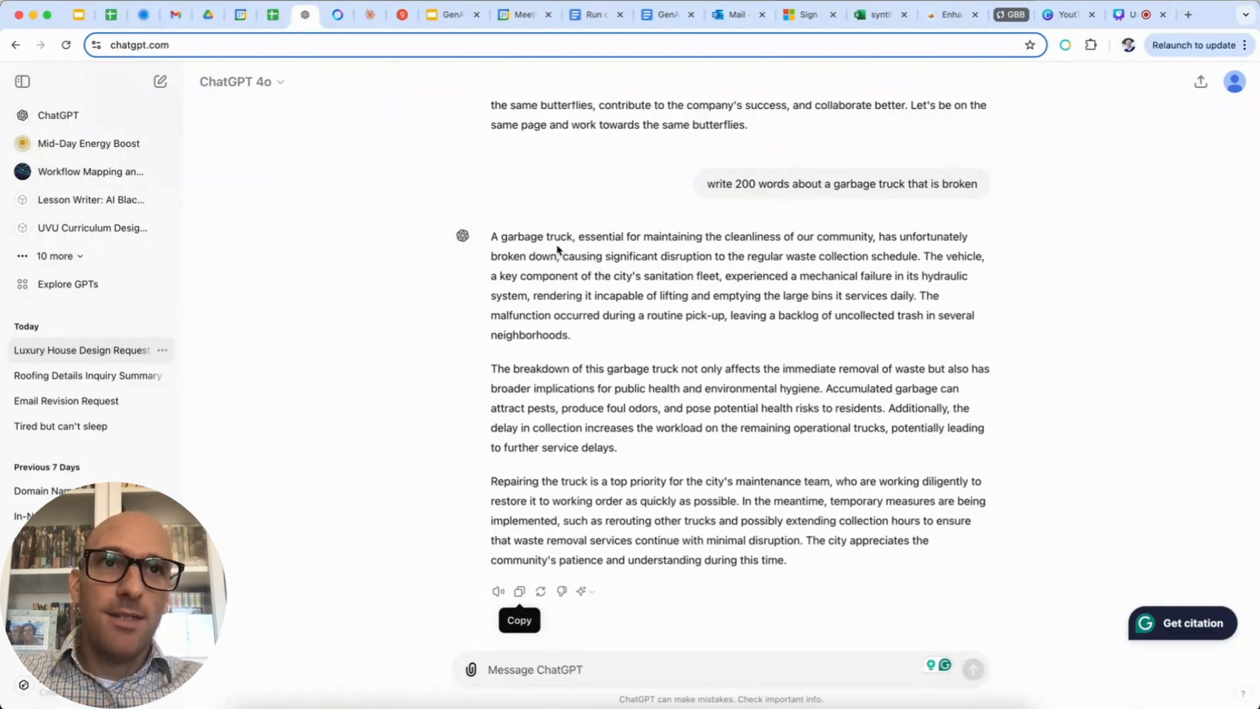
- Return to Outlook and read through each paragraph of Copilot's generated garbage truck draft
{"action": "left_click", "coordinate": [735, 19]}
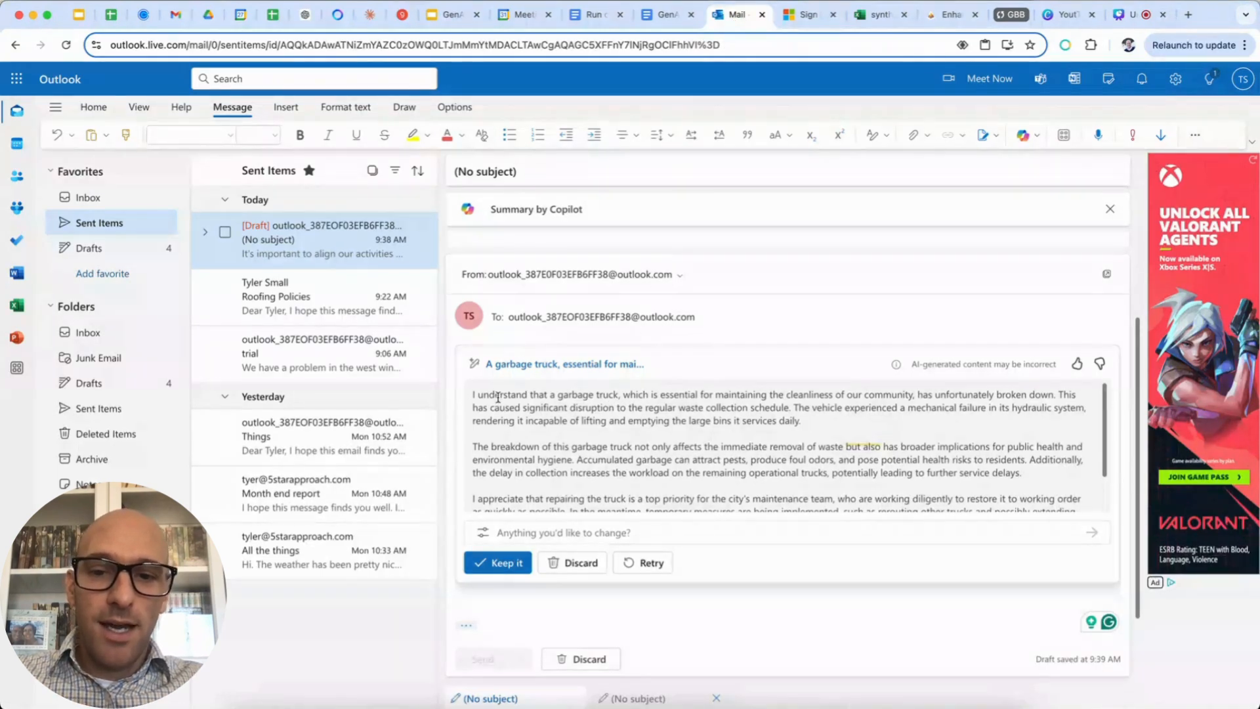
{"action": "left_click_drag", "start_coordinate": [499, 390], "coordinate": [687, 396]}
{"action": "left_click", "coordinate": [735, 399]}
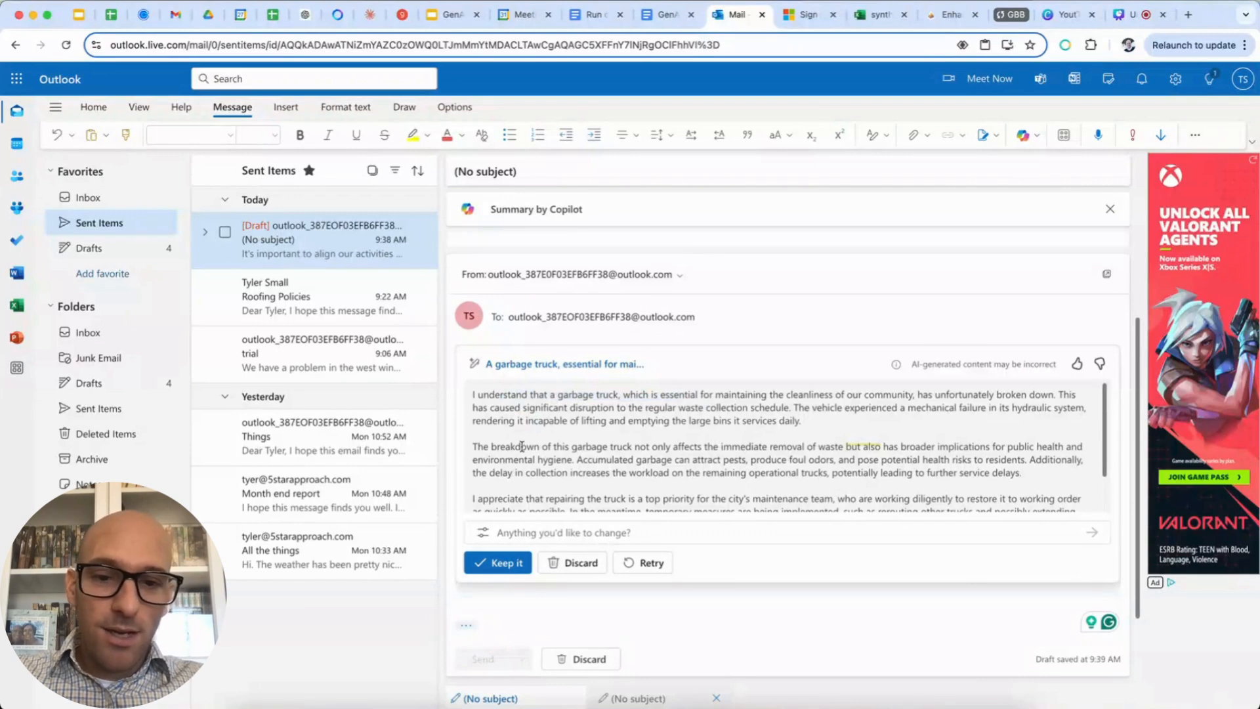
{"action": "left_click_drag", "start_coordinate": [522, 447], "coordinate": [770, 459]}
{"action": "scroll", "coordinate": [573, 462], "scroll_direction": "down", "scroll_amount": 2}
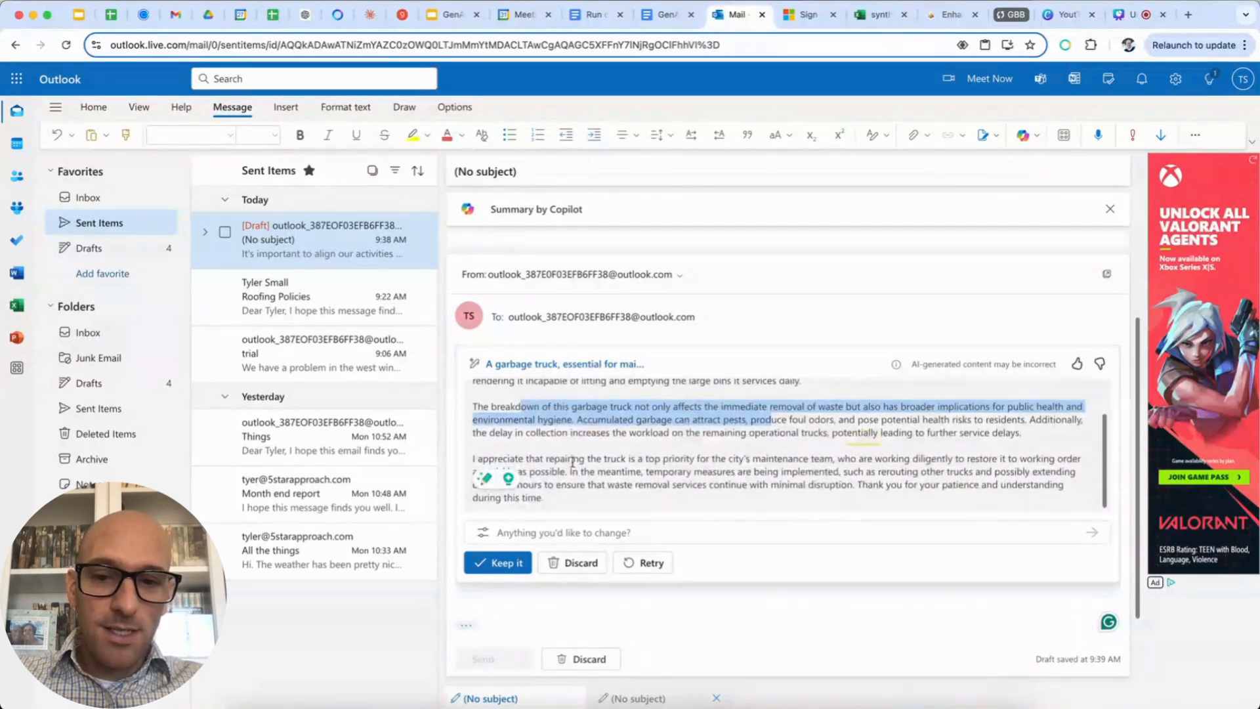
{"action": "left_click_drag", "start_coordinate": [537, 461], "coordinate": [747, 459]}
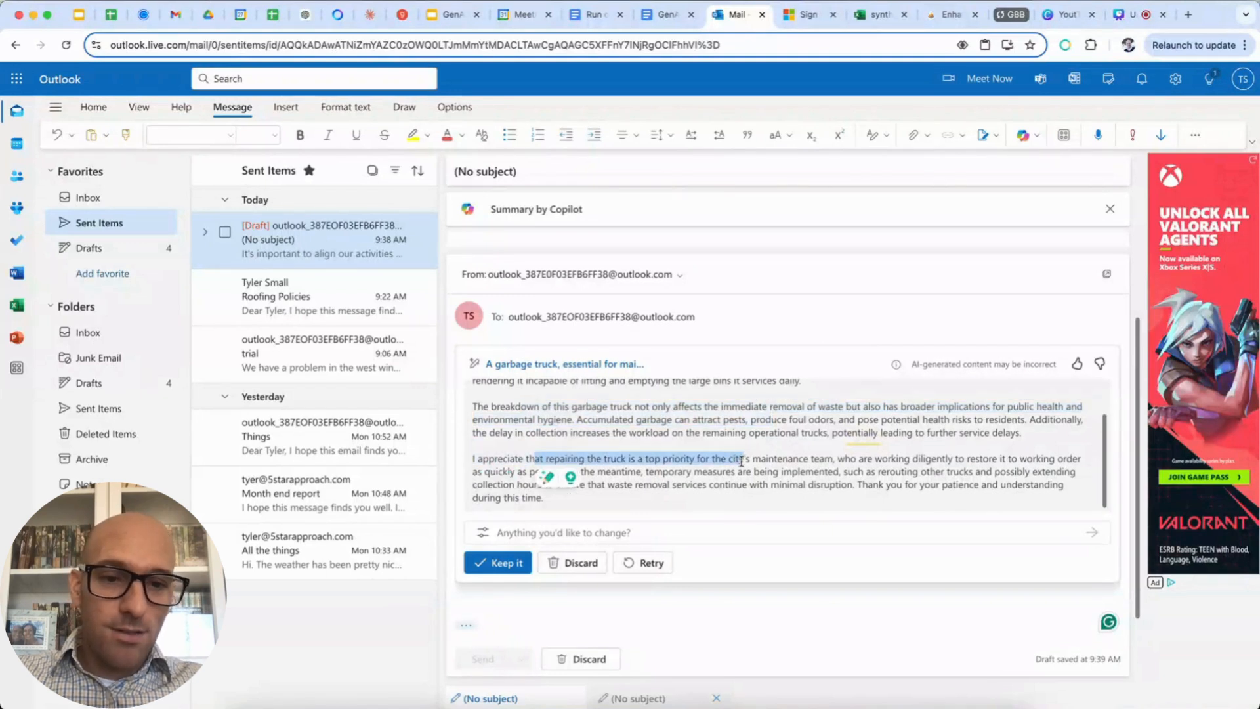
{"action": "left_click", "coordinate": [812, 464]}
{"action": "left_click_drag", "start_coordinate": [872, 483], "coordinate": [920, 483]}
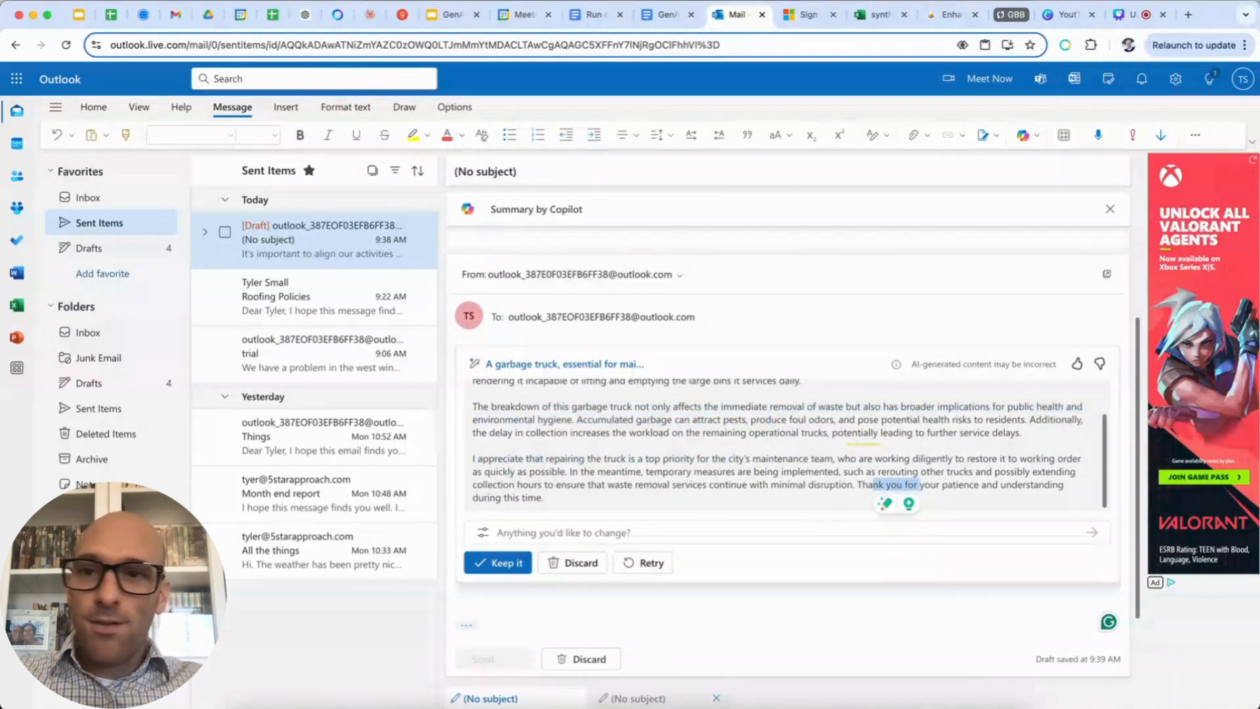
- Compare ChatGPT's original garbage truck text with the Copilot draft in the Outlook reply
{"action": "left_click", "coordinate": [305, 15]}
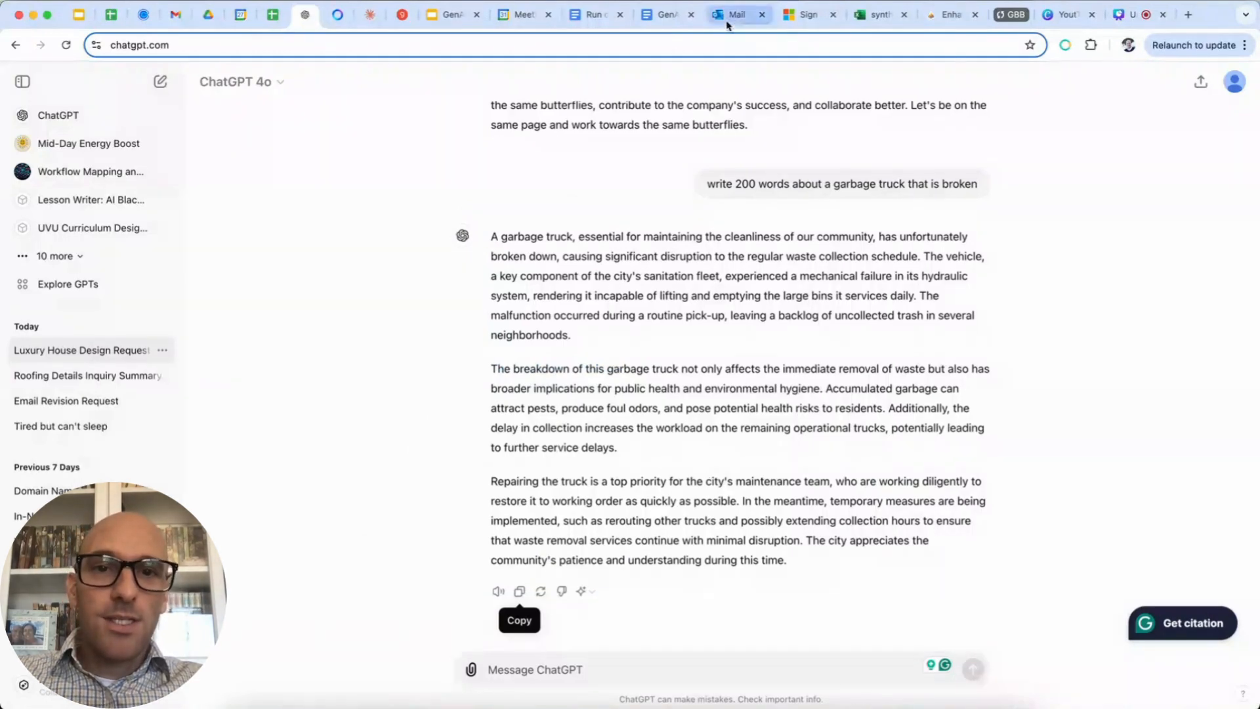
{"action": "left_click", "coordinate": [729, 15]}
{"action": "scroll", "coordinate": [671, 420], "scroll_direction": "down", "scroll_amount": 1}
{"action": "scroll", "coordinate": [671, 423], "scroll_direction": "up", "scroll_amount": 2}
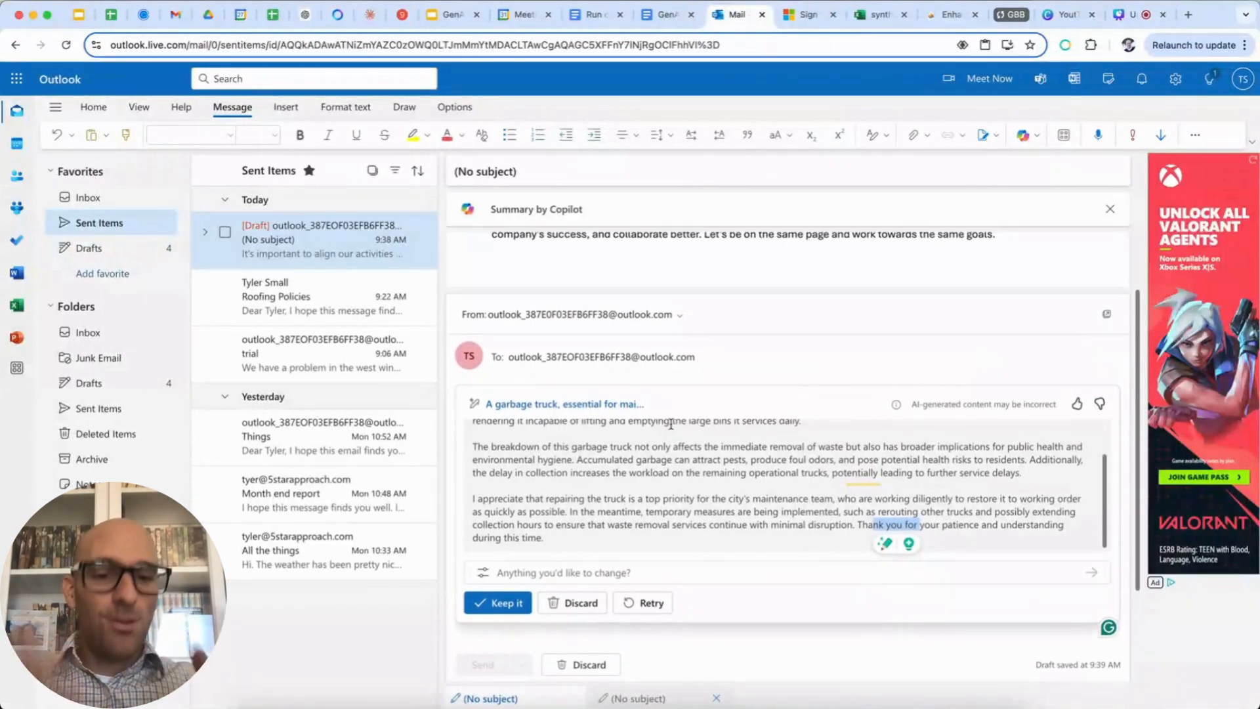
{"action": "scroll", "coordinate": [671, 424], "scroll_direction": "up", "scroll_amount": 1}
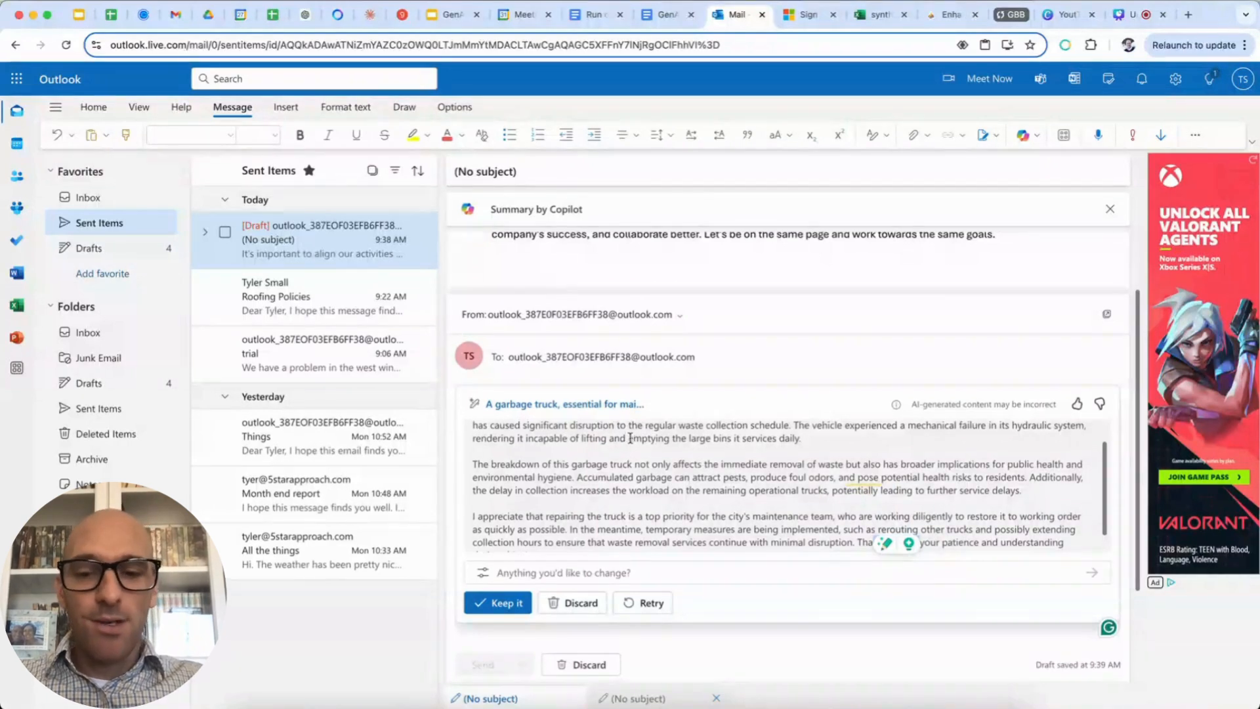
{"action": "scroll", "coordinate": [630, 438], "scroll_direction": "up", "scroll_amount": 1}
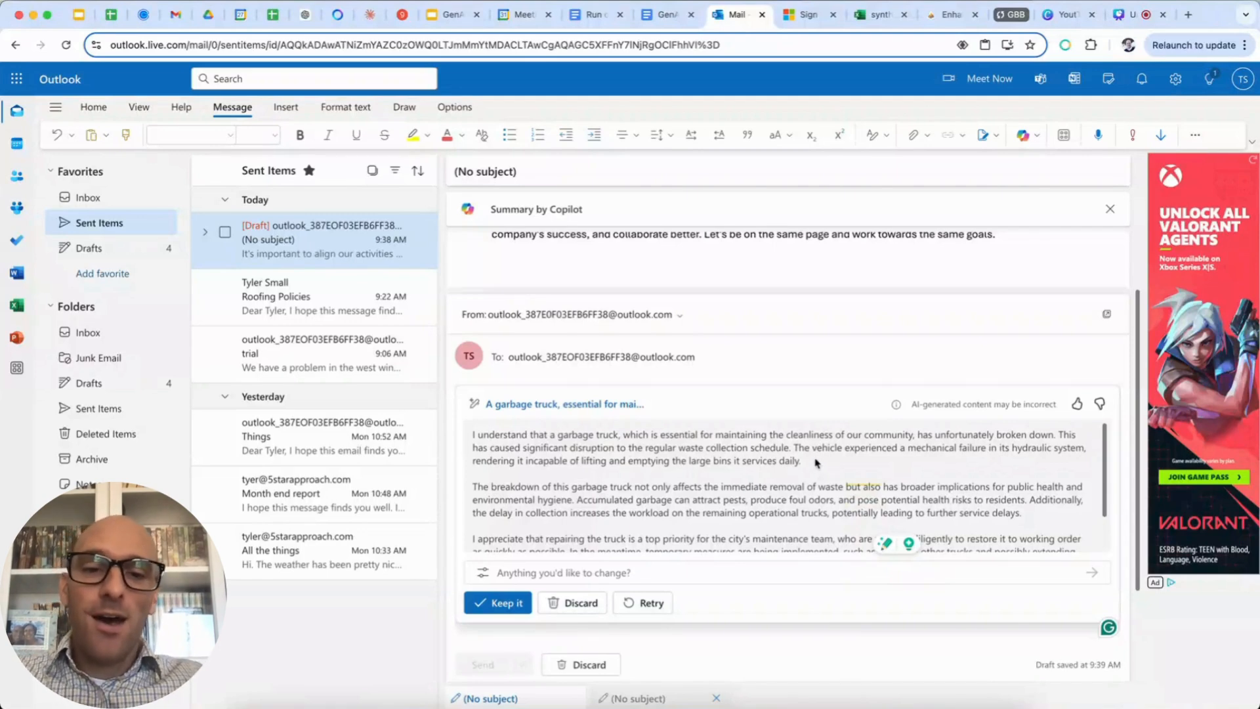
{"action": "scroll", "coordinate": [817, 463], "scroll_direction": "down", "scroll_amount": 2}
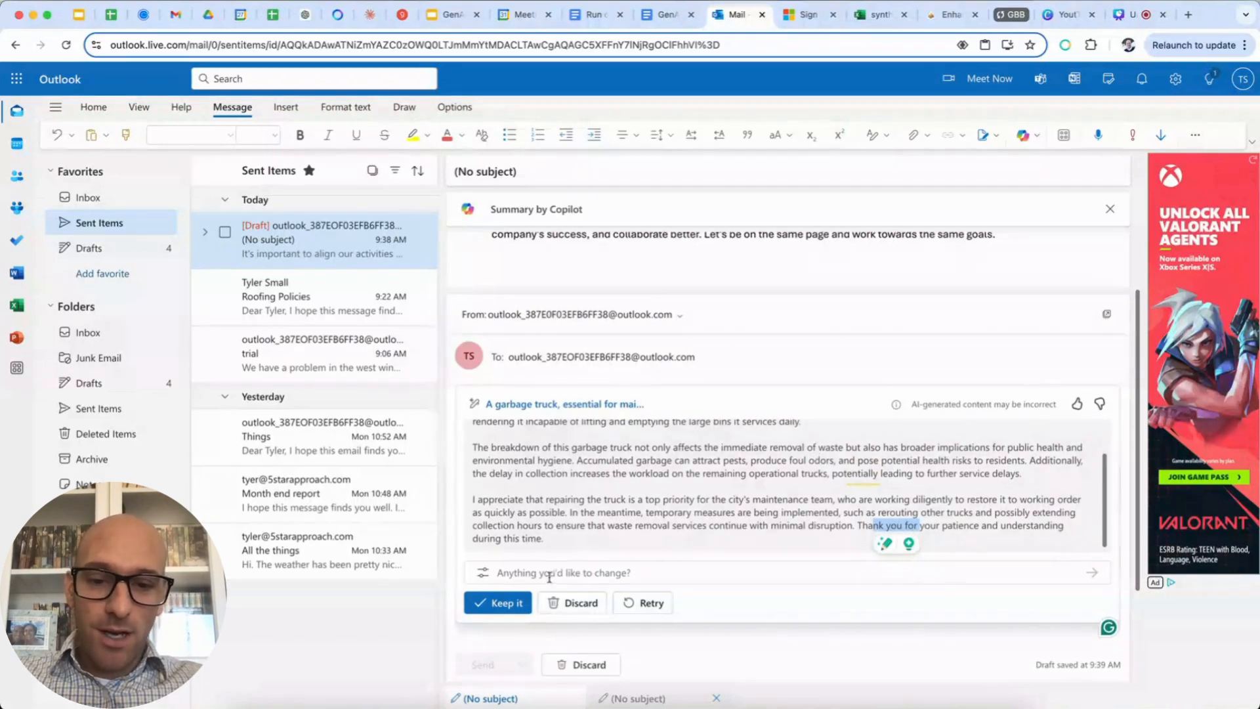
- Have Copilot retry the garbage truck draft and examine the opening sentence of the second version
{"action": "left_click", "coordinate": [646, 602]}
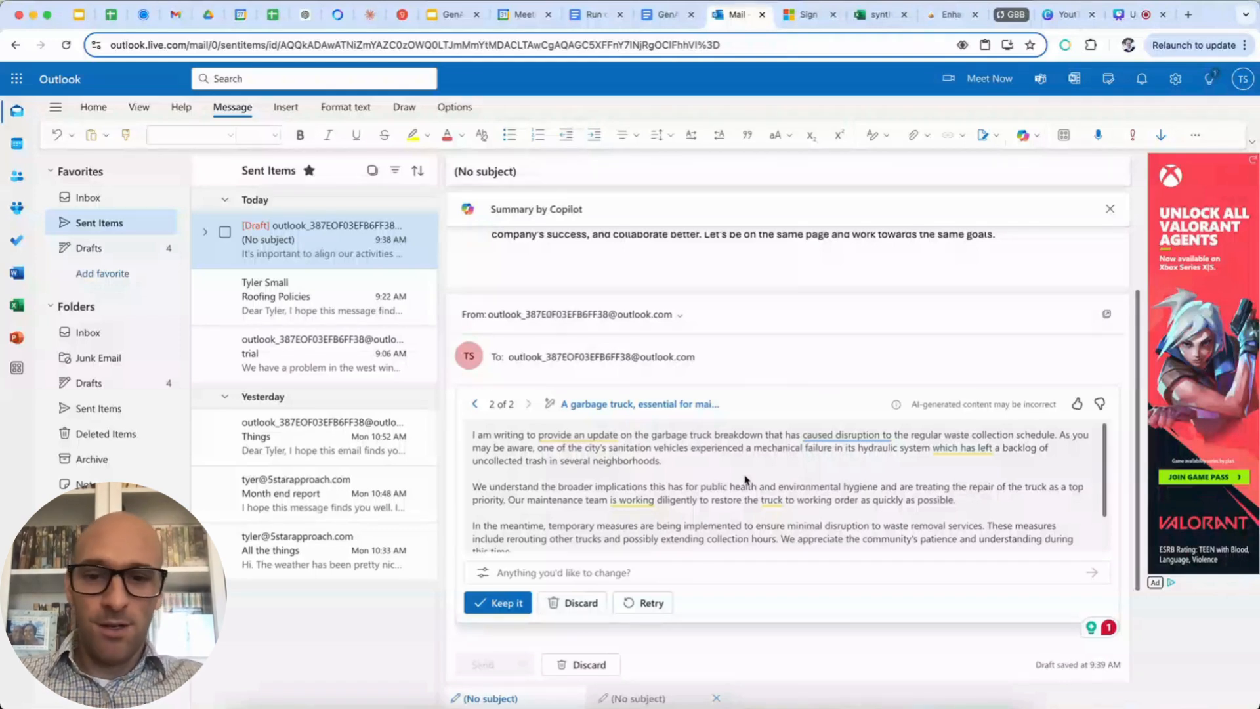
{"action": "scroll", "coordinate": [746, 480], "scroll_direction": "up", "scroll_amount": 1}
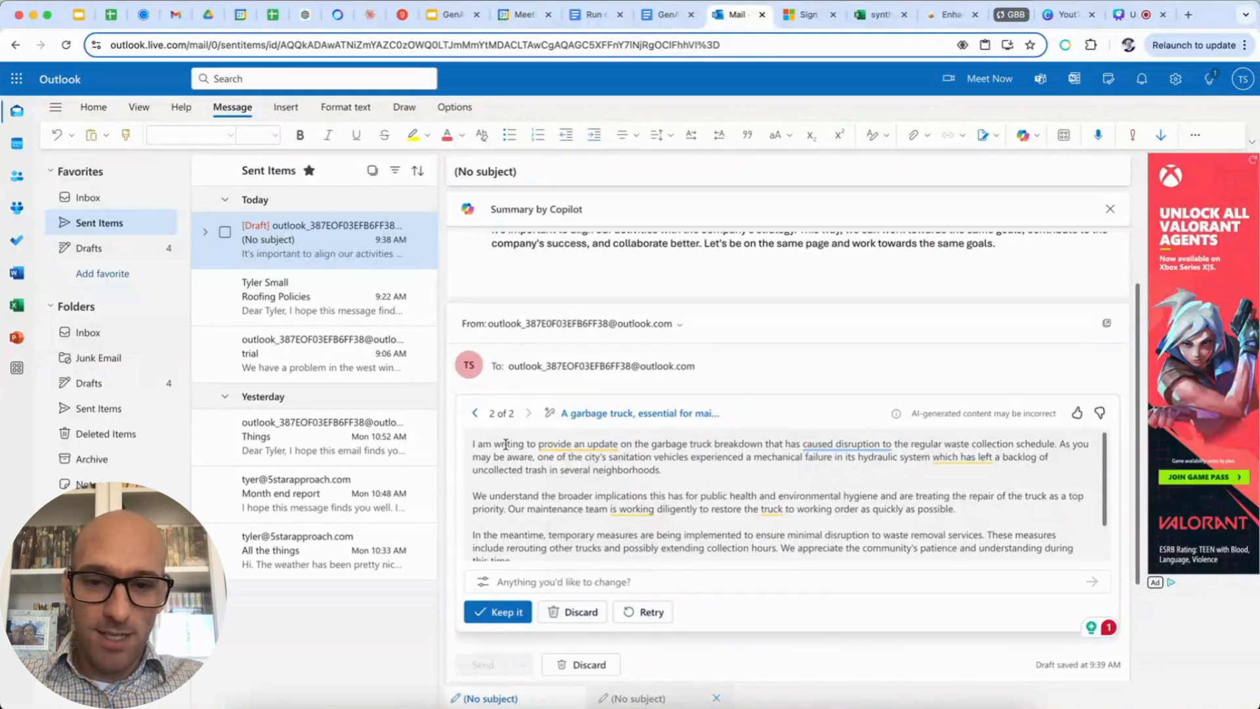
{"action": "left_click_drag", "start_coordinate": [506, 443], "coordinate": [714, 445]}
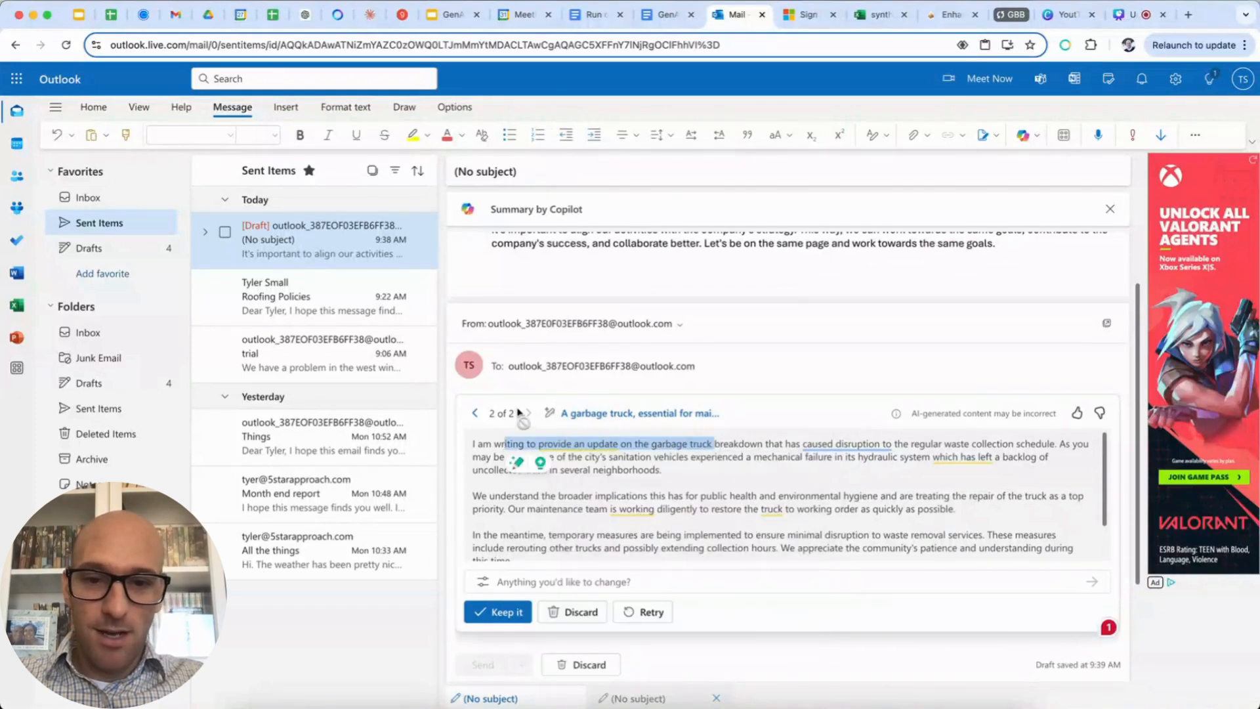
- Go back to the first Copilot version and return to the second, comparing their opening sentences
{"action": "left_click", "coordinate": [475, 414]}
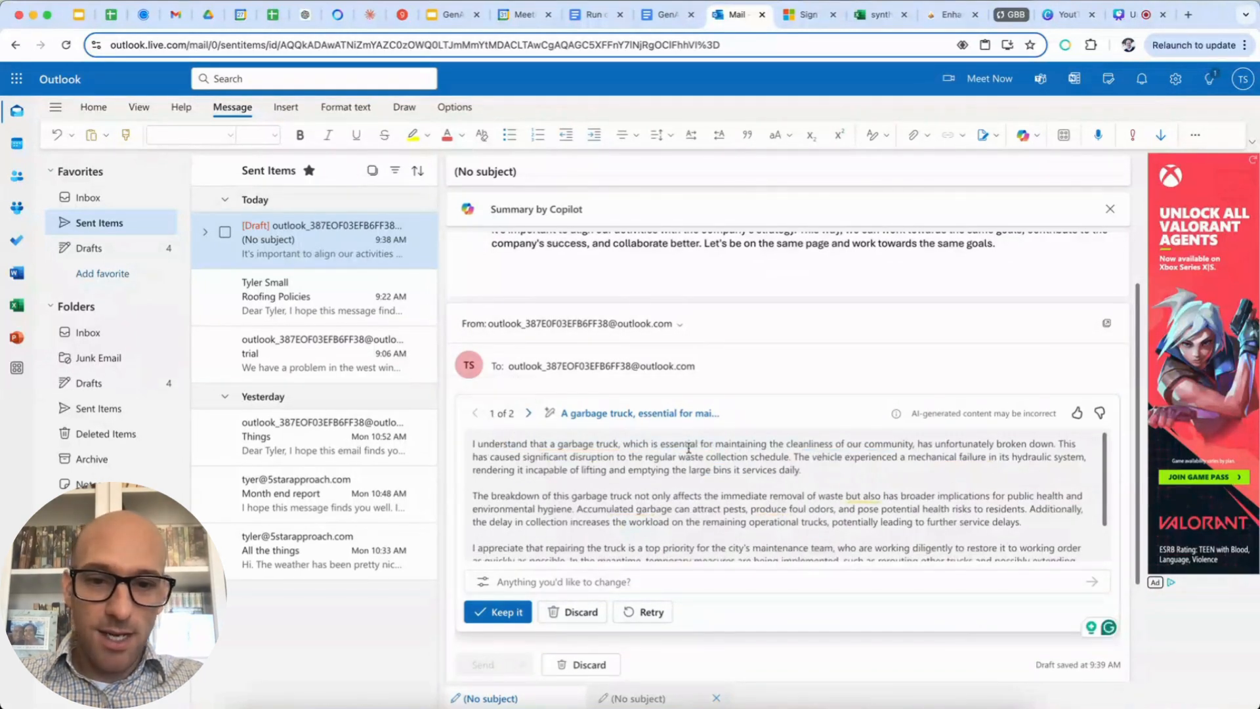
{"action": "left_click", "coordinate": [529, 413]}
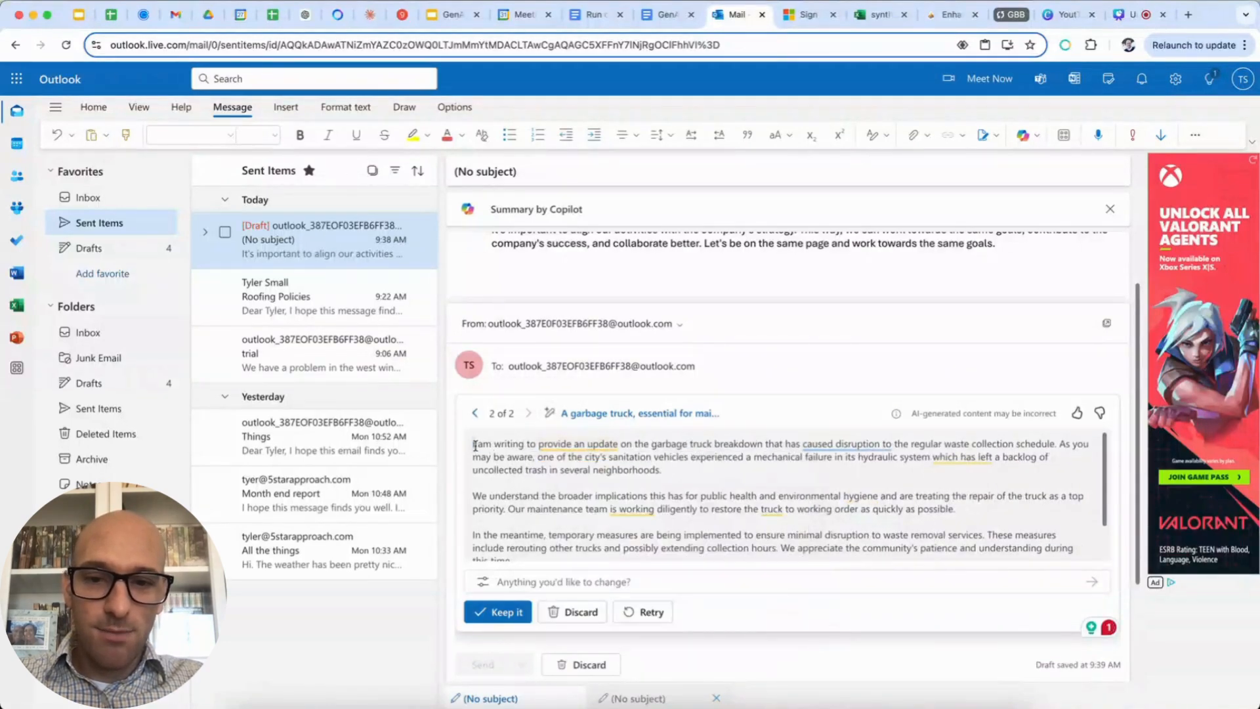
{"action": "left_click_drag", "start_coordinate": [473, 446], "coordinate": [771, 446]}
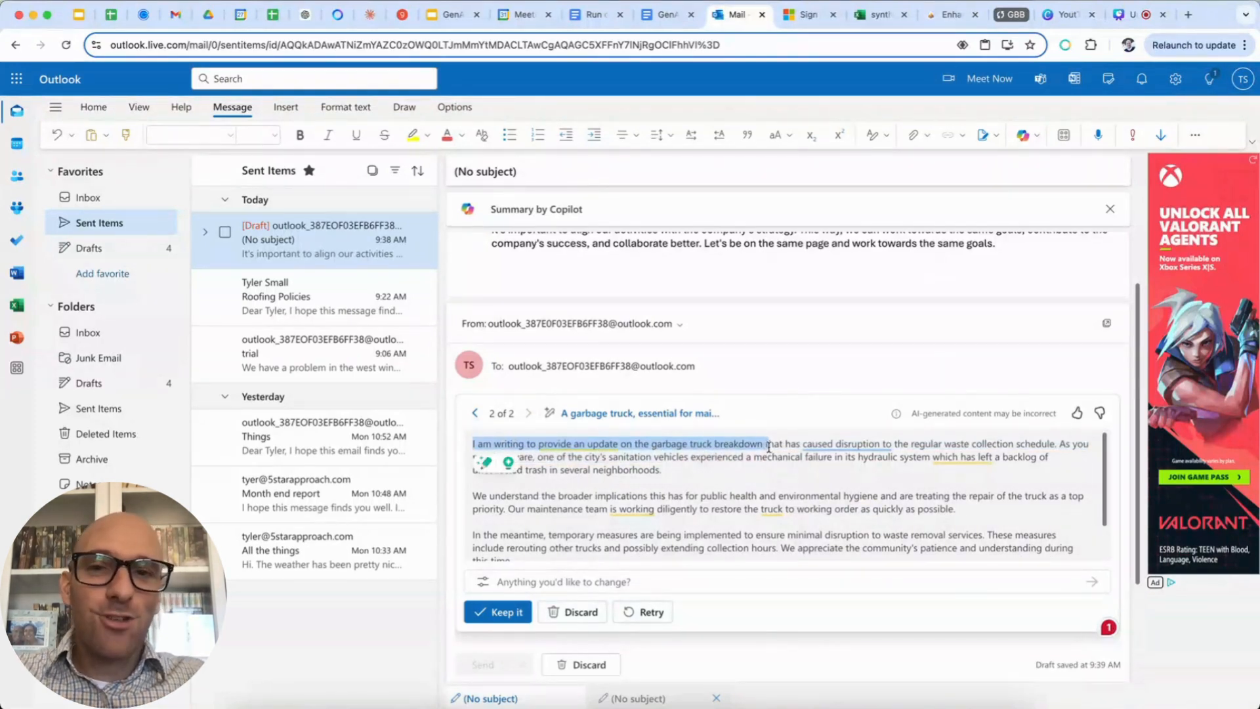
{"action": "left_click", "coordinate": [773, 477]}
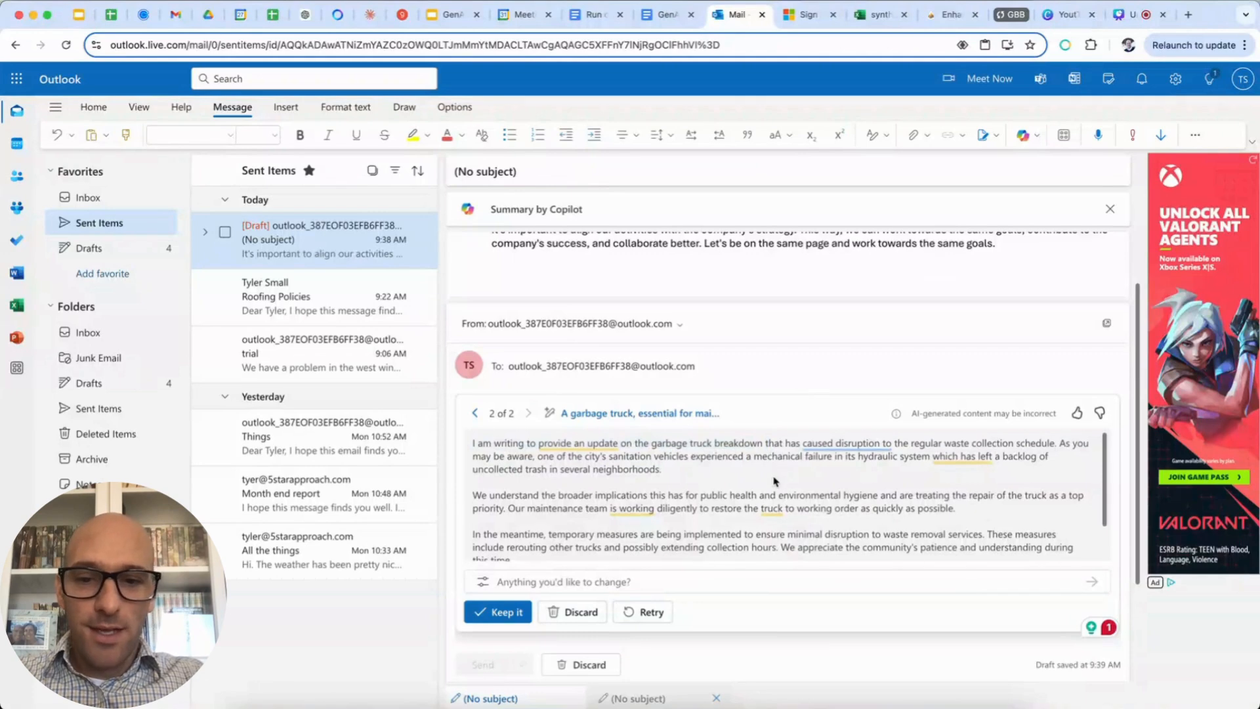
- Keep the second Copilot version of the garbage truck draft in the reply and request Copilot coaching on it
{"action": "scroll", "coordinate": [775, 477], "scroll_direction": "down", "scroll_amount": 2}
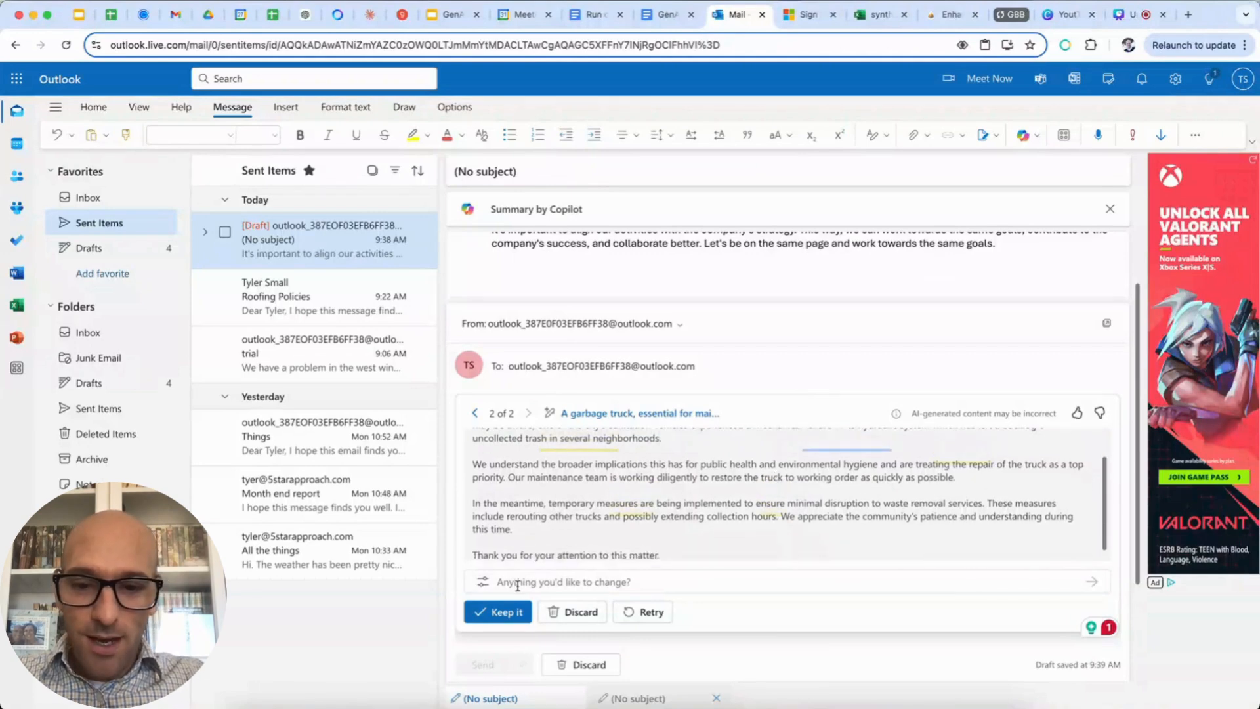
{"action": "left_click", "coordinate": [497, 612]}
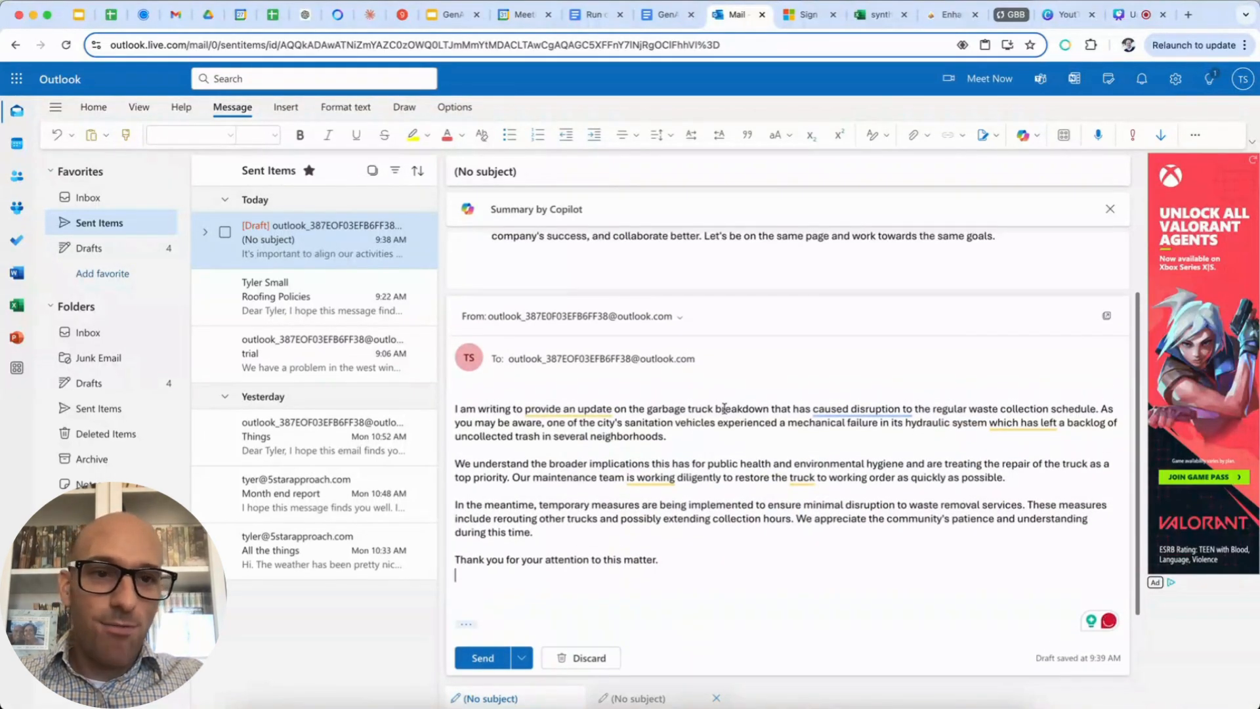
{"action": "left_click", "coordinate": [1033, 134]}
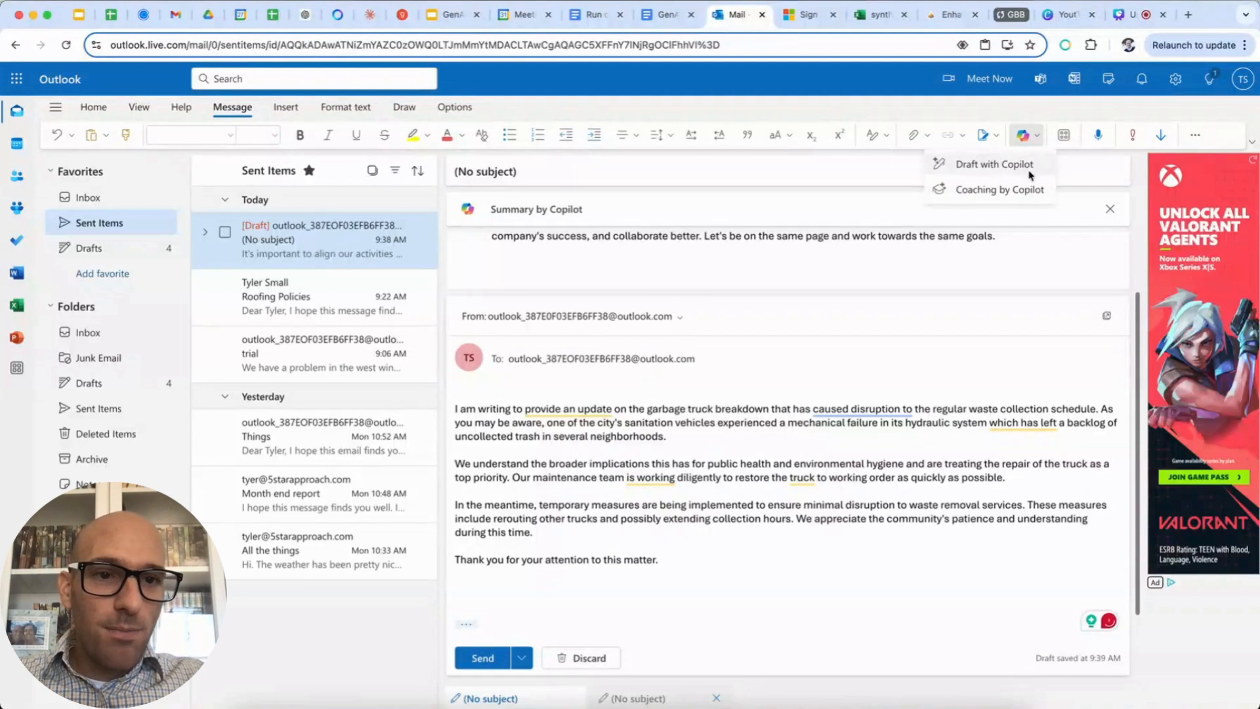
{"action": "left_click", "coordinate": [1024, 189]}
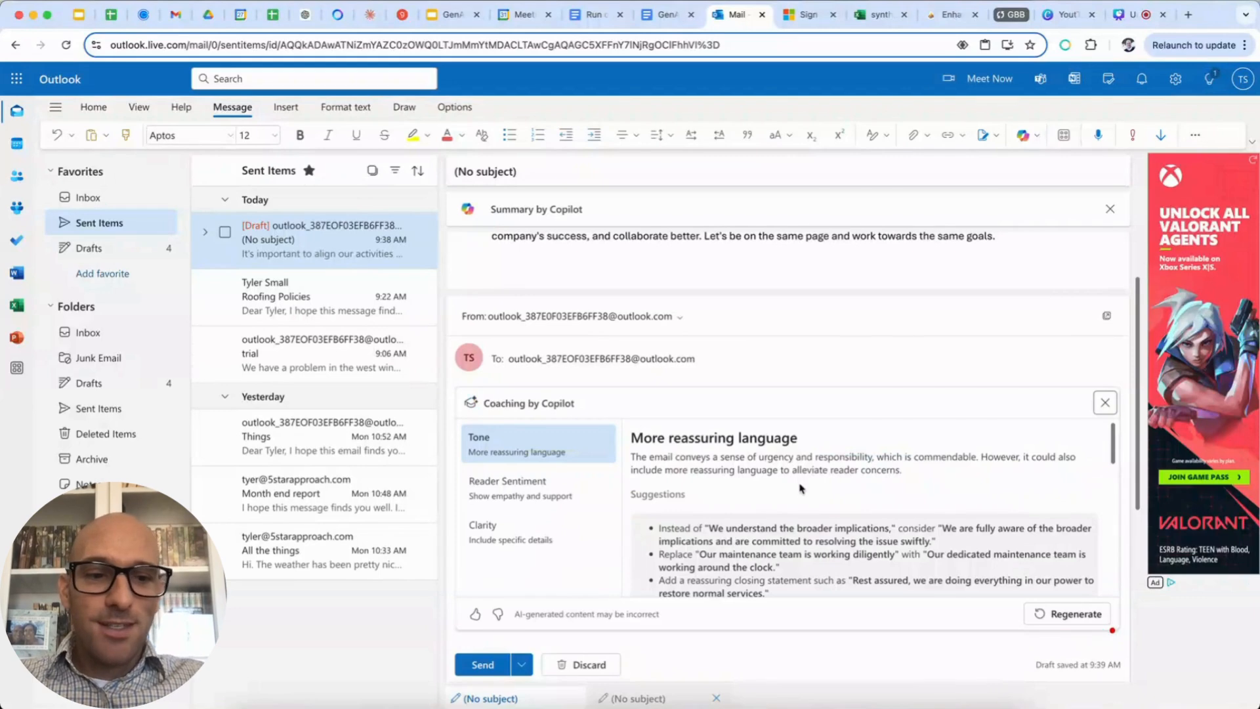
- Review Copilot's Tone and Reader Sentiment coaching suggestions, checking them against the garbage truck email
{"action": "scroll", "coordinate": [800, 488], "scroll_direction": "down", "scroll_amount": 1}
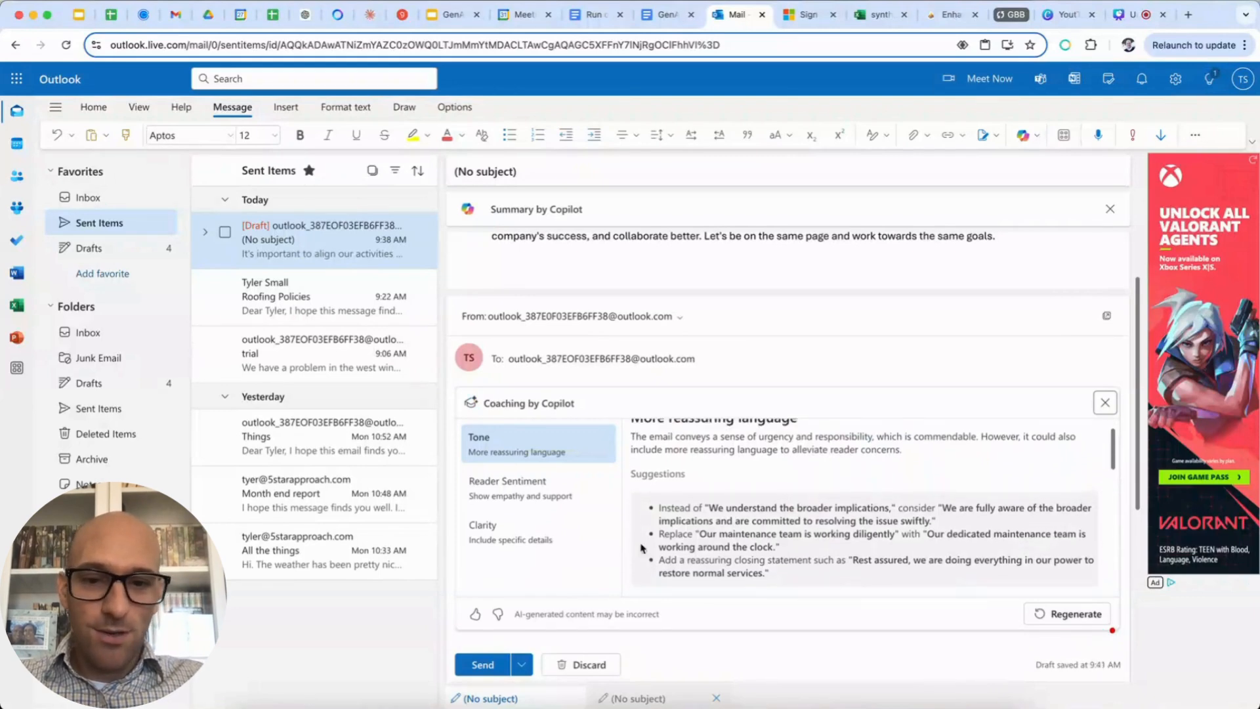
{"action": "scroll", "coordinate": [617, 542], "scroll_direction": "down", "scroll_amount": 4}
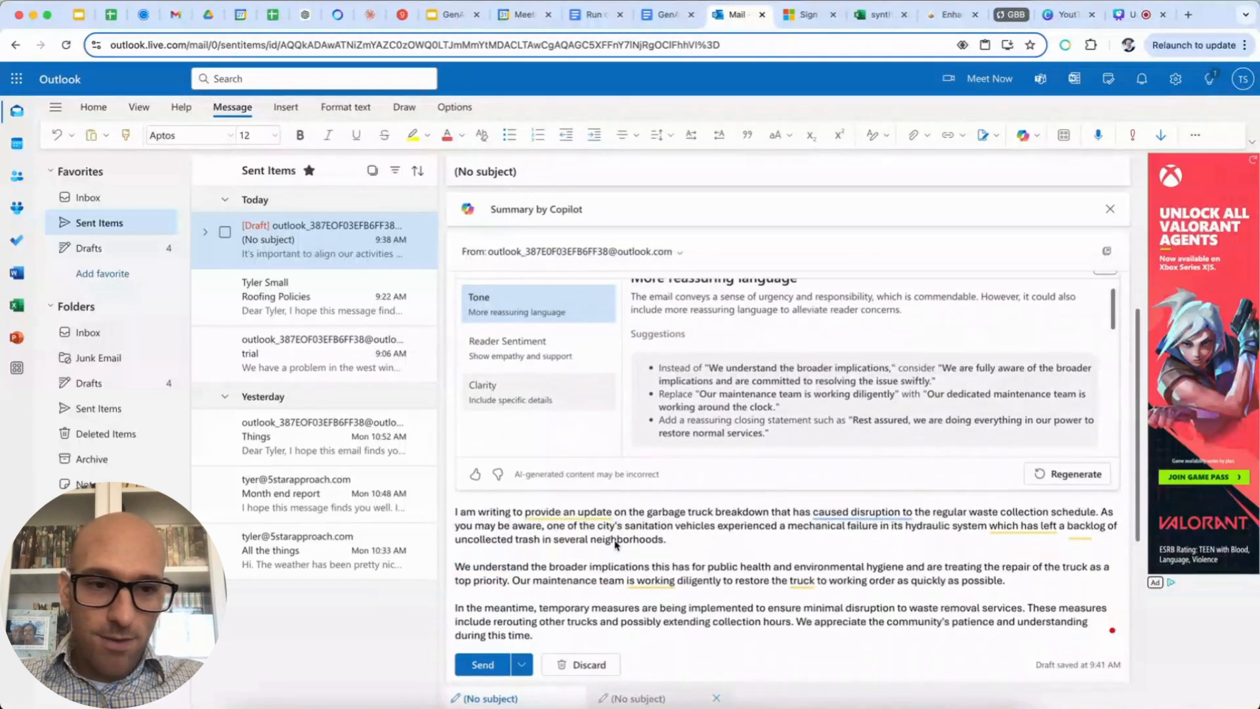
{"action": "scroll", "coordinate": [646, 438], "scroll_direction": "up", "scroll_amount": 1}
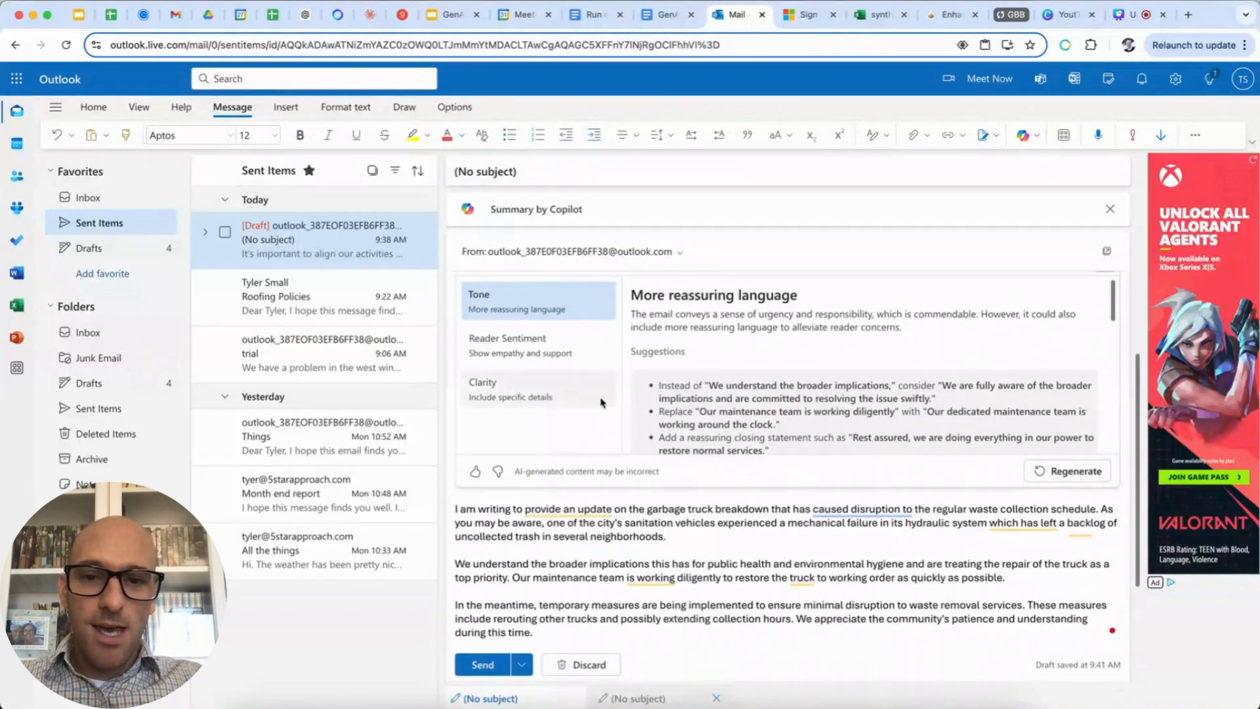
{"action": "scroll", "coordinate": [600, 400], "scroll_direction": "up", "scroll_amount": 2}
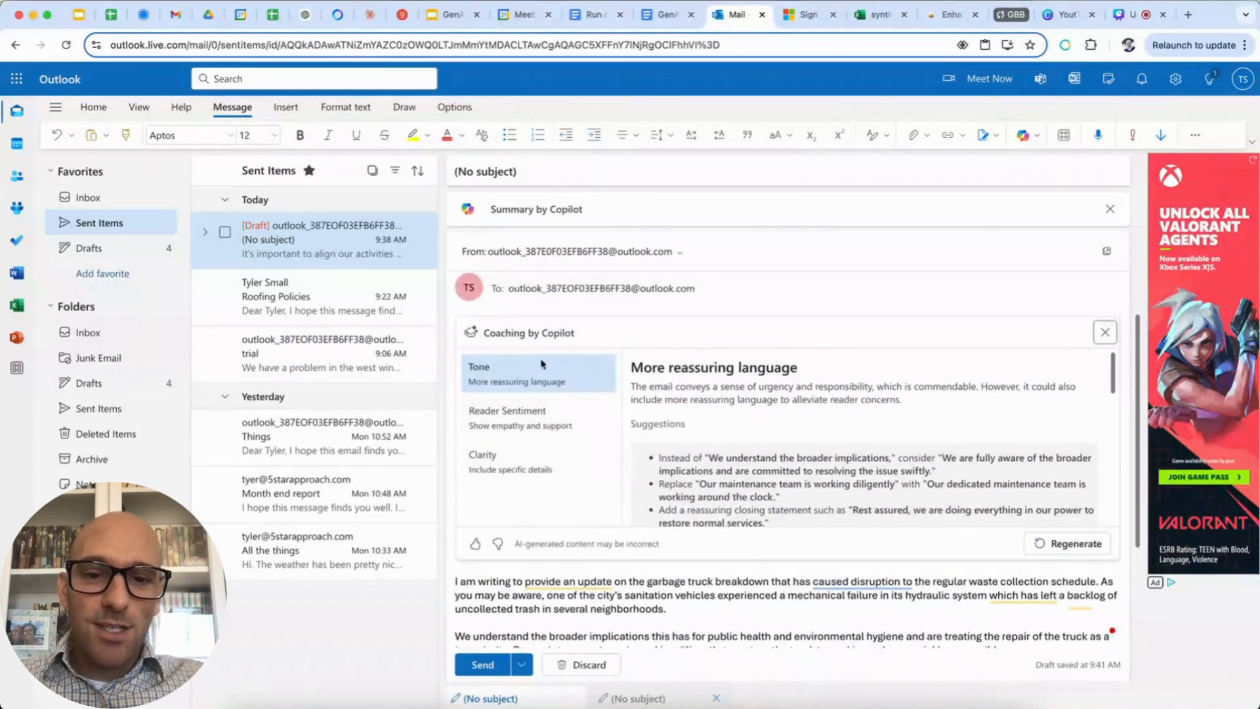
{"action": "scroll", "coordinate": [742, 453], "scroll_direction": "down", "scroll_amount": 1}
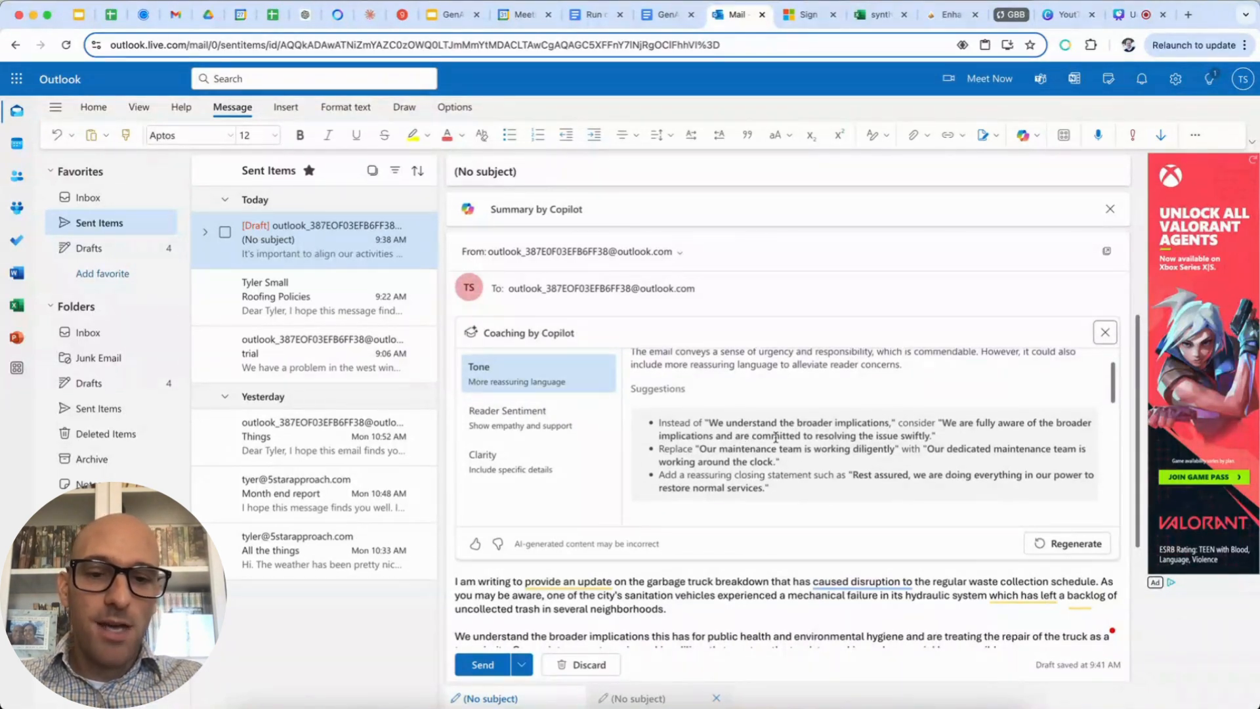
{"action": "scroll", "coordinate": [767, 457], "scroll_direction": "down", "scroll_amount": 3}
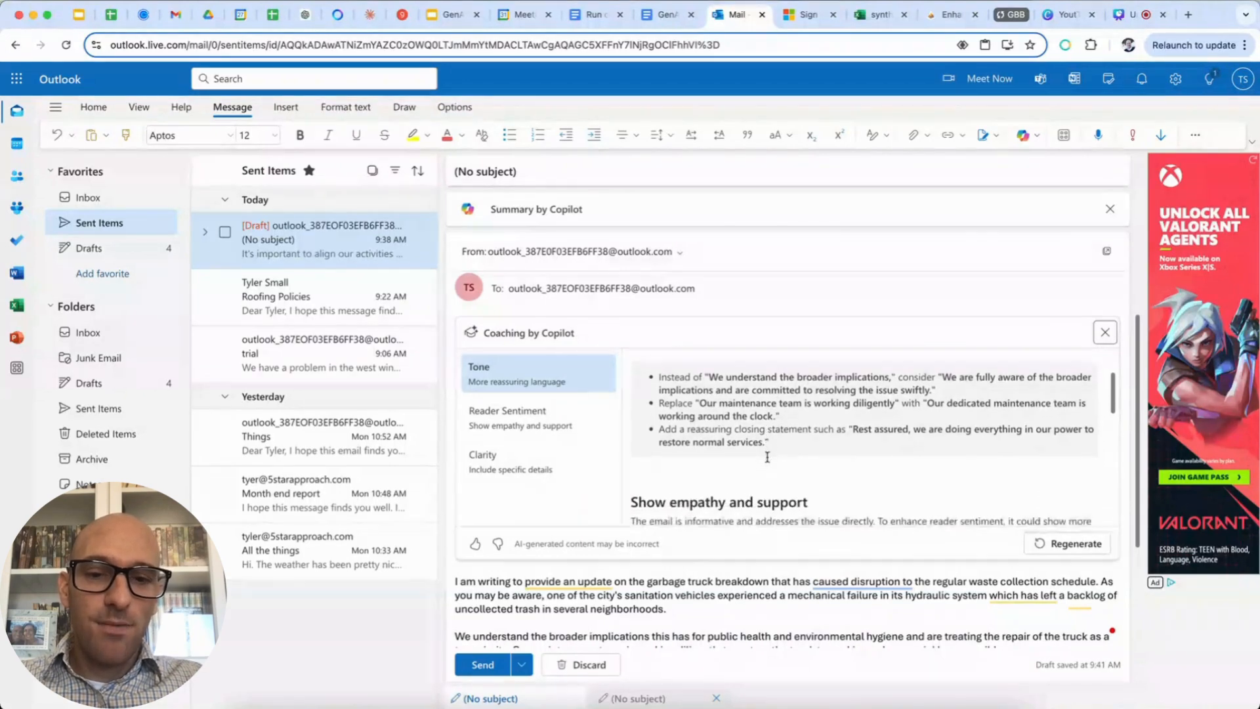
{"action": "scroll", "coordinate": [768, 456], "scroll_direction": "down", "scroll_amount": 2}
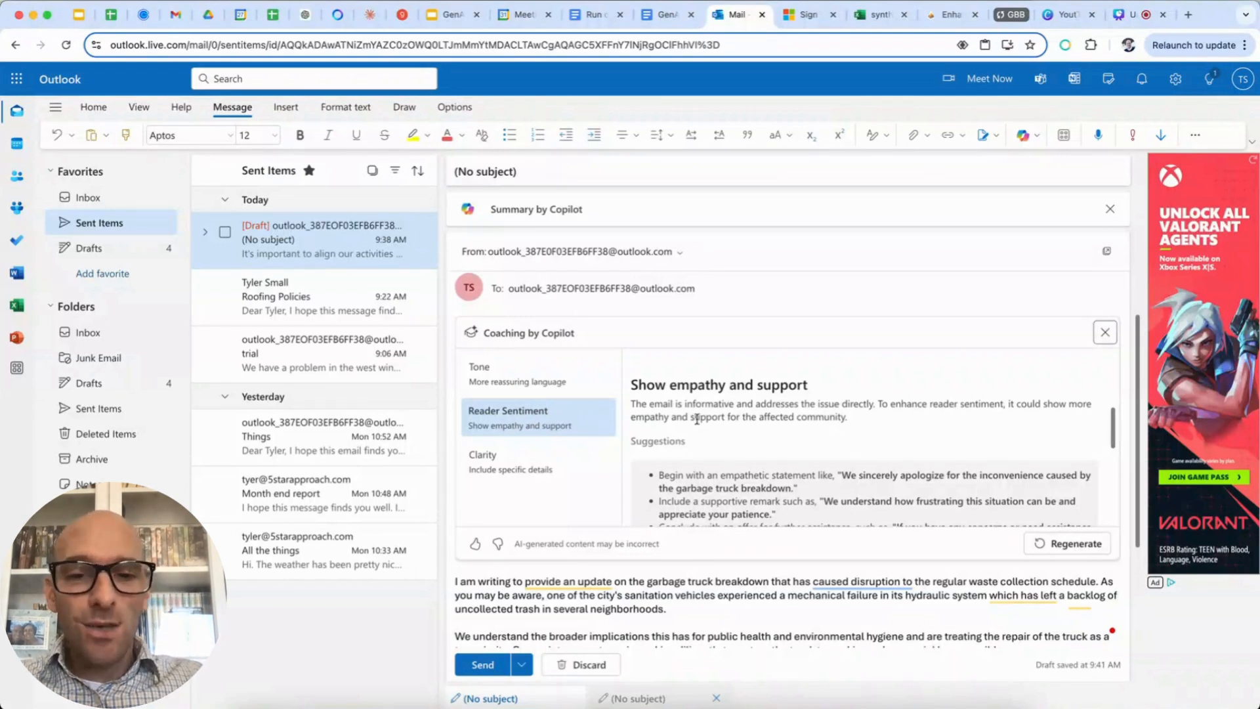
{"action": "scroll", "coordinate": [697, 419], "scroll_direction": "down", "scroll_amount": 1}
{"action": "scroll", "coordinate": [697, 419], "scroll_direction": "down", "scroll_amount": 1}
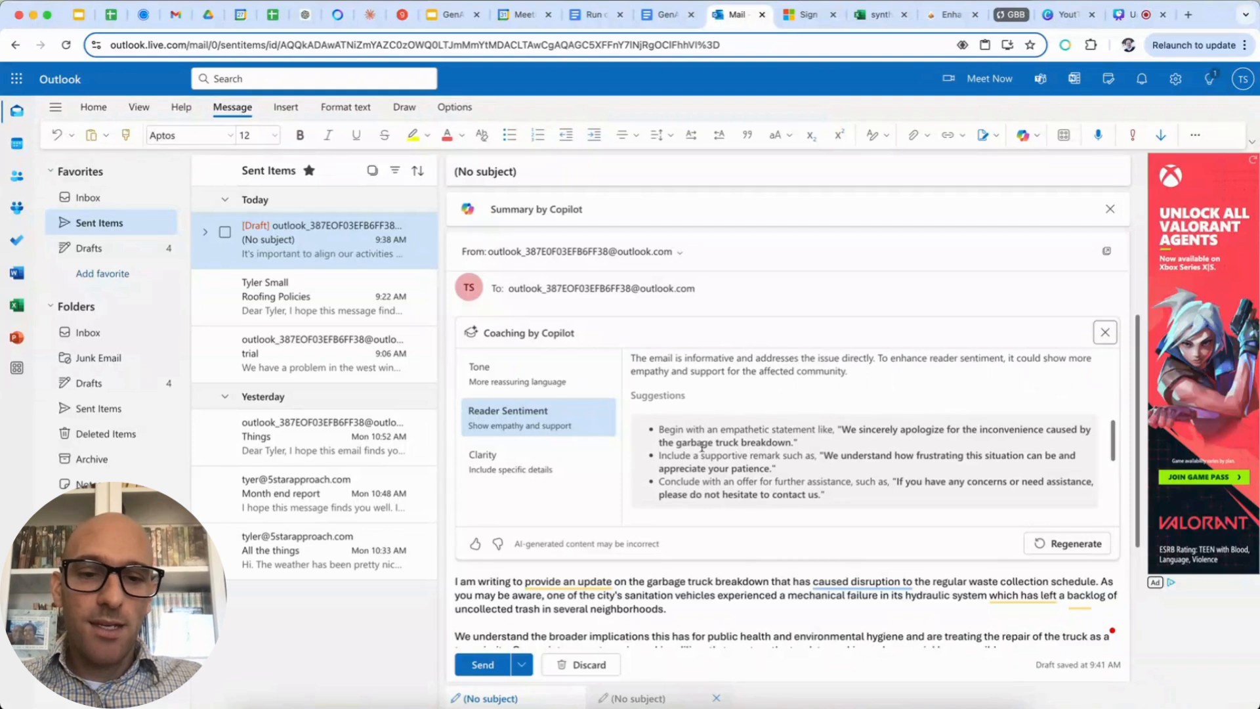
{"action": "scroll", "coordinate": [703, 448], "scroll_direction": "down", "scroll_amount": 2}
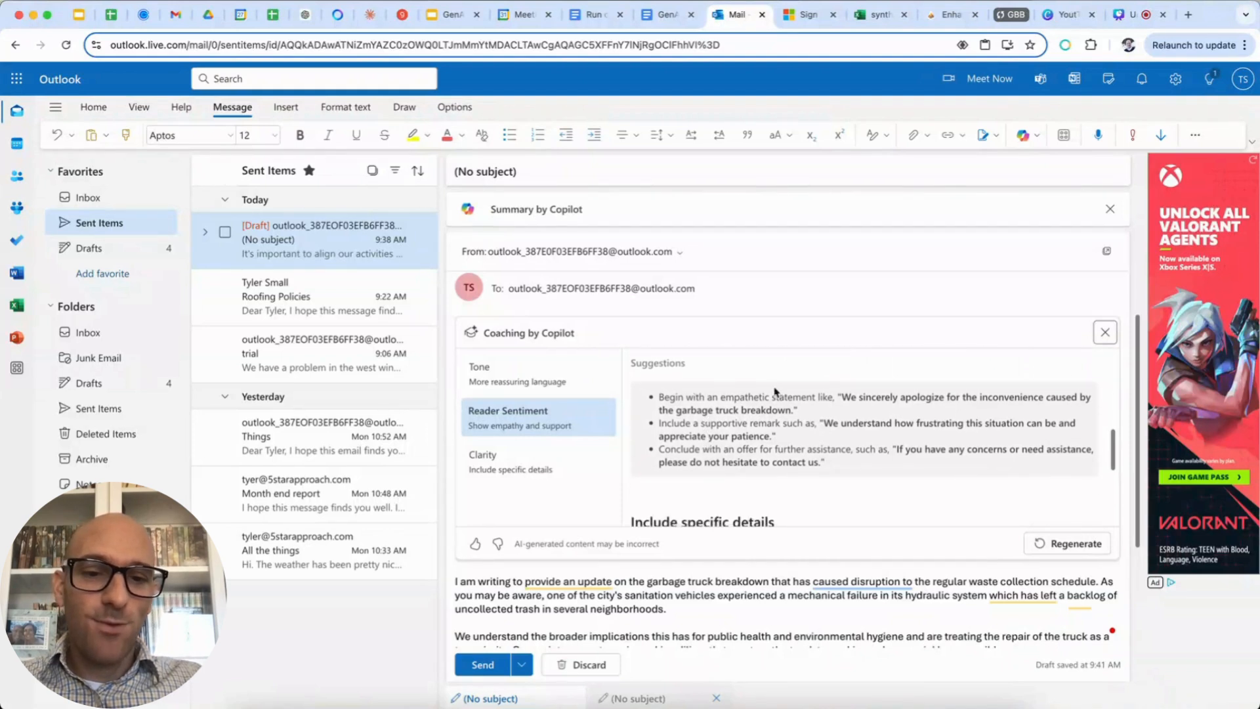
- Read Copilot's Clarity coaching suggestions and compare them with the full text of the garbage truck email
{"action": "left_click", "coordinate": [526, 464]}
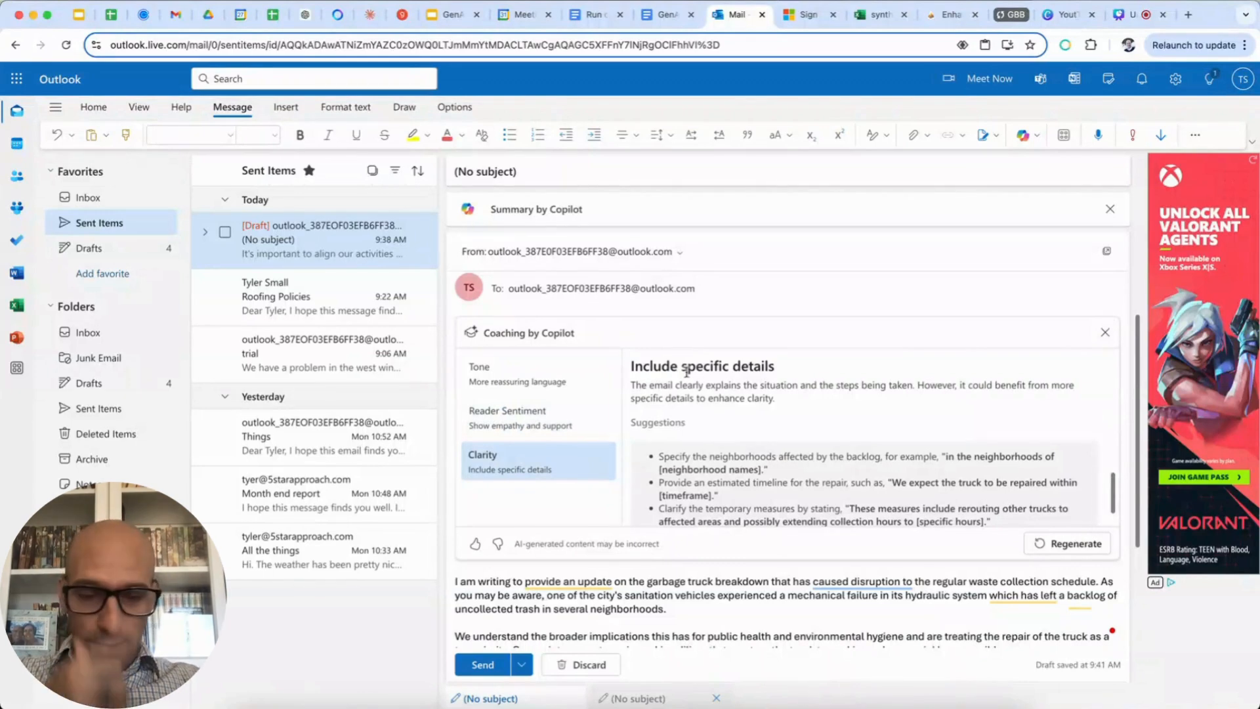
{"action": "scroll", "coordinate": [767, 456], "scroll_direction": "down", "scroll_amount": 1}
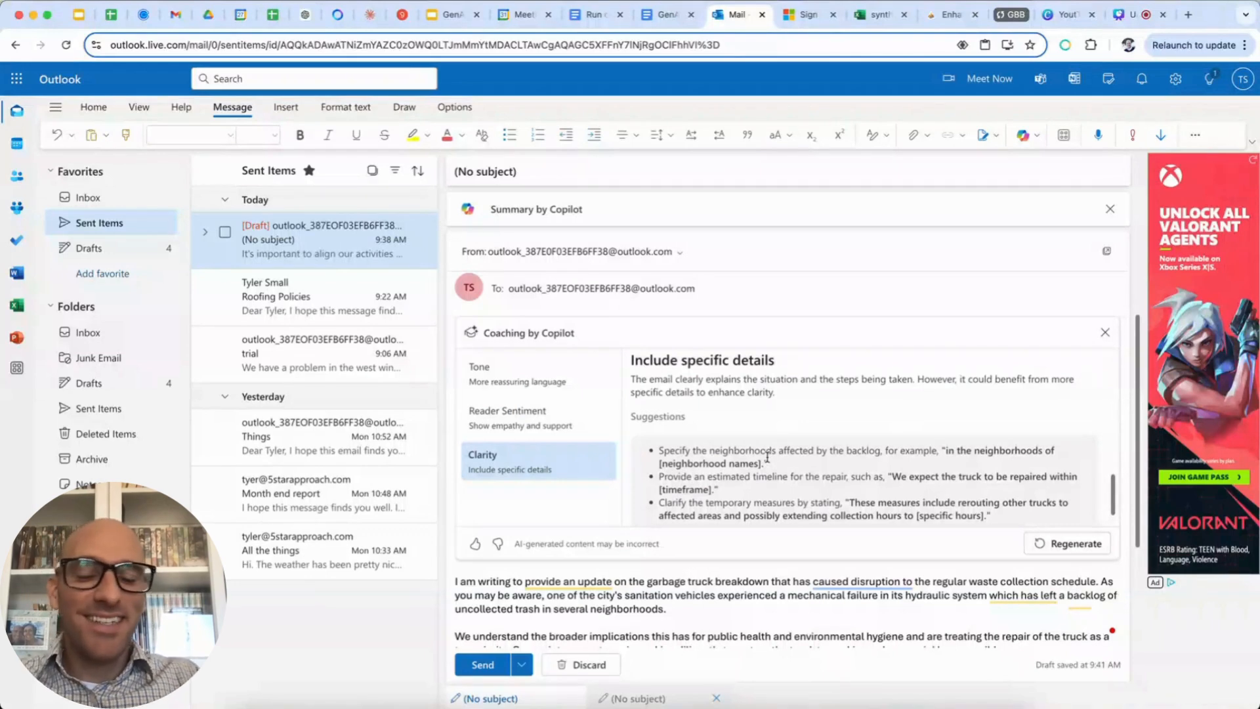
{"action": "scroll", "coordinate": [775, 471], "scroll_direction": "down", "scroll_amount": 1}
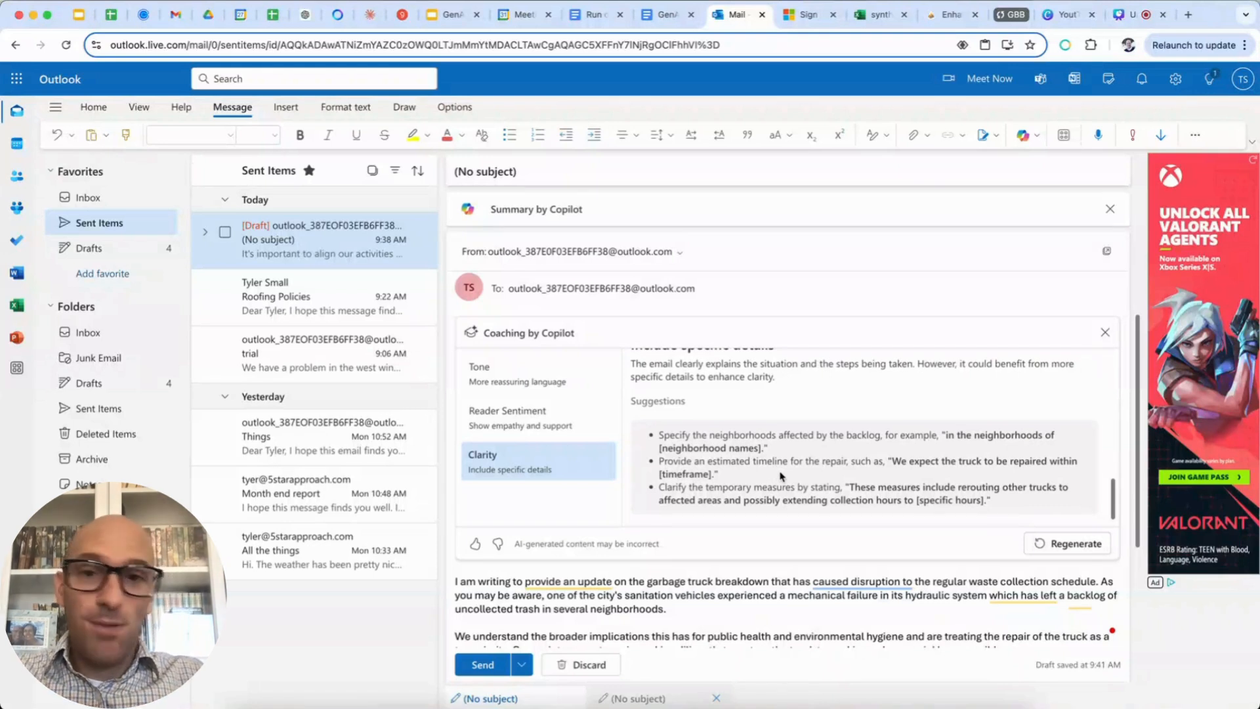
{"action": "scroll", "coordinate": [781, 475], "scroll_direction": "down", "scroll_amount": 1}
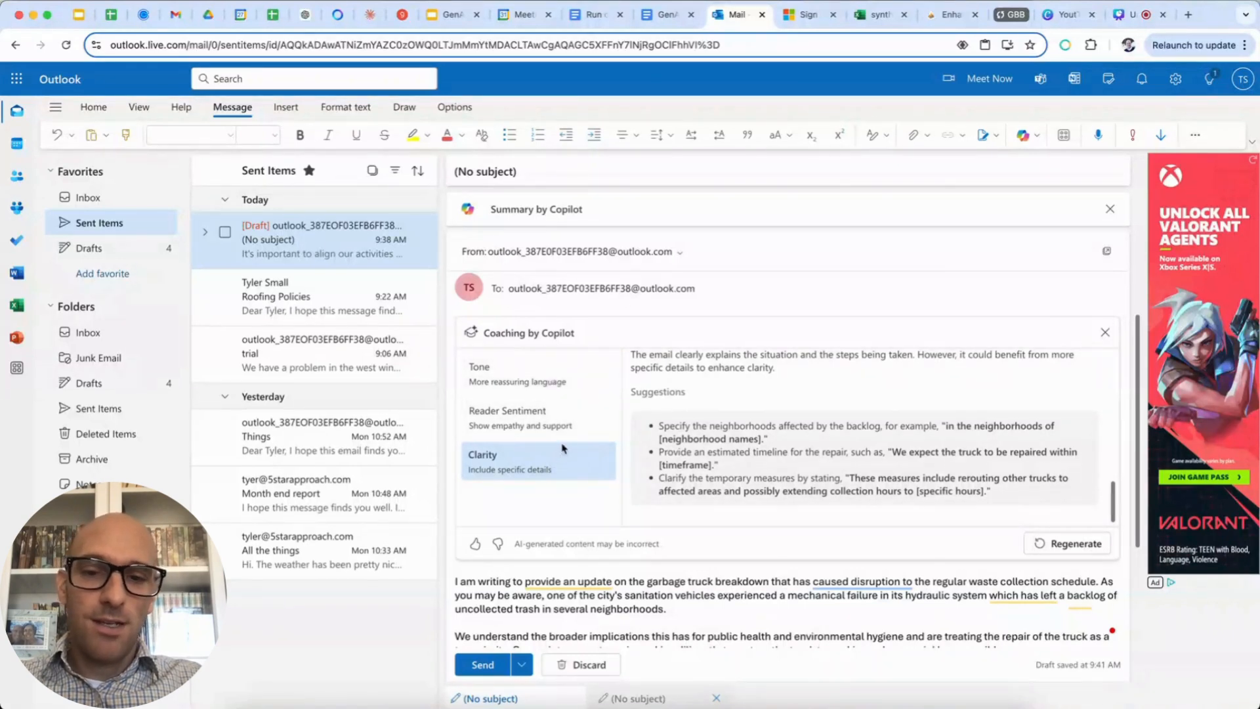
{"action": "scroll", "coordinate": [715, 434], "scroll_direction": "down", "scroll_amount": 2}
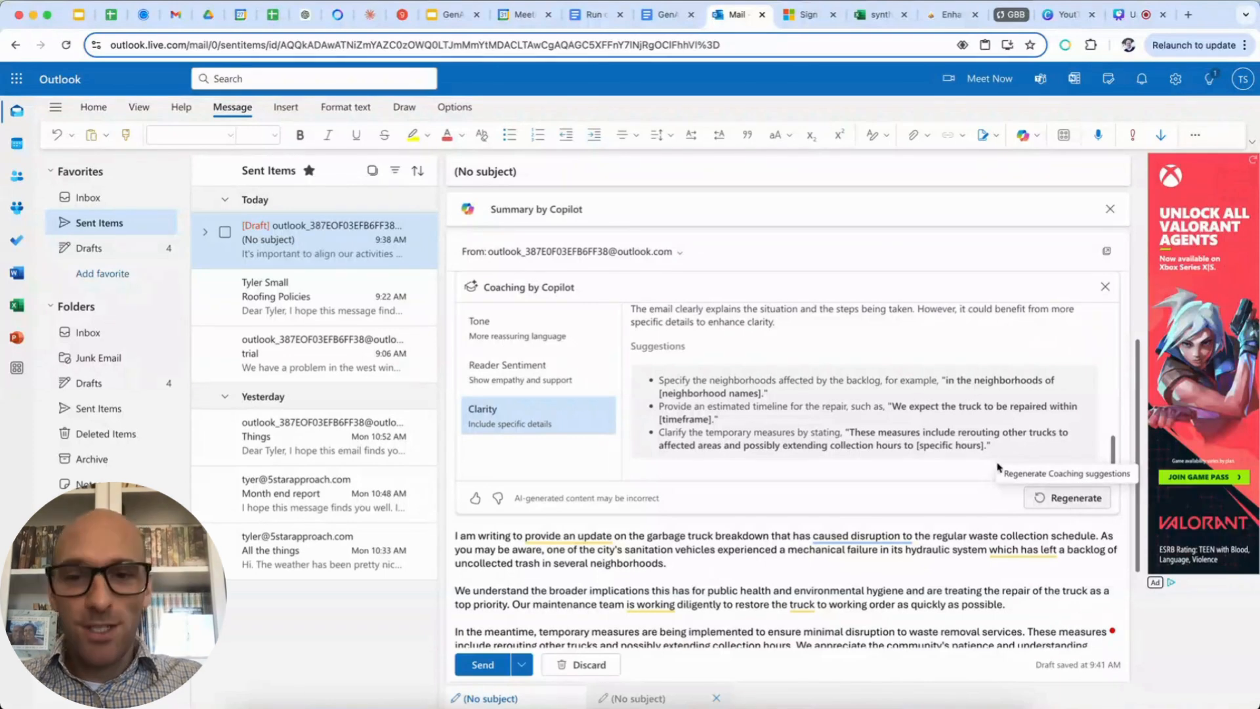
{"action": "scroll", "coordinate": [823, 430], "scroll_direction": "down", "scroll_amount": 3}
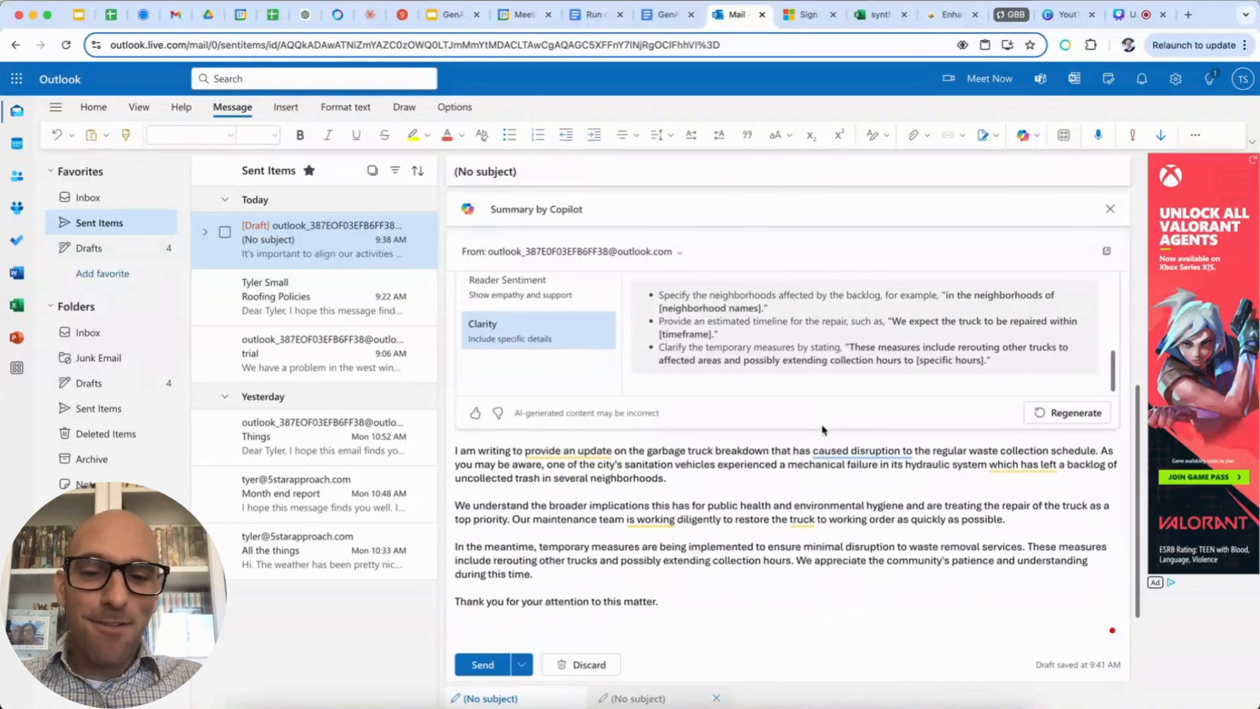
{"action": "scroll", "coordinate": [822, 430], "scroll_direction": "down", "scroll_amount": 1}
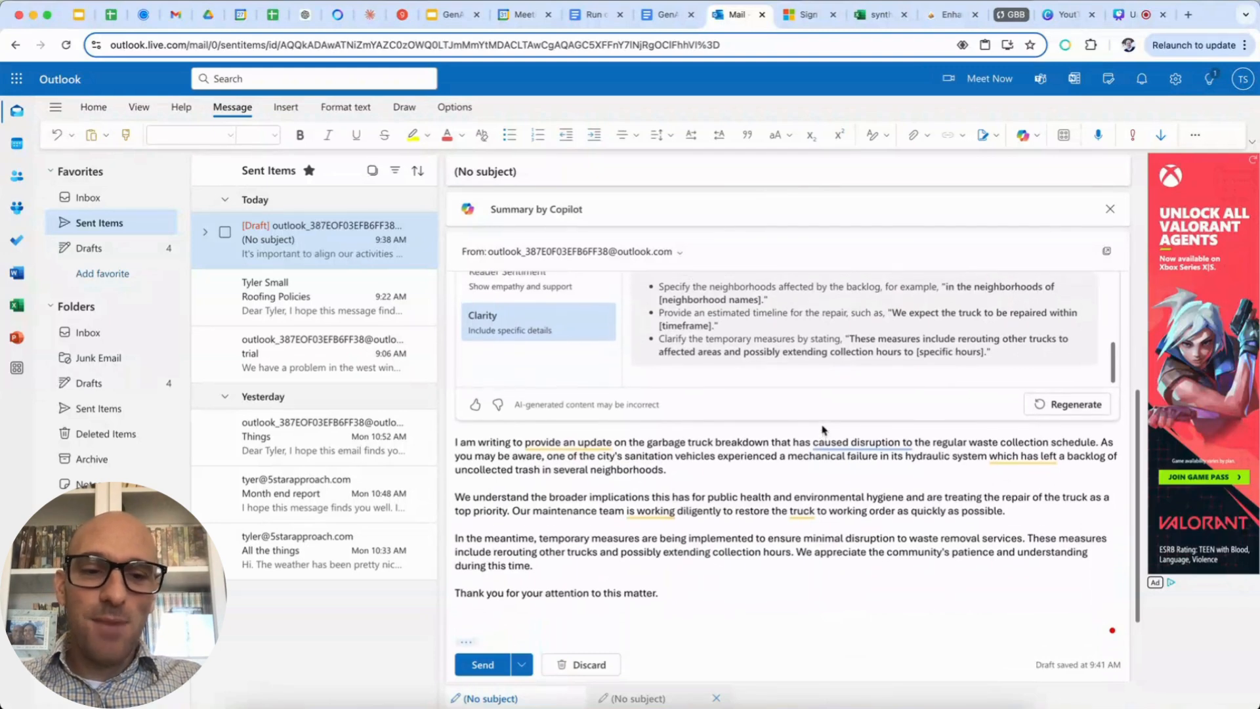
{"action": "scroll", "coordinate": [823, 430], "scroll_direction": "up", "scroll_amount": 3}
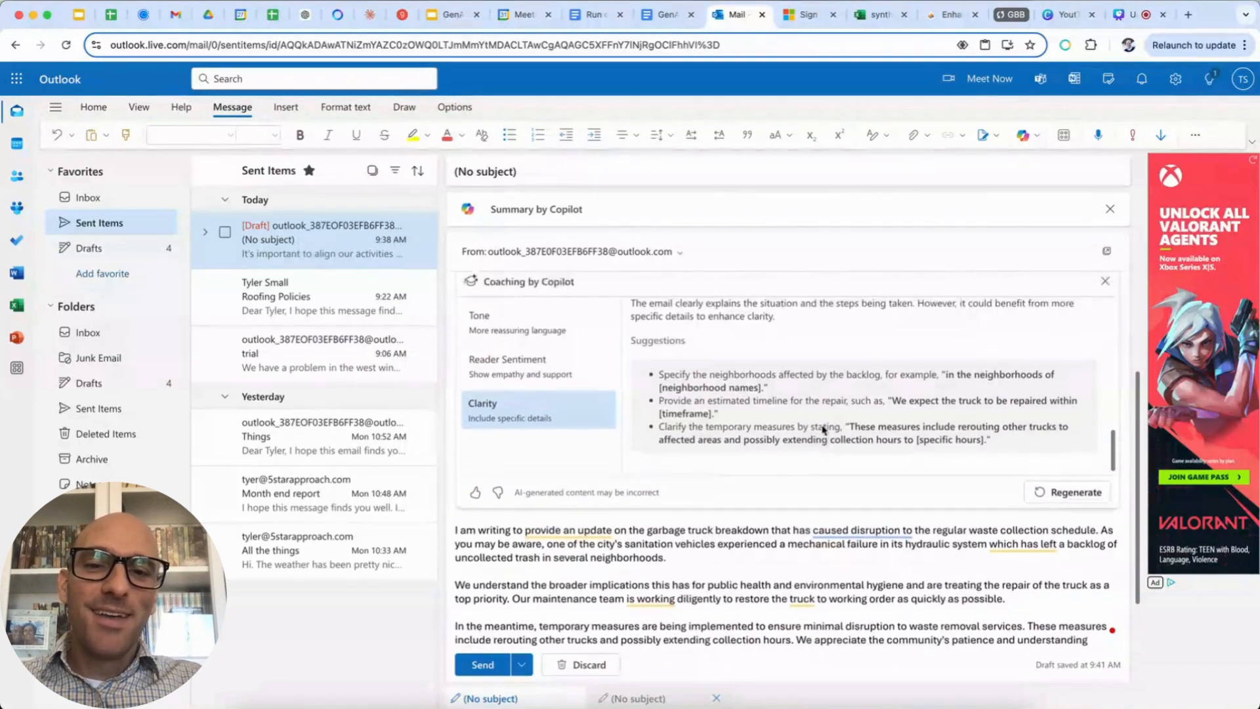
- Copy the three Reader Sentiment suggestions from the Copilot coaching and paste them into a new ChatGPT message without sending it
{"action": "scroll", "coordinate": [822, 430], "scroll_direction": "up", "scroll_amount": 5}
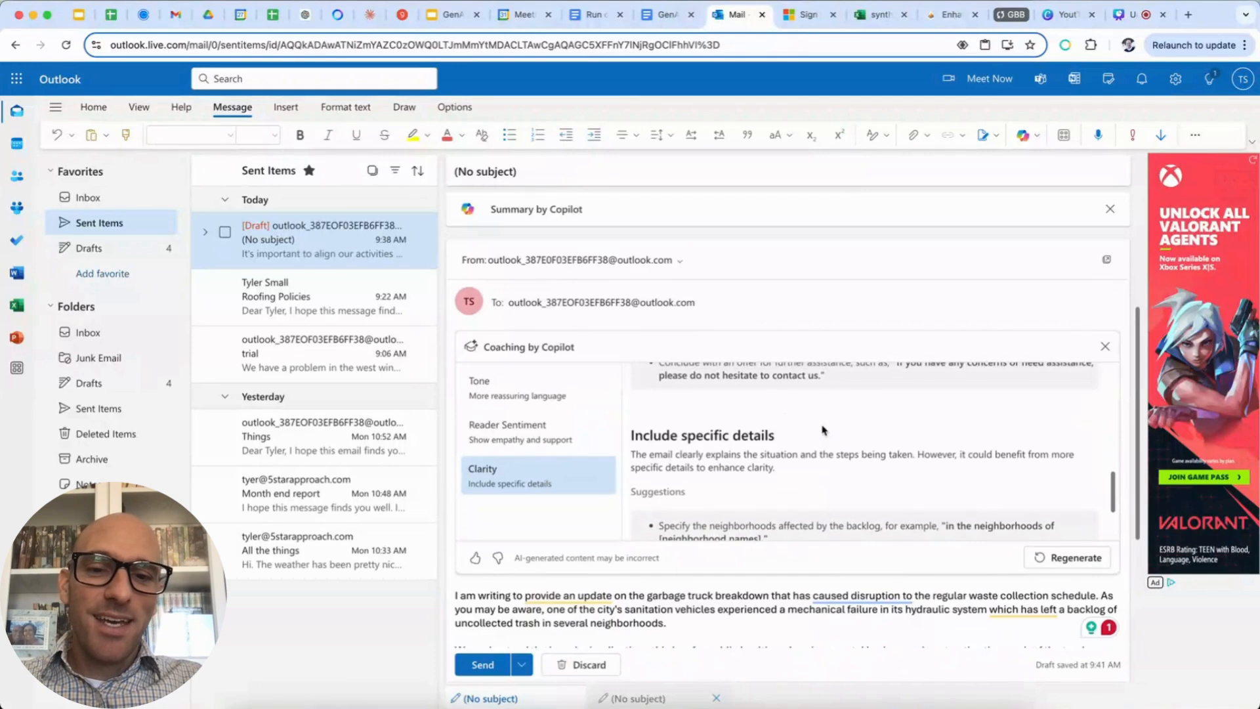
{"action": "scroll", "coordinate": [822, 430], "scroll_direction": "up", "scroll_amount": 3}
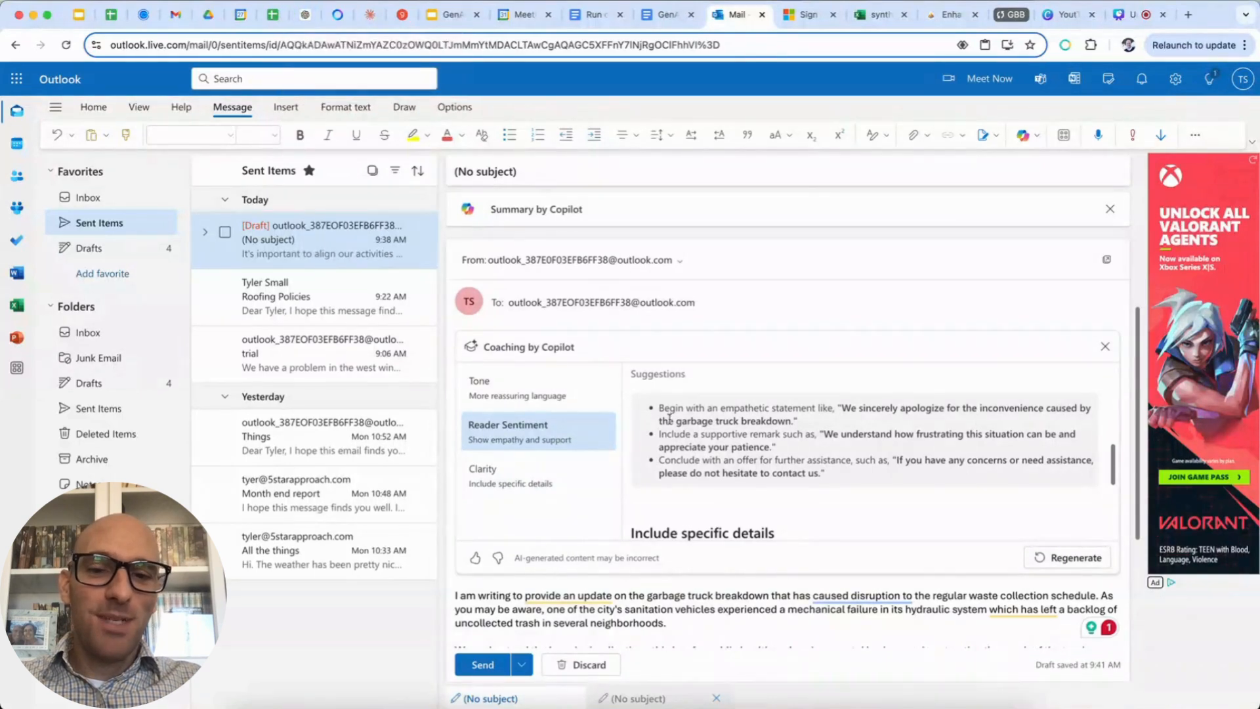
{"action": "scroll", "coordinate": [670, 433], "scroll_direction": "up", "scroll_amount": 2}
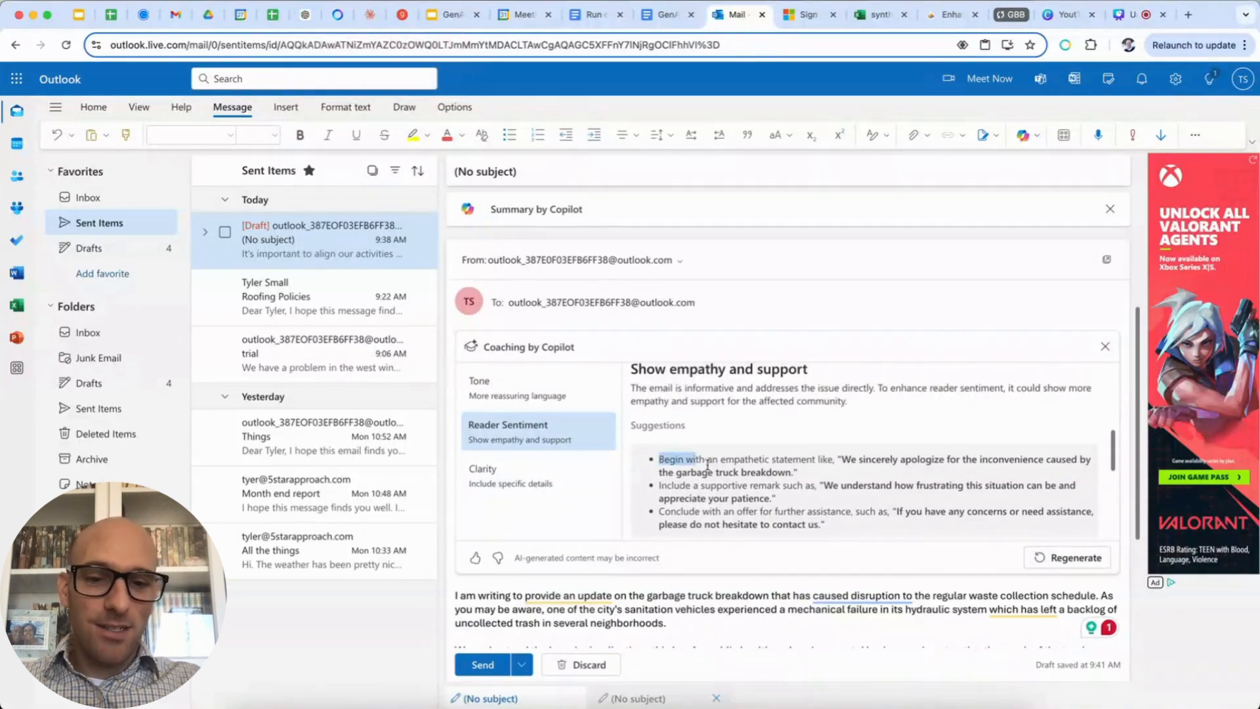
{"action": "left_click_drag", "start_coordinate": [708, 465], "coordinate": [834, 524]}
{"action": "key", "text": "super+c"}
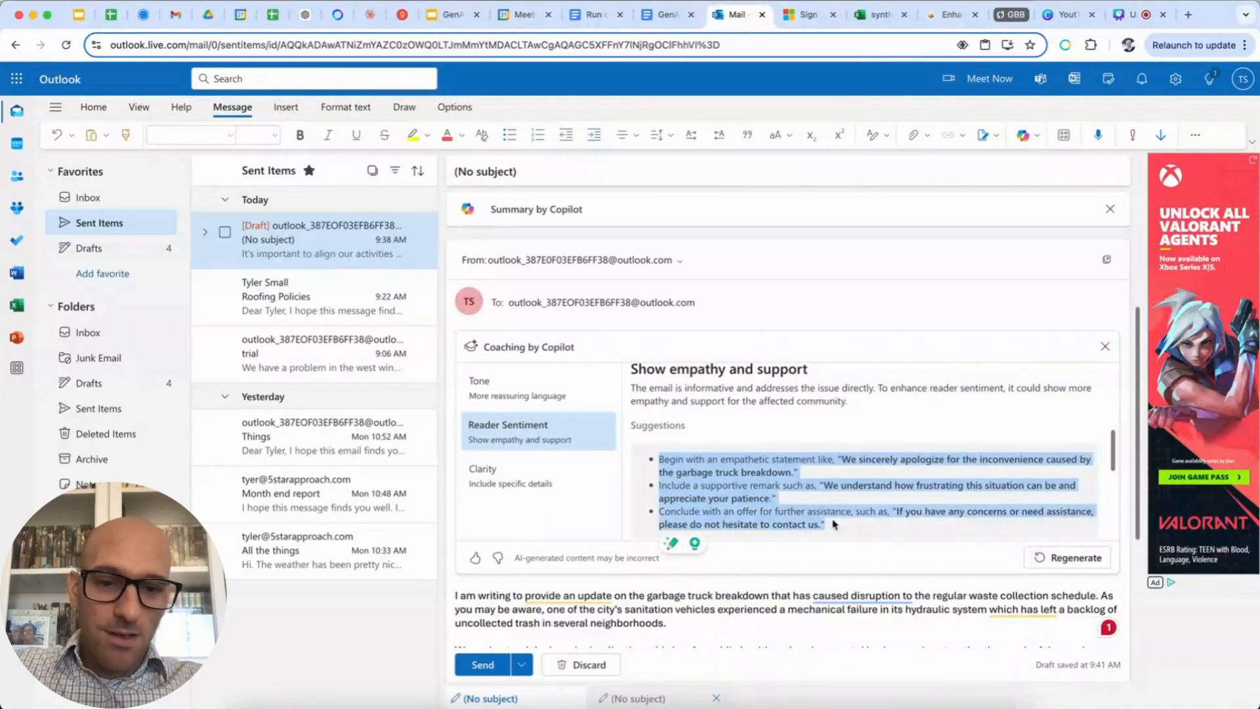
{"action": "left_click", "coordinate": [304, 14]}
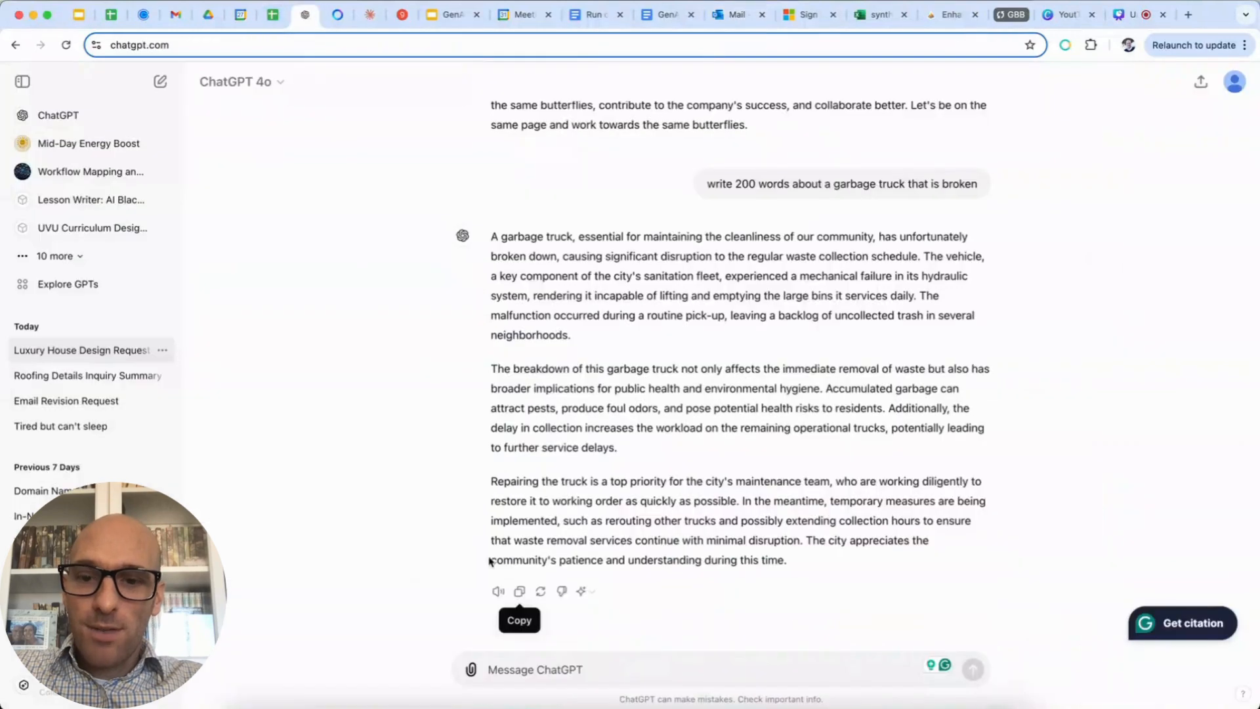
{"action": "key", "text": "super+v"}
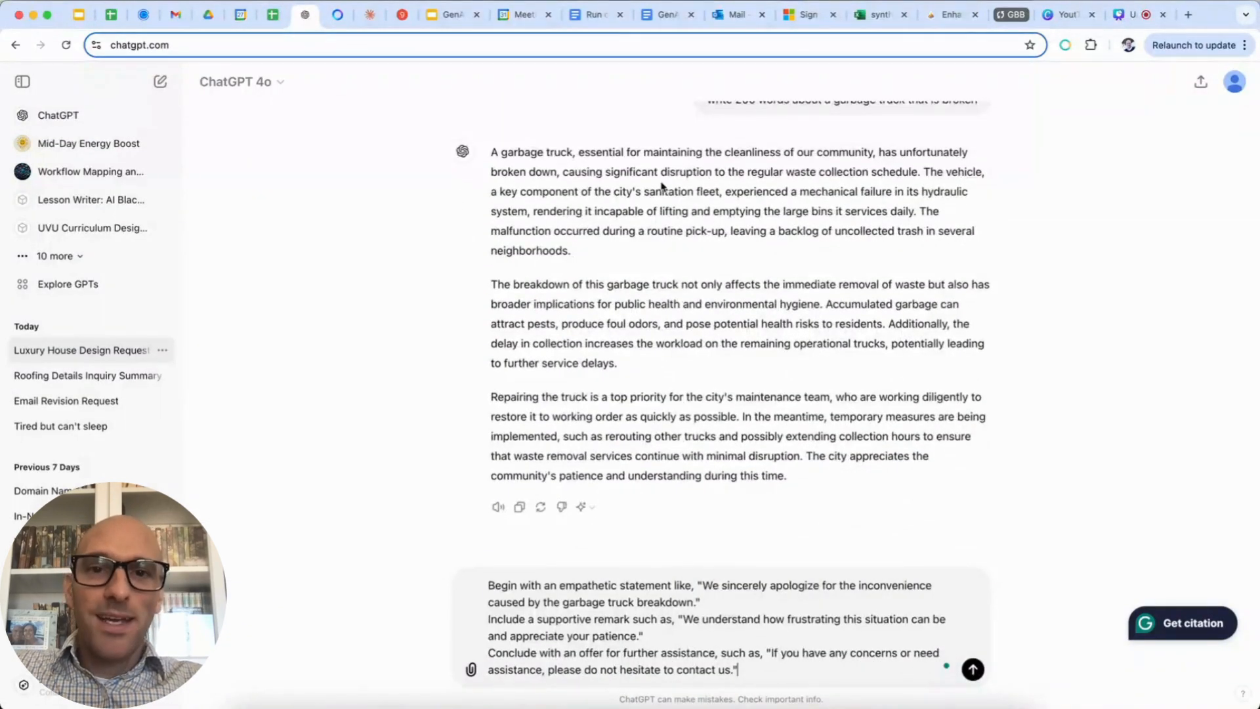
- Return to Outlook and select the entire garbage truck email, from the opening sentence through the closing thank-you line
{"action": "left_click", "coordinate": [736, 14]}
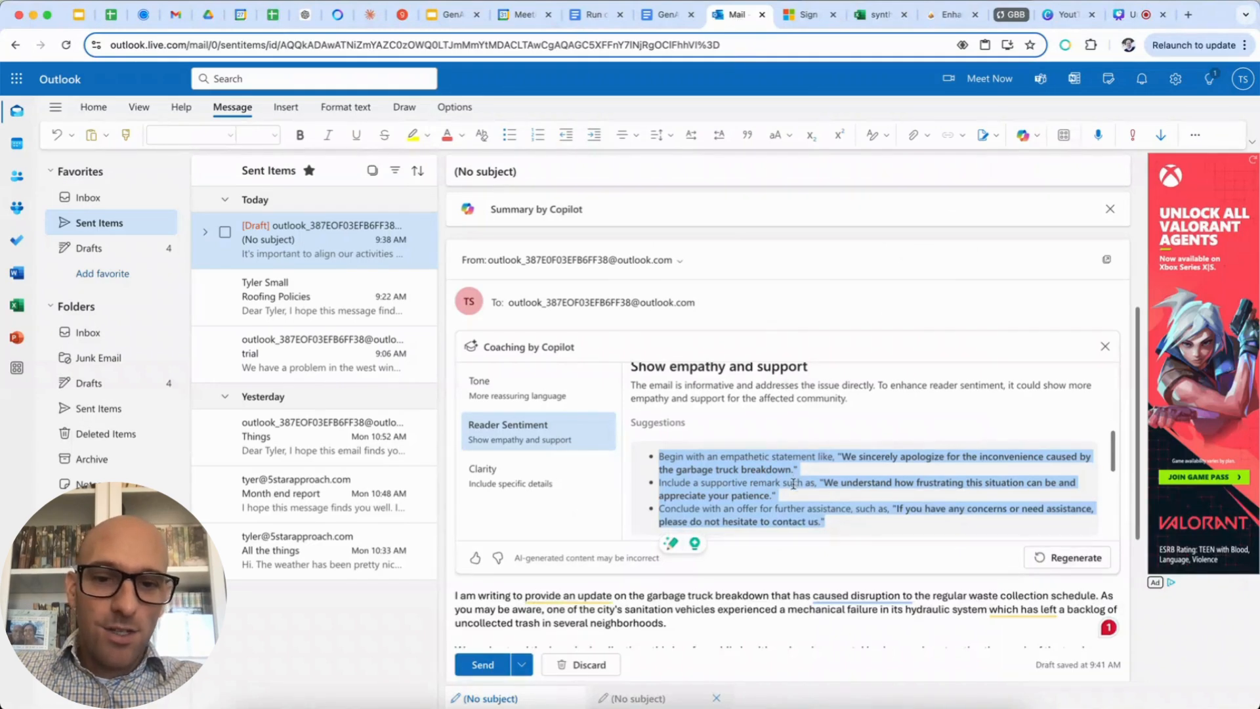
{"action": "scroll", "coordinate": [793, 483], "scroll_direction": "down", "scroll_amount": 2}
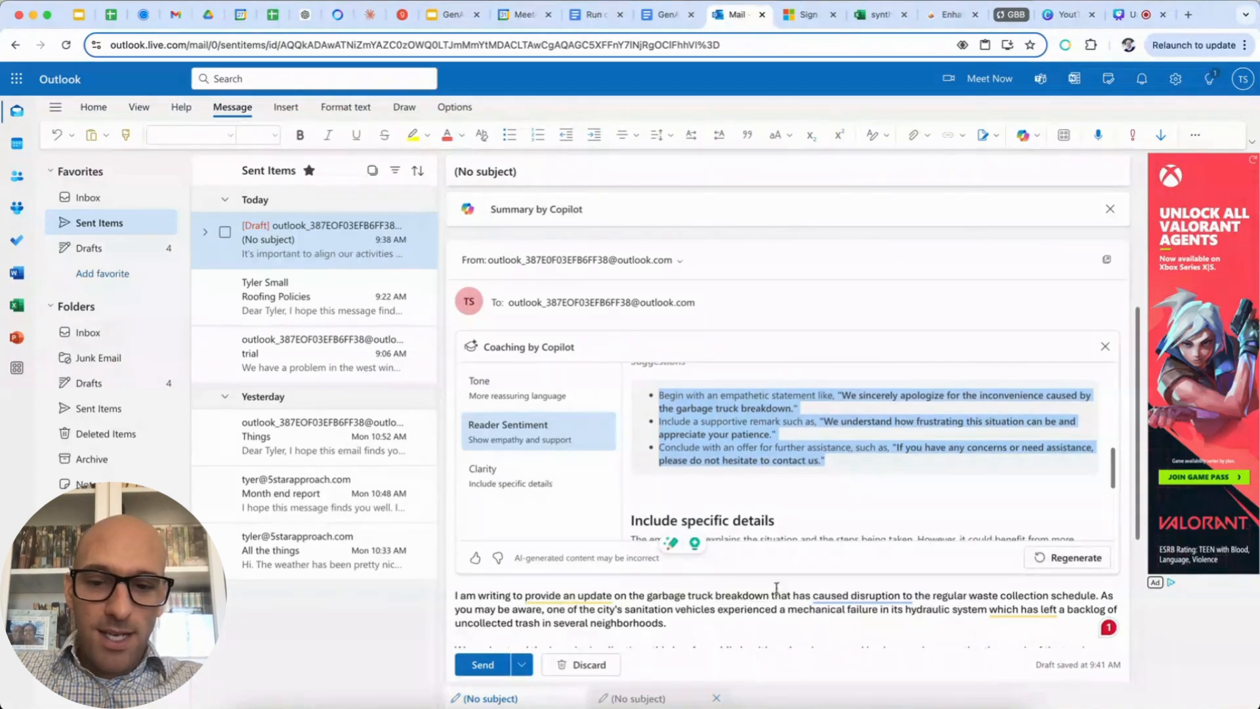
{"action": "left_click", "coordinate": [776, 588]}
{"action": "scroll", "coordinate": [769, 635], "scroll_direction": "down", "scroll_amount": 5}
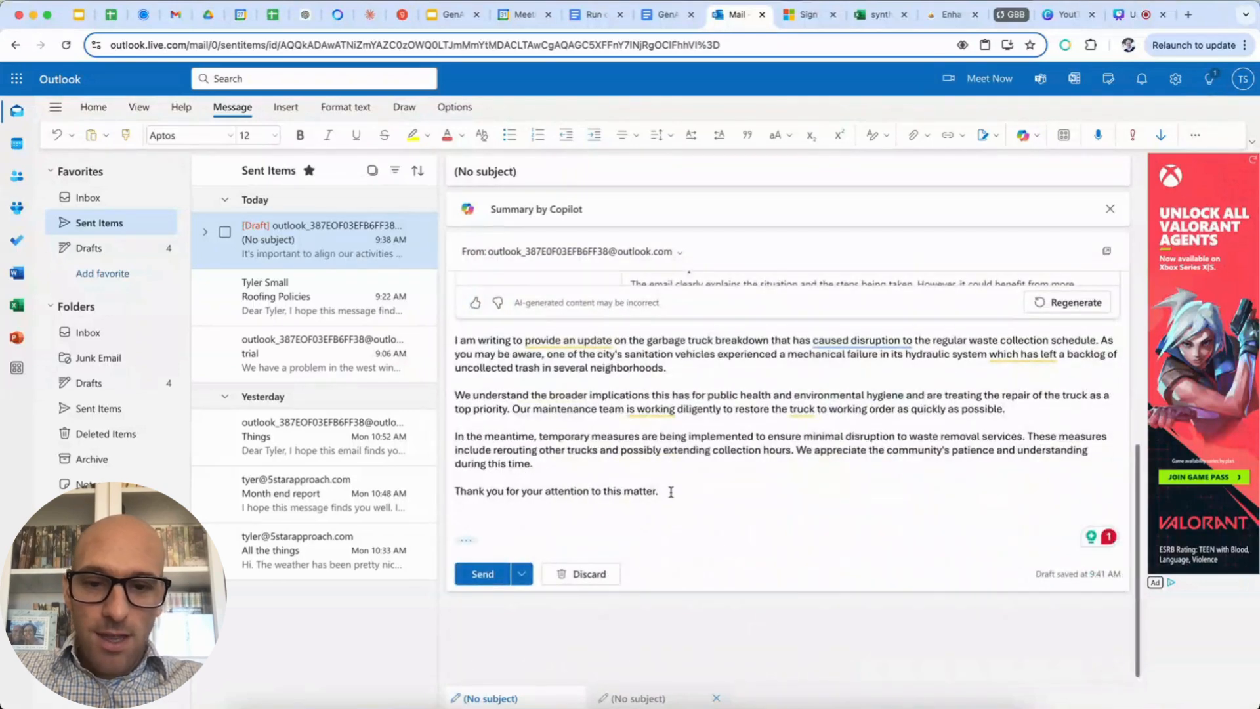
{"action": "left_click_drag", "start_coordinate": [660, 491], "coordinate": [458, 340]}
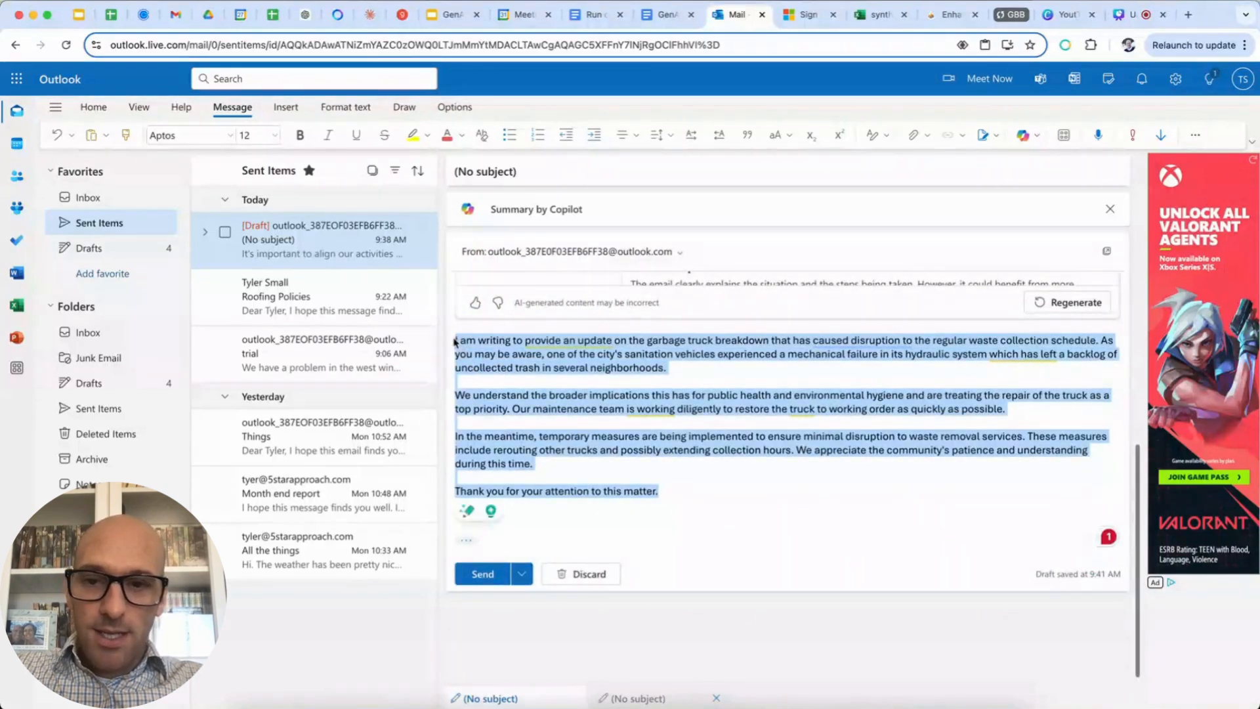
- Switch to ChatGPT and add the instruction "Make these changes to the email below:" above the pasted suggestions, separated by a blank line
{"action": "left_click", "coordinate": [306, 15]}
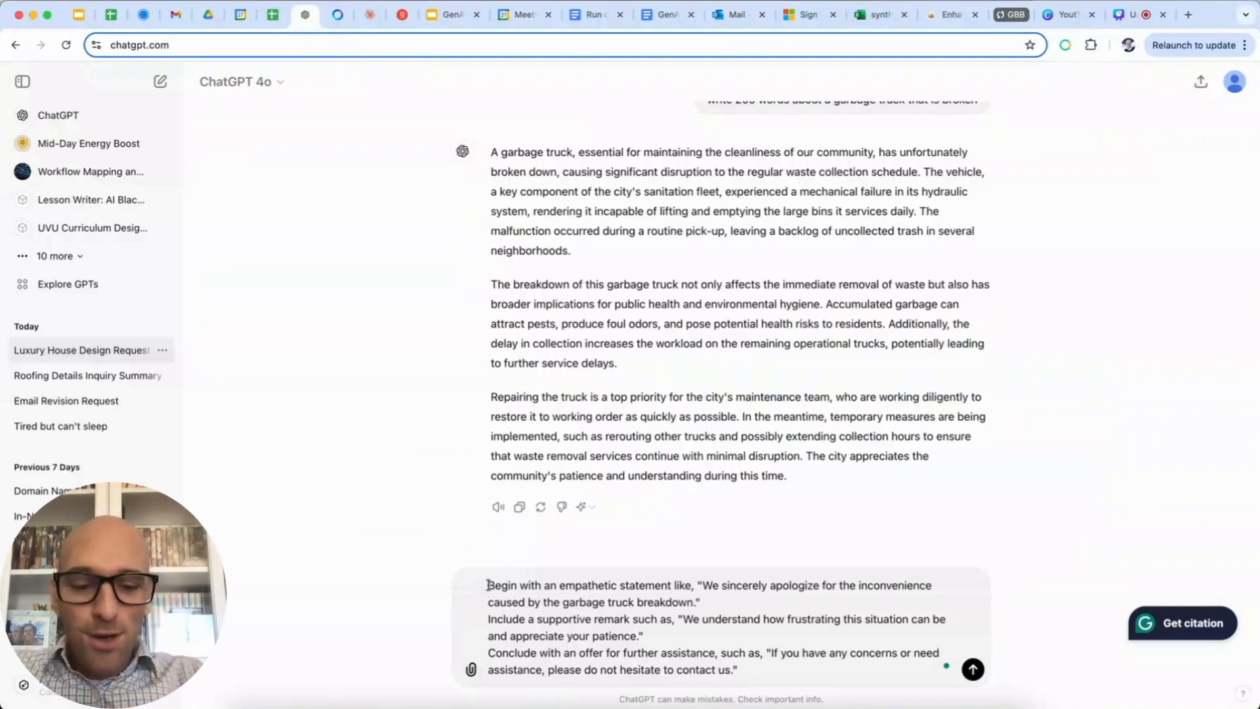
{"action": "key", "text": "shift+Return"}
{"action": "key", "text": "shift+Return"}
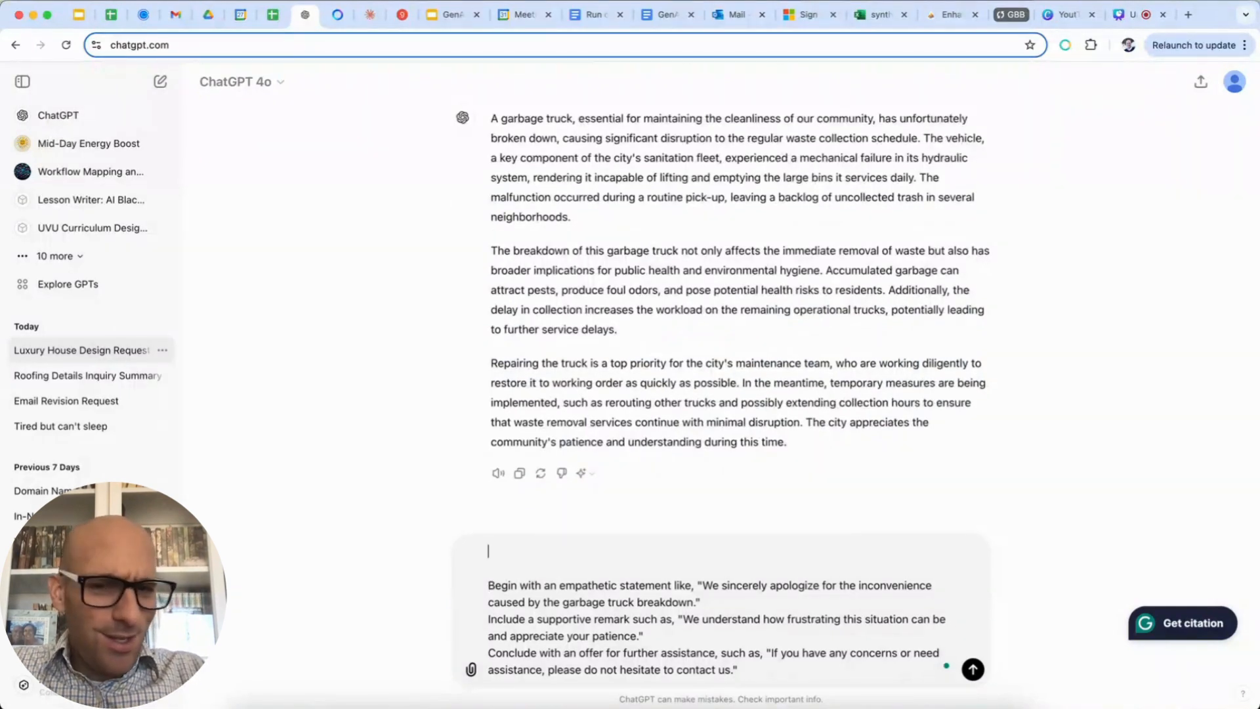
{"action": "type", "text": "Makee"}
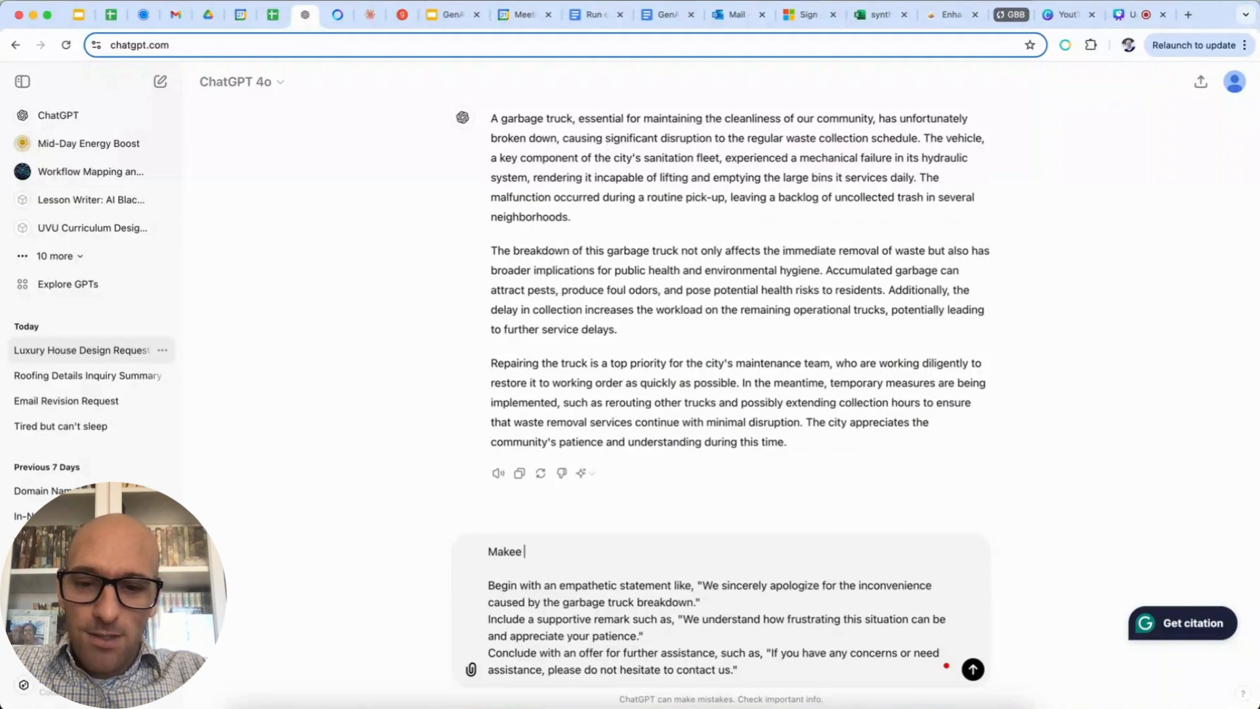
{"action": "key", "text": "BackSpace"}
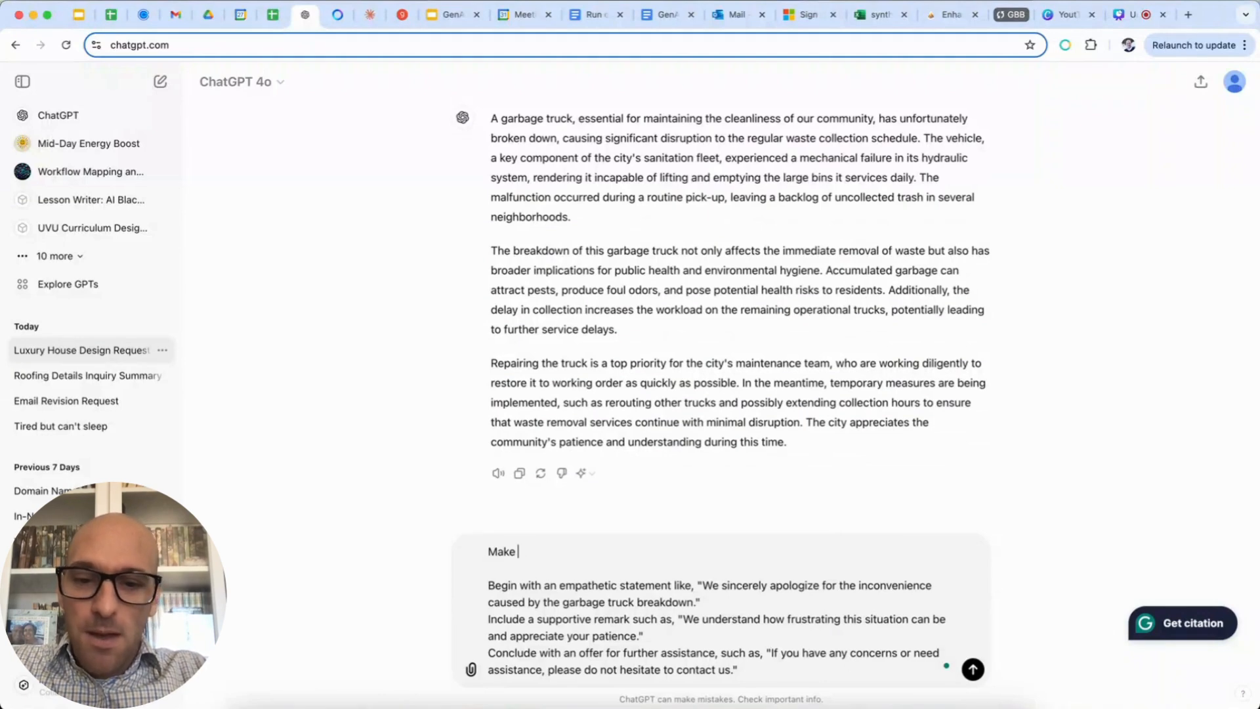
{"action": "type", "text": "these "}
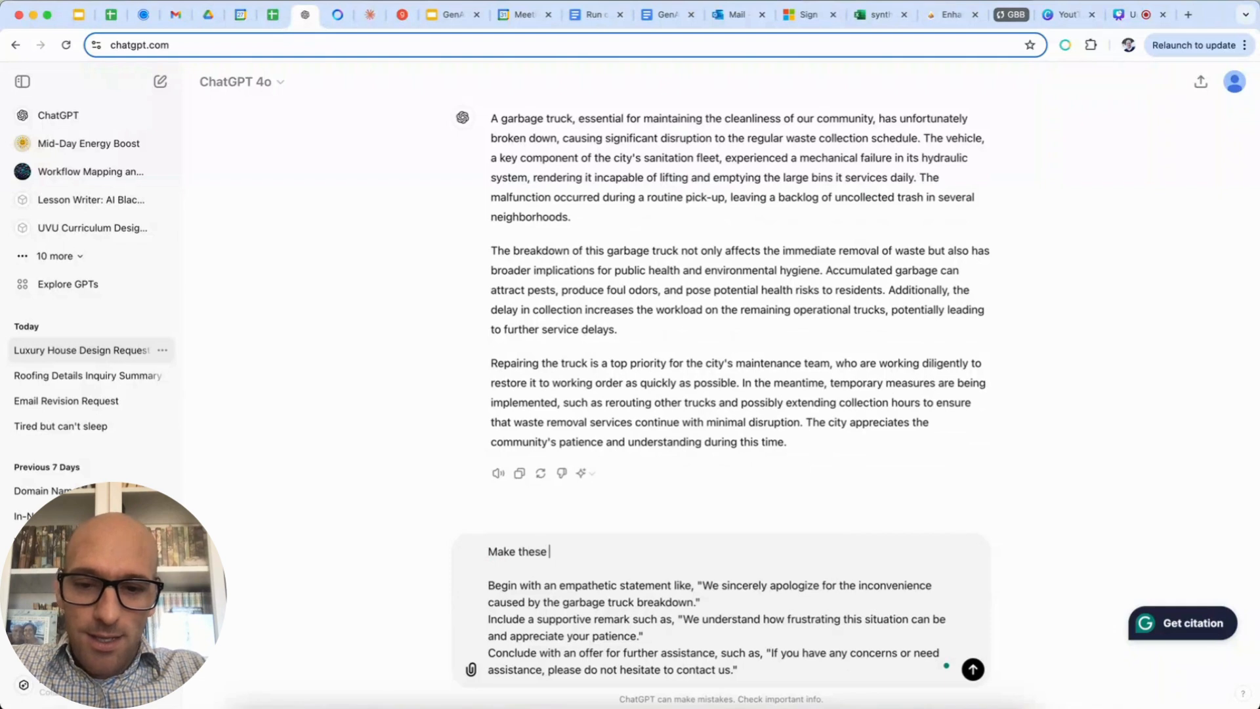
{"action": "type", "text": "changes to the "}
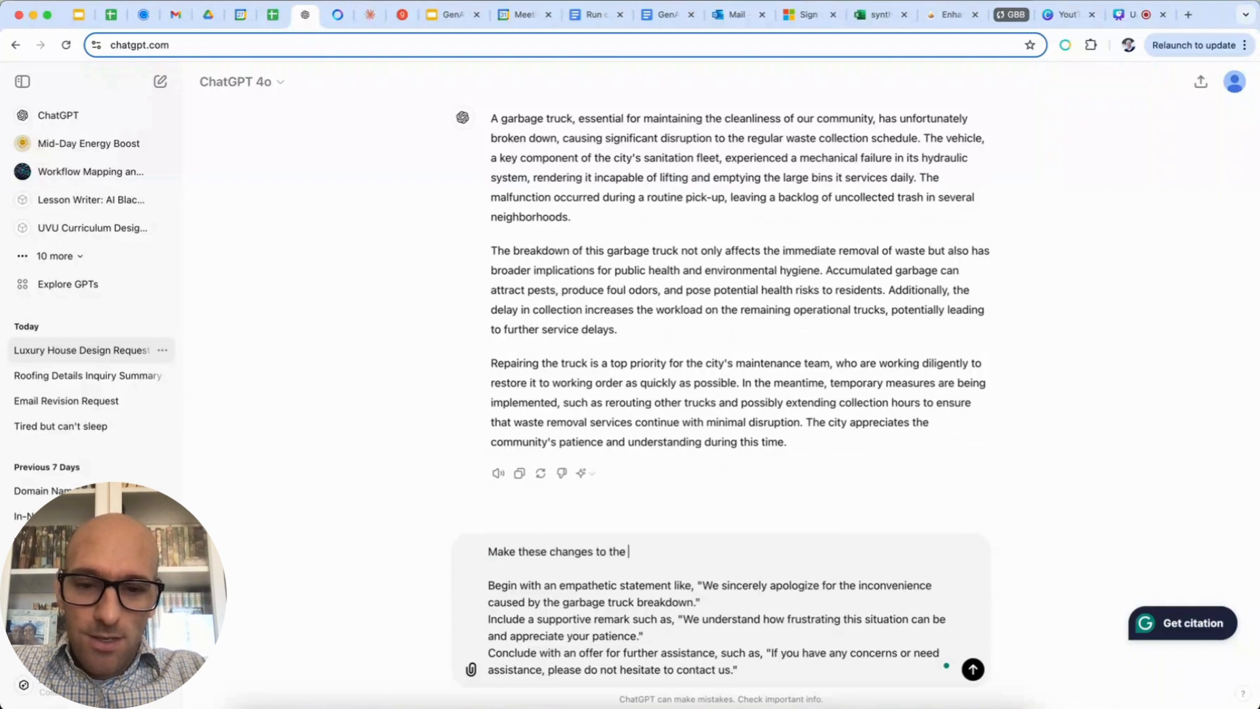
{"action": "type", "text": "email below:"}
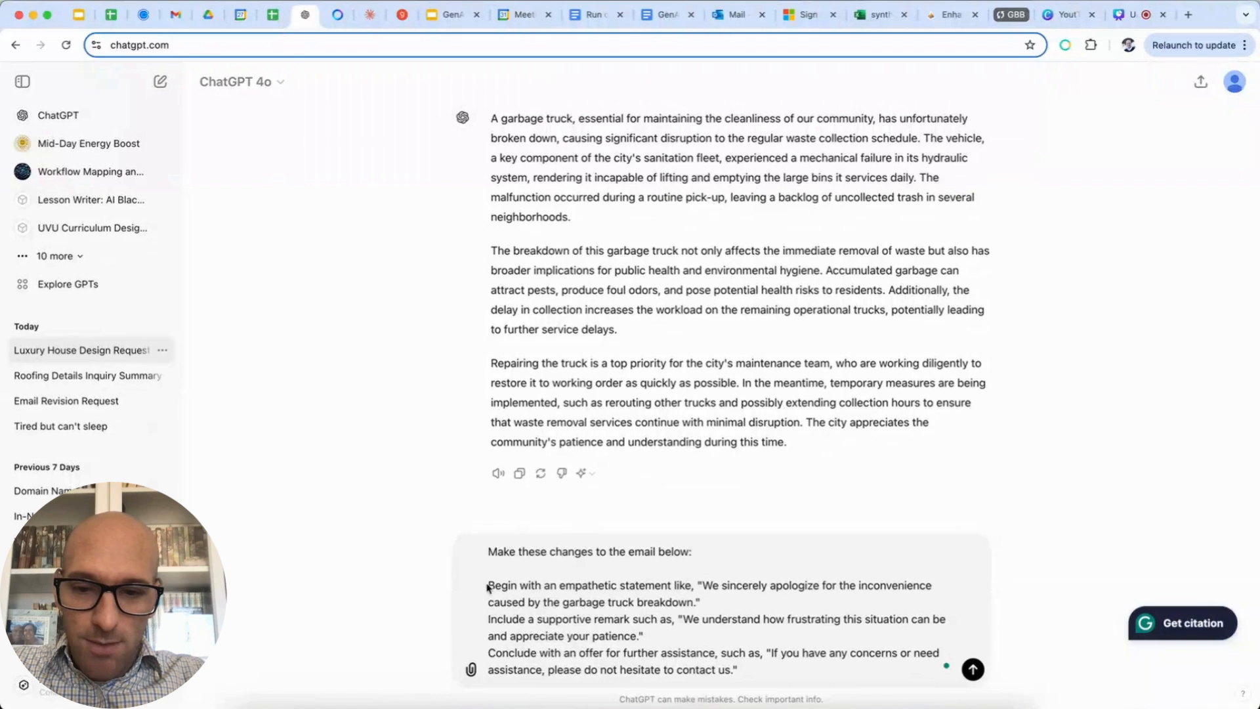
- Number the three pasted suggestions 1 to 3 and reword the instruction to "Make these 3 changes to the email below:"
{"action": "left_click", "coordinate": [487, 586]}
{"action": "type", "text": "1."}
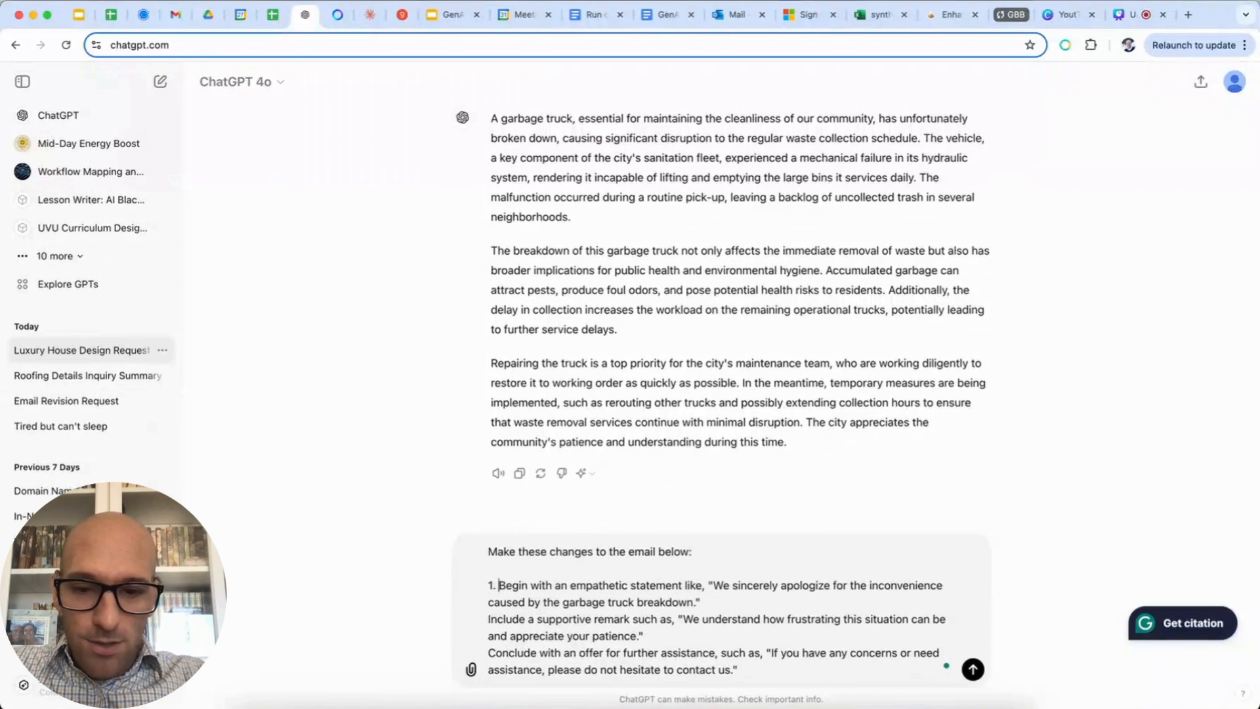
{"action": "left_click", "coordinate": [487, 620]}
{"action": "type", "text": "2."}
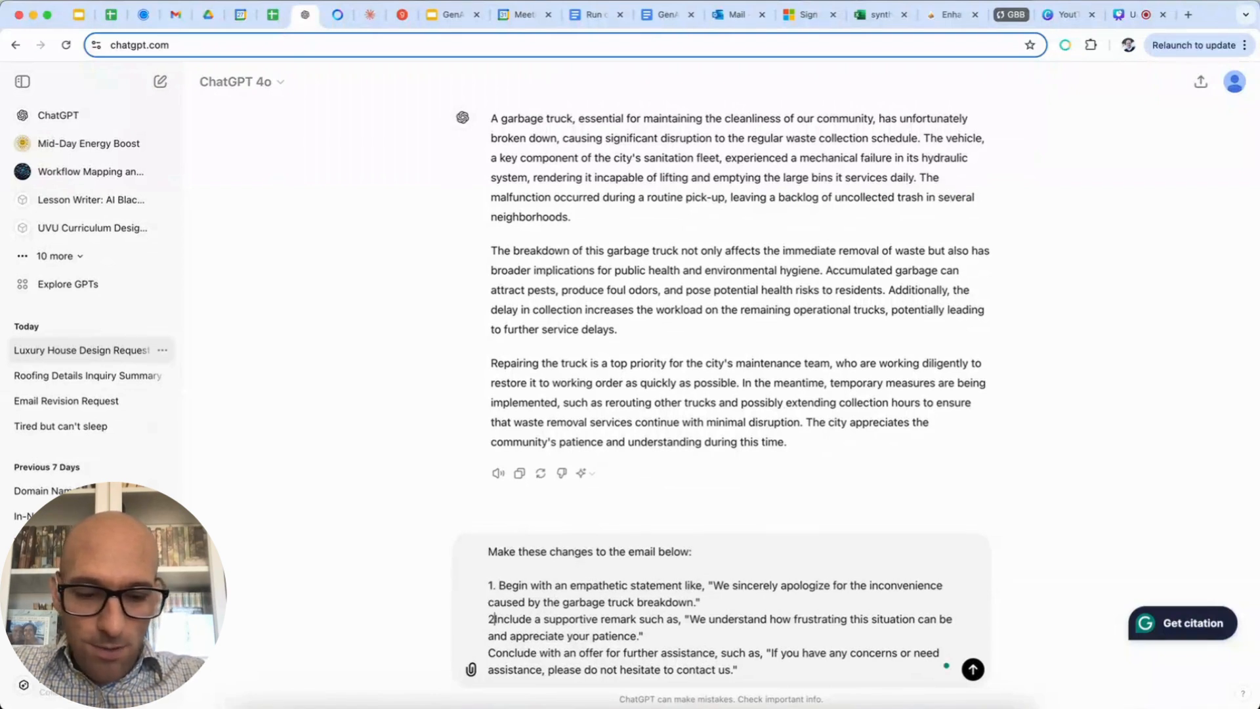
{"action": "left_click", "coordinate": [487, 654]}
{"action": "type", "text": "3."}
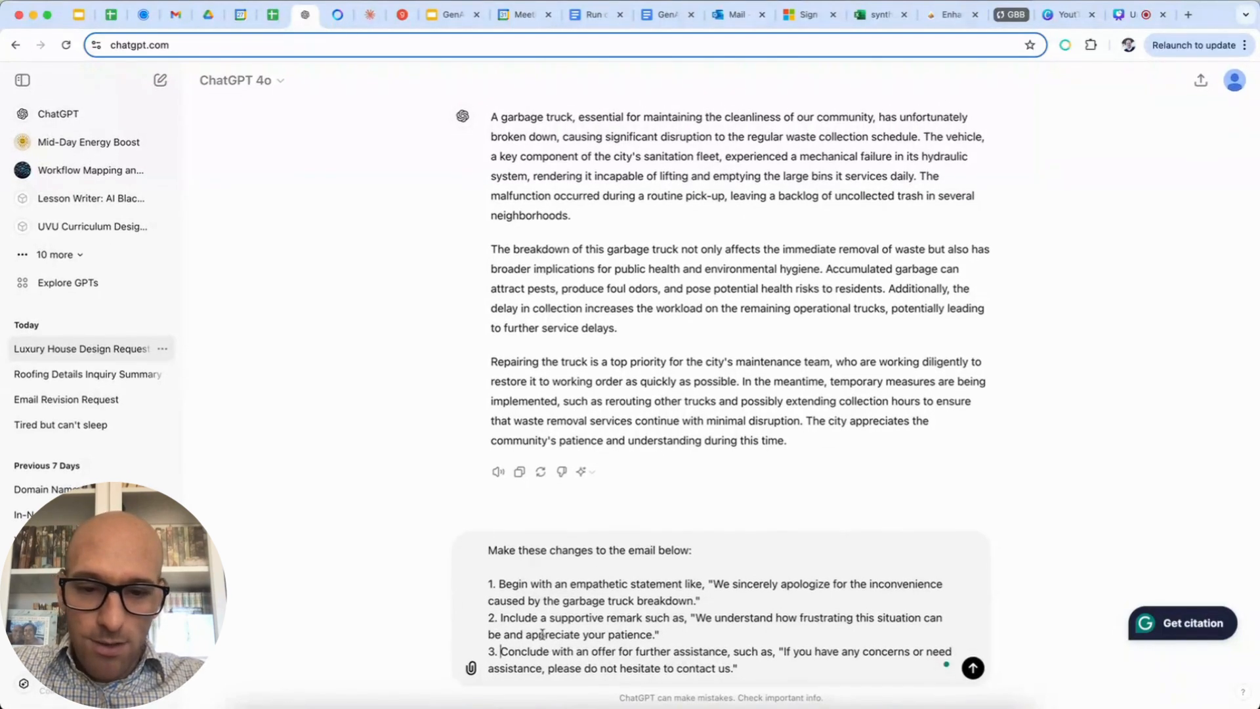
{"action": "left_click", "coordinate": [550, 551]}
{"action": "type", "text": "3"}
- Paste the garbage truck email below the suggestions, introduce it with "Here is the email:", and send the prompt
{"action": "key", "text": "shift+Return"}
{"action": "key", "text": "shift+Return"}
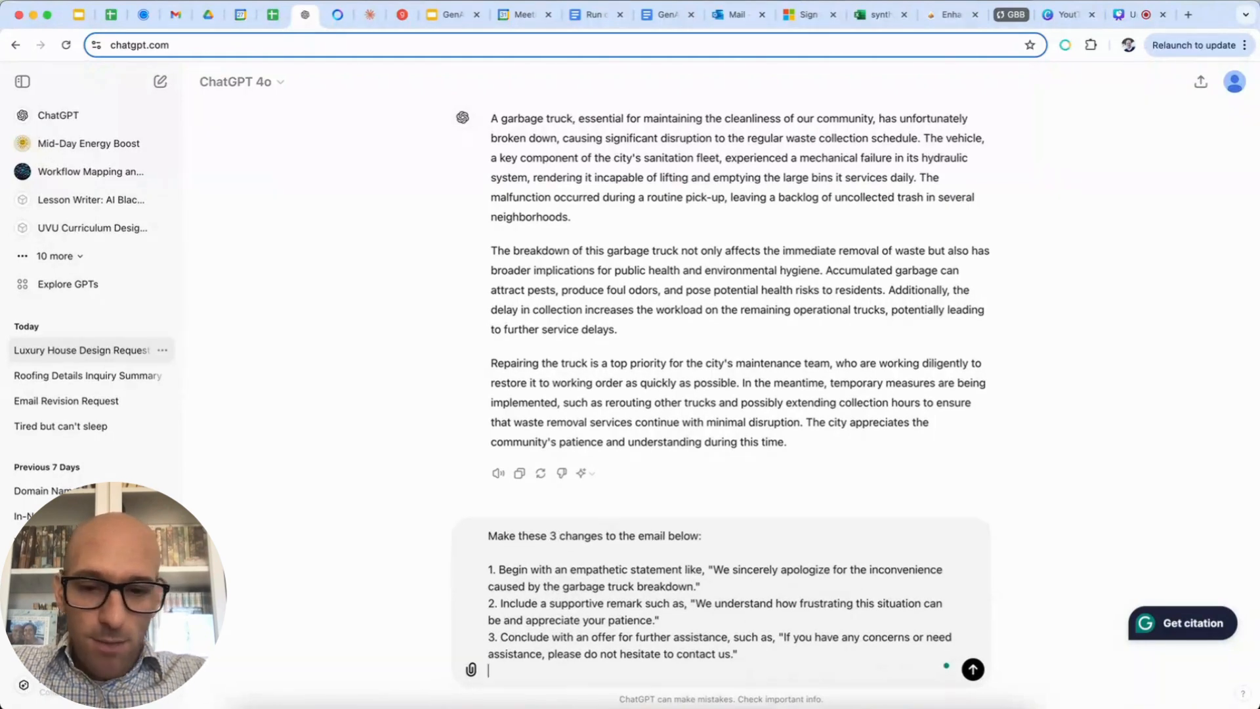
{"action": "key", "text": "super+v"}
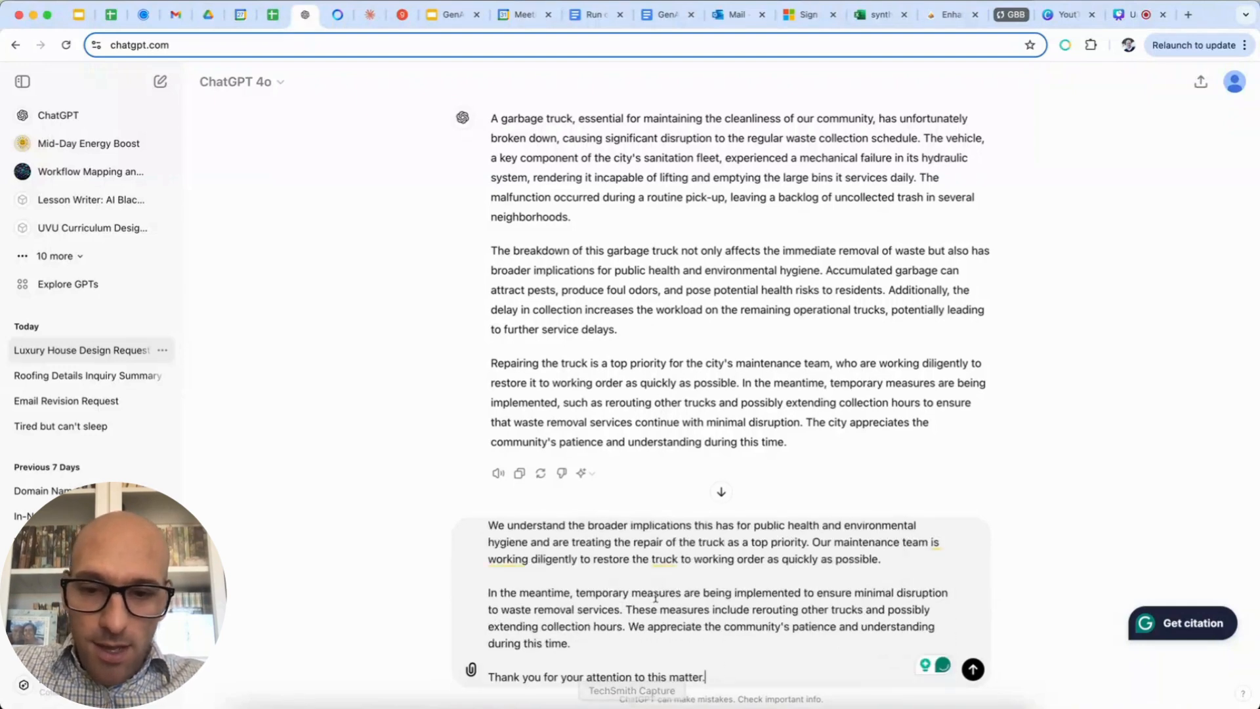
{"action": "scroll", "coordinate": [779, 543], "scroll_direction": "up", "scroll_amount": 2}
{"action": "scroll", "coordinate": [779, 542], "scroll_direction": "up", "scroll_amount": 3}
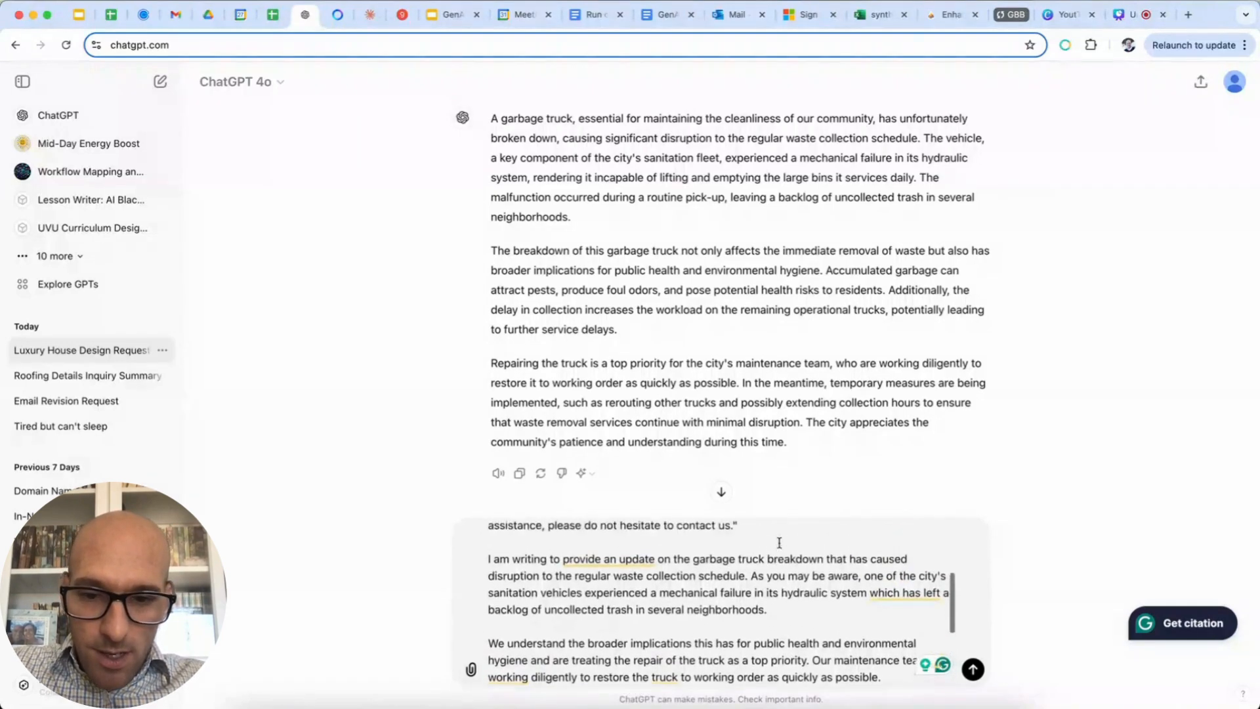
{"action": "left_click", "coordinate": [775, 553]}
{"action": "key", "text": "shift+Return"}
{"action": "key", "text": "shift+Return"}
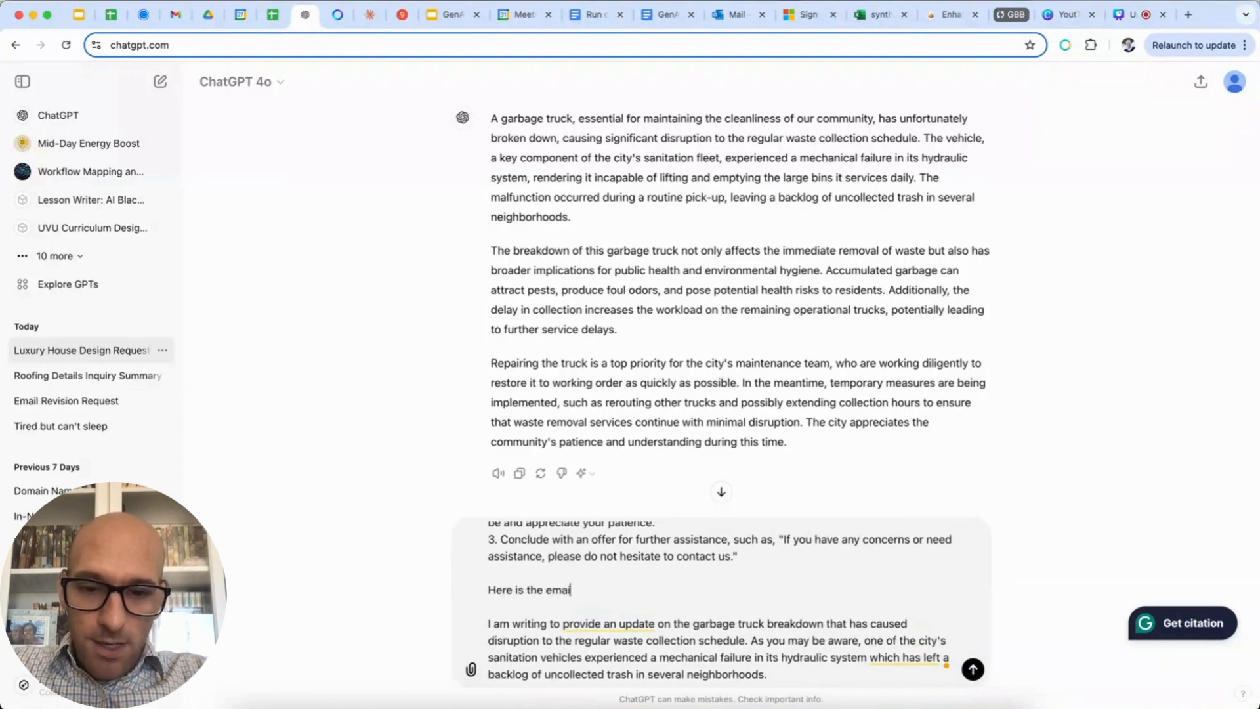
{"action": "key", "text": "Return"}
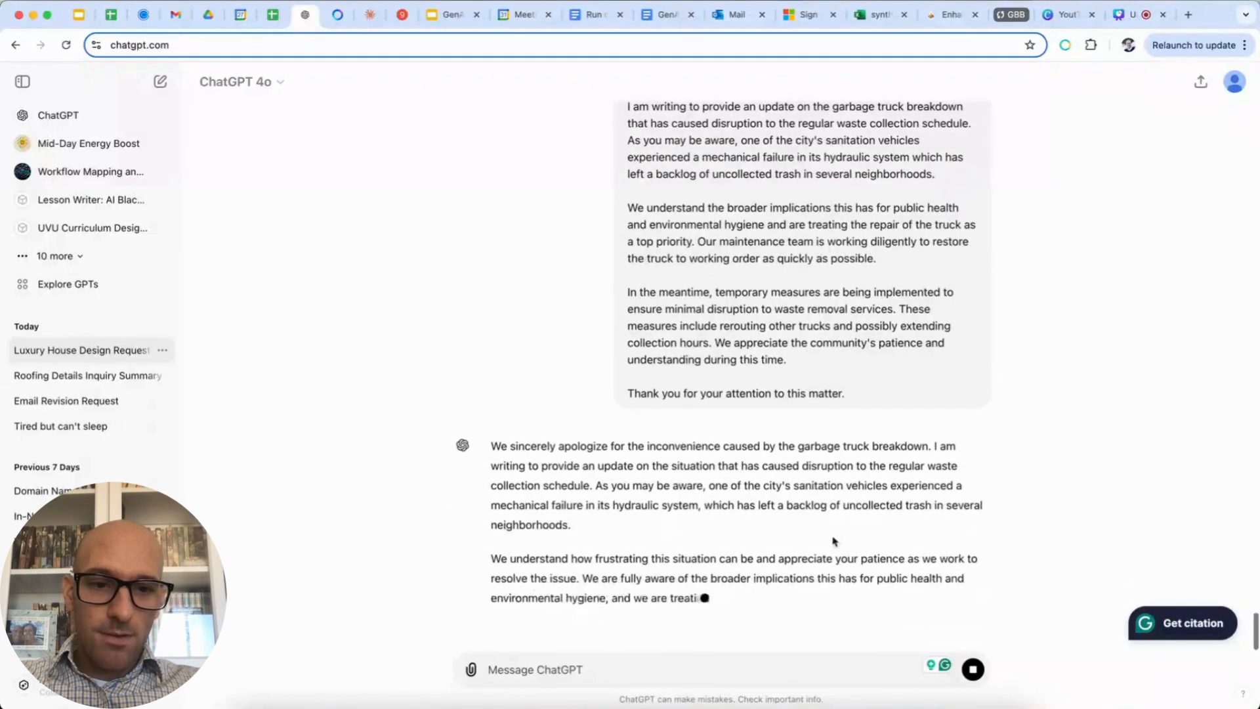
- Check ChatGPT's rewritten email against the three requested changes in the prompt, starting with the apology sentence
{"action": "scroll", "coordinate": [727, 540], "scroll_direction": "up", "scroll_amount": 5}
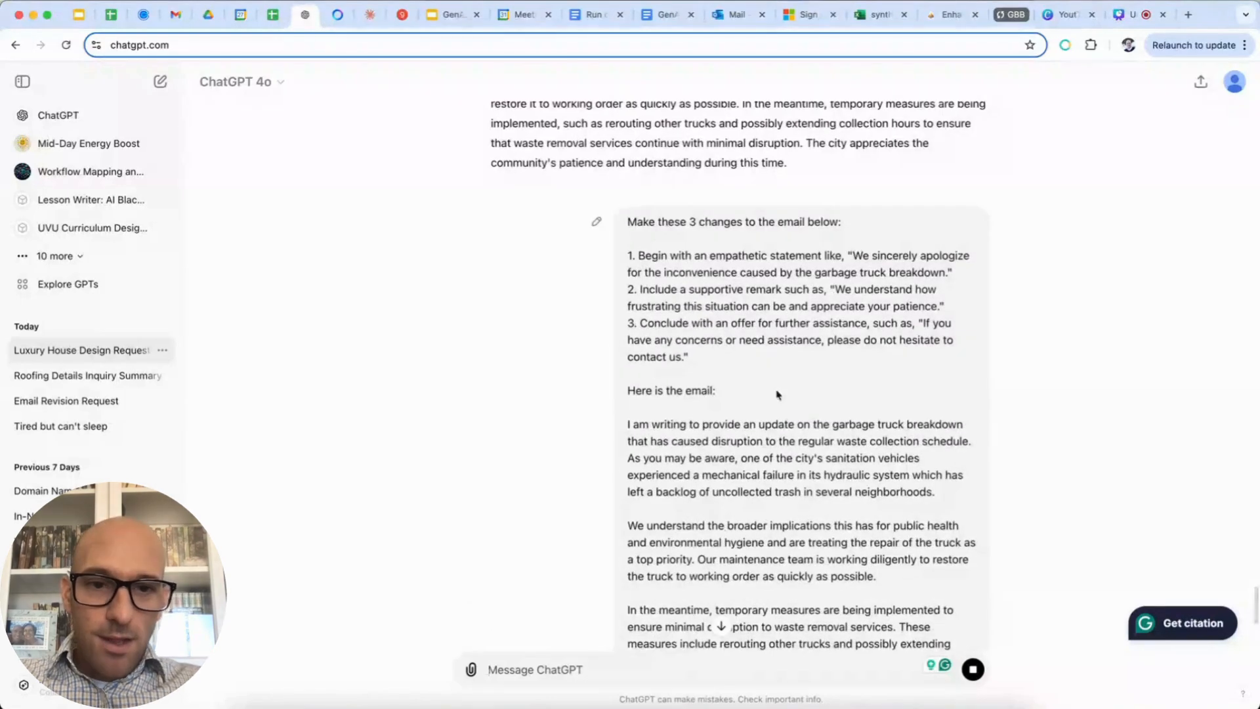
{"action": "left_click_drag", "start_coordinate": [885, 258], "coordinate": [951, 272]}
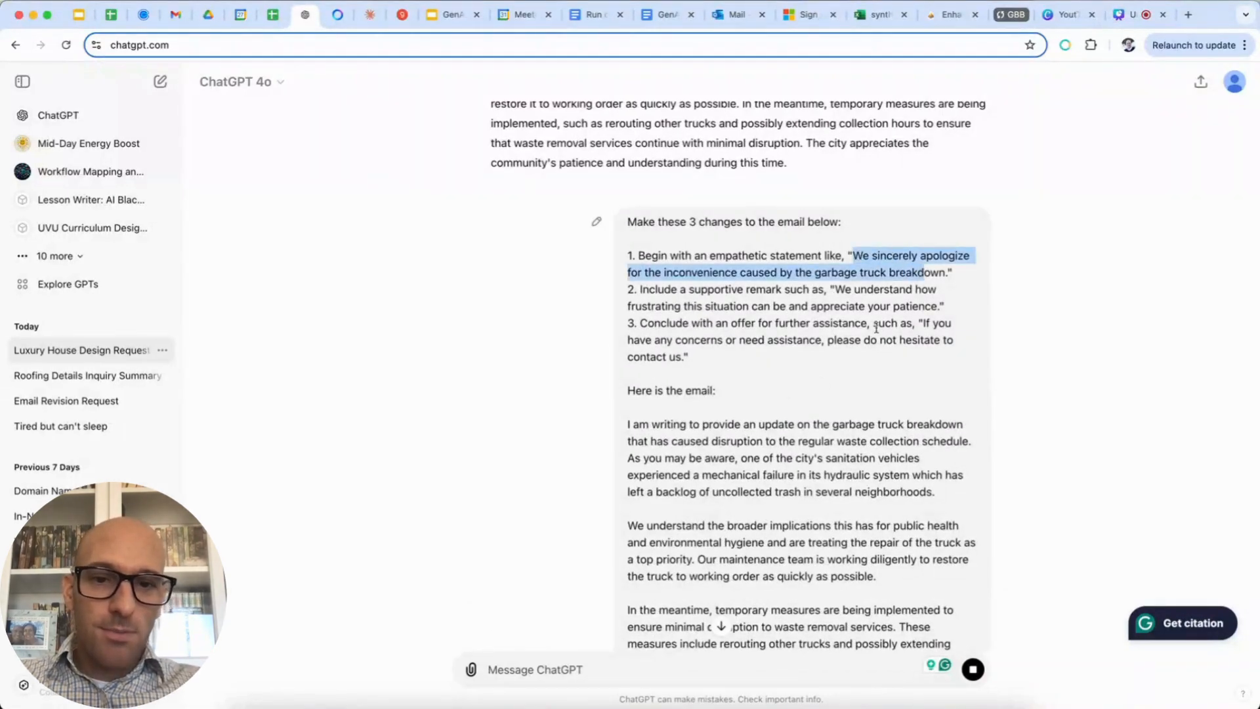
{"action": "scroll", "coordinate": [836, 408], "scroll_direction": "down", "scroll_amount": 8}
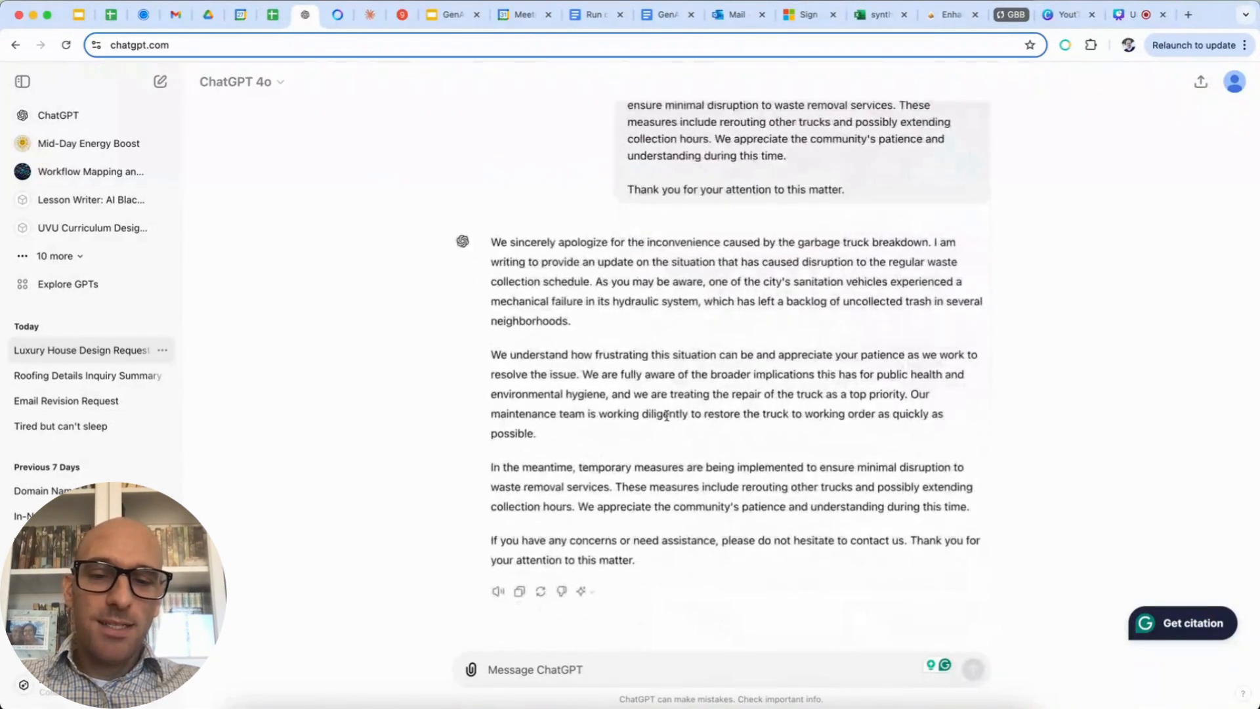
{"action": "scroll", "coordinate": [666, 421], "scroll_direction": "up", "scroll_amount": 5}
{"action": "scroll", "coordinate": [667, 416], "scroll_direction": "down", "scroll_amount": 2}
{"action": "scroll", "coordinate": [666, 414], "scroll_direction": "down", "scroll_amount": 3}
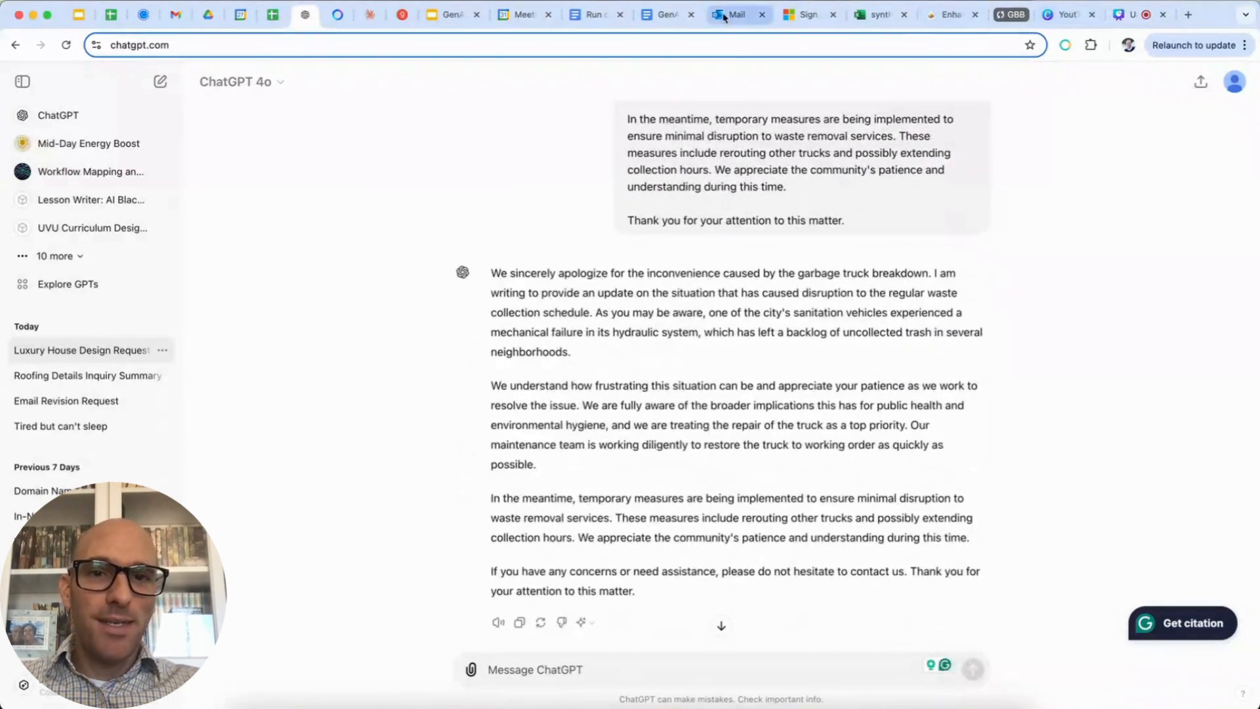
- Compare the Copilot coaching suggestions and unchanged draft in Outlook with the rewritten email in ChatGPT, ending back in Outlook
{"action": "left_click", "coordinate": [732, 16]}
{"action": "left_click", "coordinate": [756, 410]}
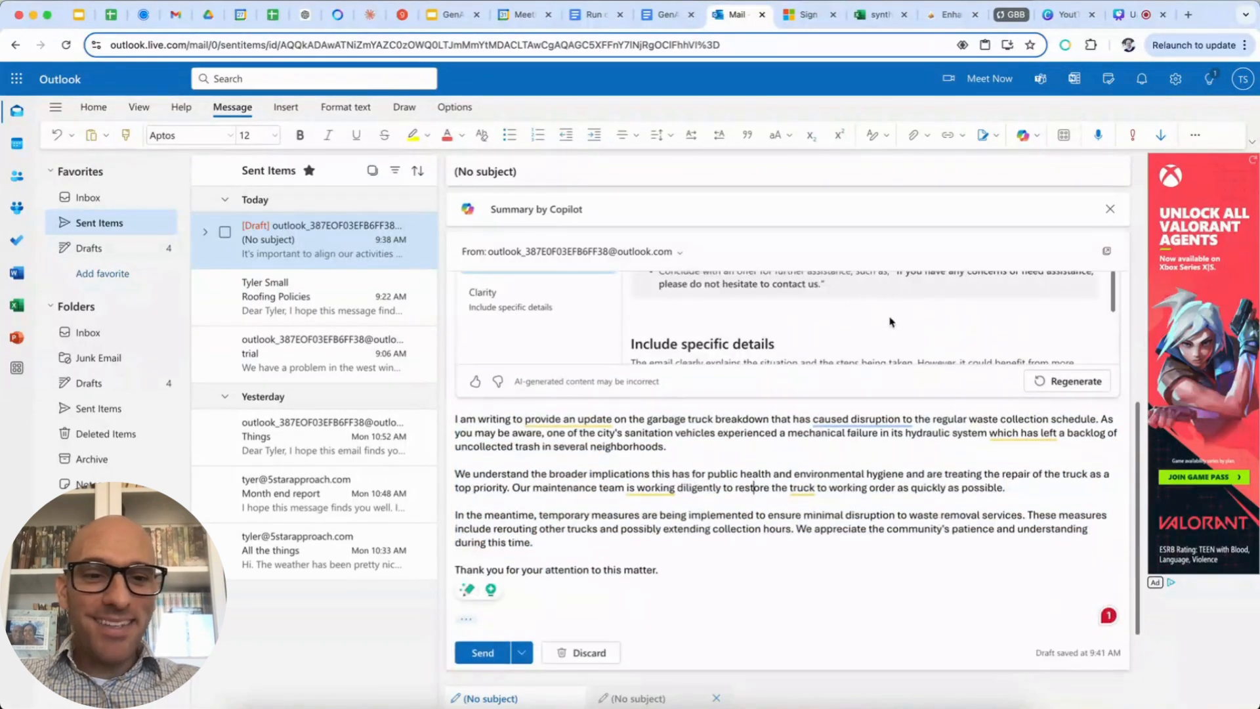
{"action": "scroll", "coordinate": [904, 328], "scroll_direction": "up", "scroll_amount": 3}
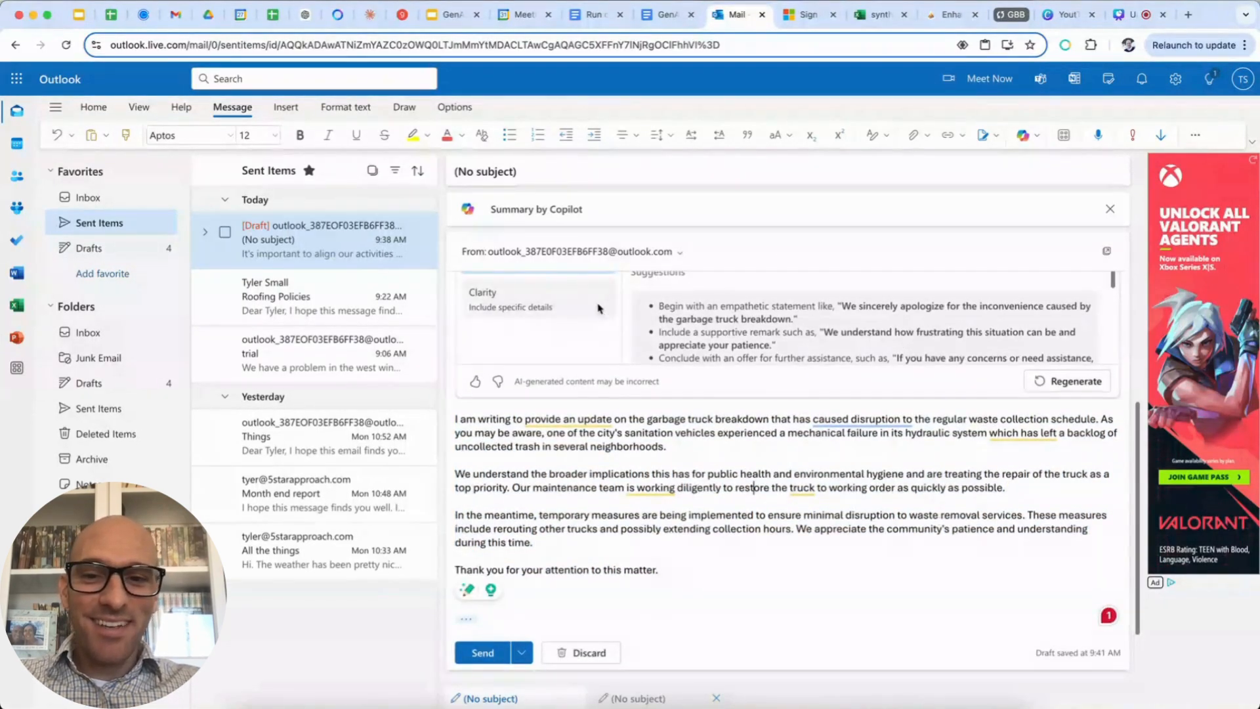
{"action": "scroll", "coordinate": [594, 315], "scroll_direction": "up", "scroll_amount": 3}
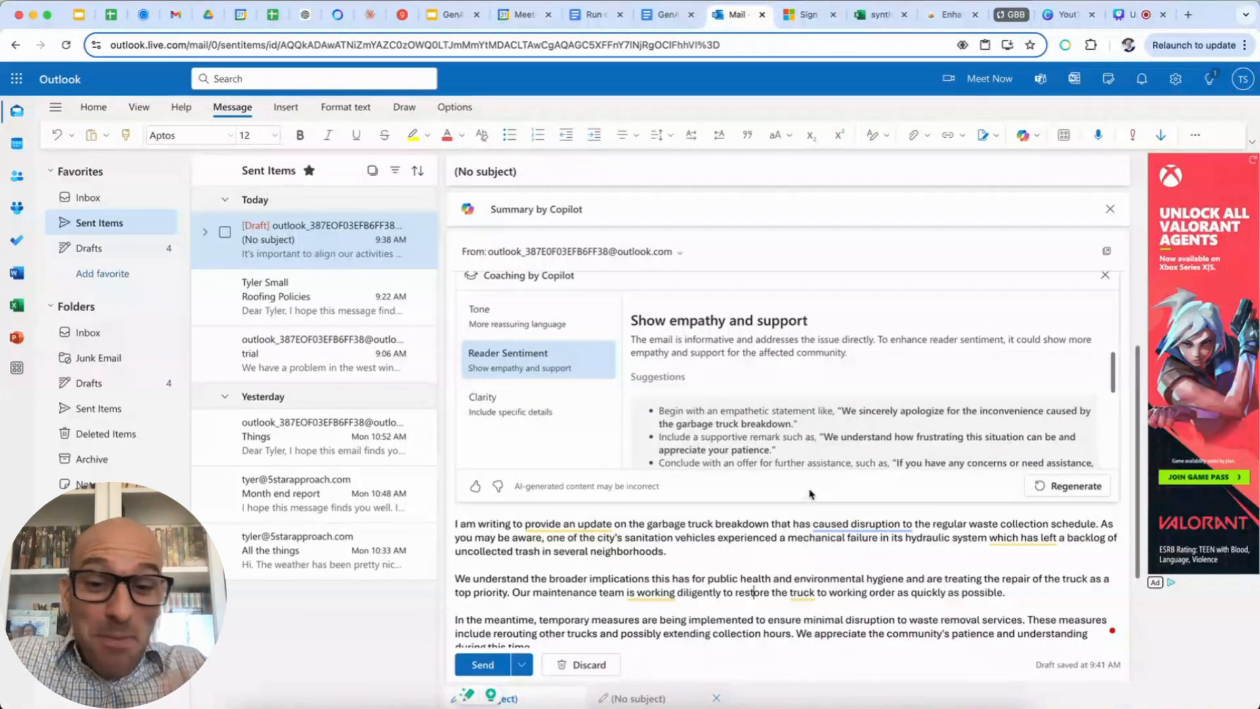
{"action": "scroll", "coordinate": [810, 494], "scroll_direction": "down", "scroll_amount": 3}
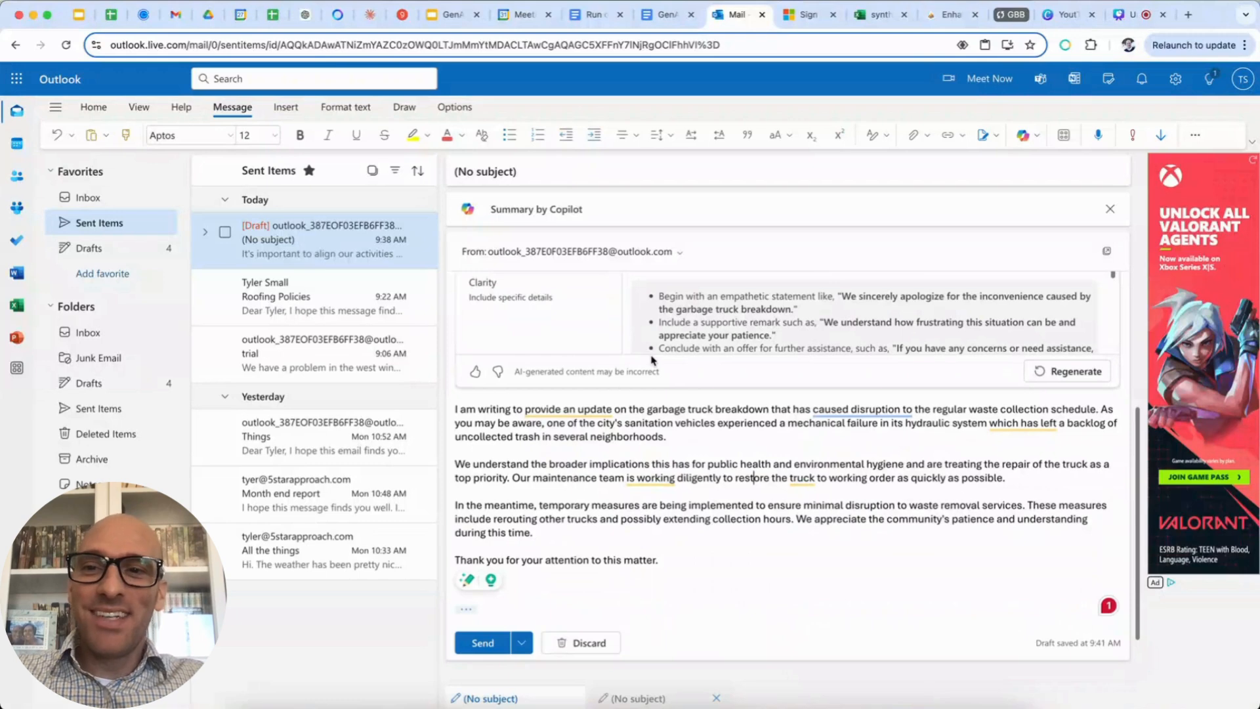
{"action": "left_click", "coordinate": [306, 14]}
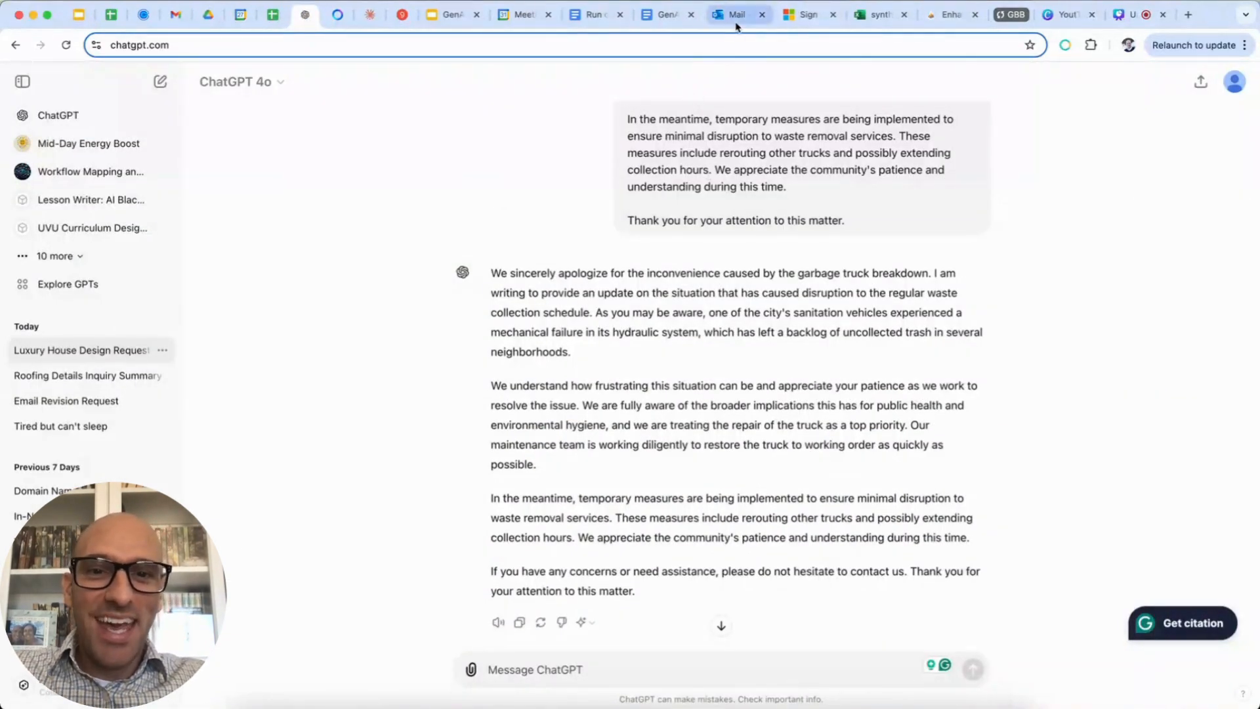
{"action": "left_click", "coordinate": [737, 15]}
{"action": "scroll", "coordinate": [715, 433], "scroll_direction": "down", "scroll_amount": 2}
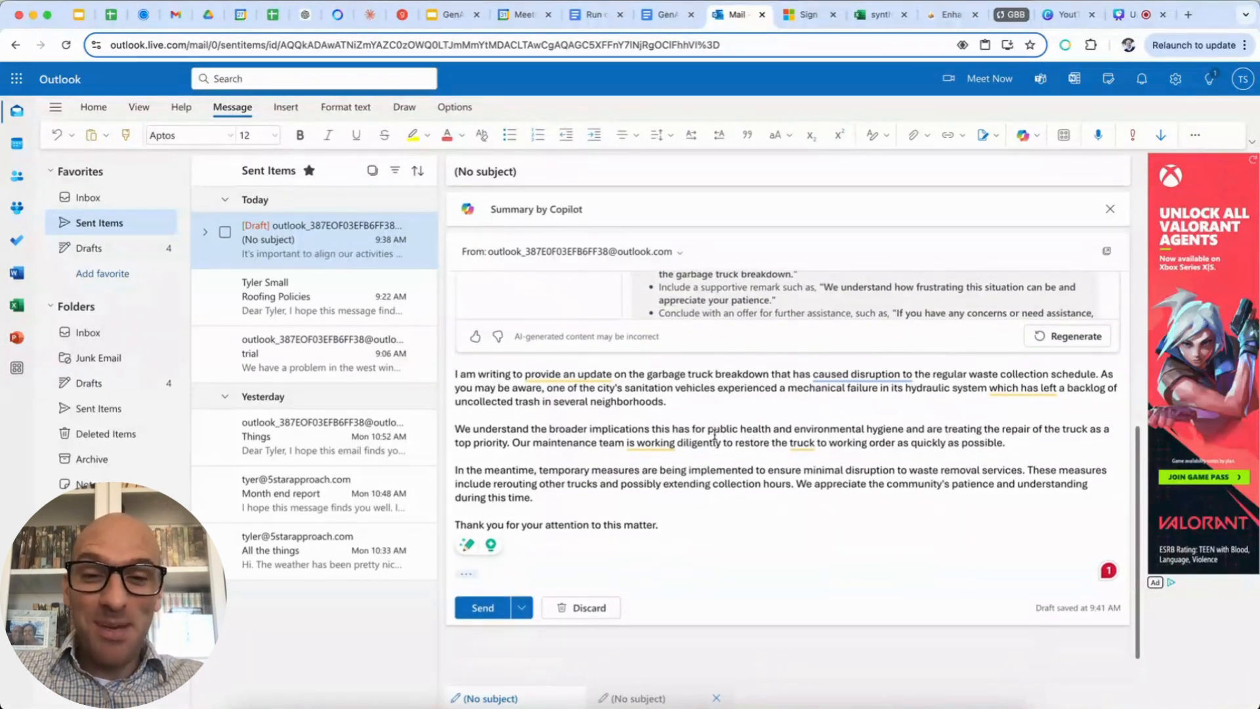
{"action": "scroll", "coordinate": [715, 435], "scroll_direction": "down", "scroll_amount": 1}
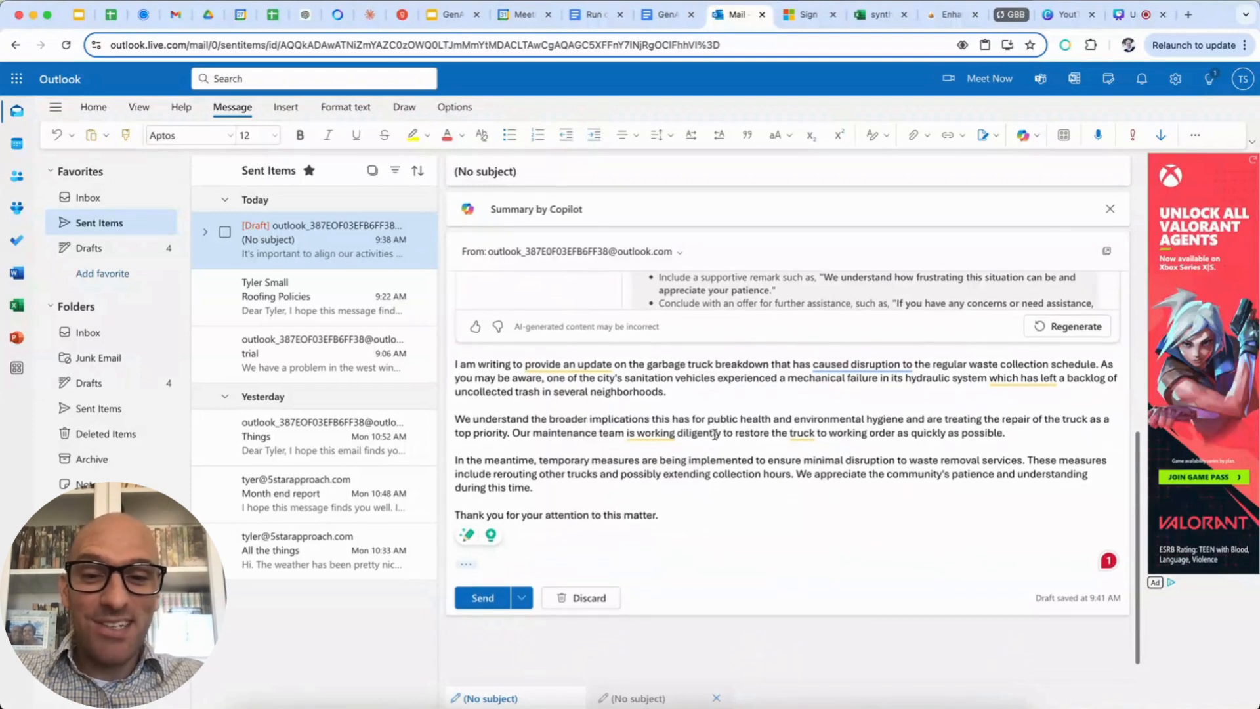
{"action": "scroll", "coordinate": [715, 435], "scroll_direction": "up", "scroll_amount": 10}
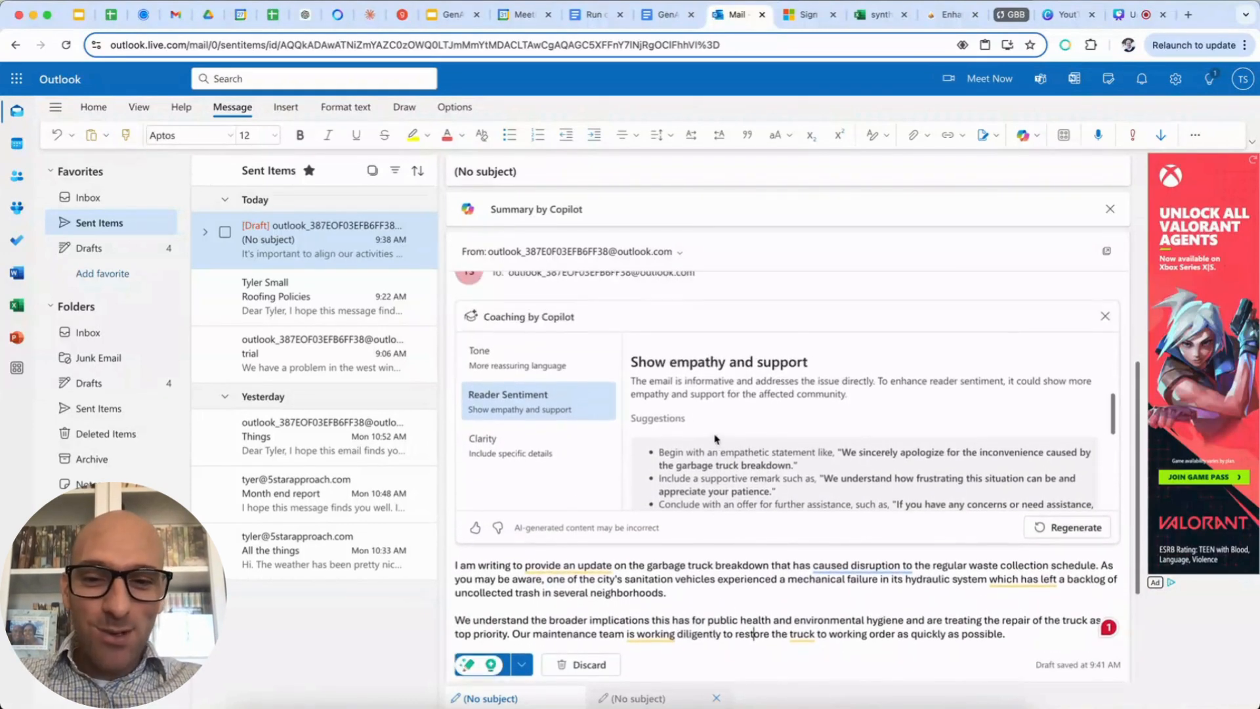
- Copy the quoted apology from the first Reader Sentiment suggestion and paste it at the very start of the email body
{"action": "scroll", "coordinate": [715, 437], "scroll_direction": "down", "scroll_amount": 2}
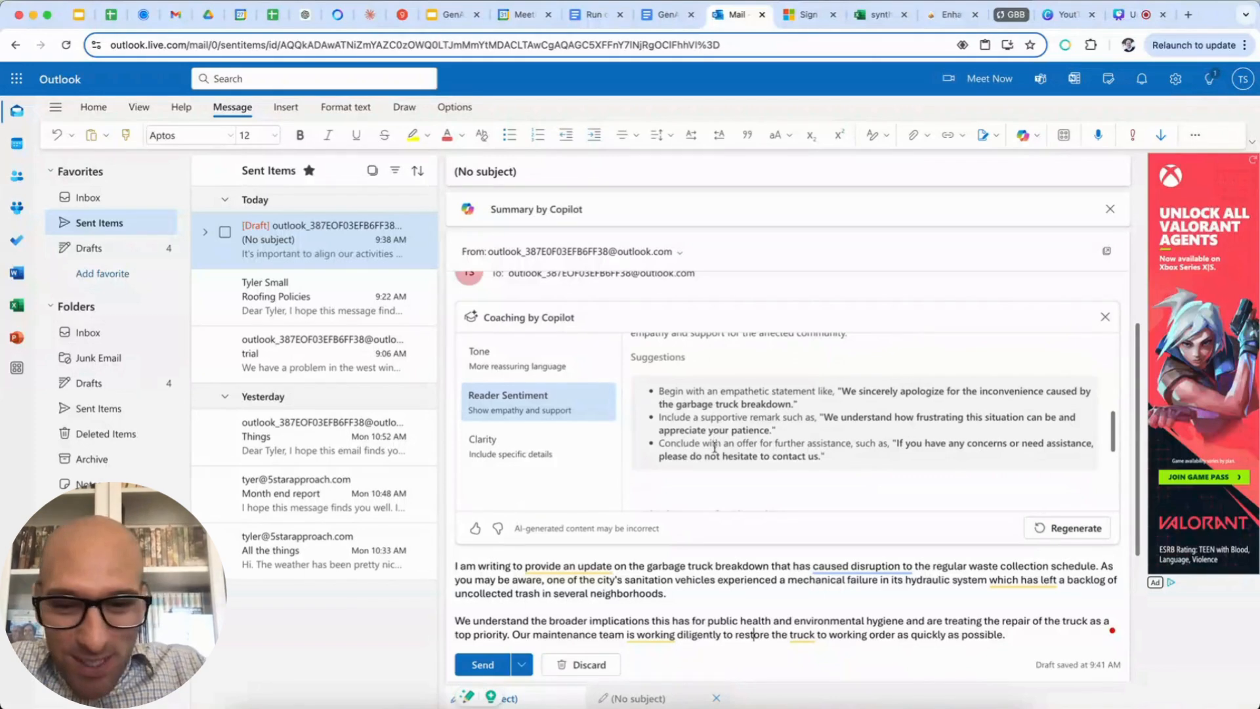
{"action": "scroll", "coordinate": [715, 446], "scroll_direction": "down", "scroll_amount": 3}
{"action": "mouse_move", "coordinate": [518, 499]}
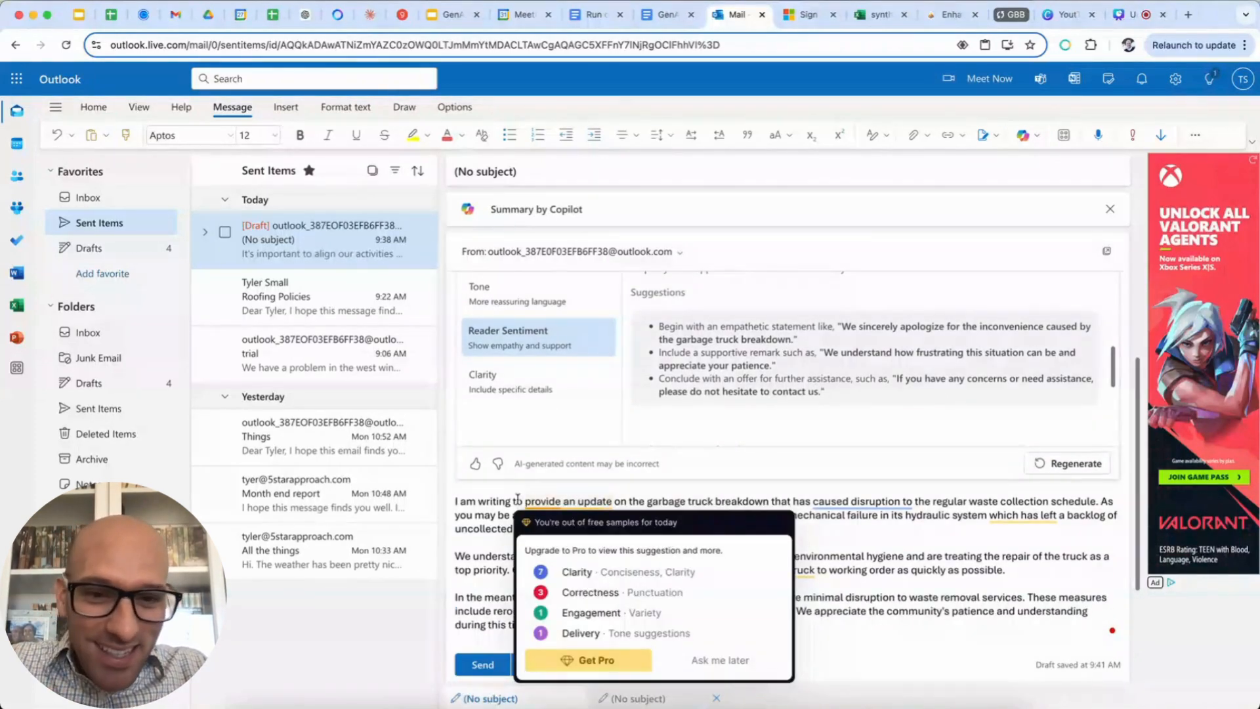
{"action": "left_click_drag", "start_coordinate": [837, 326], "coordinate": [799, 340]}
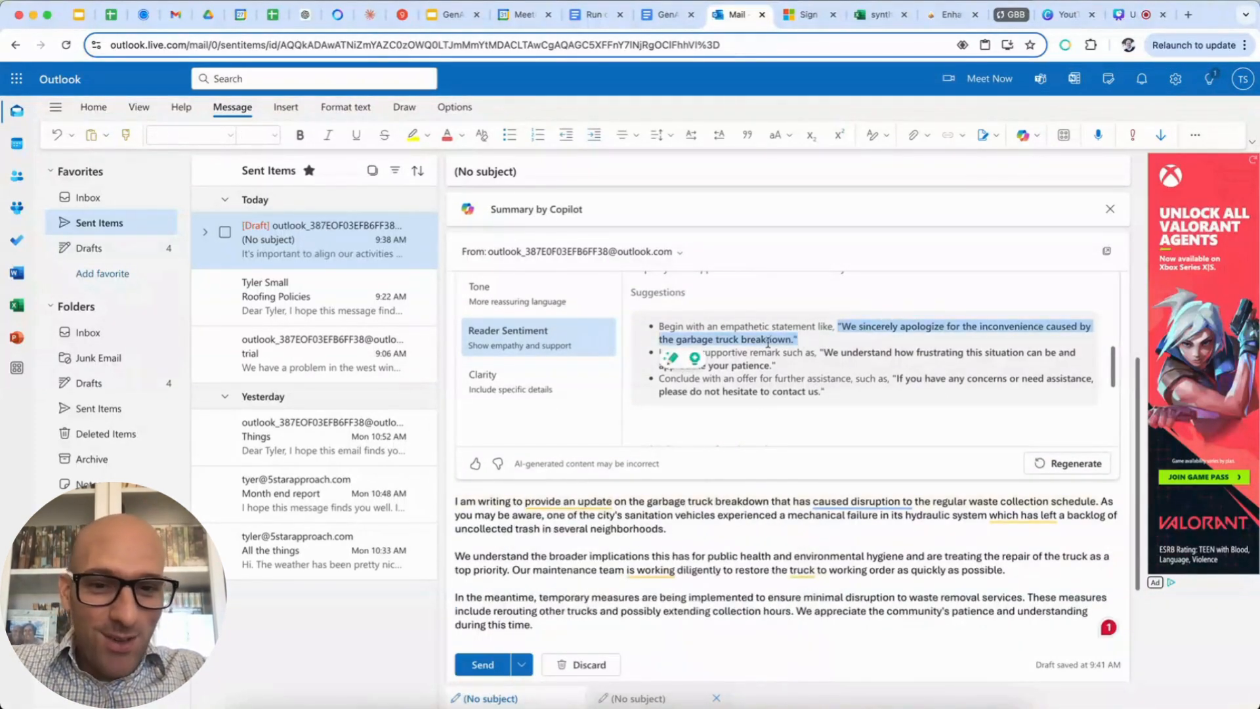
{"action": "key", "text": "ctrl+c"}
{"action": "left_click", "coordinate": [457, 503]}
{"action": "key", "text": "ctrl+v"}
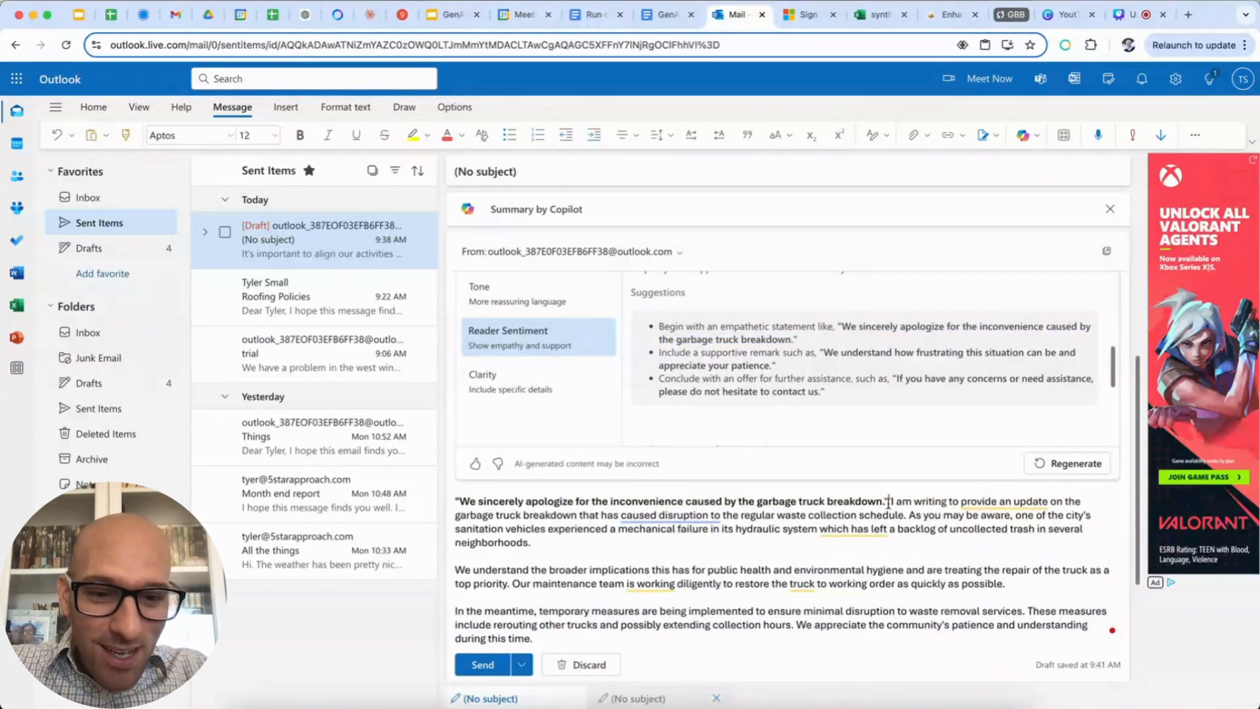
- Remove both quotation marks around the pasted apology sentence and take off its bold formatting
{"action": "left_click_drag", "start_coordinate": [888, 502], "coordinate": [885, 501]}
{"action": "key", "text": "BackSpace"}
{"action": "left_click", "coordinate": [457, 502]}
{"action": "key", "text": "BackSpace"}
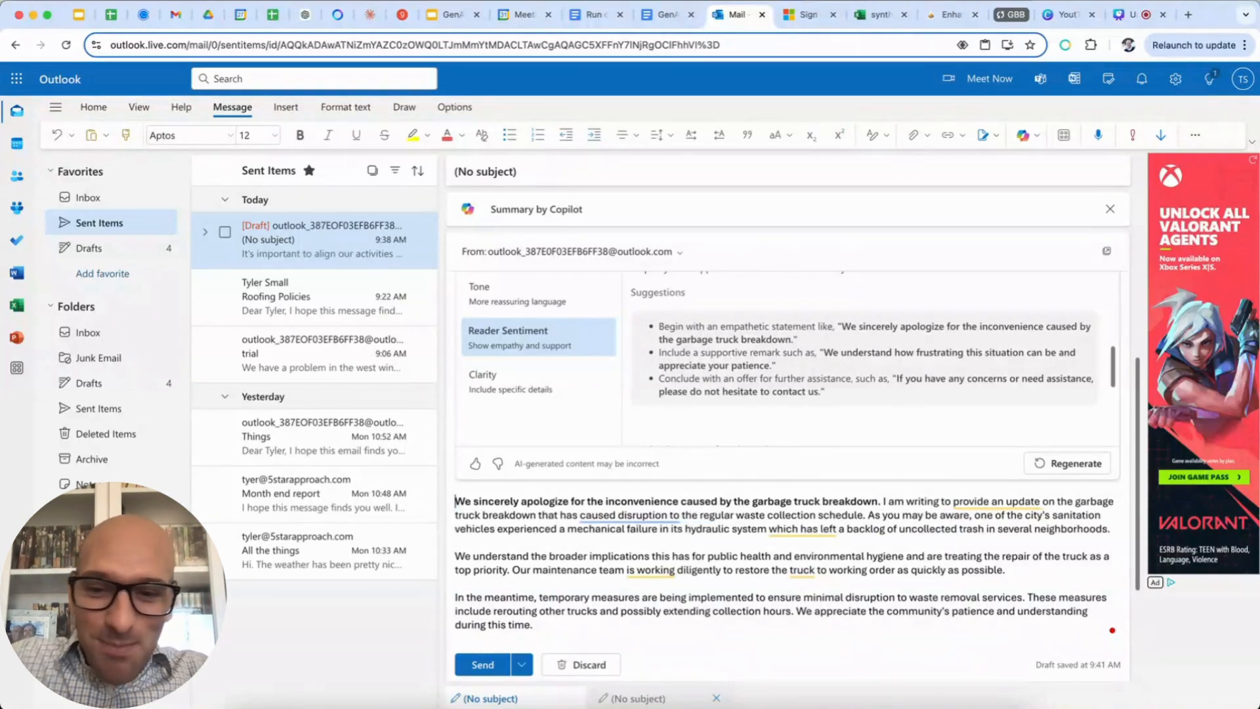
{"action": "left_click_drag", "start_coordinate": [455, 502], "coordinate": [883, 496]}
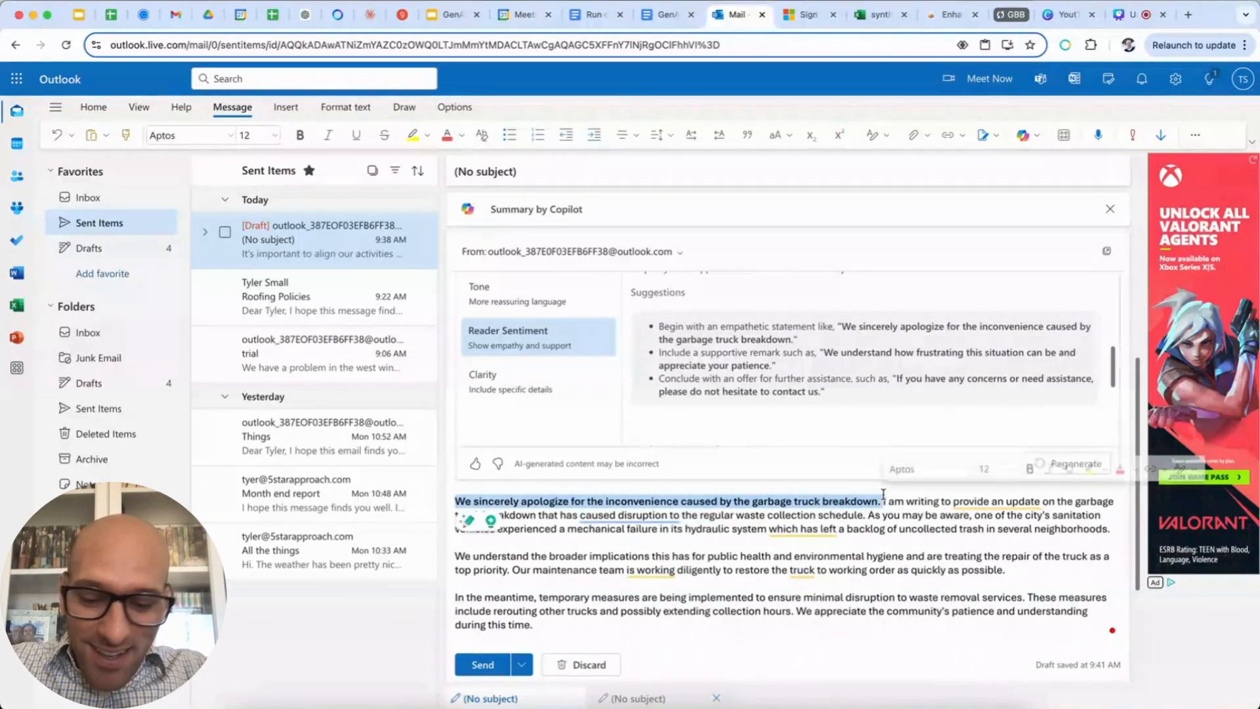
{"action": "key", "text": "ctrl+b"}
- Try deleting the original opening sentence after the apology, from "I am writing" through "schedule", and undo the deletion
{"action": "left_click", "coordinate": [872, 501]}
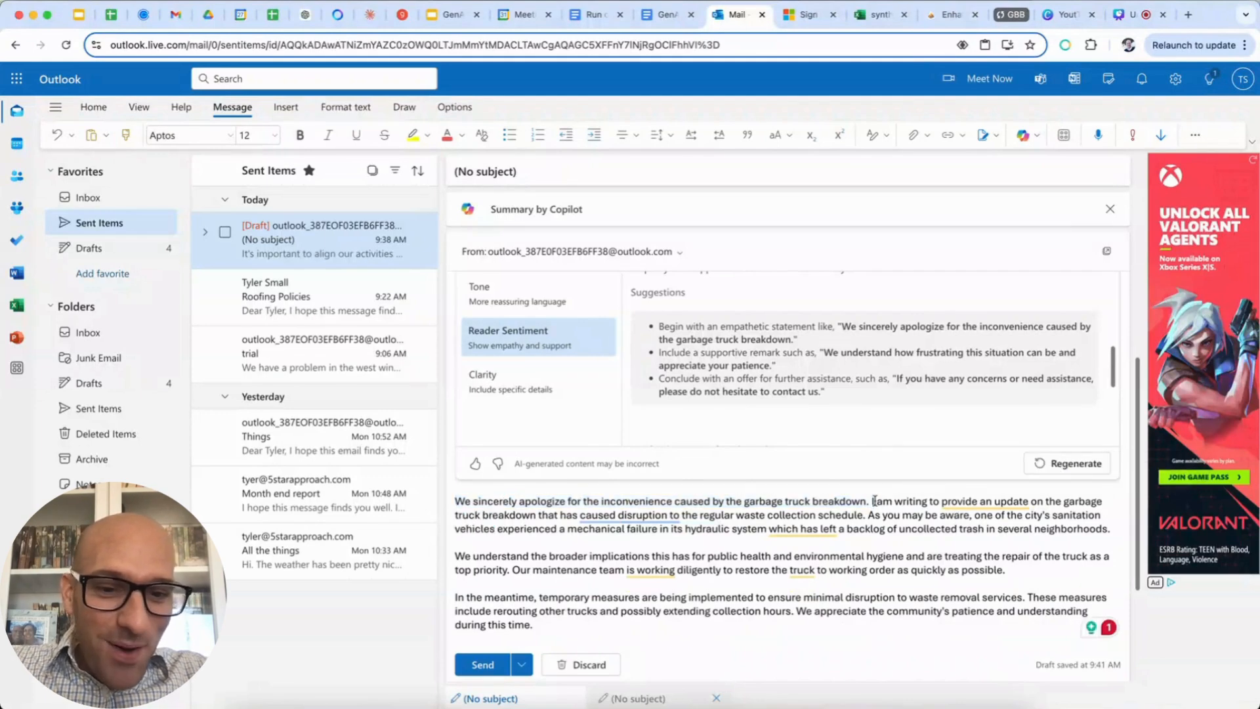
{"action": "left_click_drag", "start_coordinate": [872, 501], "coordinate": [862, 513]}
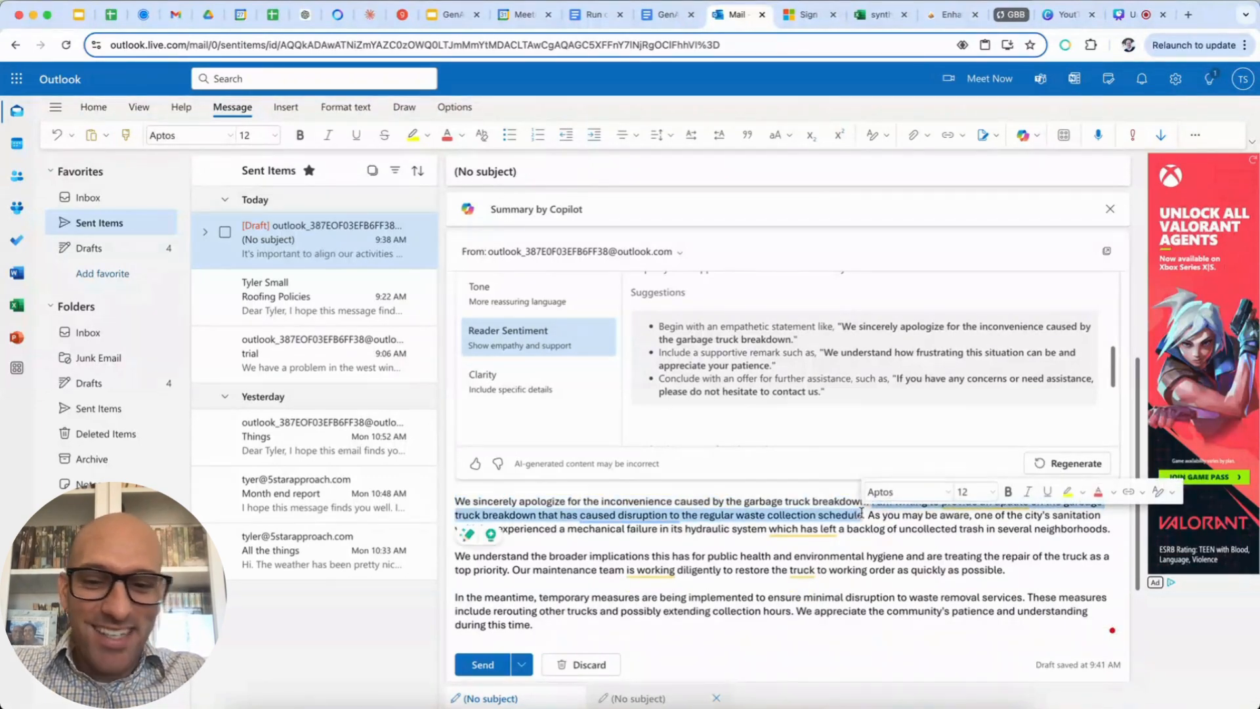
{"action": "key", "text": "BackSpace"}
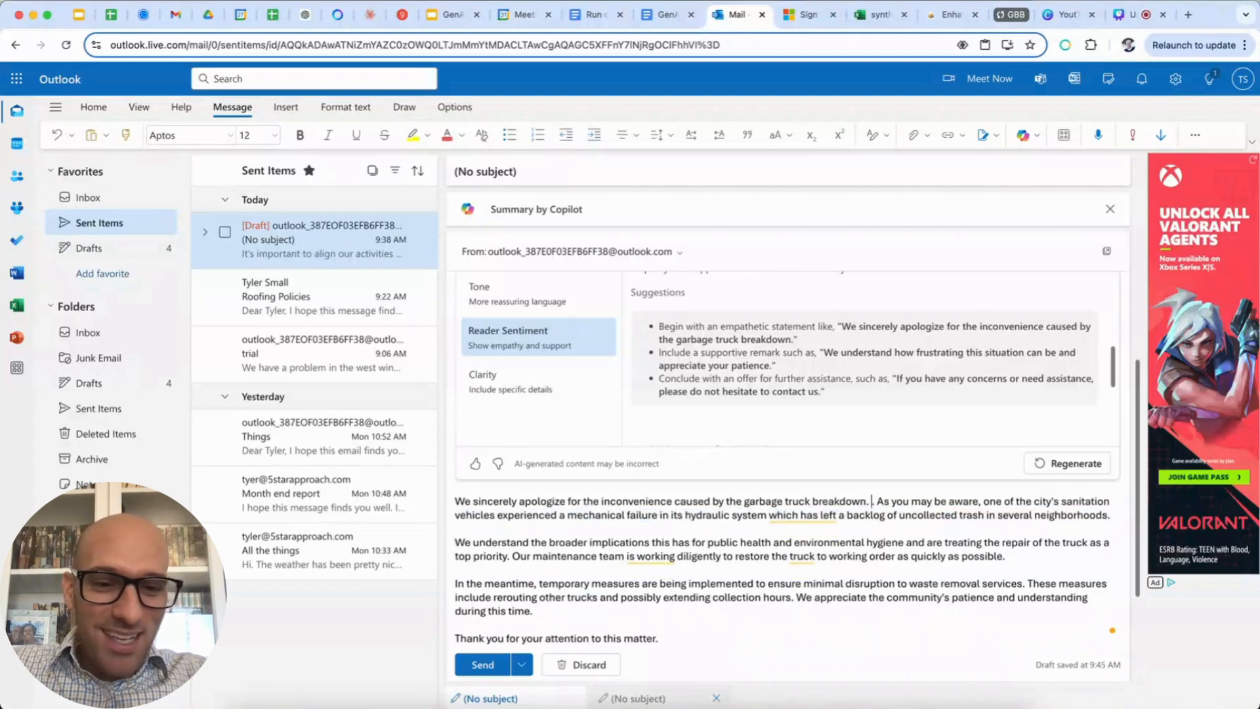
{"action": "key", "text": "super+z"}
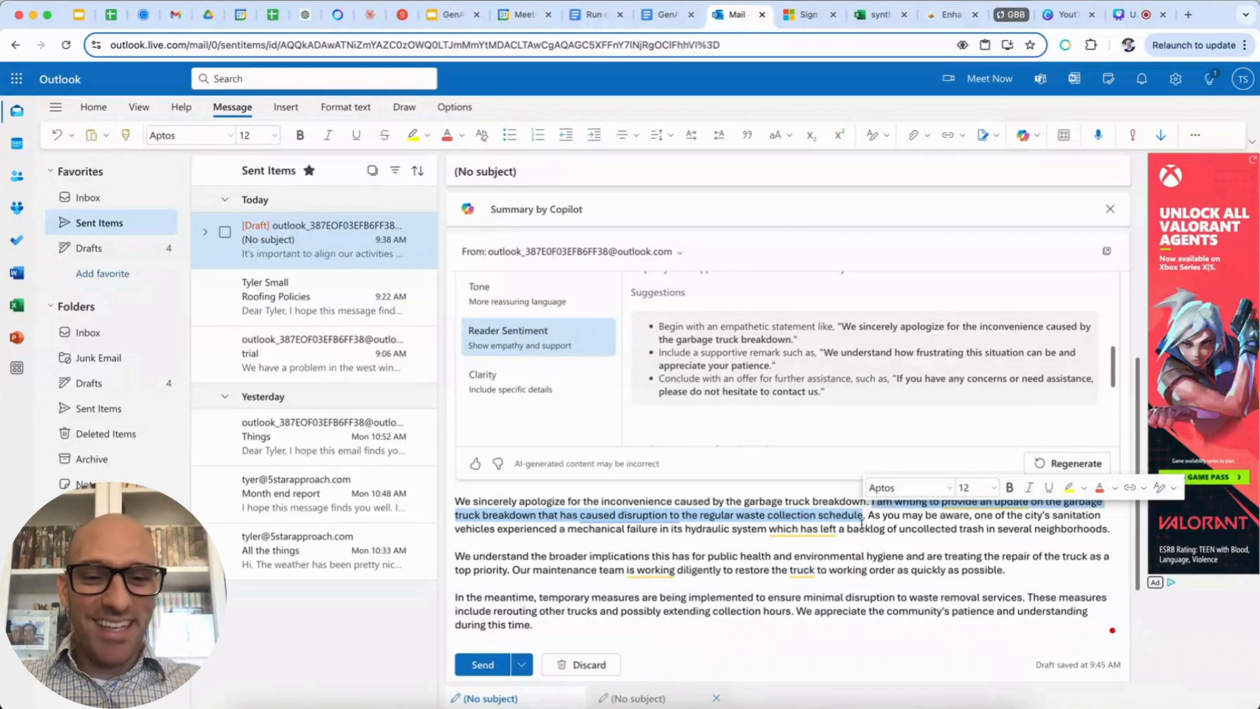
{"action": "left_click", "coordinate": [862, 542]}
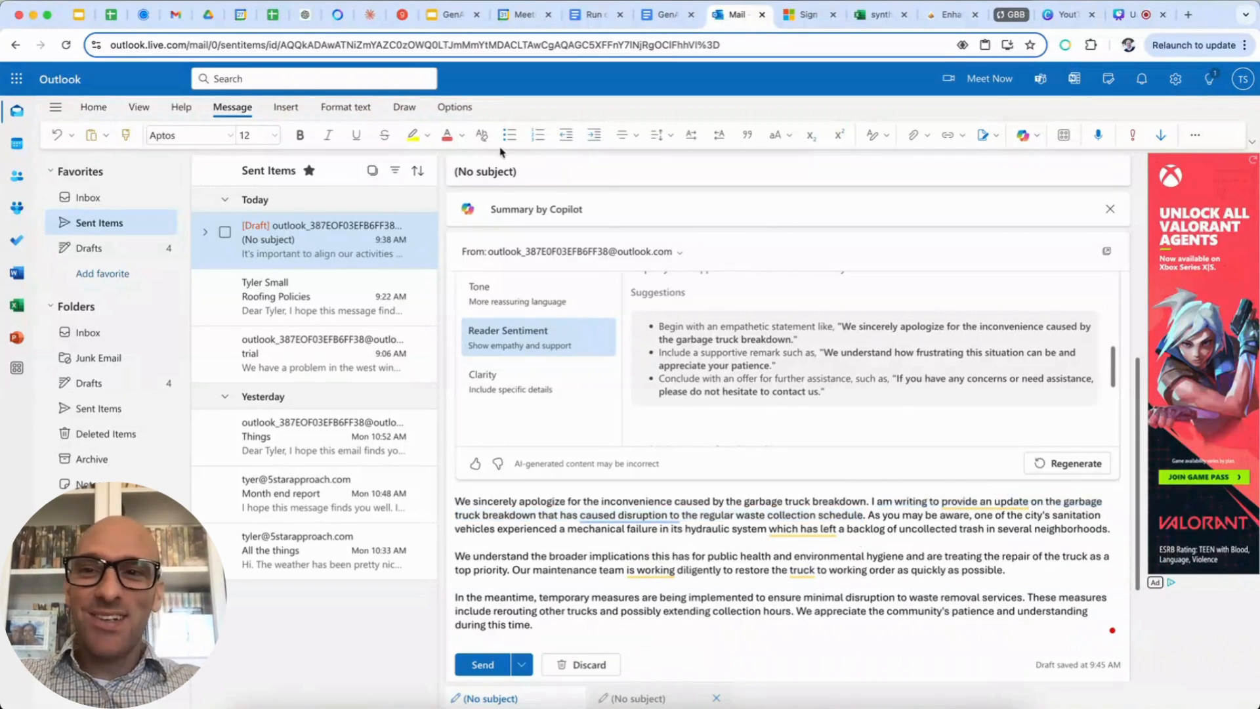
- Glance at ChatGPT's rewrite and, back in Outlook, undo the apology insertion to restore the original email body
{"action": "left_click", "coordinate": [305, 14]}
{"action": "scroll", "coordinate": [591, 298], "scroll_direction": "up", "scroll_amount": 5}
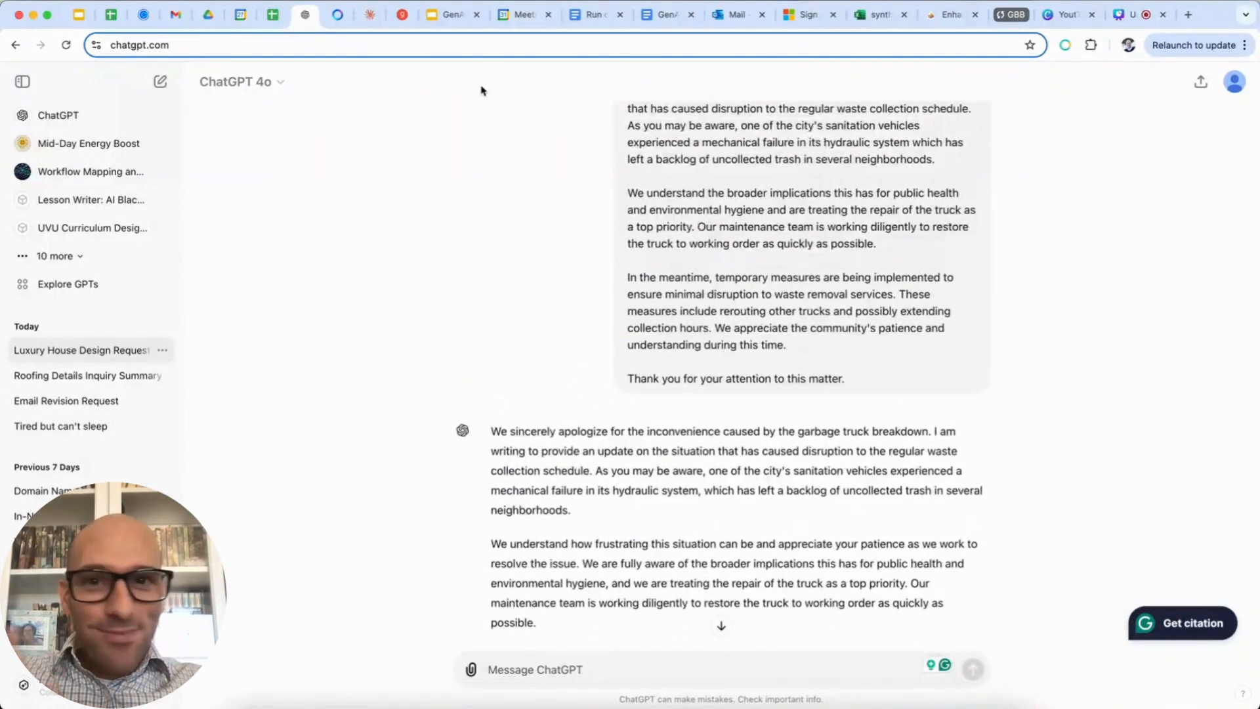
{"action": "left_click", "coordinate": [742, 15]}
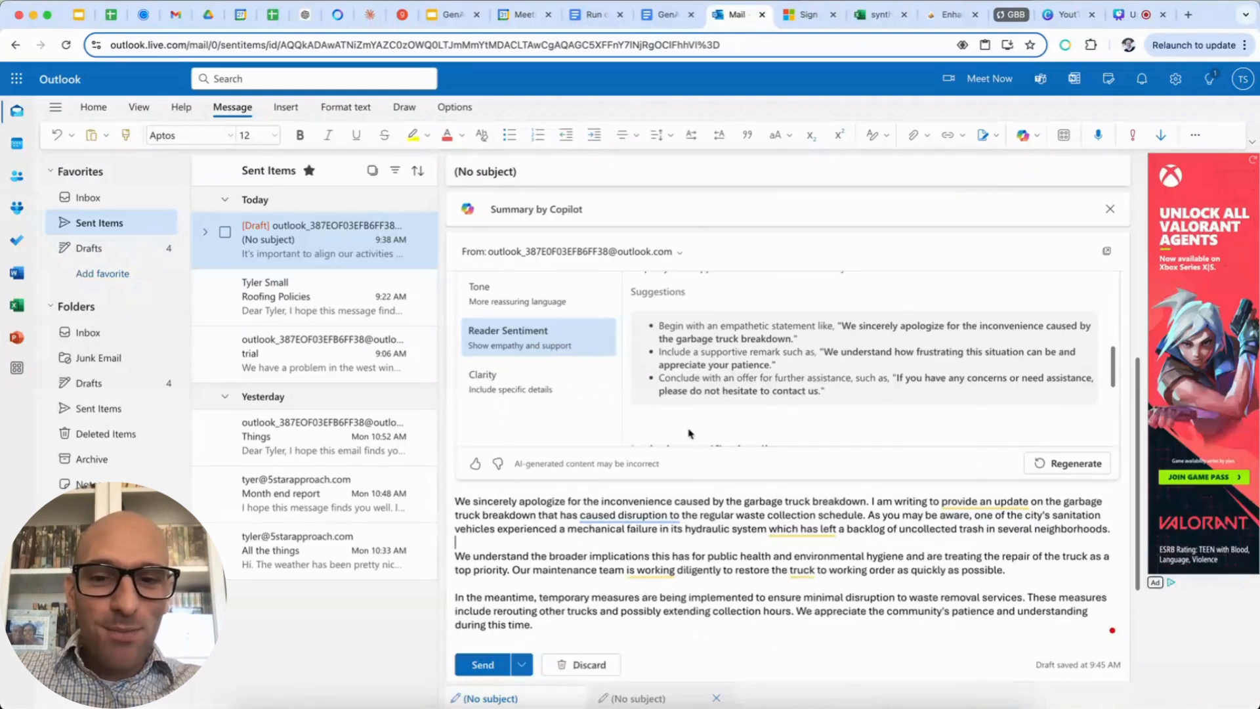
{"action": "scroll", "coordinate": [689, 432], "scroll_direction": "down", "scroll_amount": 3}
{"action": "scroll", "coordinate": [689, 429], "scroll_direction": "down", "scroll_amount": 5}
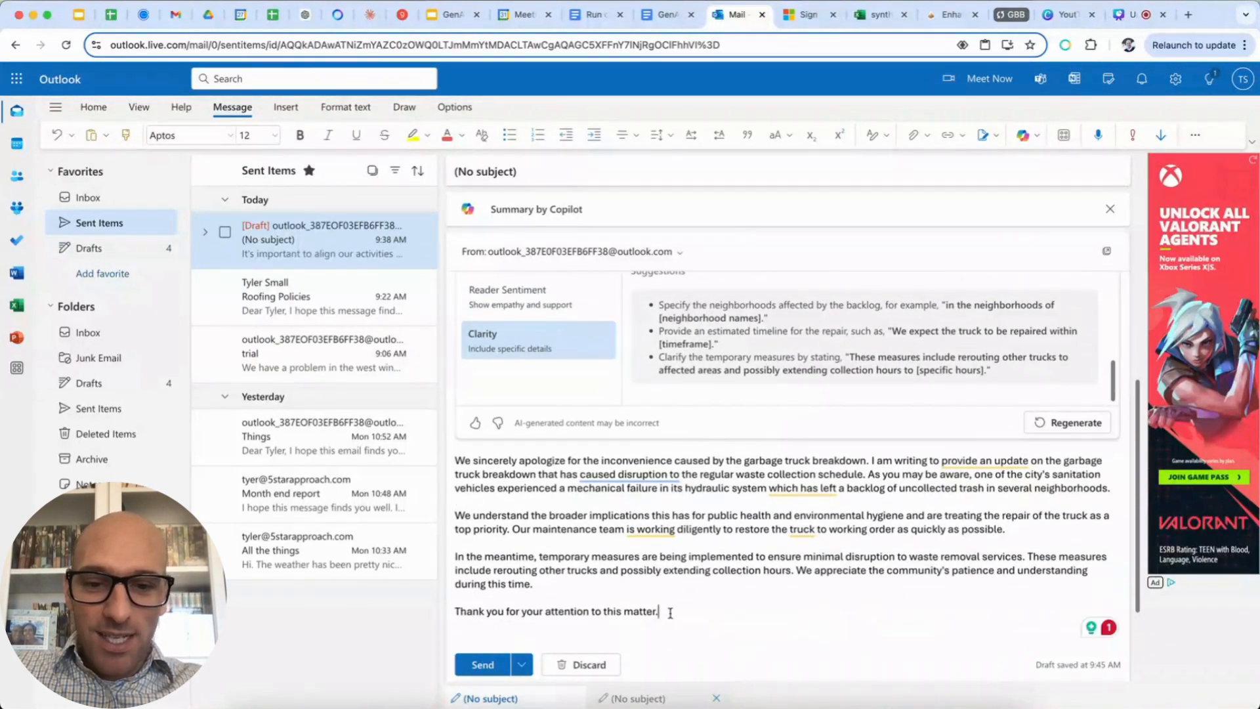
{"action": "left_click_drag", "start_coordinate": [670, 609], "coordinate": [487, 474]}
{"action": "key", "text": "ctrl+v"}
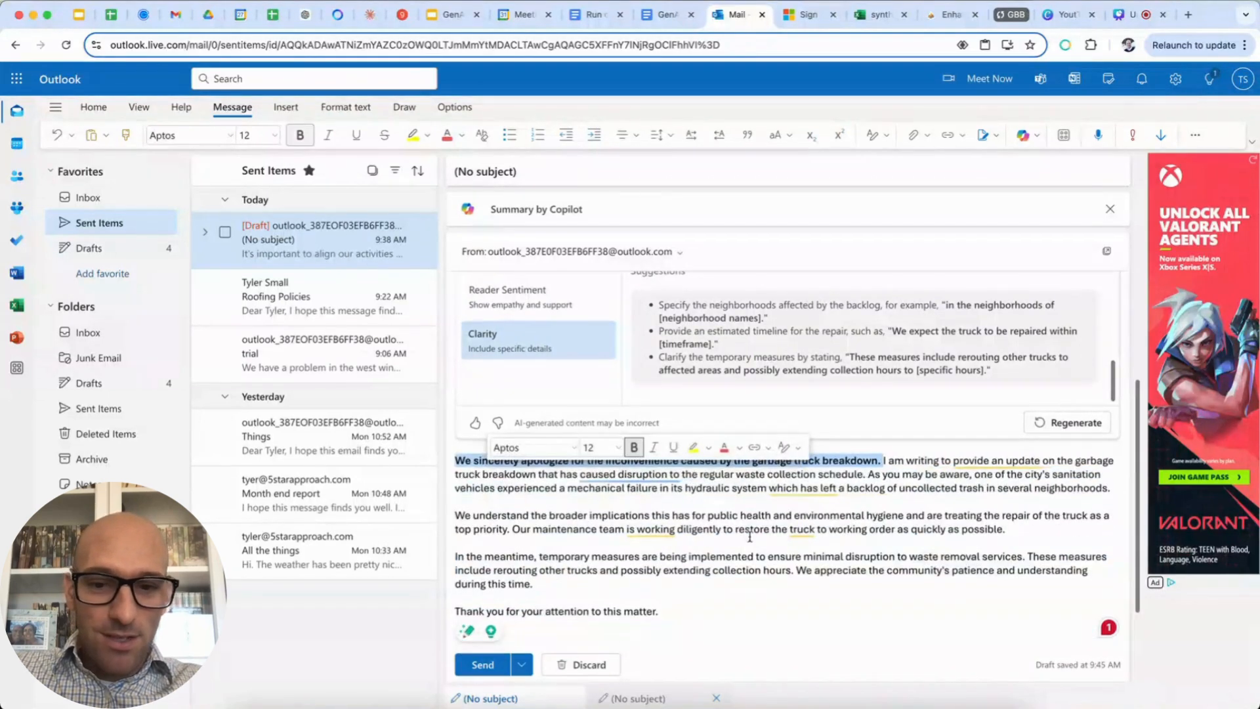
{"action": "key", "text": "ctrl+z"}
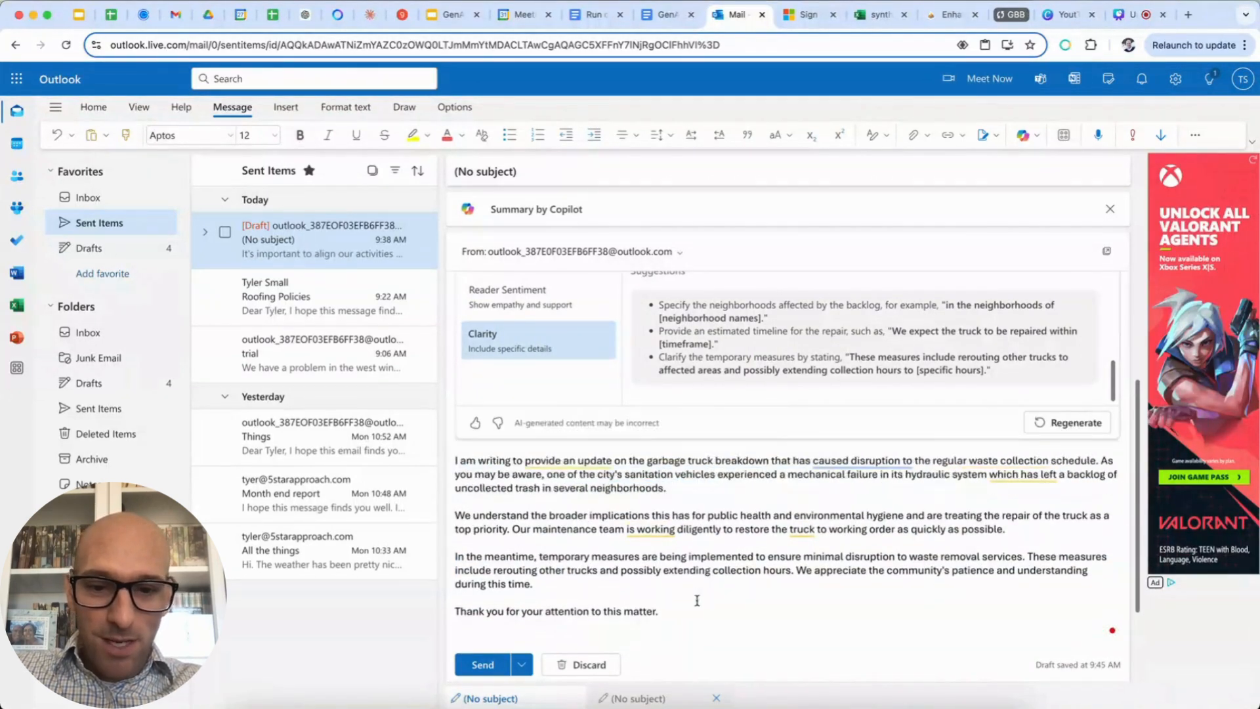
- Copy the whole email body and submit it to ChatGPT with the prompt "rewrite this email for tone, sentiment and clarity:"
{"action": "left_click_drag", "start_coordinate": [683, 614], "coordinate": [457, 460]}
{"action": "key", "text": "super+c"}
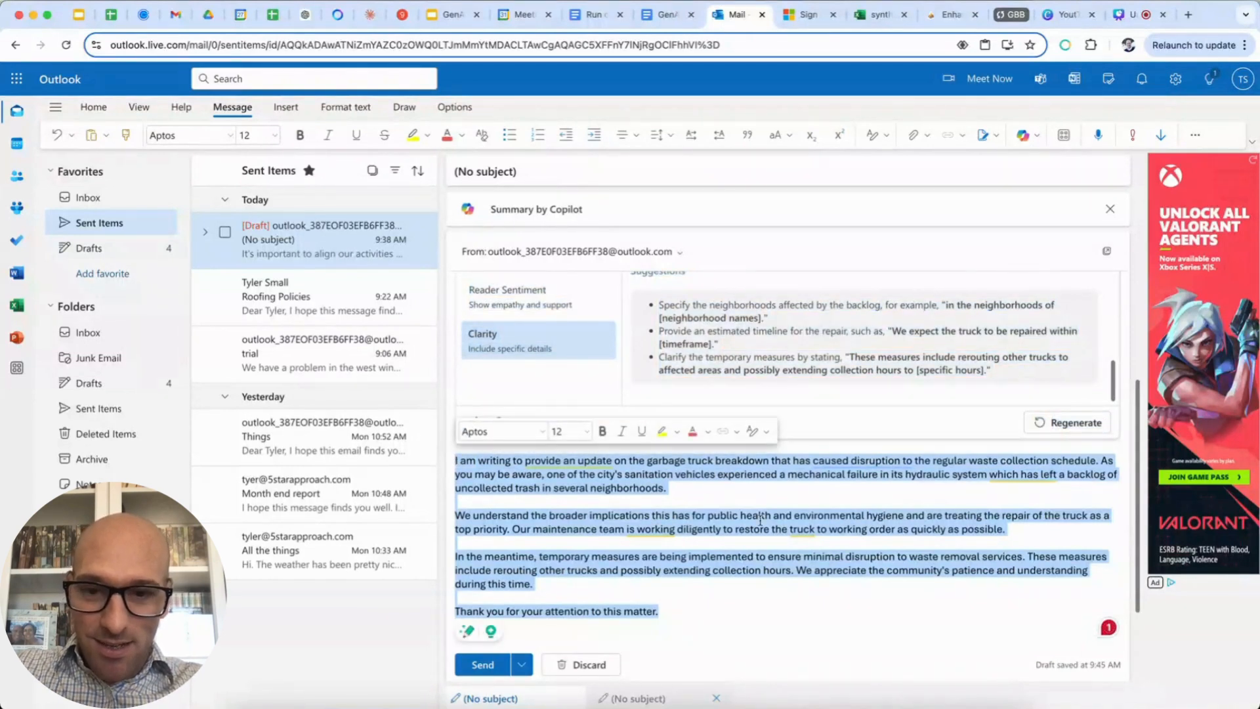
{"action": "scroll", "coordinate": [586, 354], "scroll_direction": "up", "scroll_amount": 2}
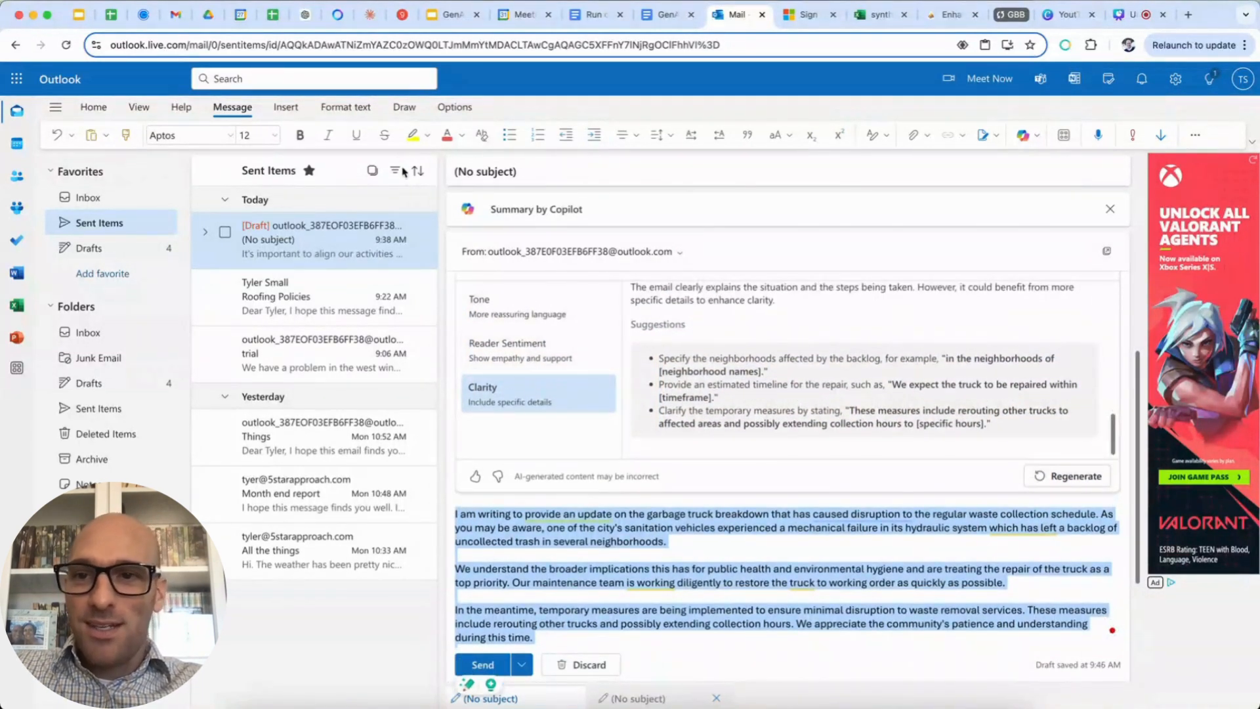
{"action": "left_click", "coordinate": [305, 15]}
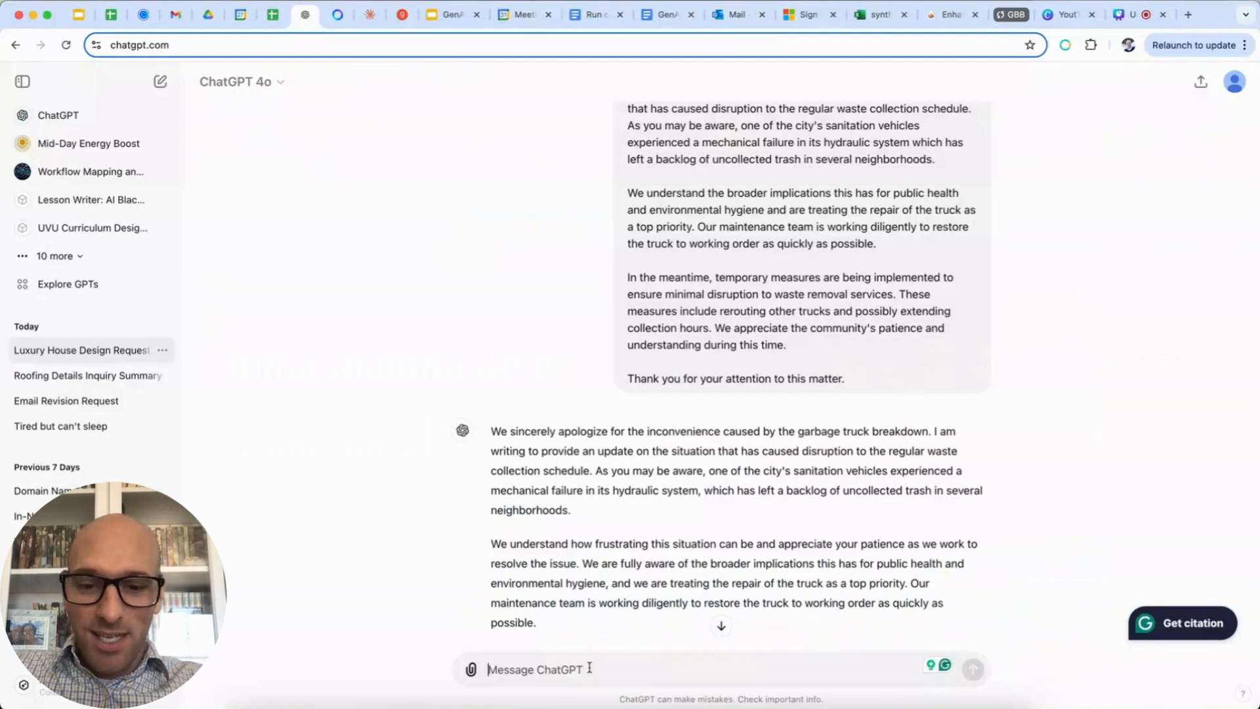
{"action": "type", "text": "rewrite this email for tone"}
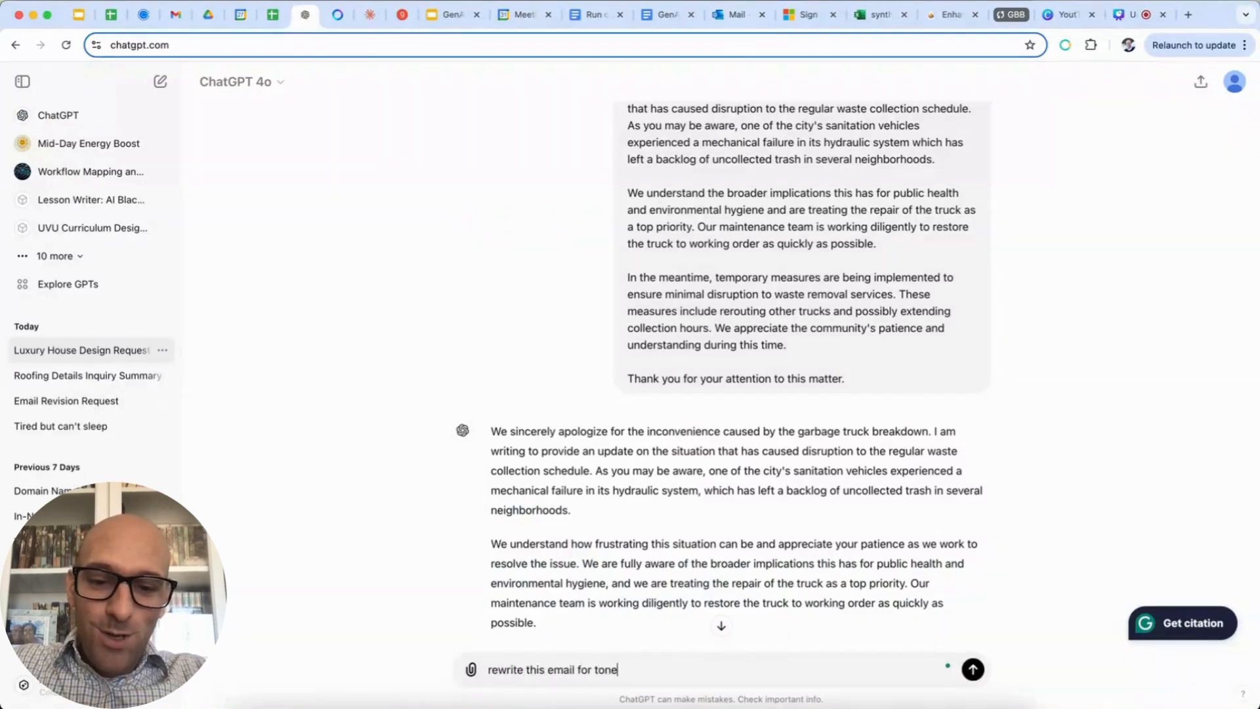
{"action": "type", "text": ", sentiment and clar"}
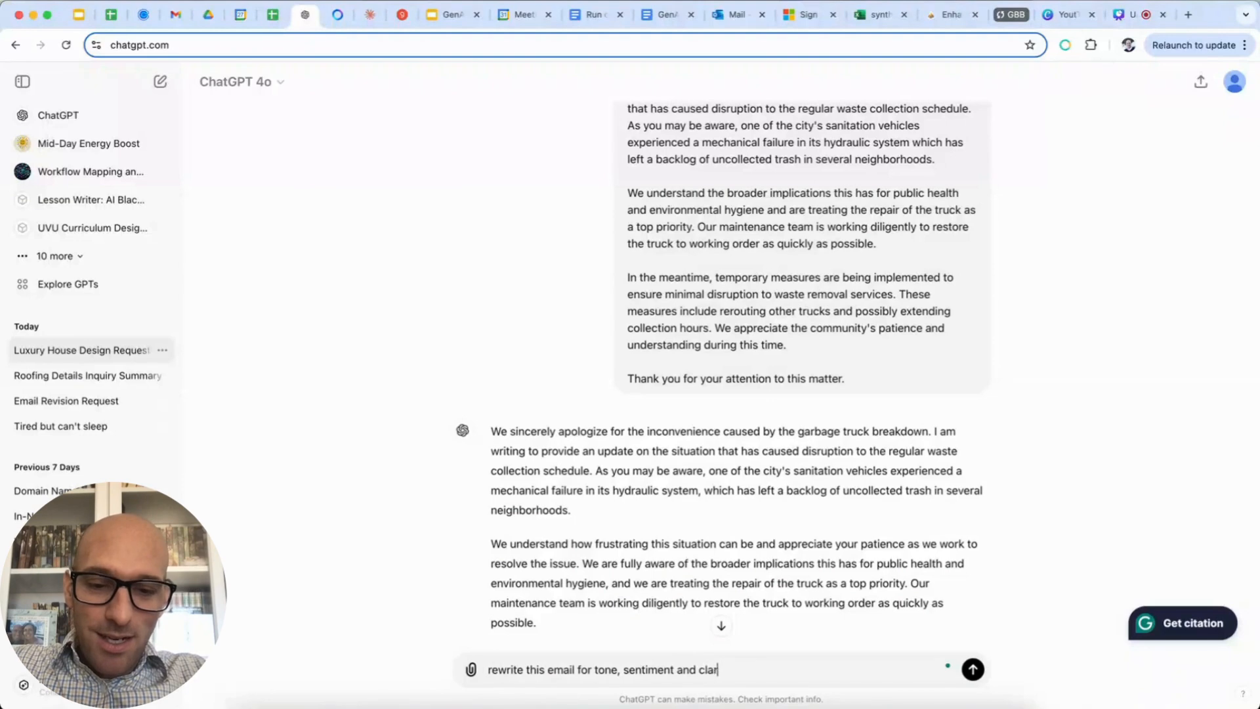
{"action": "type", "text": "ity:  I"}
{"action": "key", "text": "super+v"}
{"action": "key", "text": "Return"}
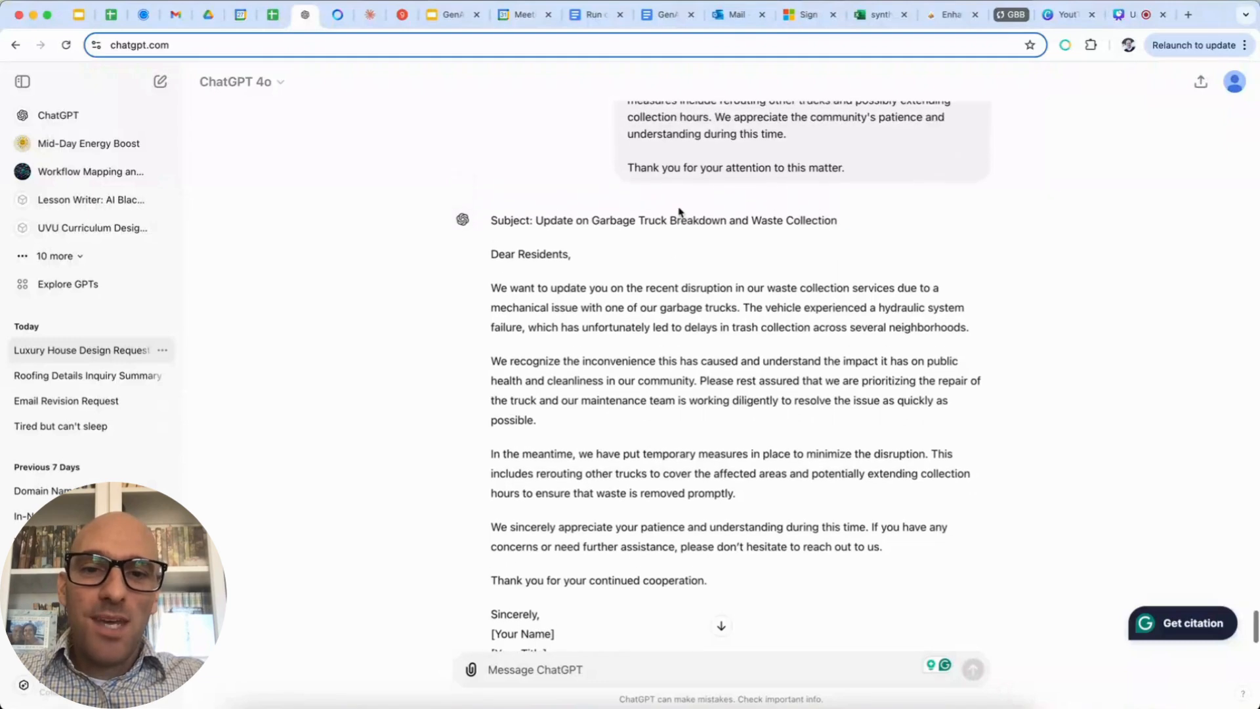
- Compare ChatGPT's new rewrite with the Clarity suggestions, unchanged draft and available Copilot options in Outlook
{"action": "scroll", "coordinate": [682, 209], "scroll_direction": "up", "scroll_amount": 1}
{"action": "left_click", "coordinate": [726, 20]}
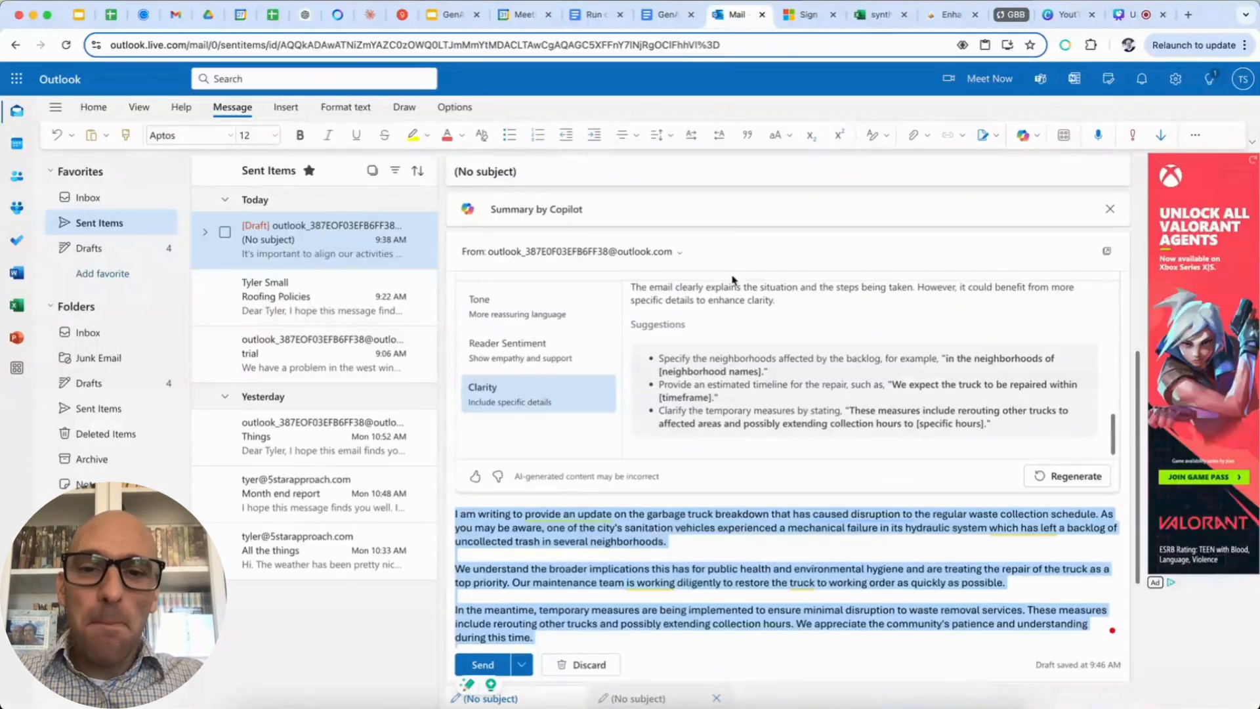
{"action": "scroll", "coordinate": [742, 447], "scroll_direction": "down", "scroll_amount": 3}
{"action": "left_click", "coordinate": [739, 448]}
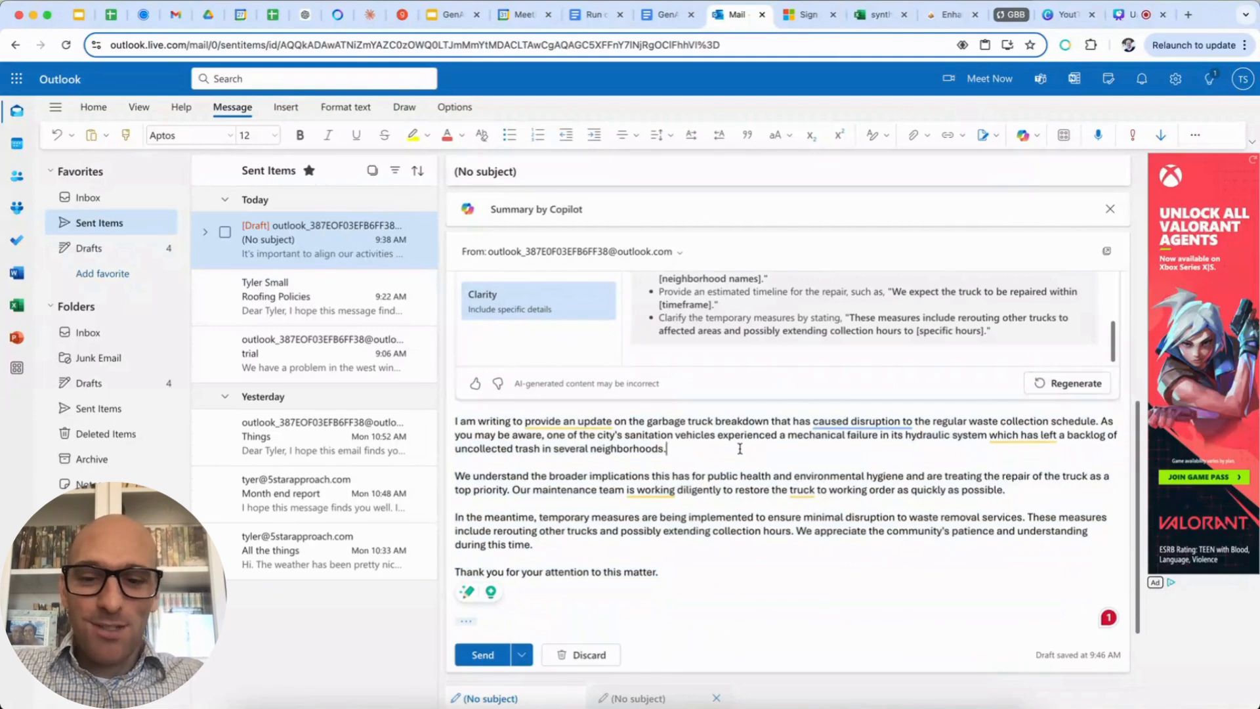
{"action": "scroll", "coordinate": [703, 461], "scroll_direction": "up", "scroll_amount": 2}
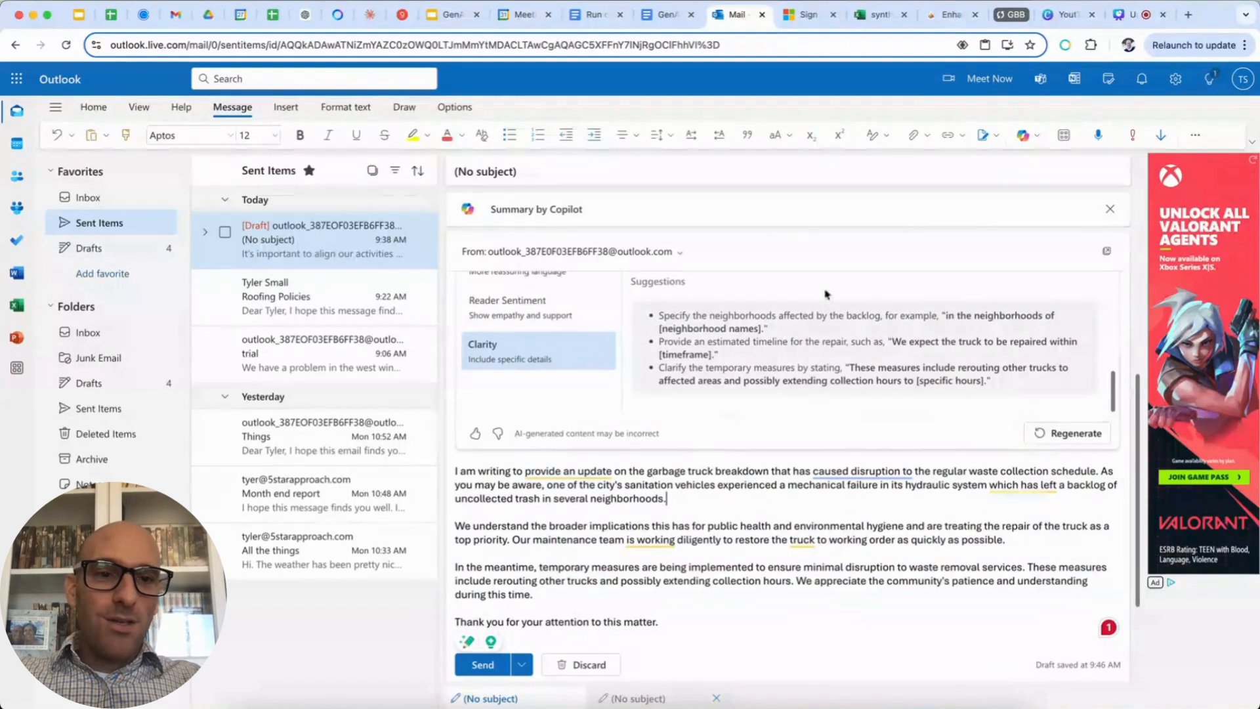
{"action": "left_click", "coordinate": [1032, 136]}
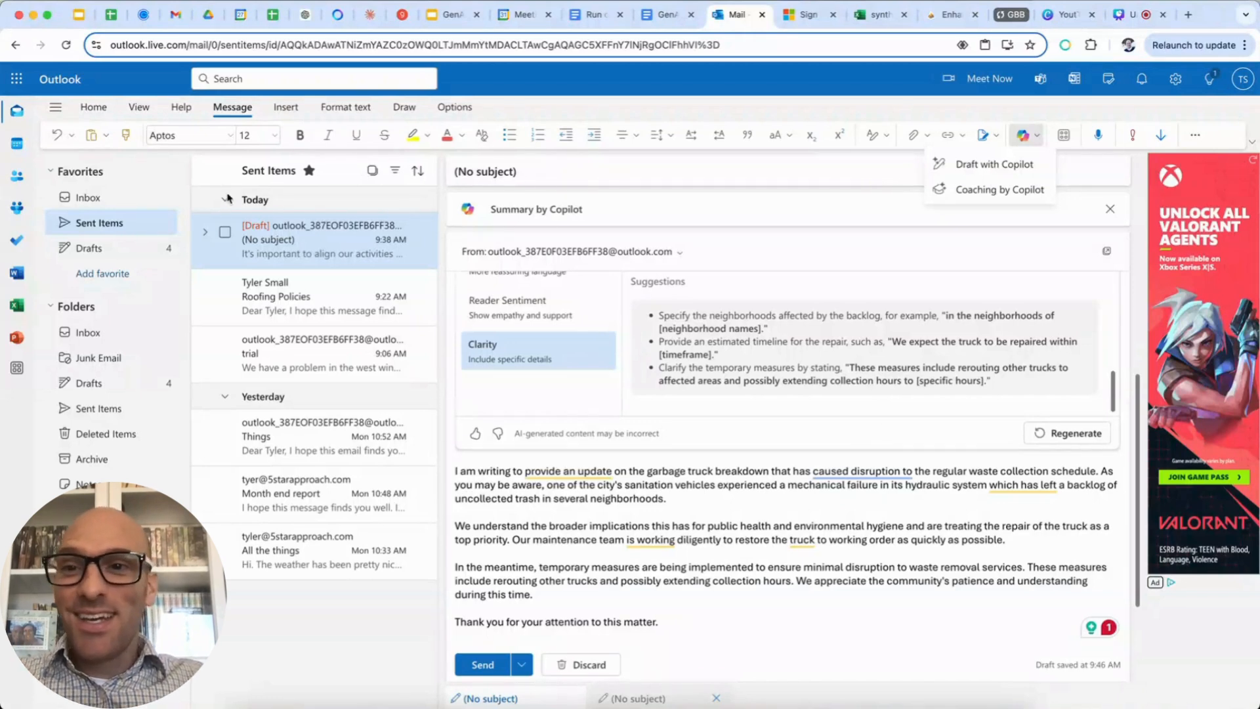
{"action": "left_click", "coordinate": [306, 14]}
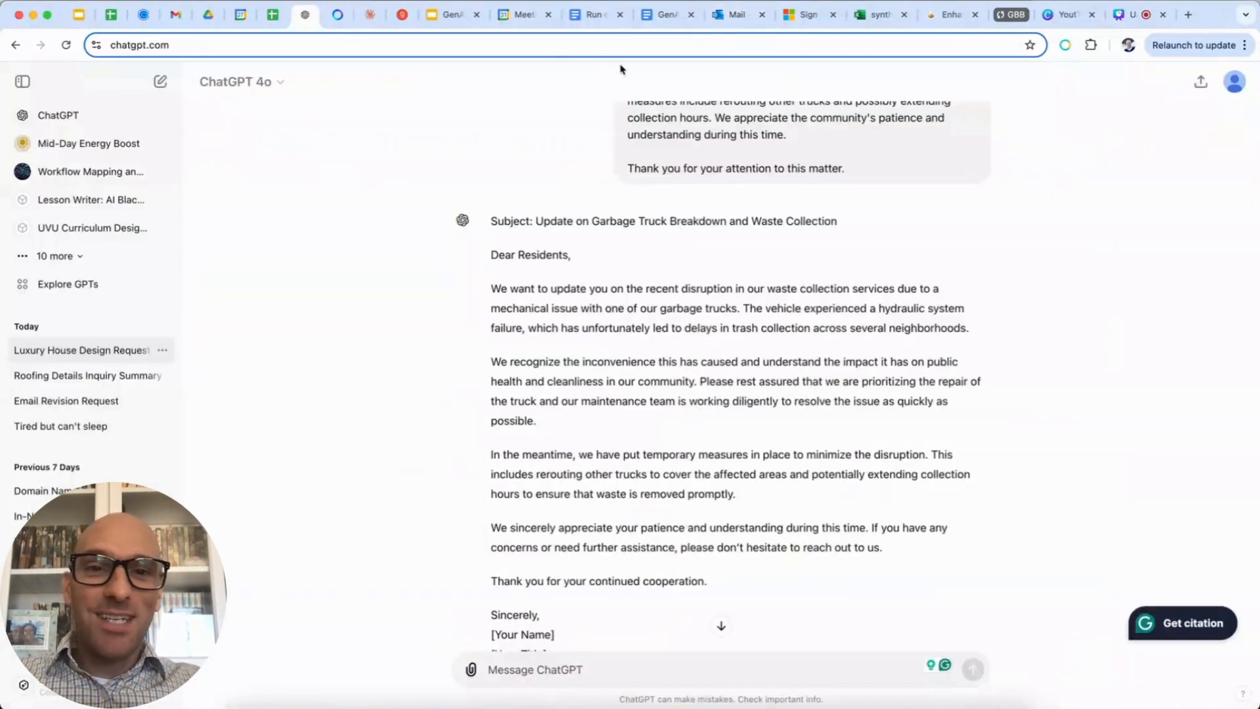
{"action": "left_click", "coordinate": [729, 18]}
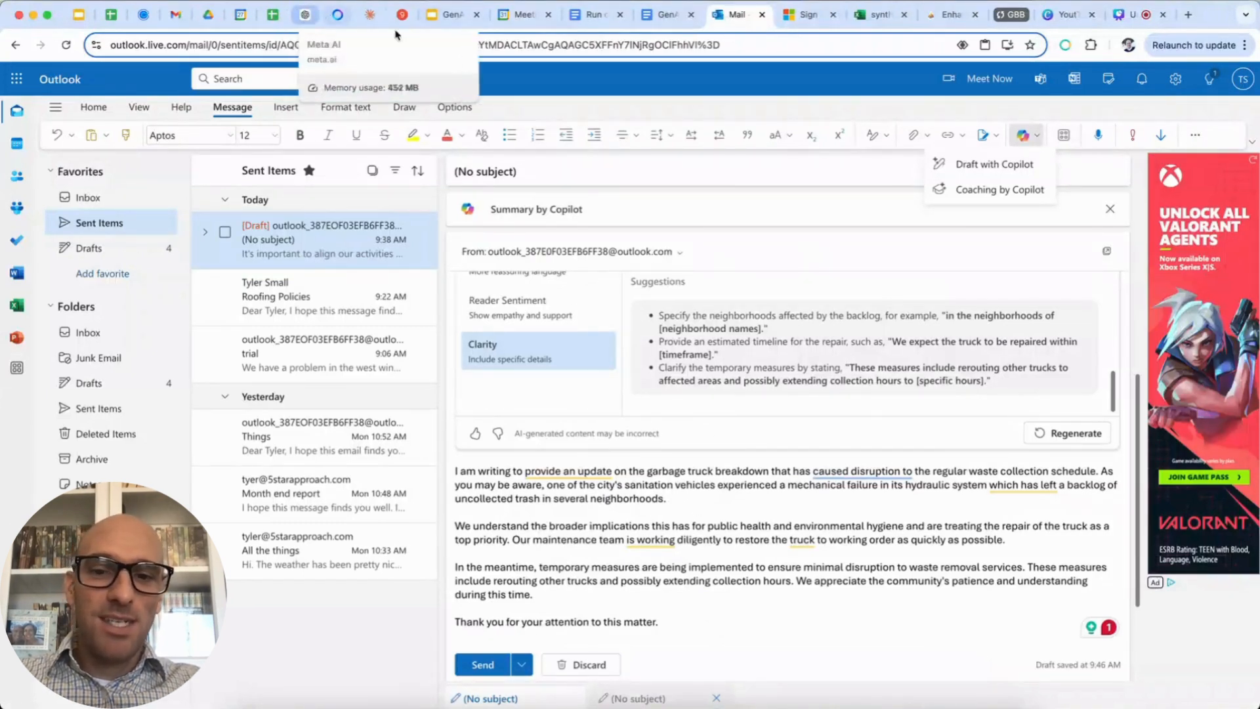
{"action": "left_click", "coordinate": [704, 483]}
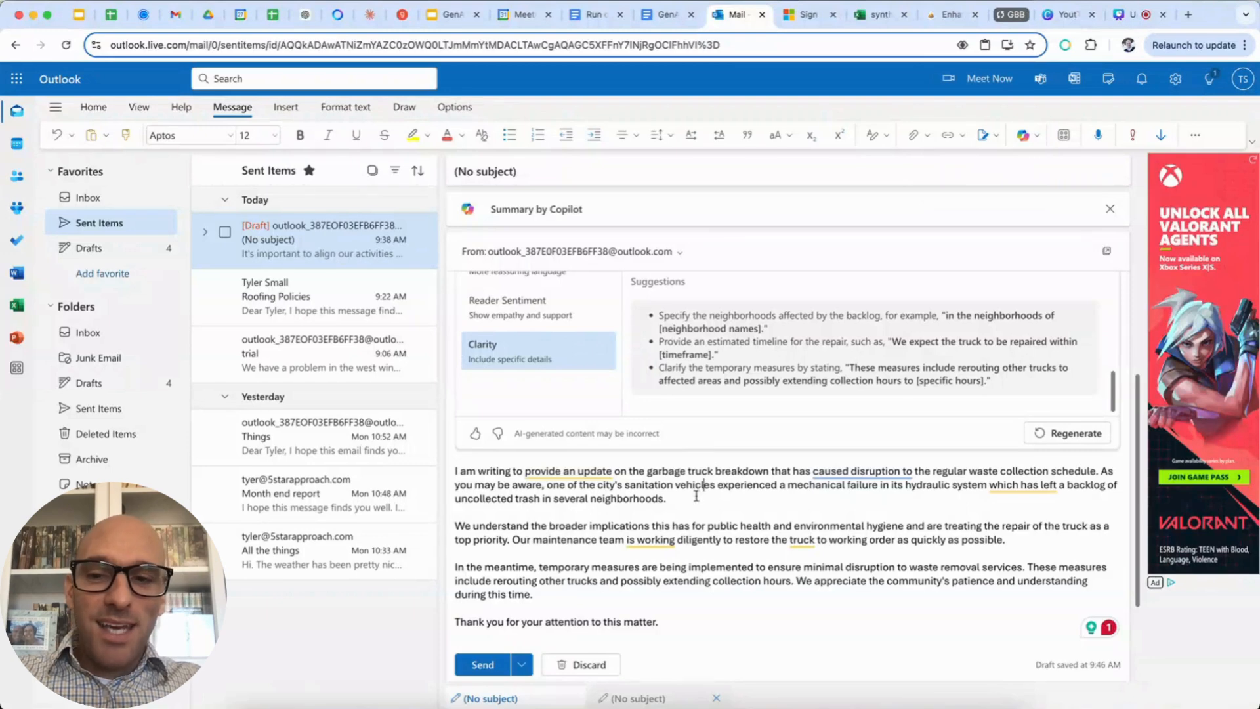
- Discard the garbage truck reply draft and open a reply to the Roofing Policies email with its quoted message expanded
{"action": "scroll", "coordinate": [697, 496], "scroll_direction": "down", "scroll_amount": 3}
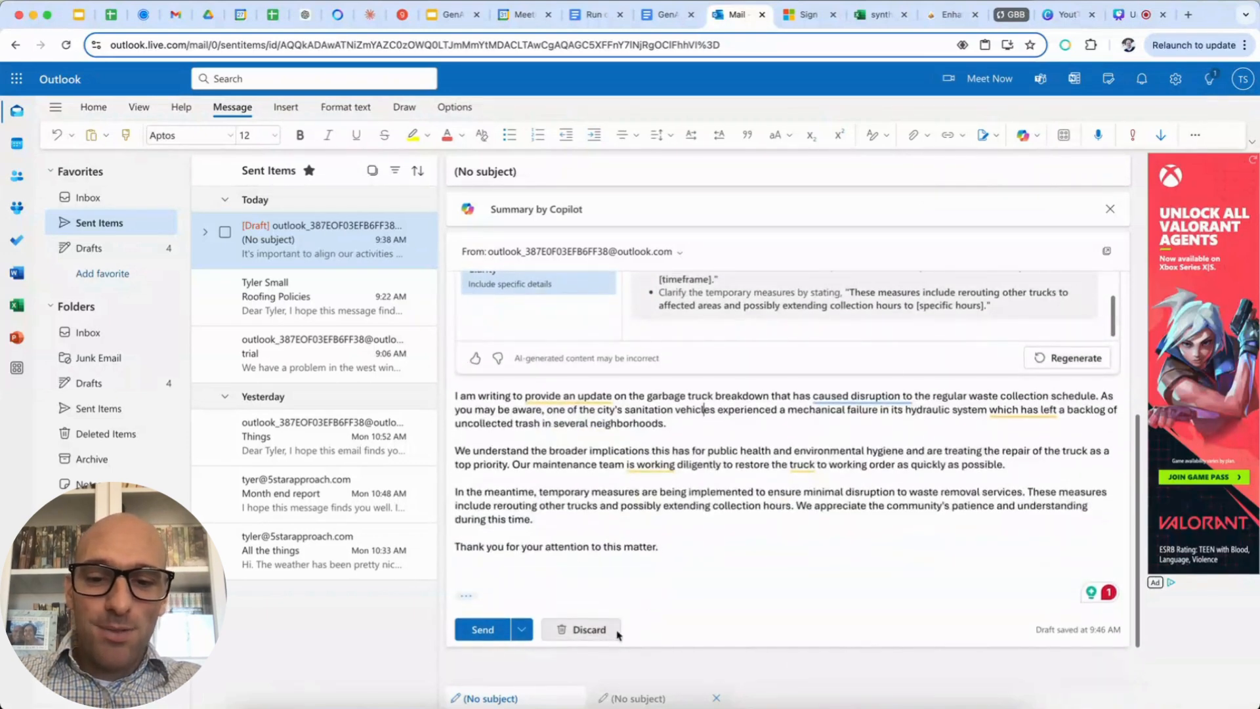
{"action": "left_click", "coordinate": [616, 631]}
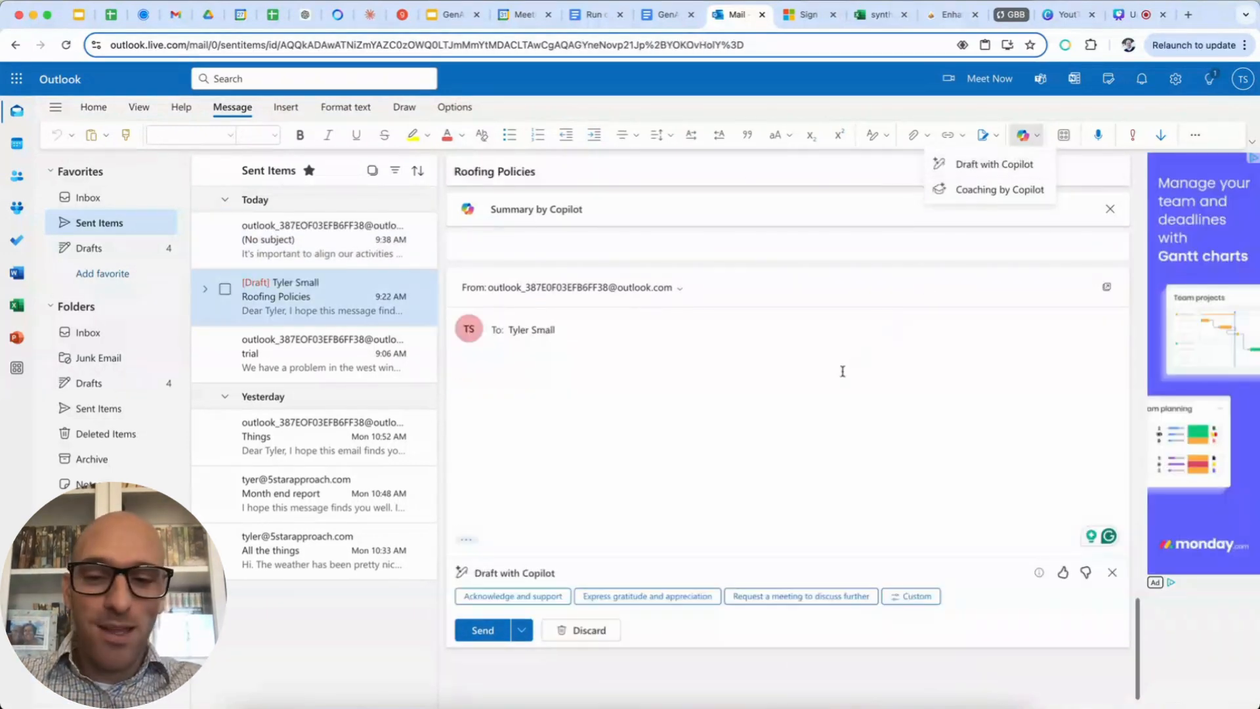
{"action": "left_click", "coordinate": [581, 576]}
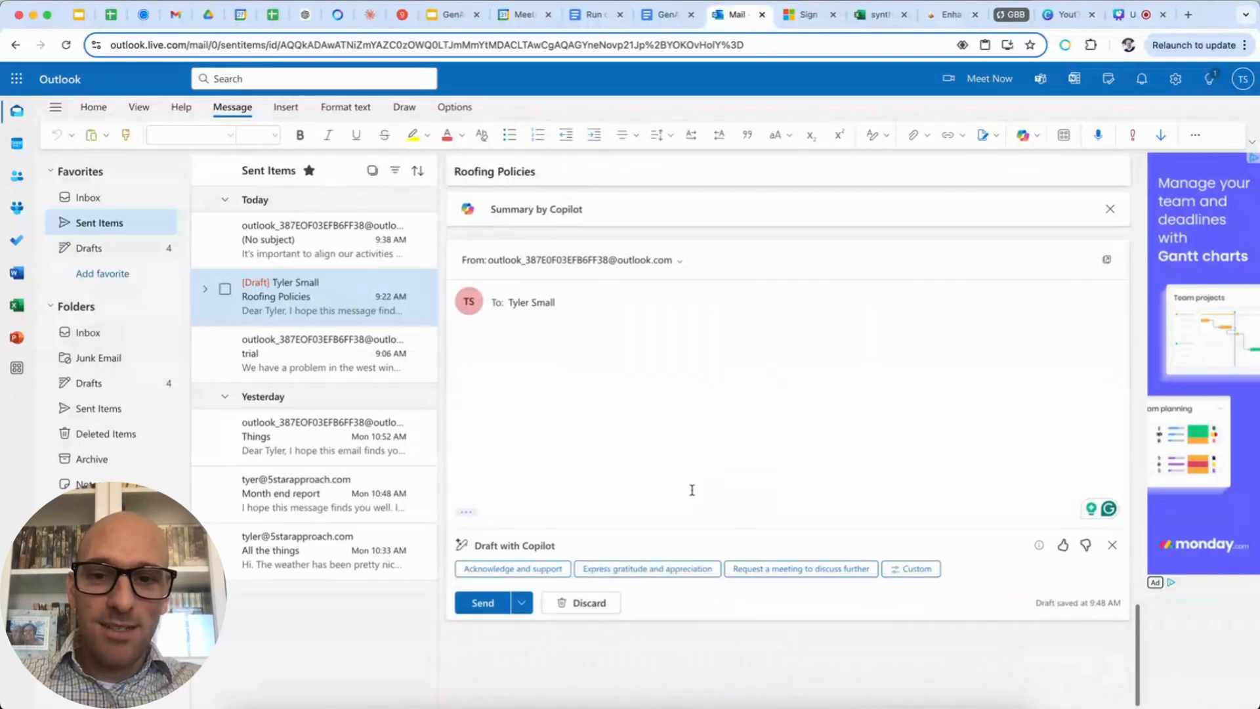
{"action": "left_click", "coordinate": [466, 531]}
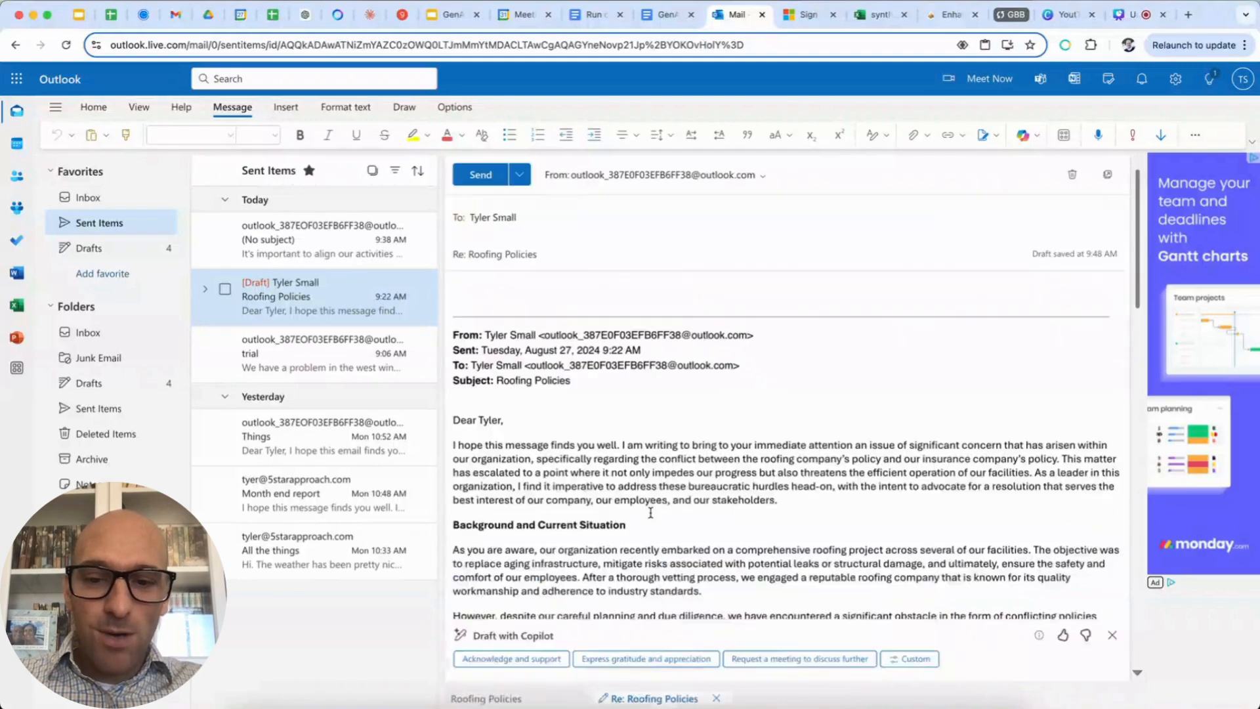
- Skim the quoted roofing email, generate a reply with Copilot's "Request a meeting to discuss further" suggestion, and review the draft
{"action": "scroll", "coordinate": [651, 511], "scroll_direction": "down", "scroll_amount": 3}
{"action": "scroll", "coordinate": [651, 510], "scroll_direction": "down", "scroll_amount": 10}
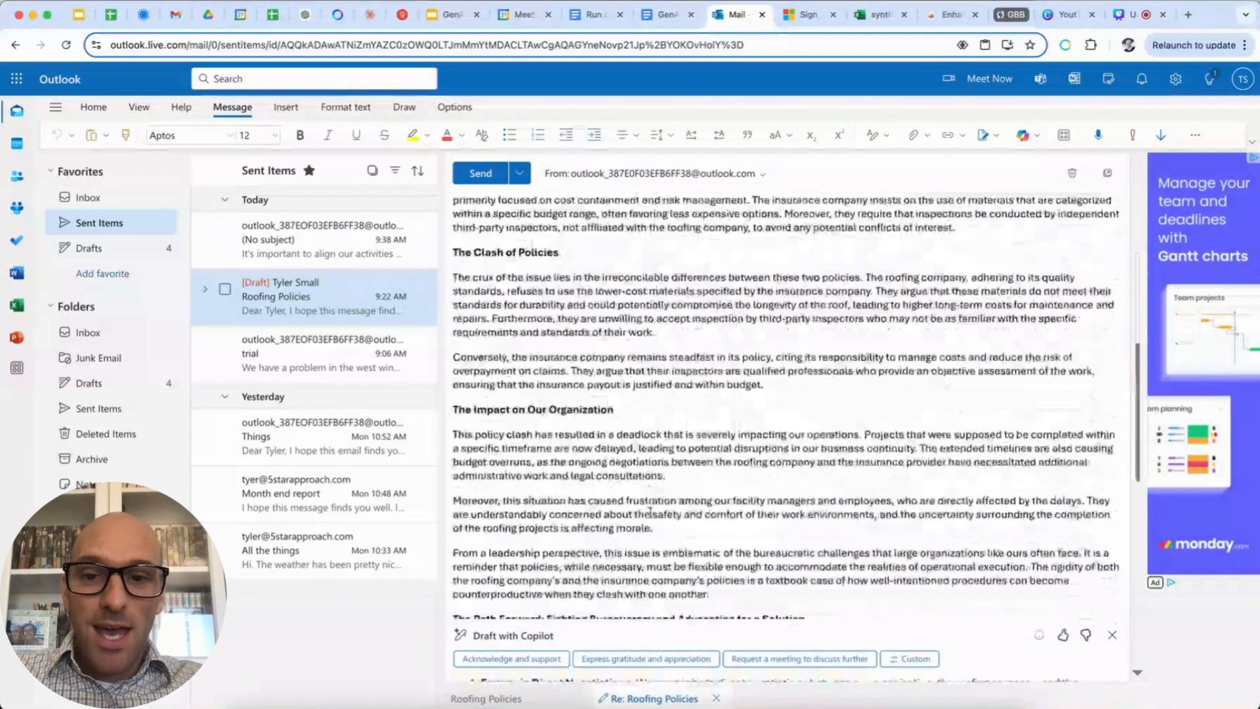
{"action": "scroll", "coordinate": [649, 511], "scroll_direction": "up", "scroll_amount": 10}
{"action": "scroll", "coordinate": [650, 512], "scroll_direction": "up", "scroll_amount": 3}
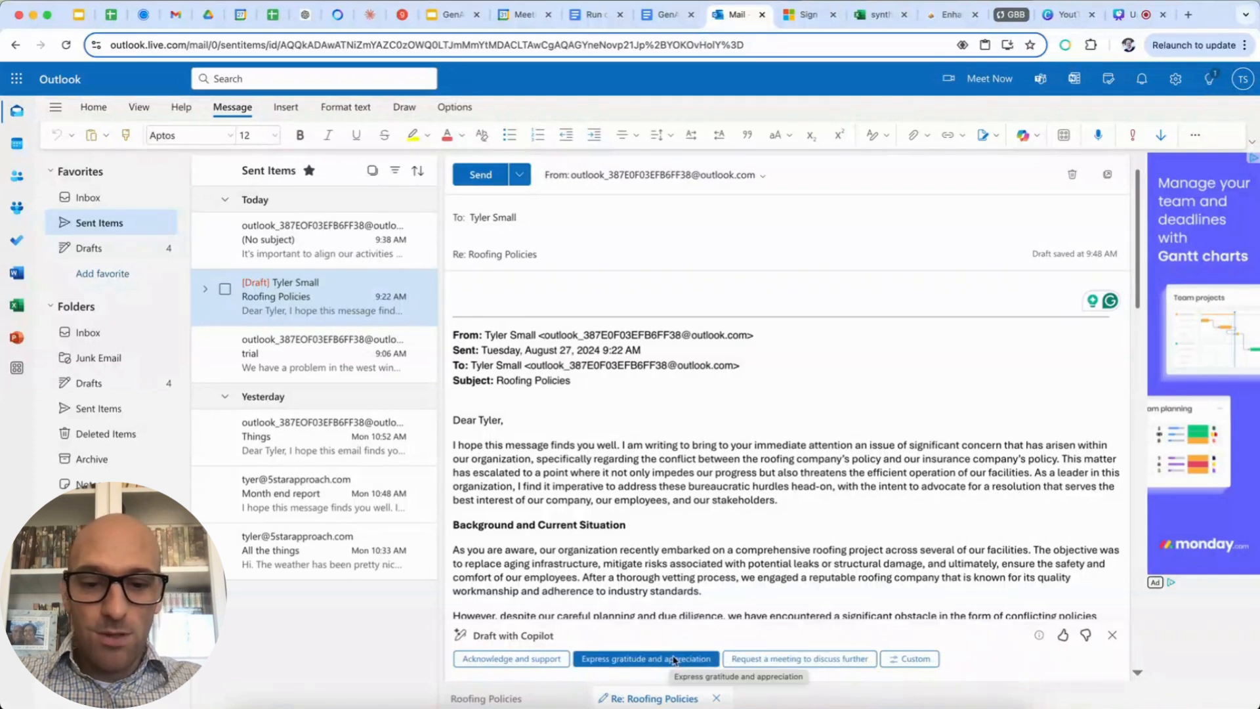
{"action": "left_click", "coordinate": [769, 660]}
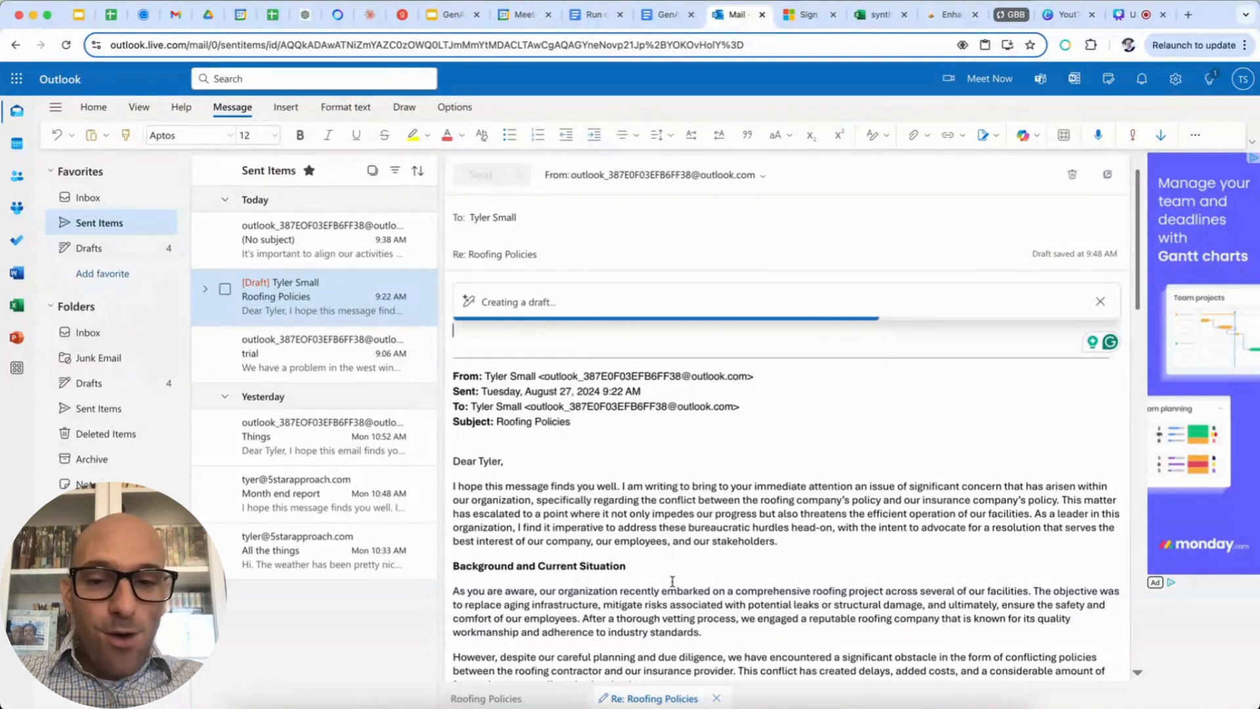
{"action": "scroll", "coordinate": [672, 581], "scroll_direction": "down", "scroll_amount": 2}
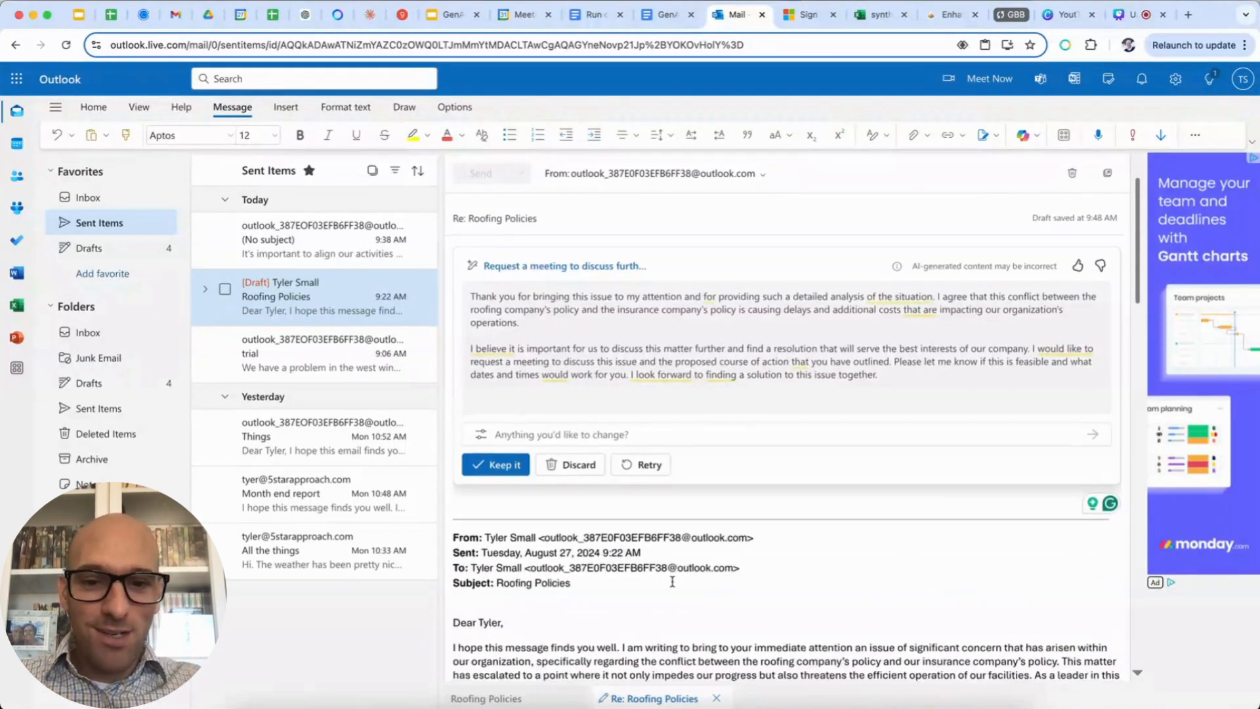
{"action": "scroll", "coordinate": [672, 581], "scroll_direction": "down", "scroll_amount": 1}
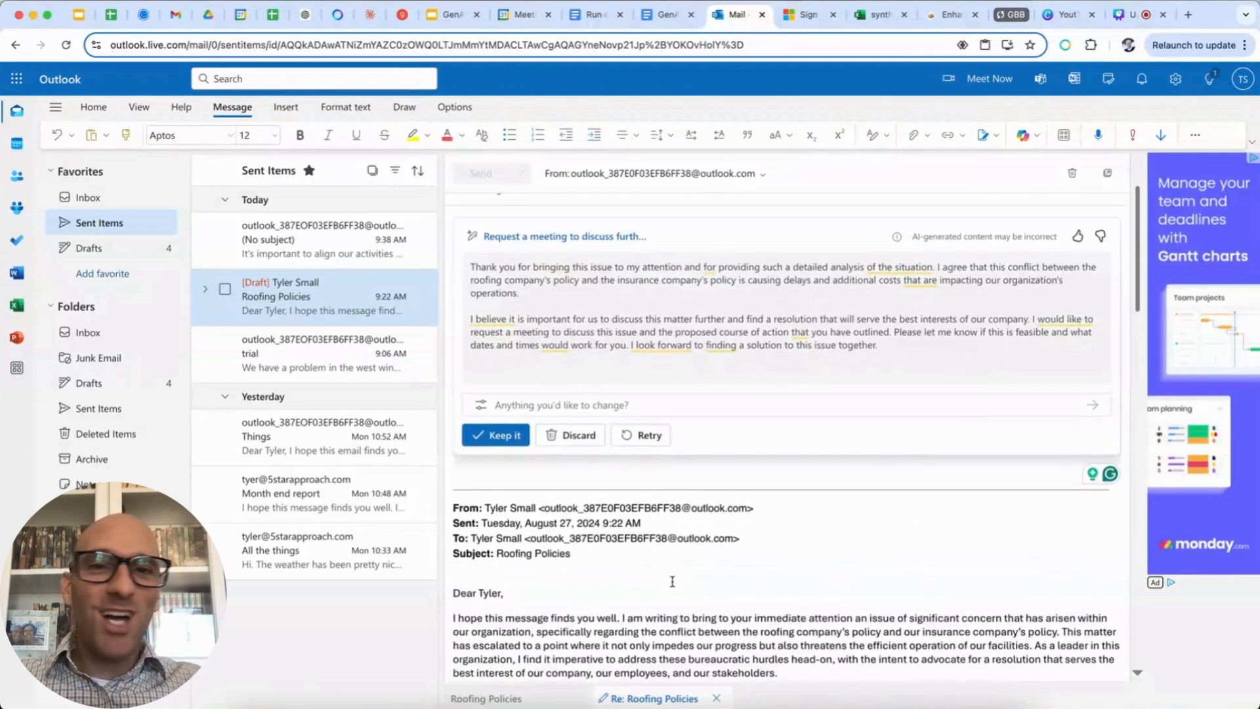
{"action": "scroll", "coordinate": [673, 581], "scroll_direction": "down", "scroll_amount": 1}
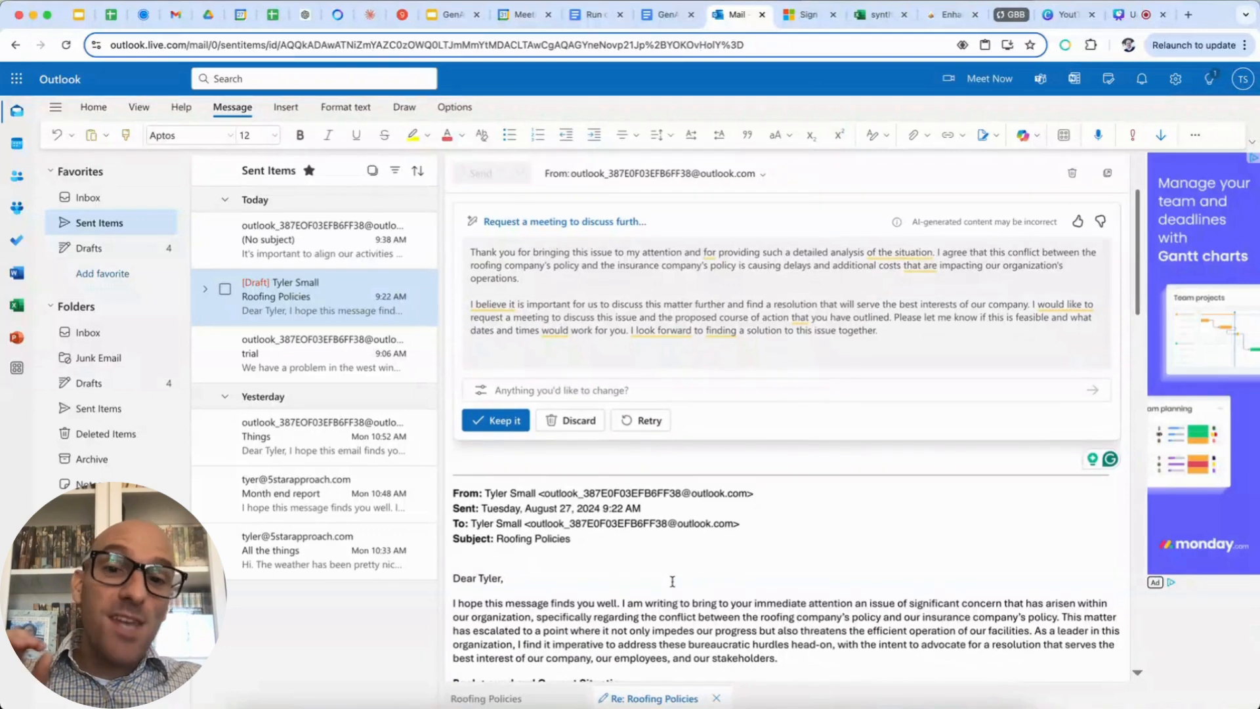
{"action": "scroll", "coordinate": [672, 581], "scroll_direction": "down", "scroll_amount": 1}
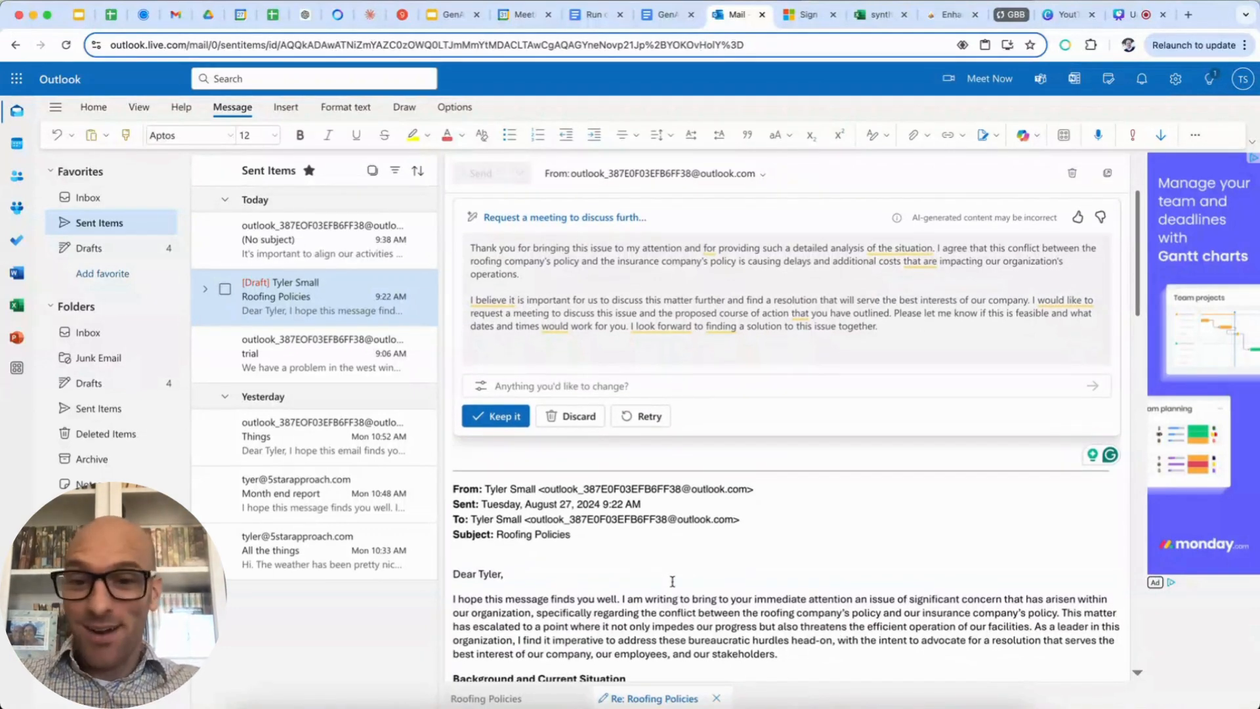
{"action": "scroll", "coordinate": [672, 581], "scroll_direction": "up", "scroll_amount": 1}
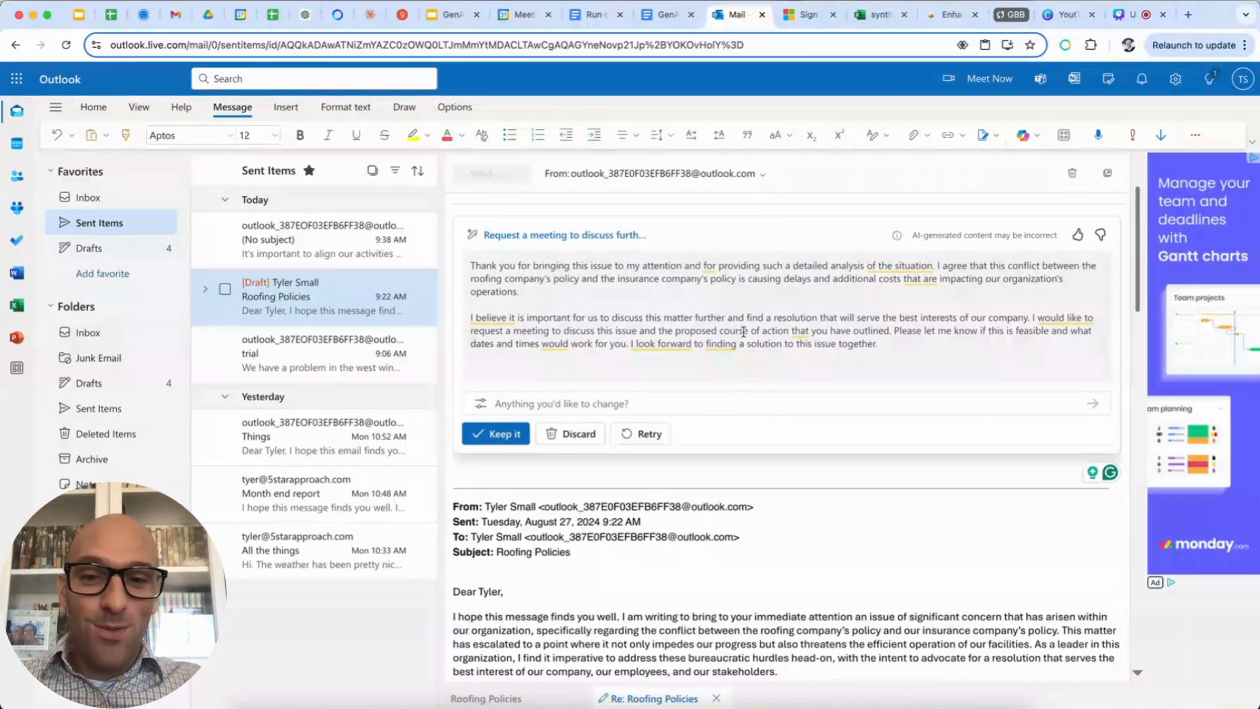
- Read through the Copilot-generated meeting request reply, examining its opening paragraph against the quoted roofing email
{"action": "scroll", "coordinate": [744, 333], "scroll_direction": "down", "scroll_amount": 1}
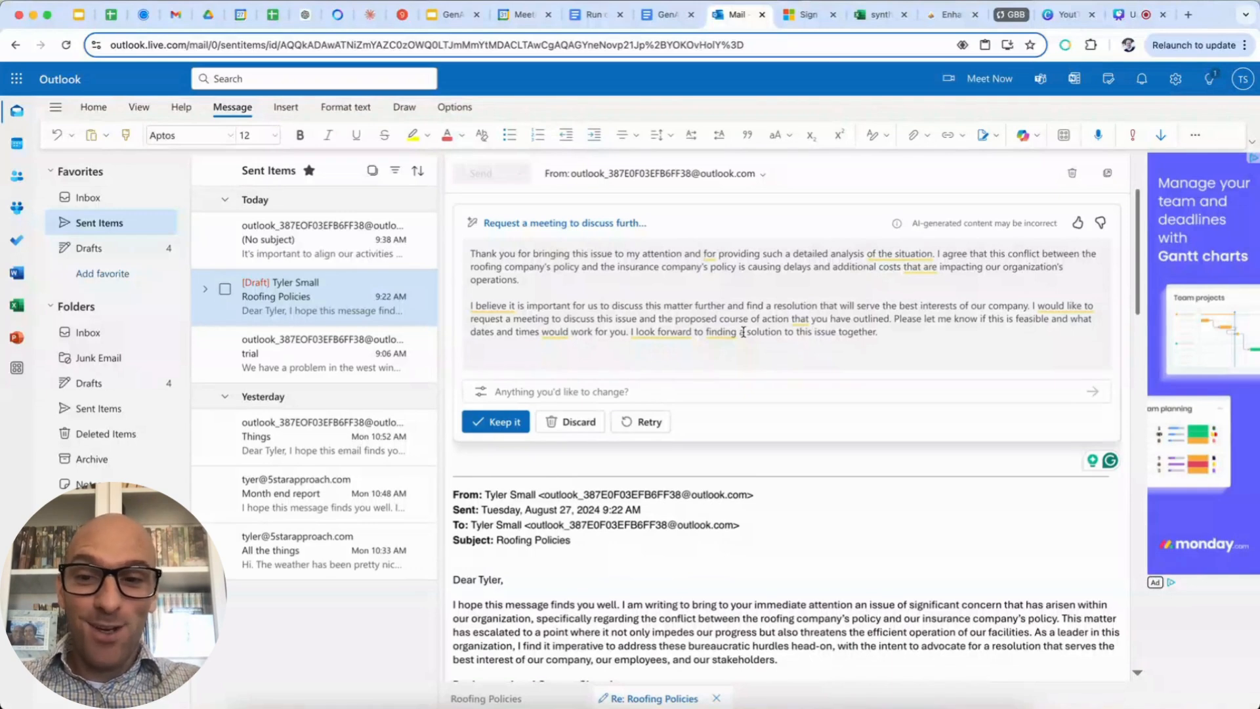
{"action": "scroll", "coordinate": [744, 333], "scroll_direction": "down", "scroll_amount": 2}
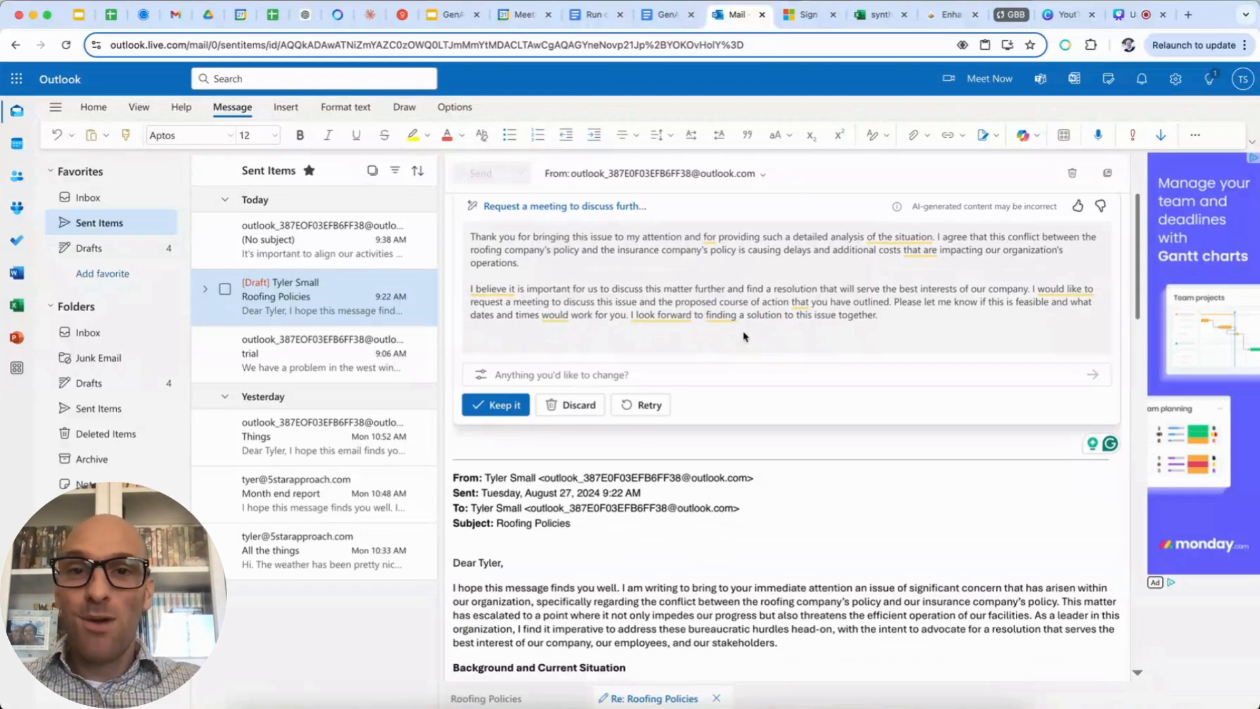
{"action": "scroll", "coordinate": [744, 336], "scroll_direction": "up", "scroll_amount": 5}
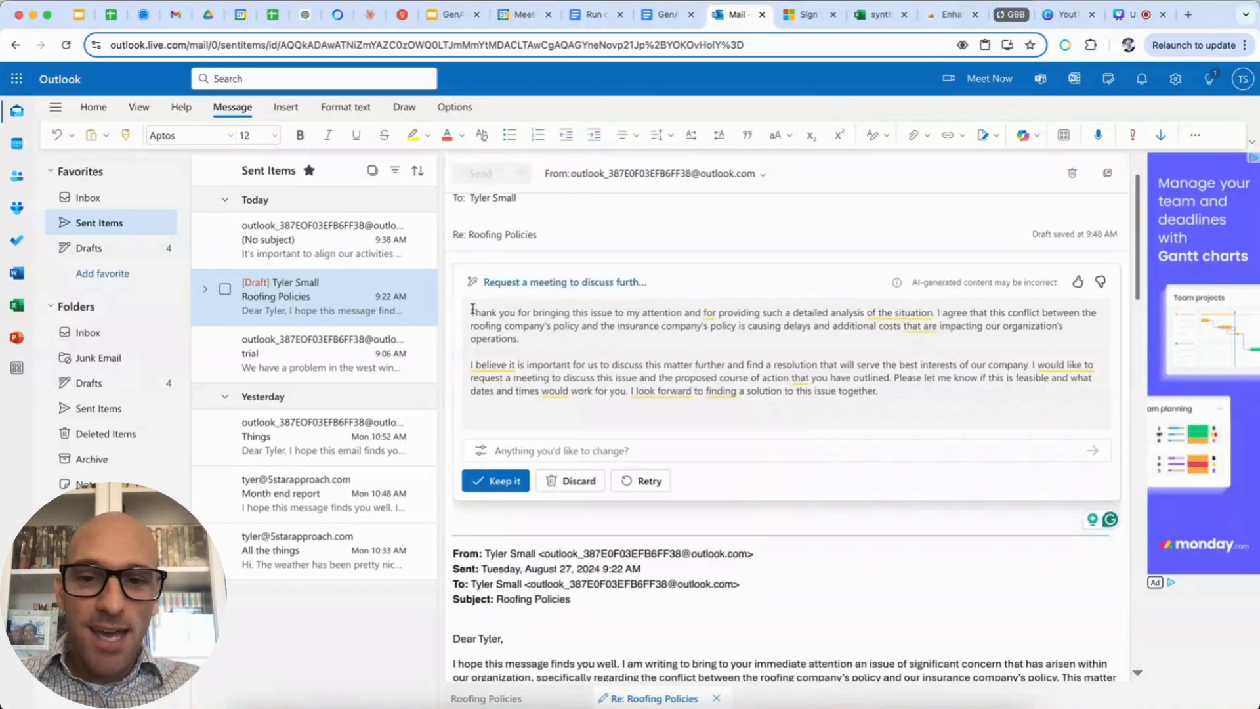
{"action": "left_click_drag", "start_coordinate": [472, 308], "coordinate": [683, 337]}
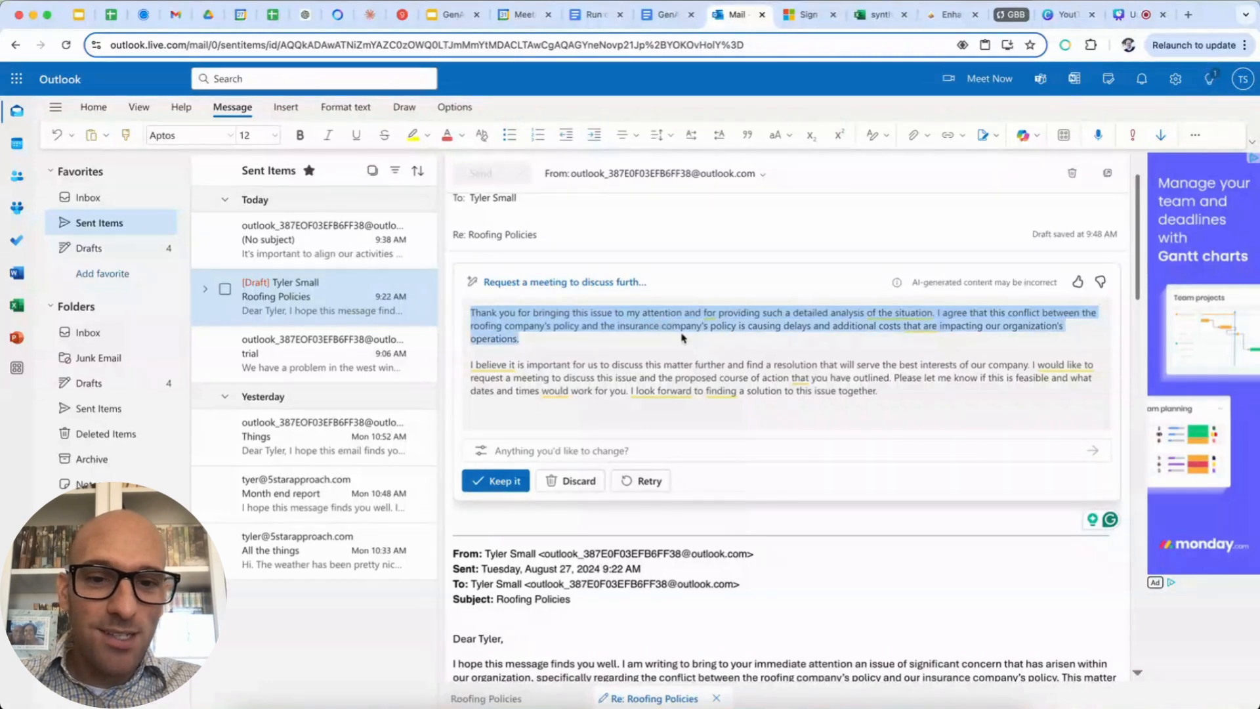
{"action": "left_click", "coordinate": [809, 320]}
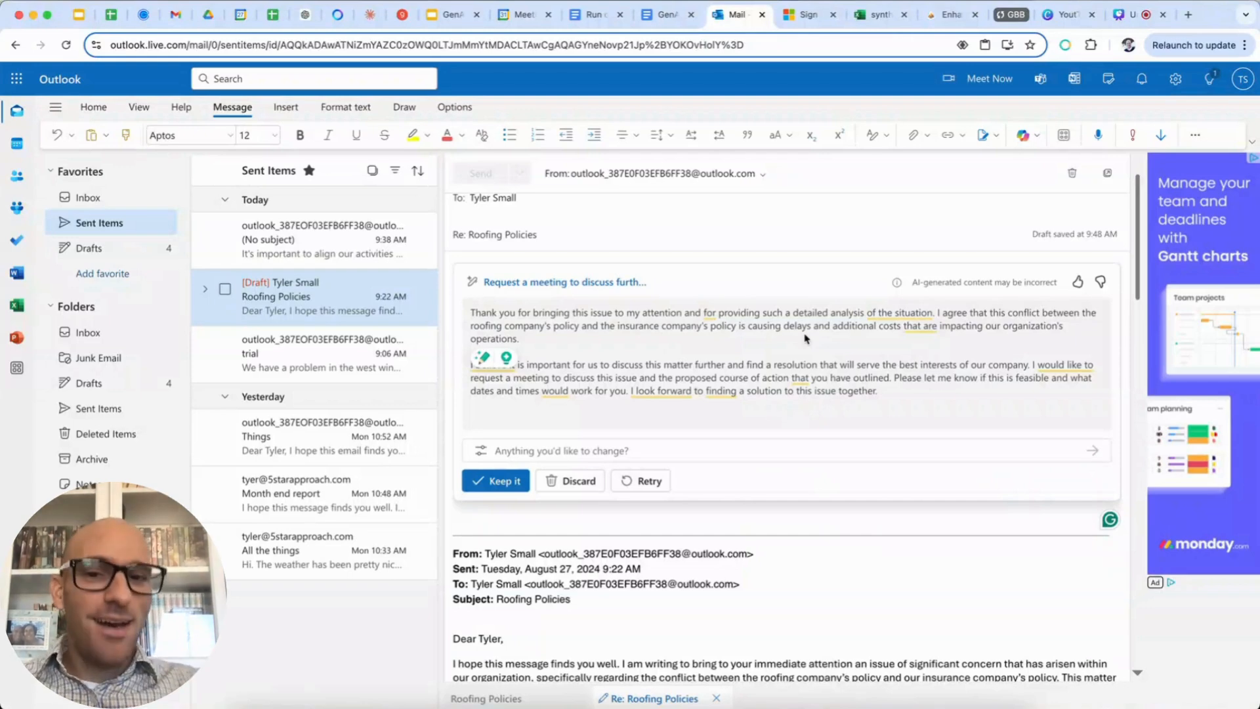
{"action": "scroll", "coordinate": [752, 330], "scroll_direction": "down", "scroll_amount": 1}
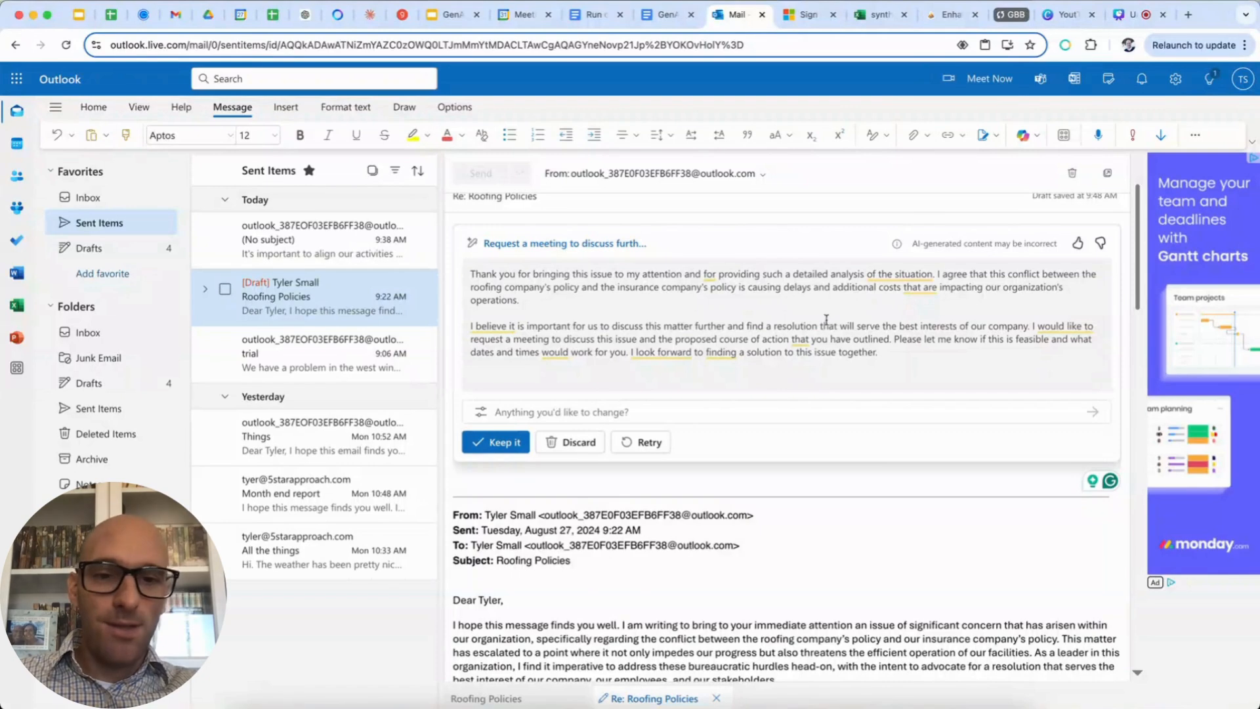
{"action": "scroll", "coordinate": [825, 322], "scroll_direction": "down", "scroll_amount": 1}
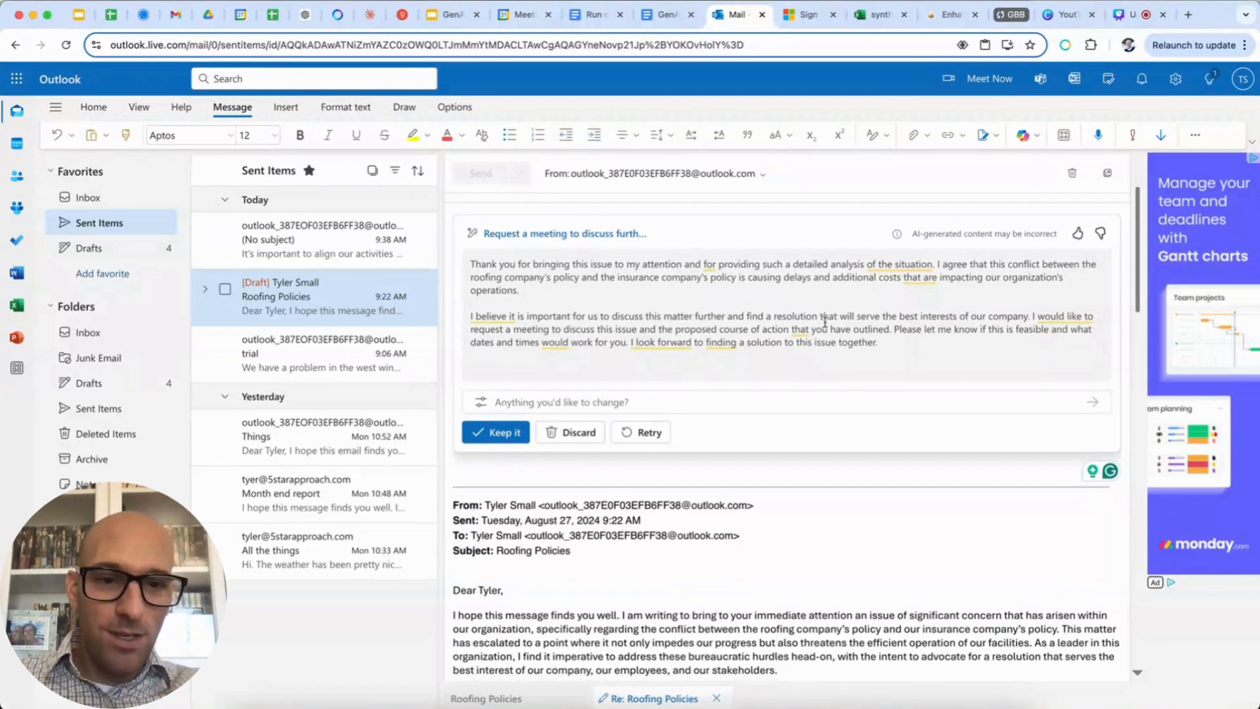
{"action": "scroll", "coordinate": [825, 322], "scroll_direction": "down", "scroll_amount": 1}
{"action": "scroll", "coordinate": [826, 324], "scroll_direction": "up", "scroll_amount": 2}
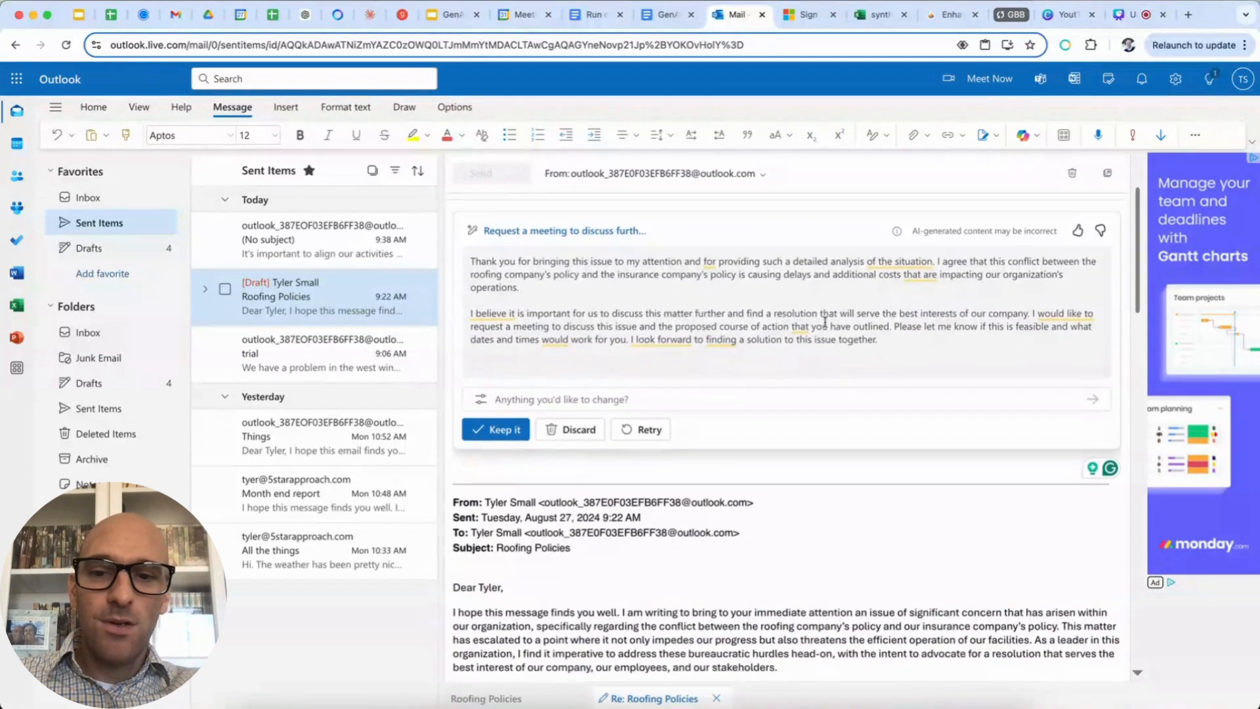
- Keep the generated reply in the message and review its sentence requesting a meeting
{"action": "left_click", "coordinate": [515, 446]}
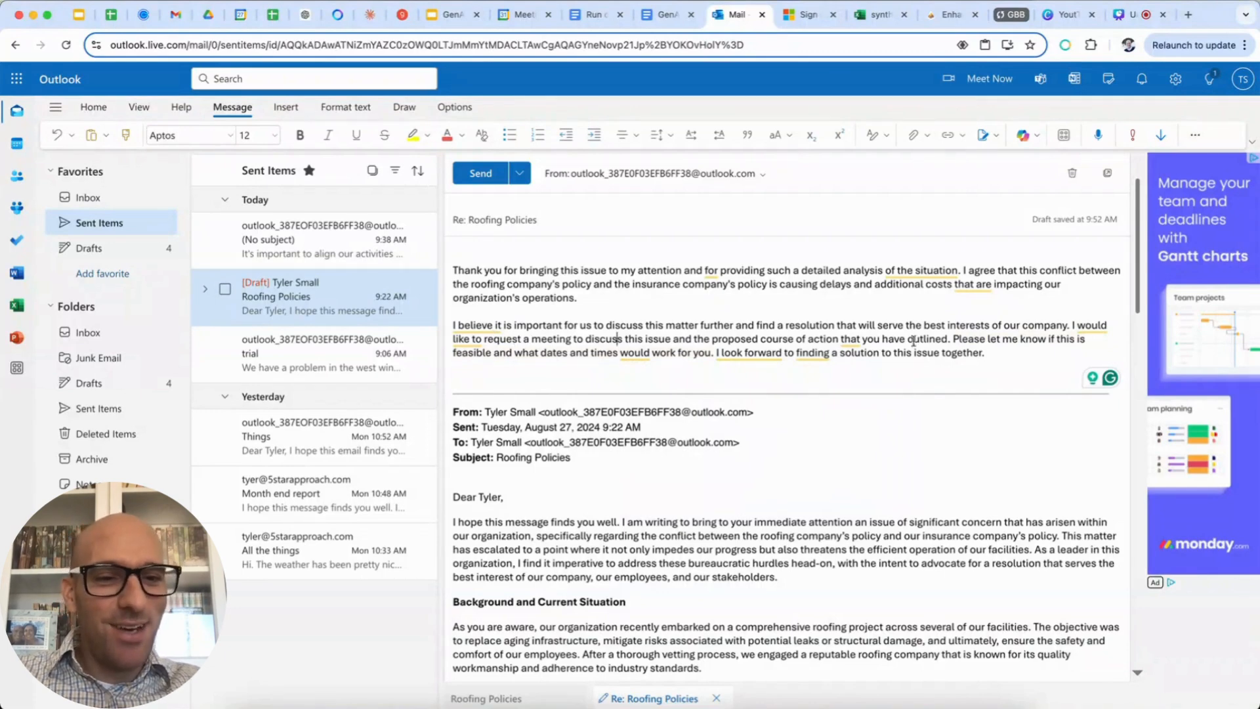
{"action": "left_click_drag", "start_coordinate": [540, 340], "coordinate": [906, 346]}
{"action": "left_click", "coordinate": [779, 340]}
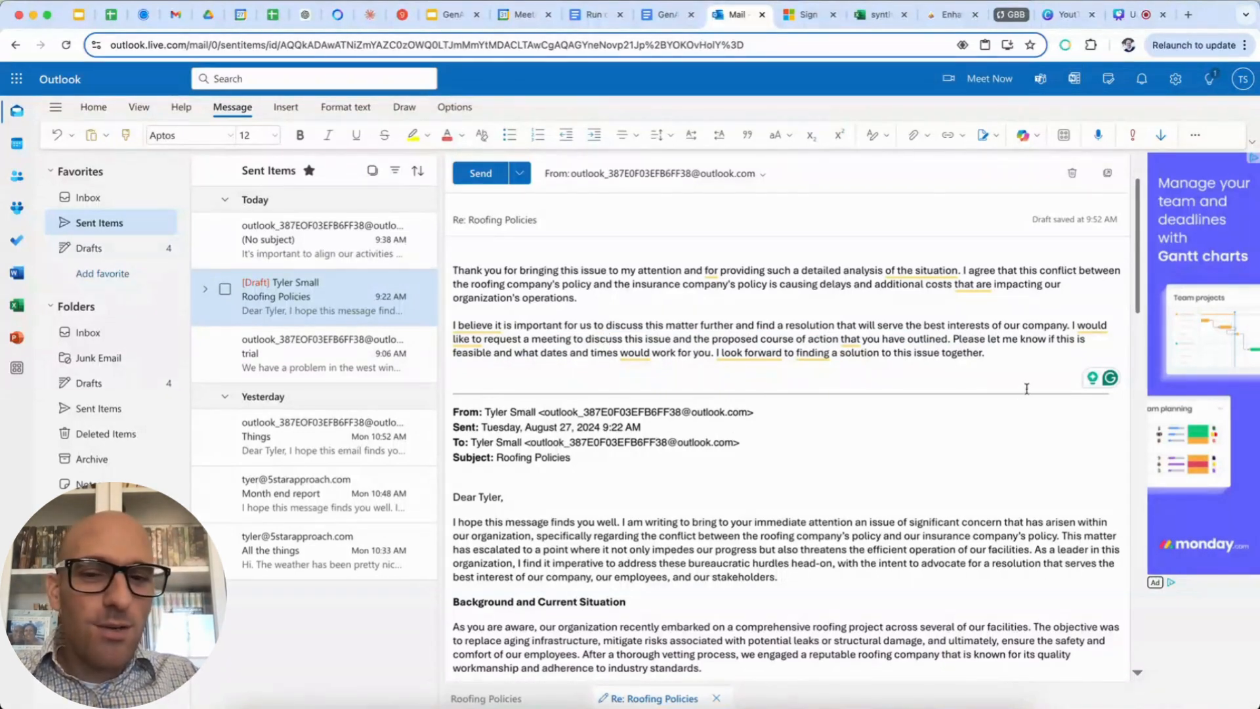
- Replace the reply's second paragraph with "Please look for my meeting invite."
{"action": "left_click", "coordinate": [591, 302]}
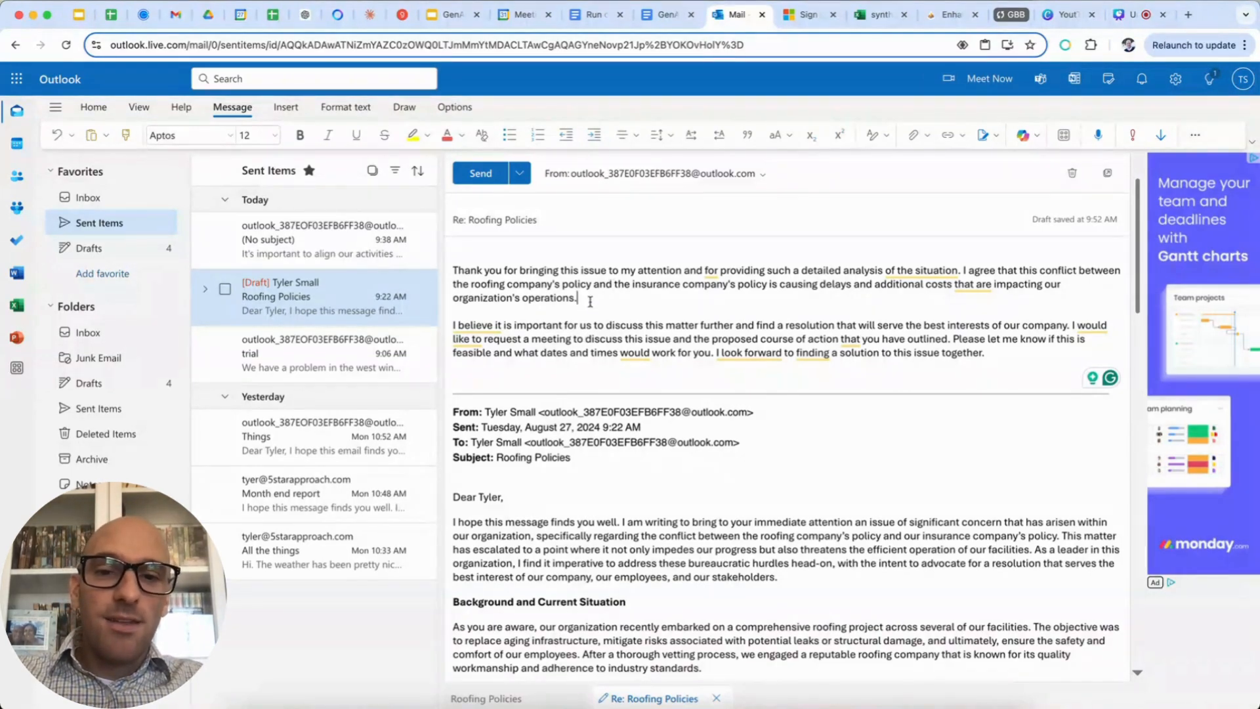
{"action": "left_click_drag", "start_coordinate": [590, 302], "coordinate": [1000, 357]}
{"action": "key", "text": "BackSpace"}
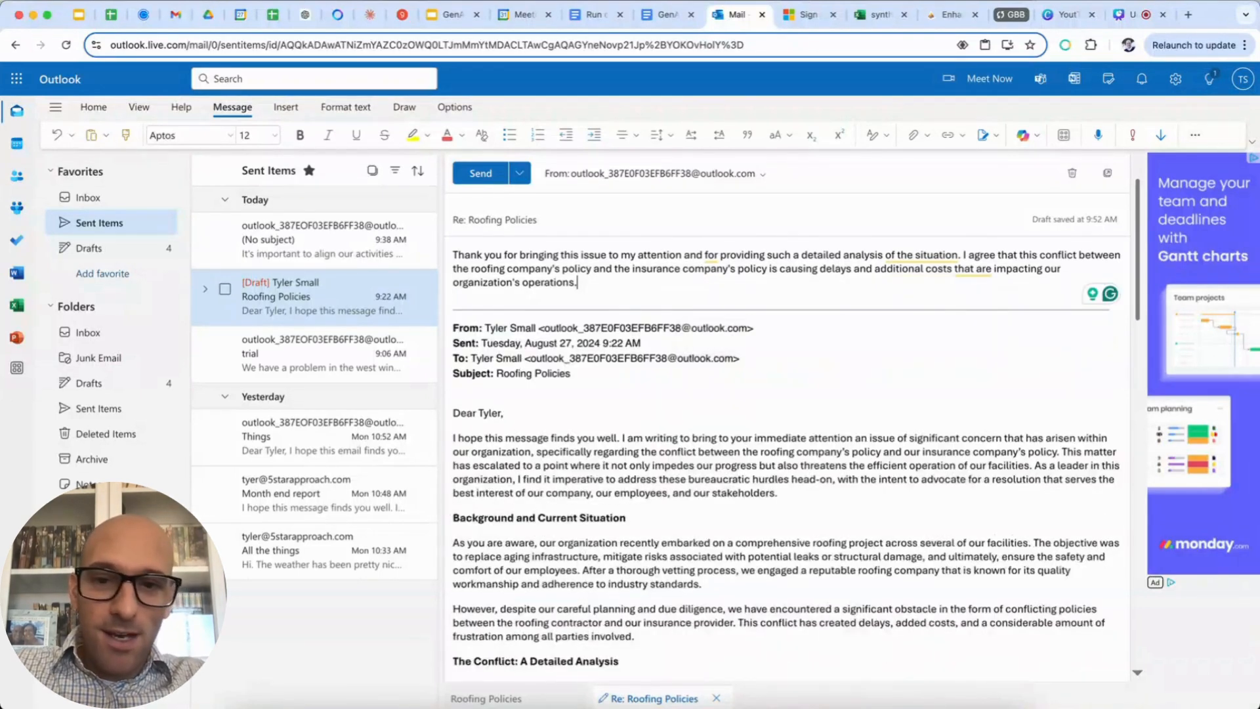
{"action": "key", "text": "Return"}
{"action": "type", "text": "P"}
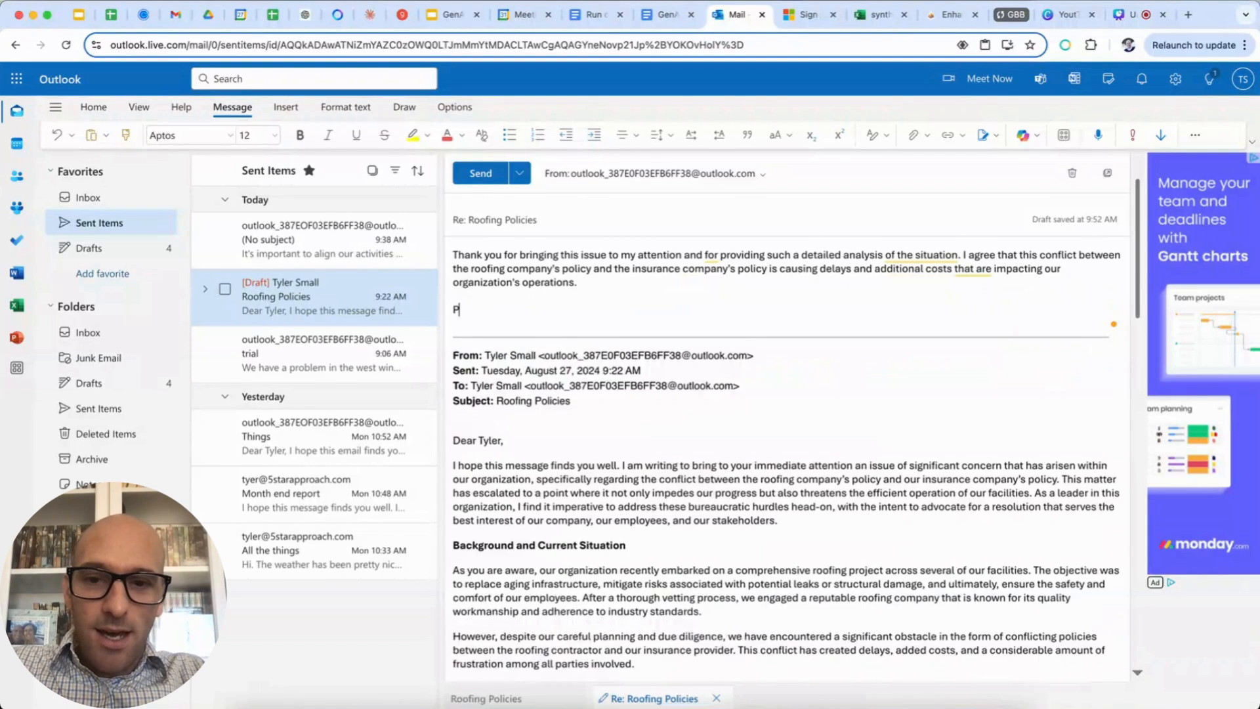
{"action": "type", "text": "lease look for"}
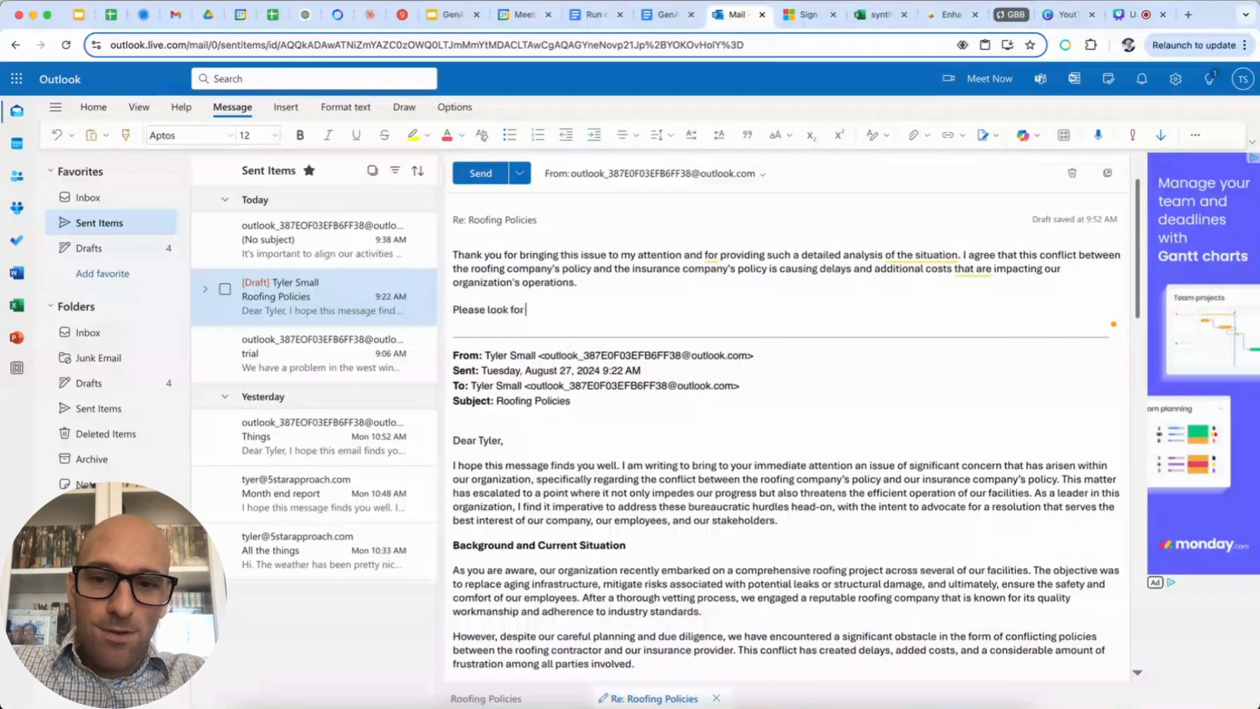
{"action": "type", "text": " my"}
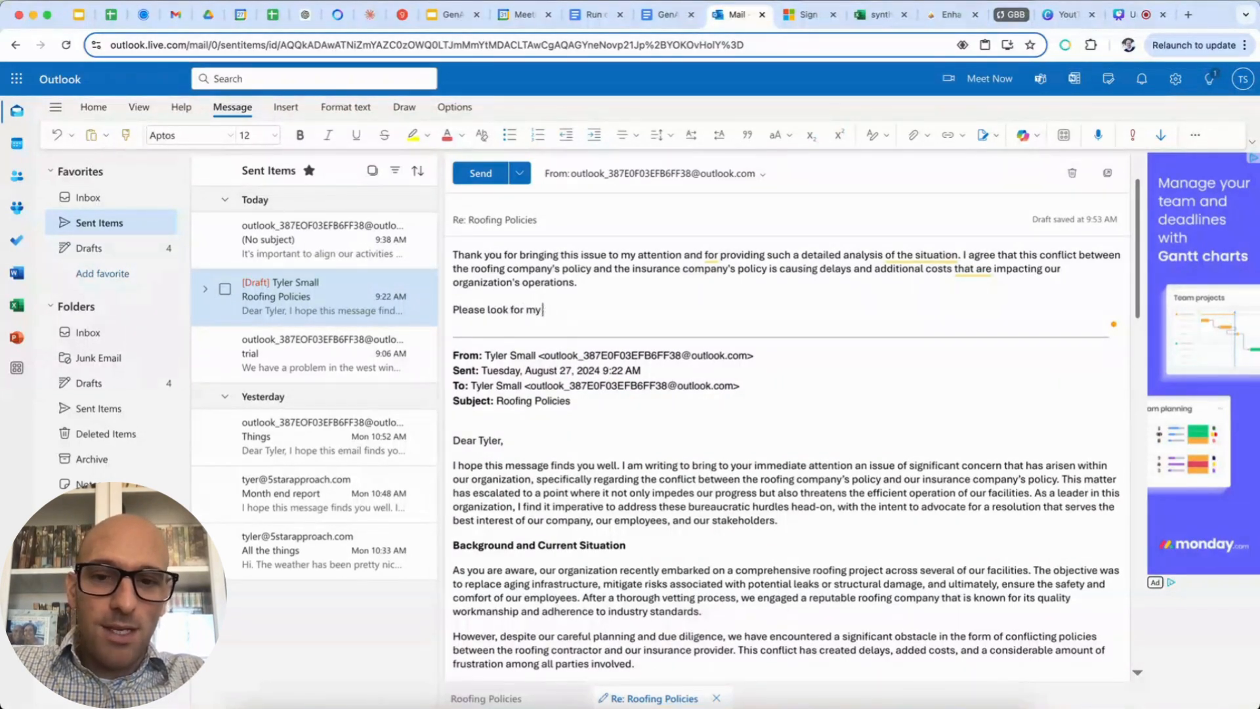
{"action": "type", "text": " meeting "}
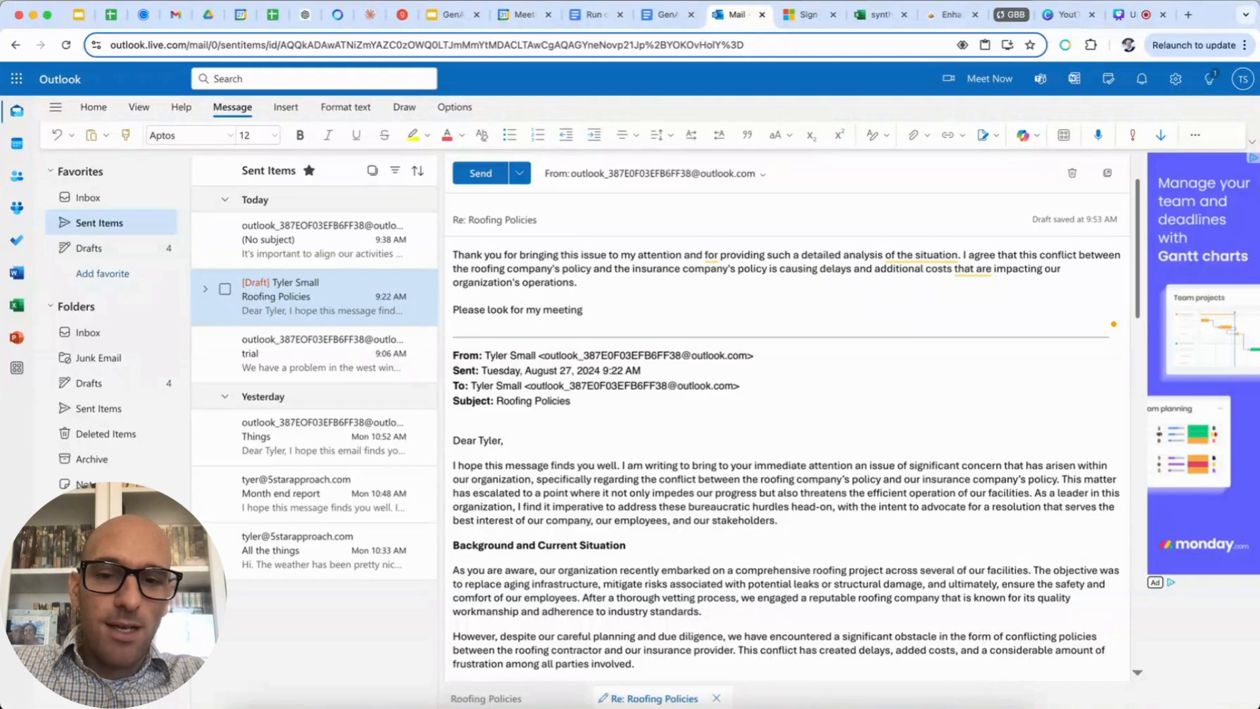
{"action": "type", "text": "invite."}
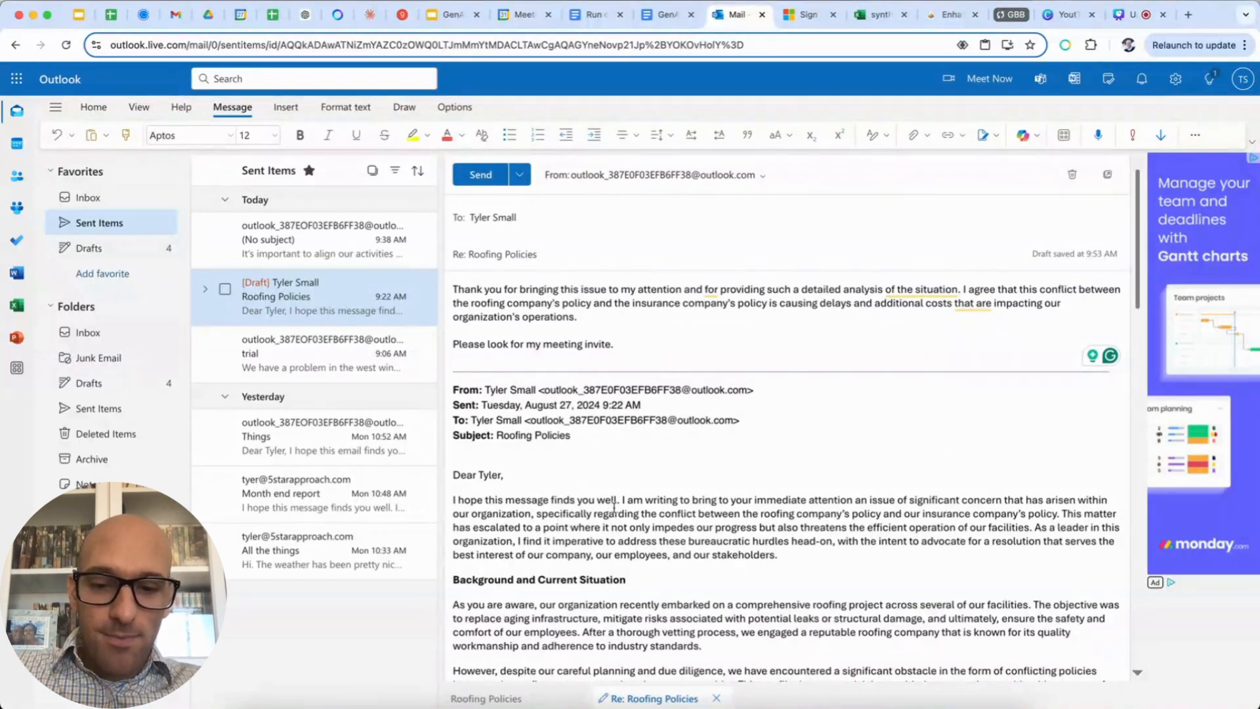
- Try to redraft the shortened roofing reply with Draft with Copilot, and reload the page
{"action": "left_click", "coordinate": [1027, 136]}
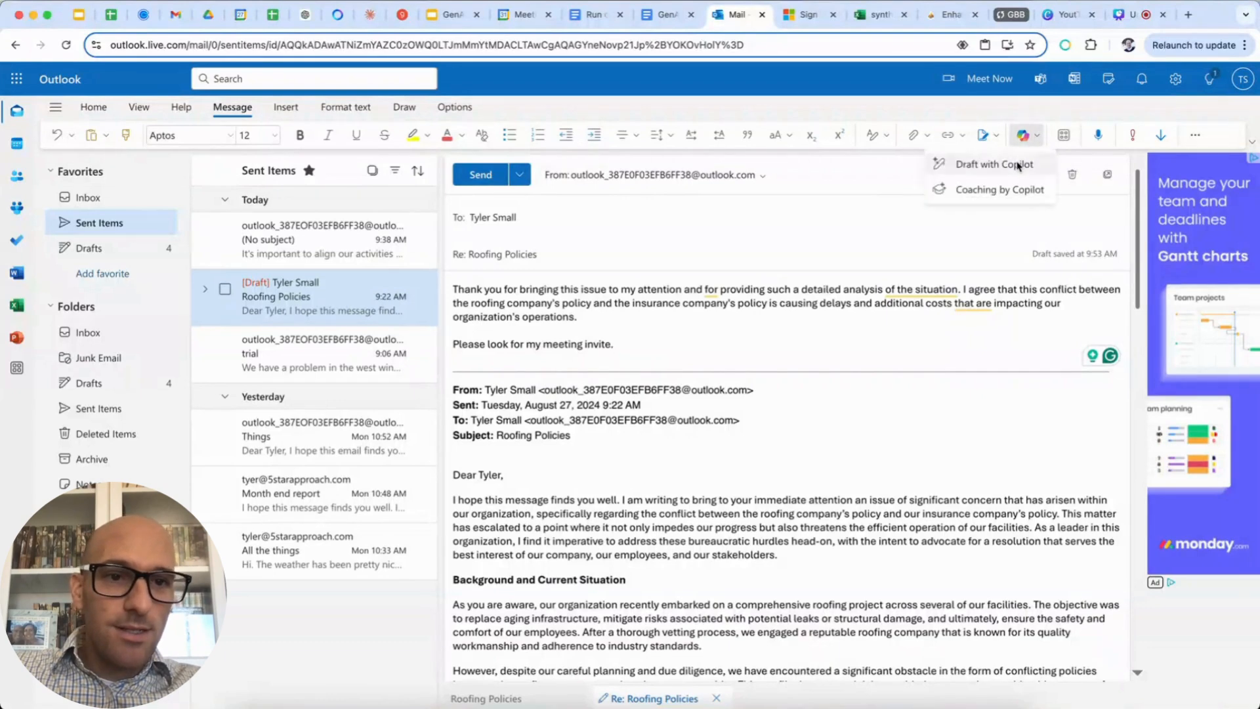
{"action": "left_click", "coordinate": [1016, 167]}
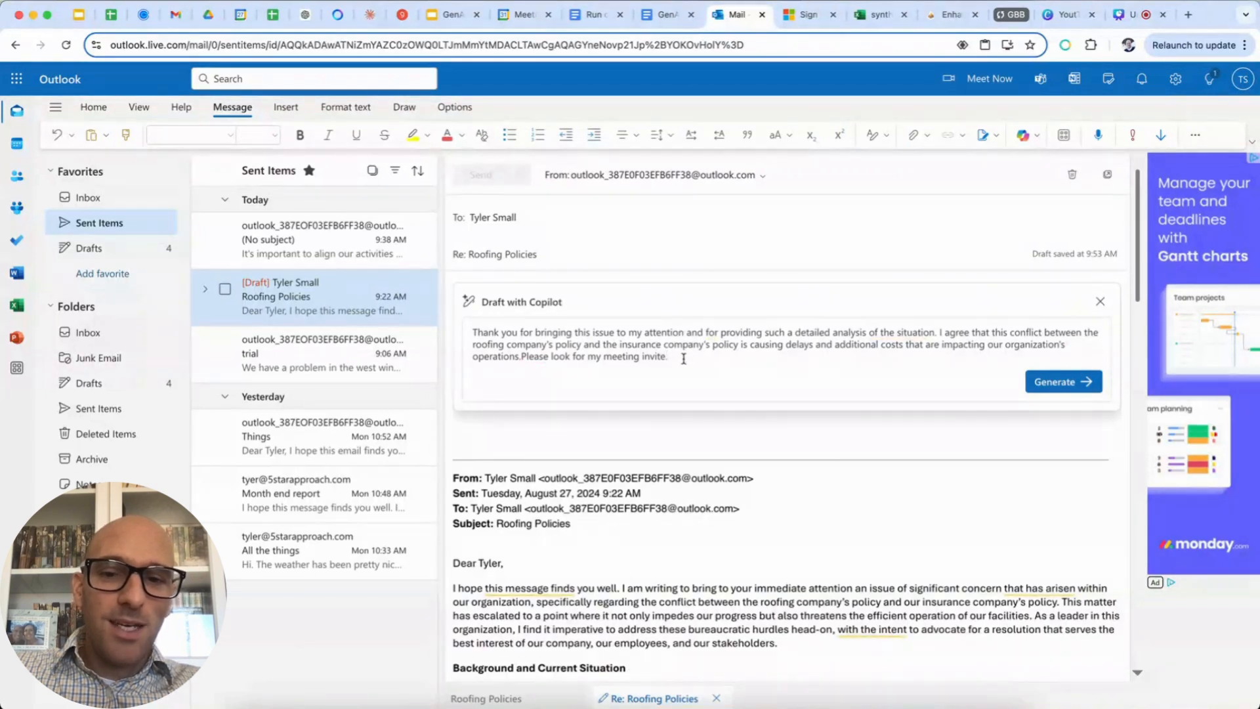
{"action": "key", "text": "Return"}
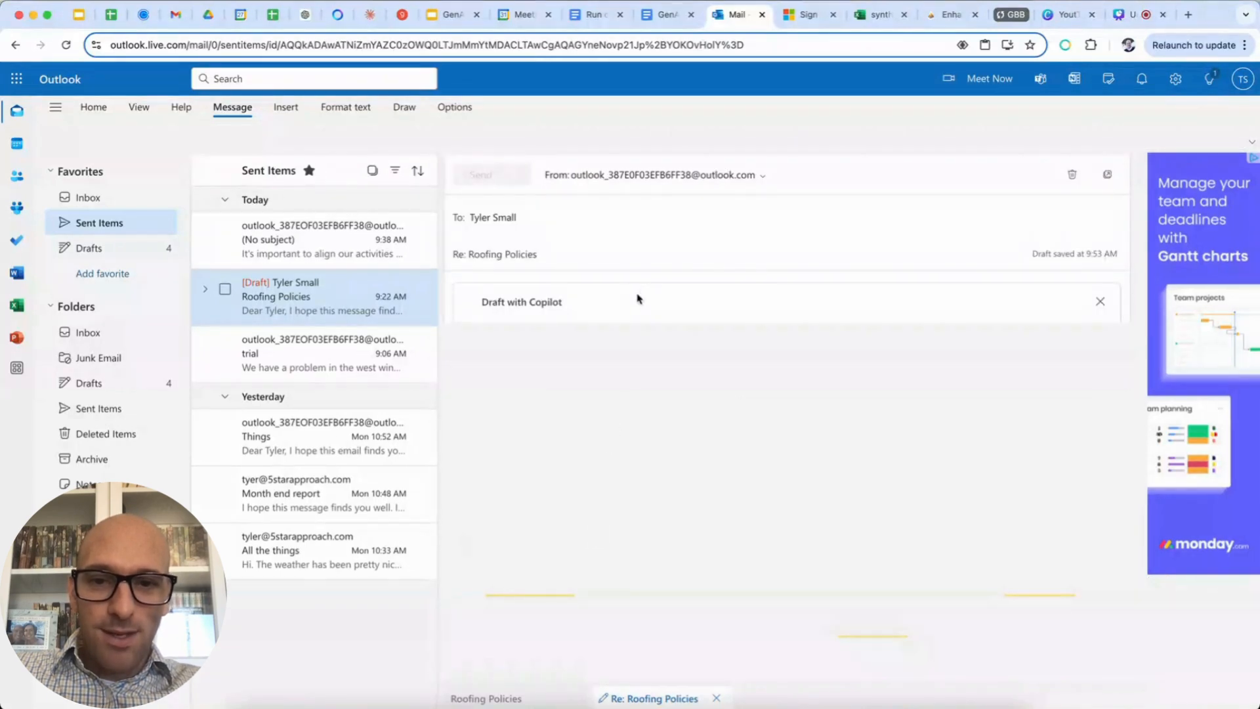
{"action": "left_click", "coordinate": [68, 48]}
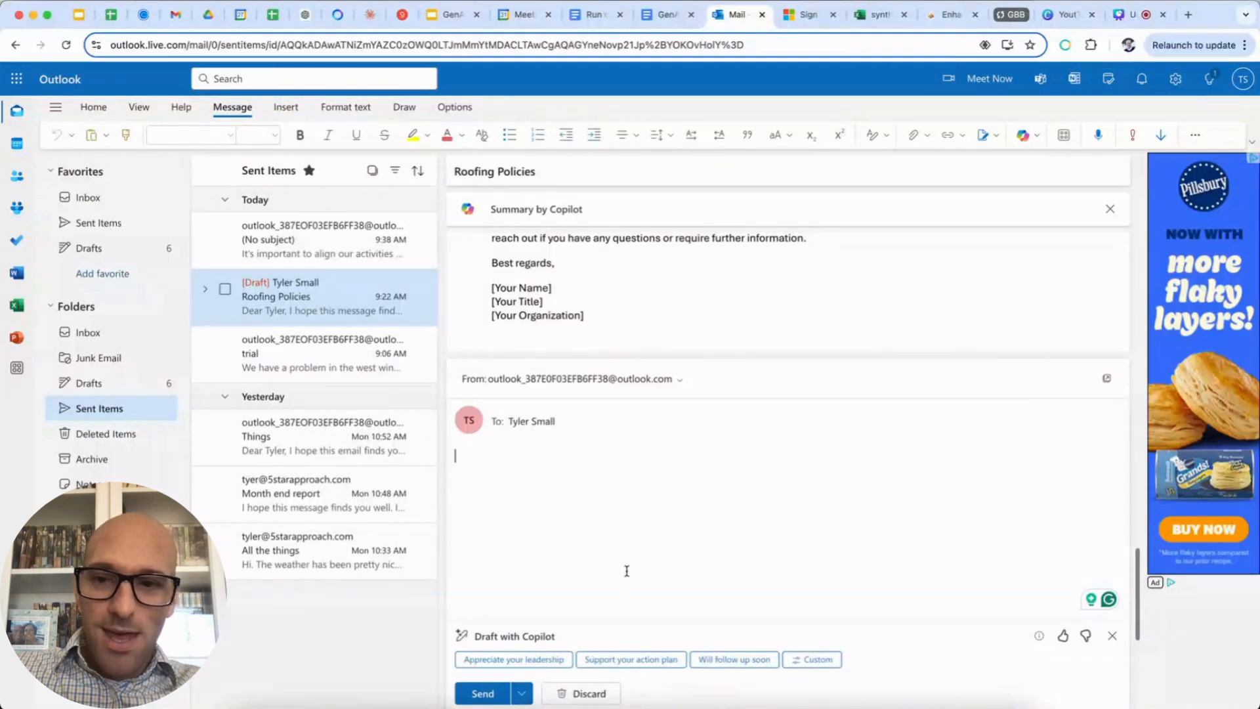
- Generate a custom Copilot reply from the prompt "thank them. present 3 times when I'm available." and review the proposed meeting times
{"action": "left_click", "coordinate": [803, 660]}
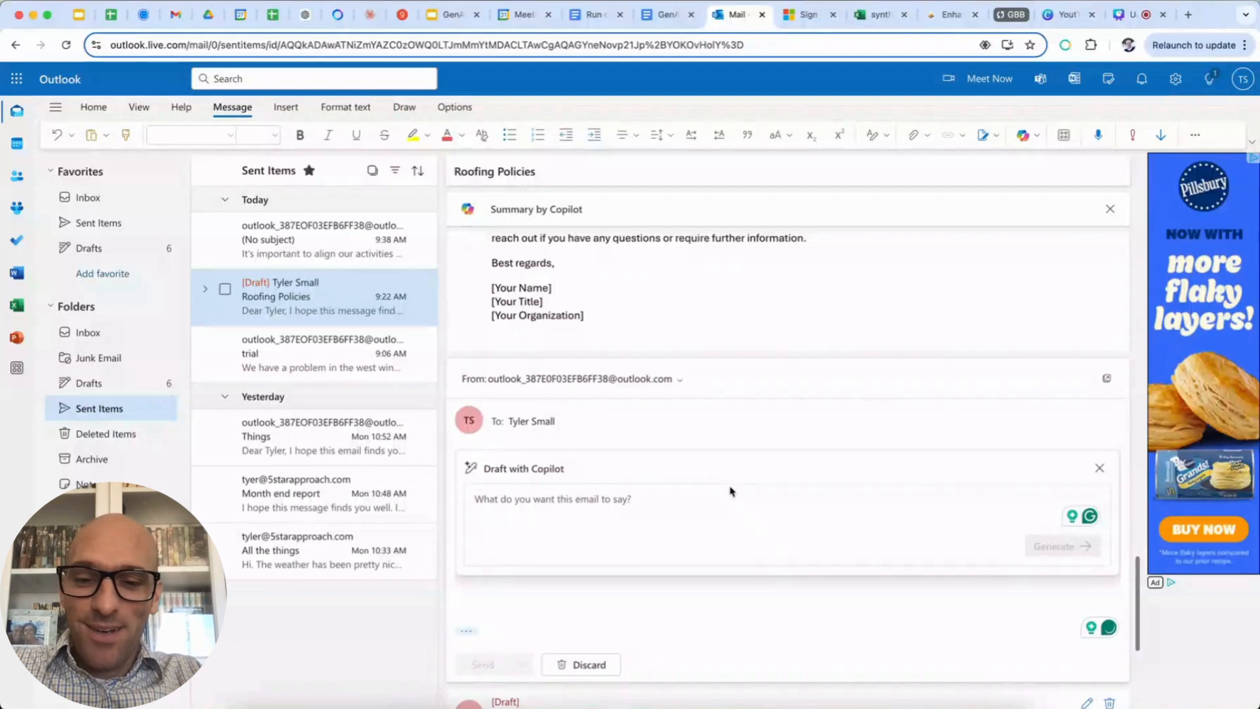
{"action": "type", "text": "give tha"}
{"action": "key", "text": "super+BackSpace"}
{"action": "type", "text": "thank them. ask for"}
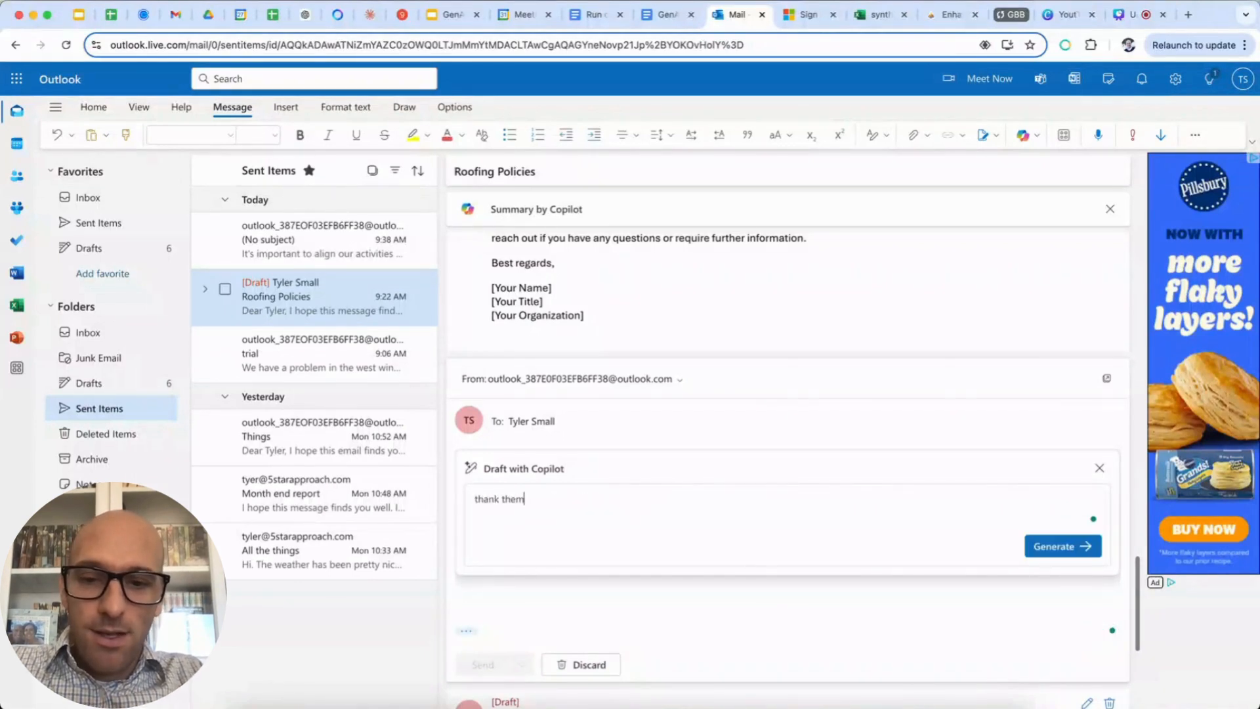
{"action": "key", "text": "alt+BackSpace"}
{"action": "key", "text": "alt+BackSpace"}
{"action": "type", "text": "present 3 times when"}
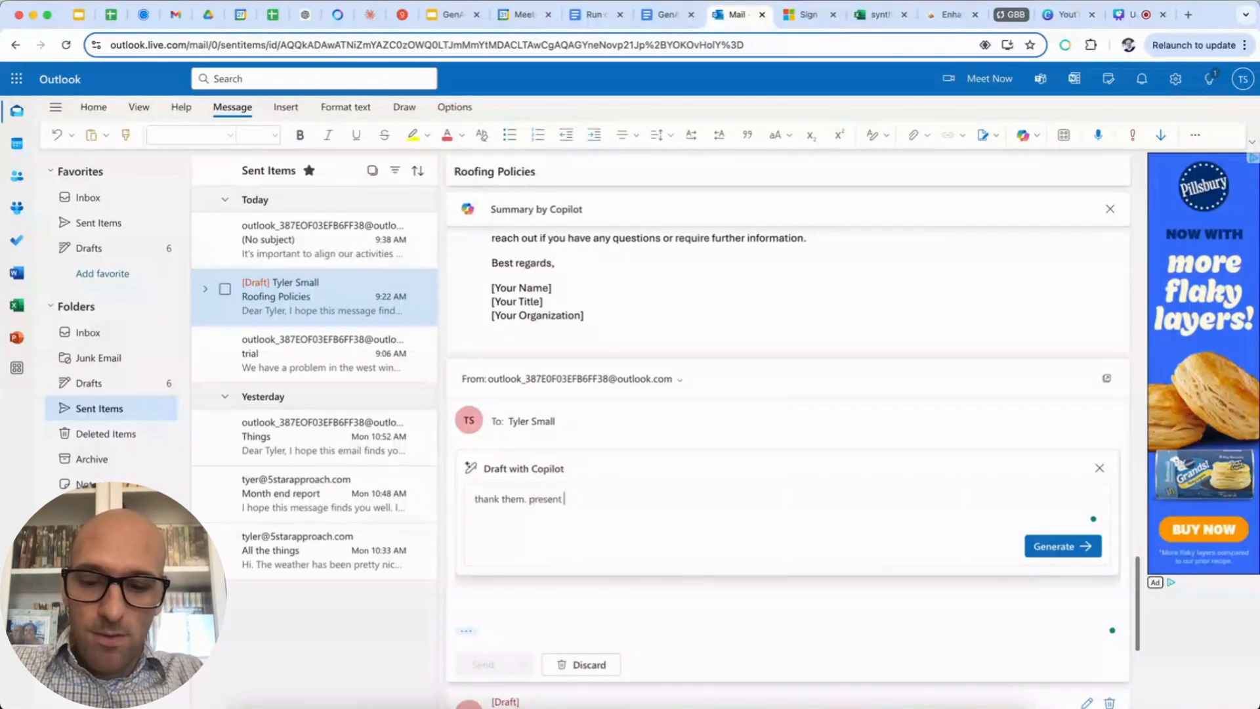
{"action": "type", "text": " I'm available."}
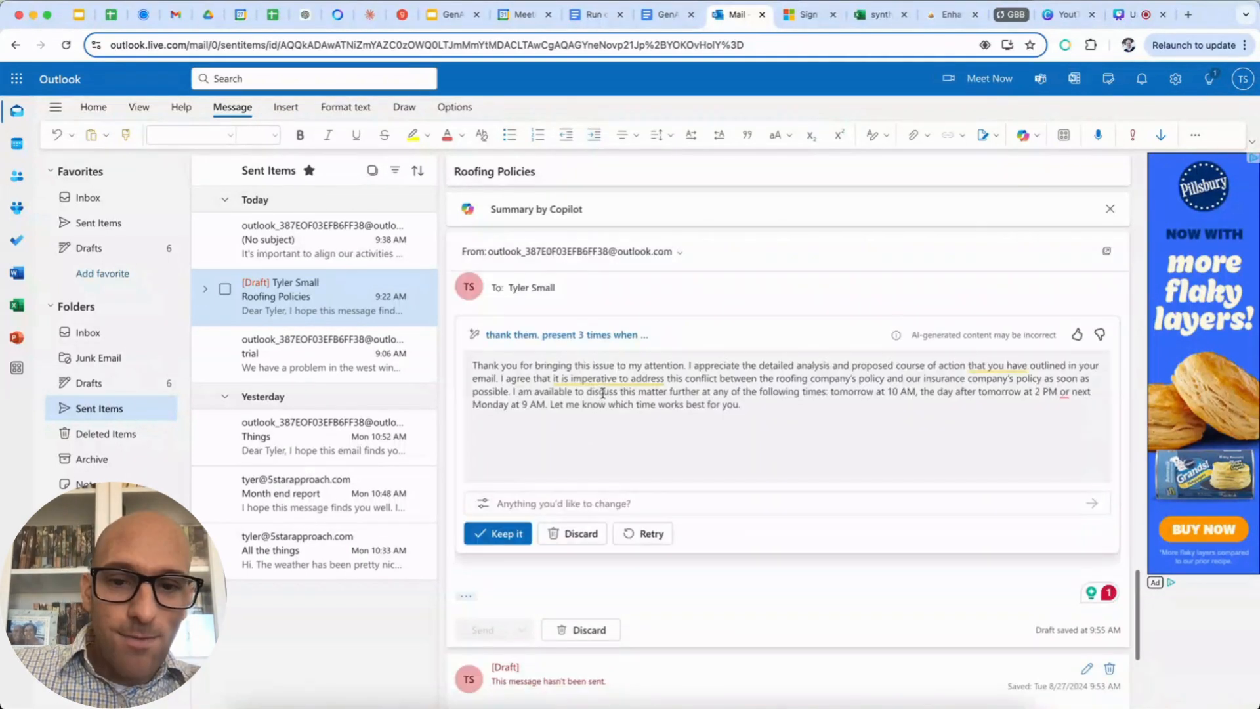
{"action": "left_click_drag", "start_coordinate": [605, 391], "coordinate": [848, 391]}
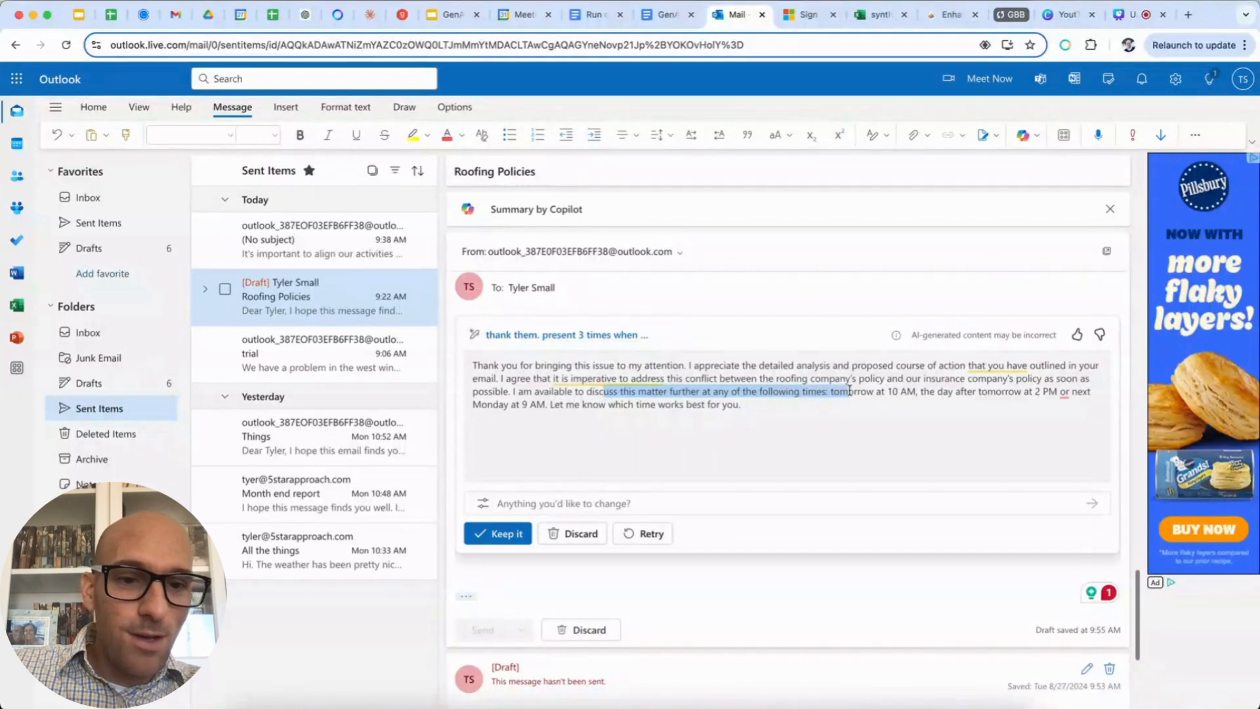
{"action": "left_click", "coordinate": [899, 393]}
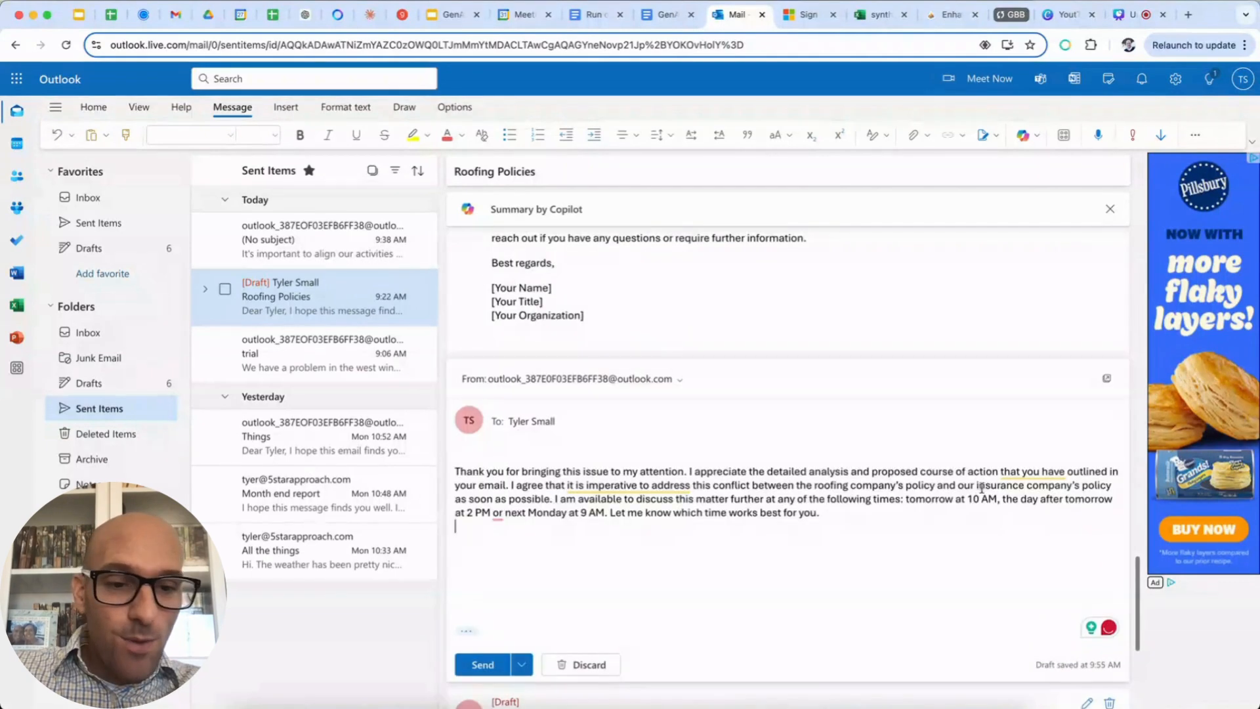
- Put each of the three proposed meeting times on its own line, with a blank line above the first
{"action": "left_click", "coordinate": [905, 501]}
{"action": "key", "text": "Return"}
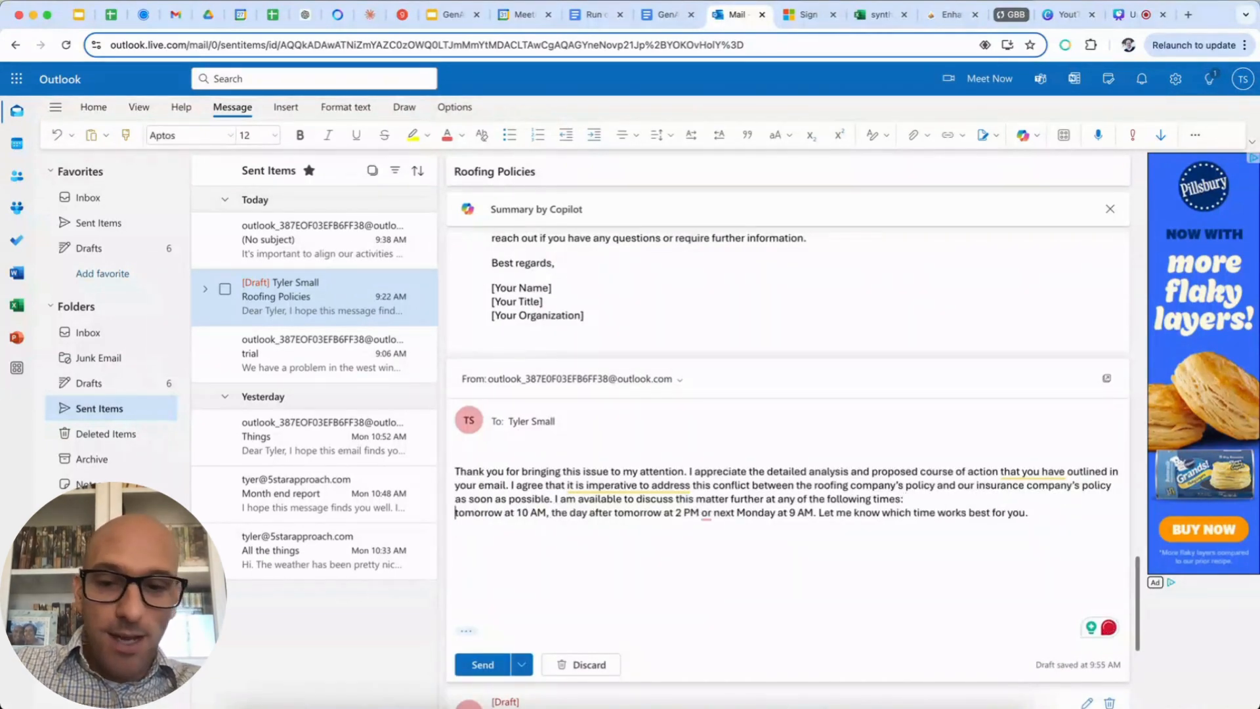
{"action": "key", "text": "Return"}
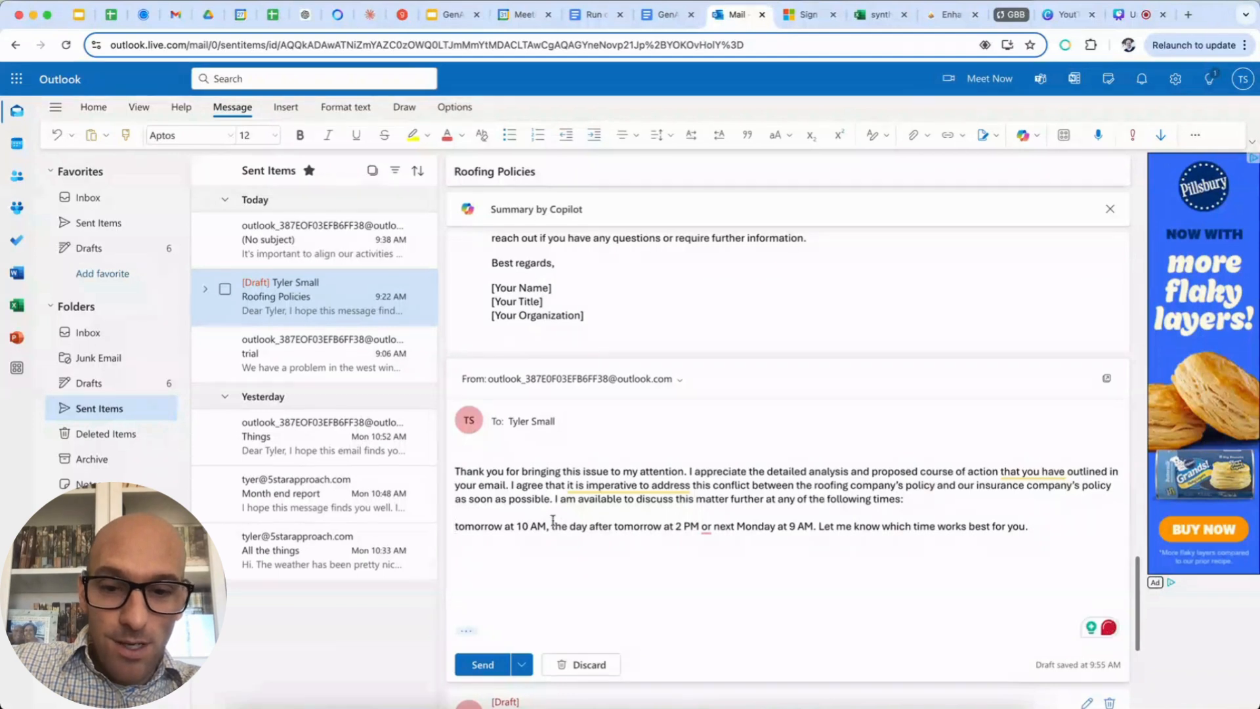
{"action": "left_click", "coordinate": [552, 526]}
{"action": "key", "text": "Return"}
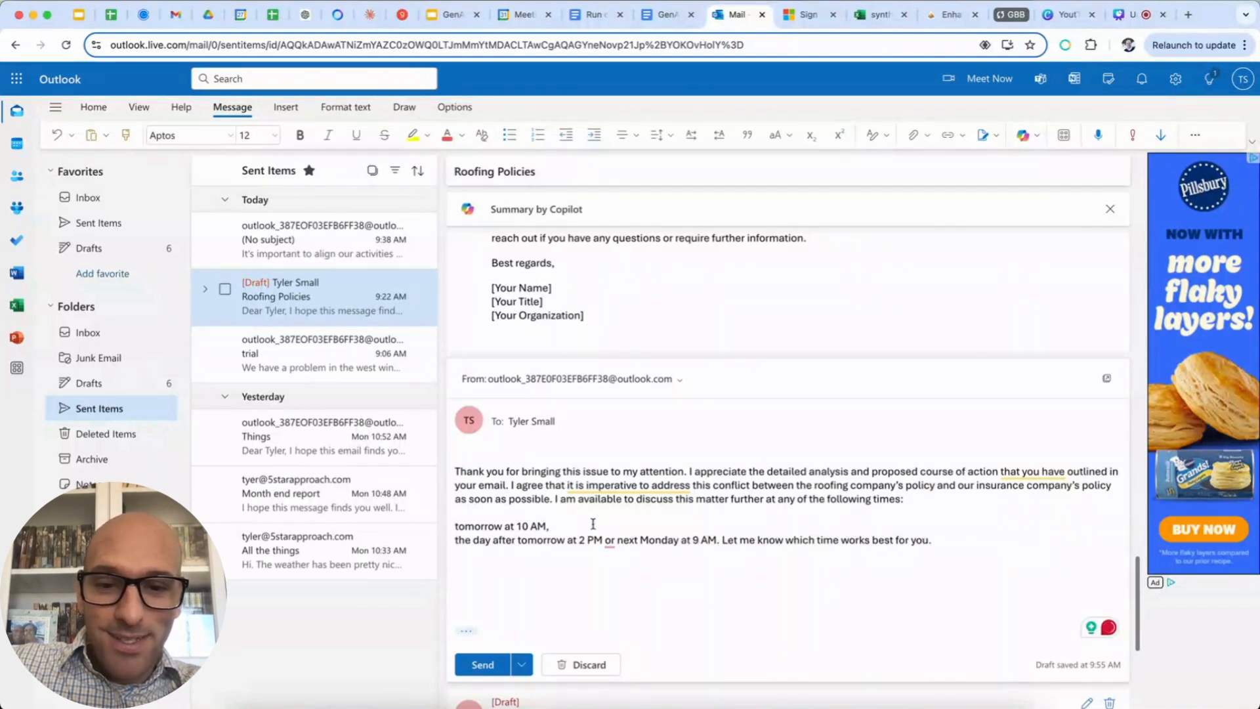
{"action": "left_click", "coordinate": [618, 540]}
{"action": "key", "text": "Return"}
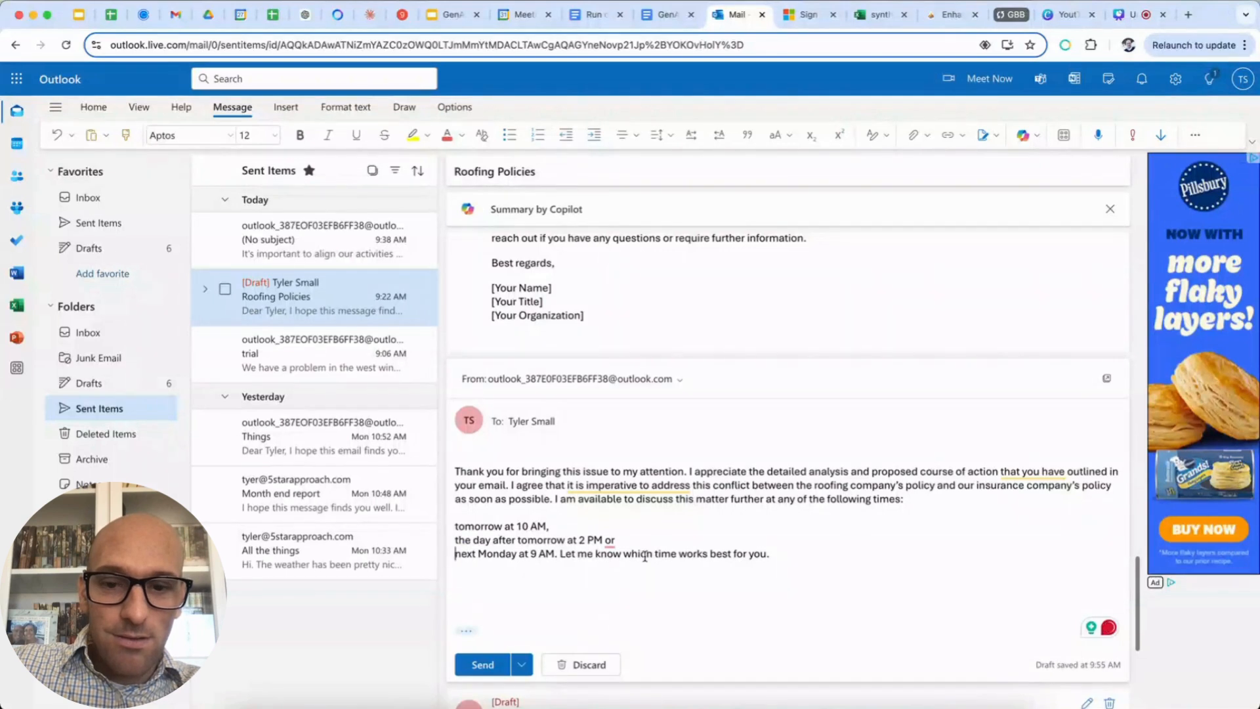
- Load the full text of the reply to the roofing email into Draft with Copilot
{"action": "scroll", "coordinate": [645, 558], "scroll_direction": "down", "scroll_amount": 2}
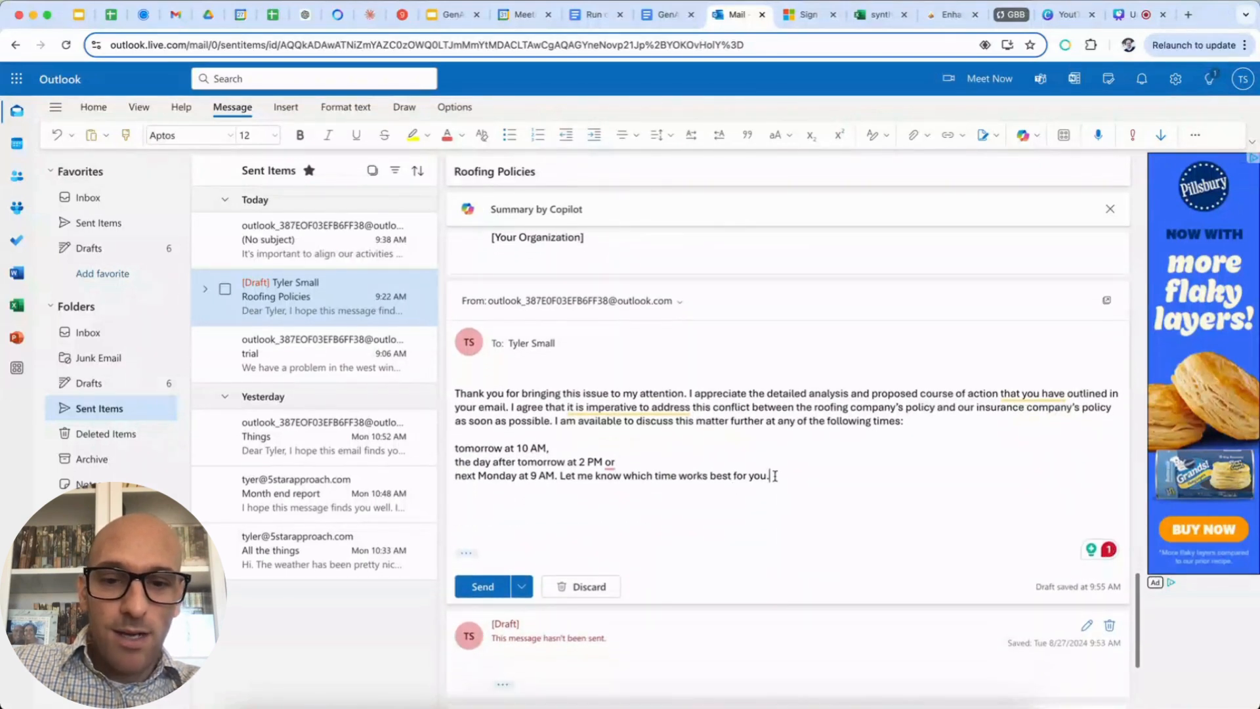
{"action": "left_click_drag", "start_coordinate": [771, 477], "coordinate": [471, 372]}
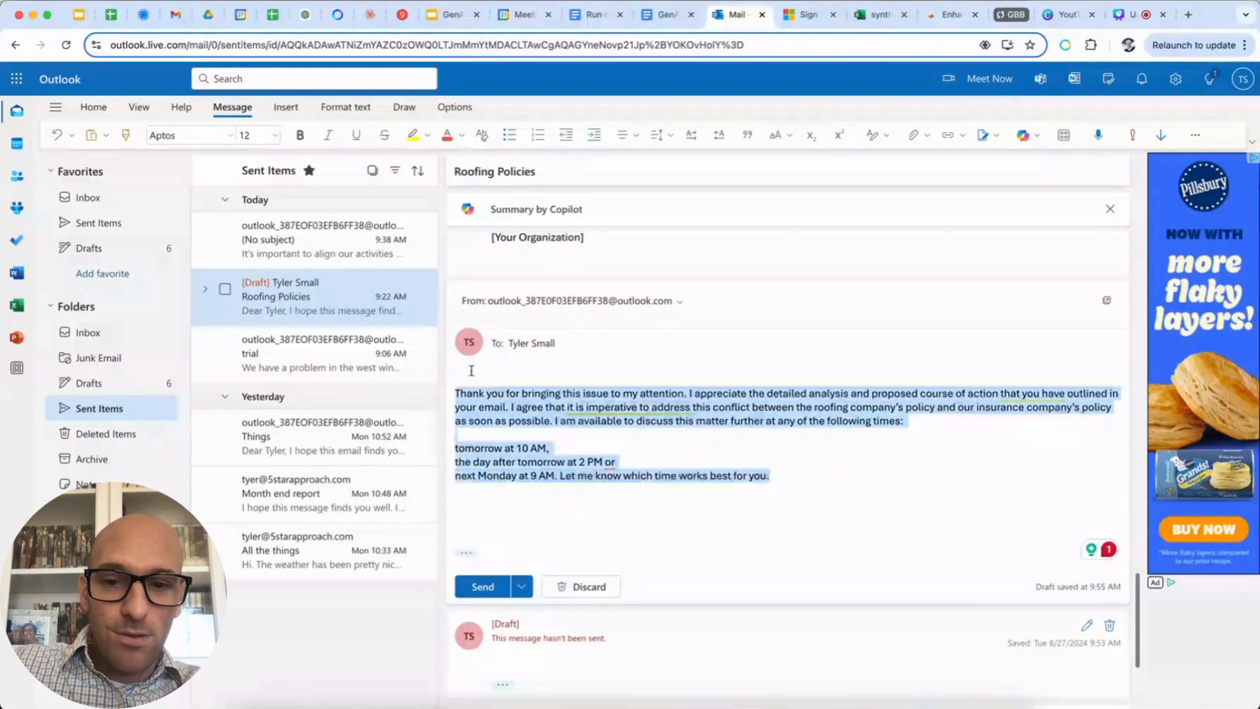
{"action": "left_click", "coordinate": [1023, 134]}
{"action": "left_click", "coordinate": [1027, 165]}
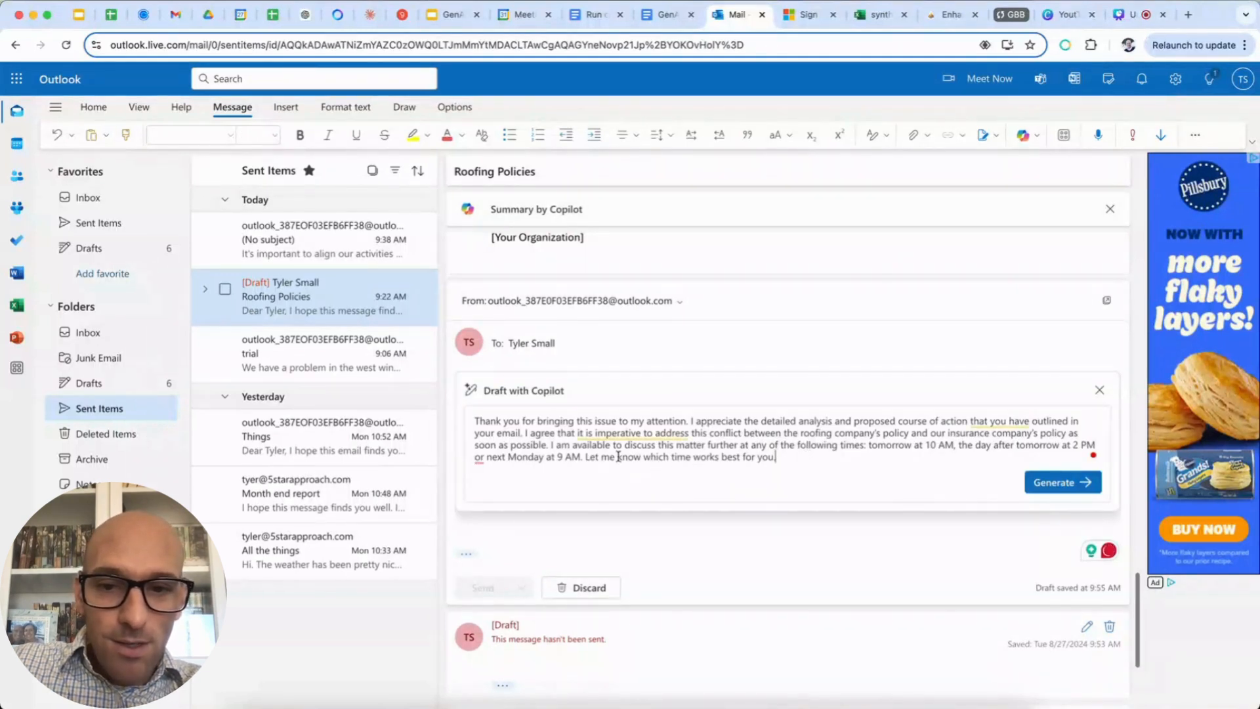
- Add the instruction "list out the times I am available with the dates and time zone." above the reply text and generate a new draft
{"action": "left_click", "coordinate": [474, 424]}
{"action": "key", "text": "Return"}
{"action": "key", "text": "Return"}
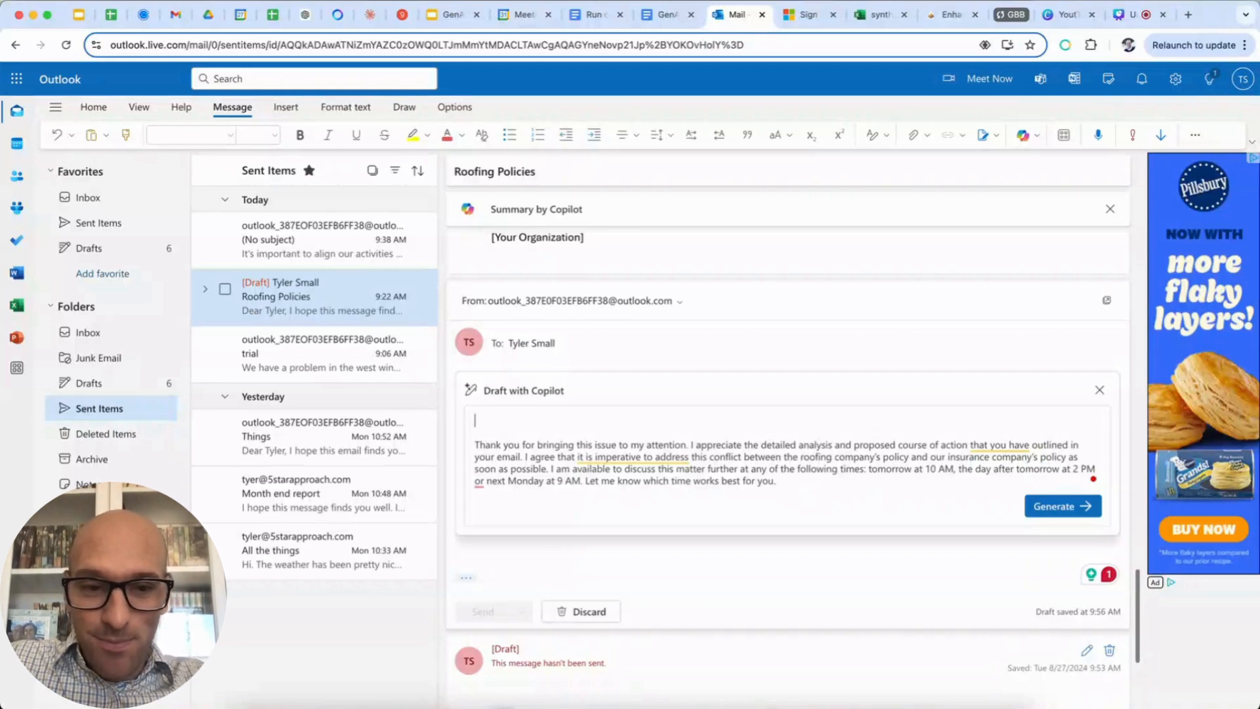
{"action": "type", "text": "list out the times"}
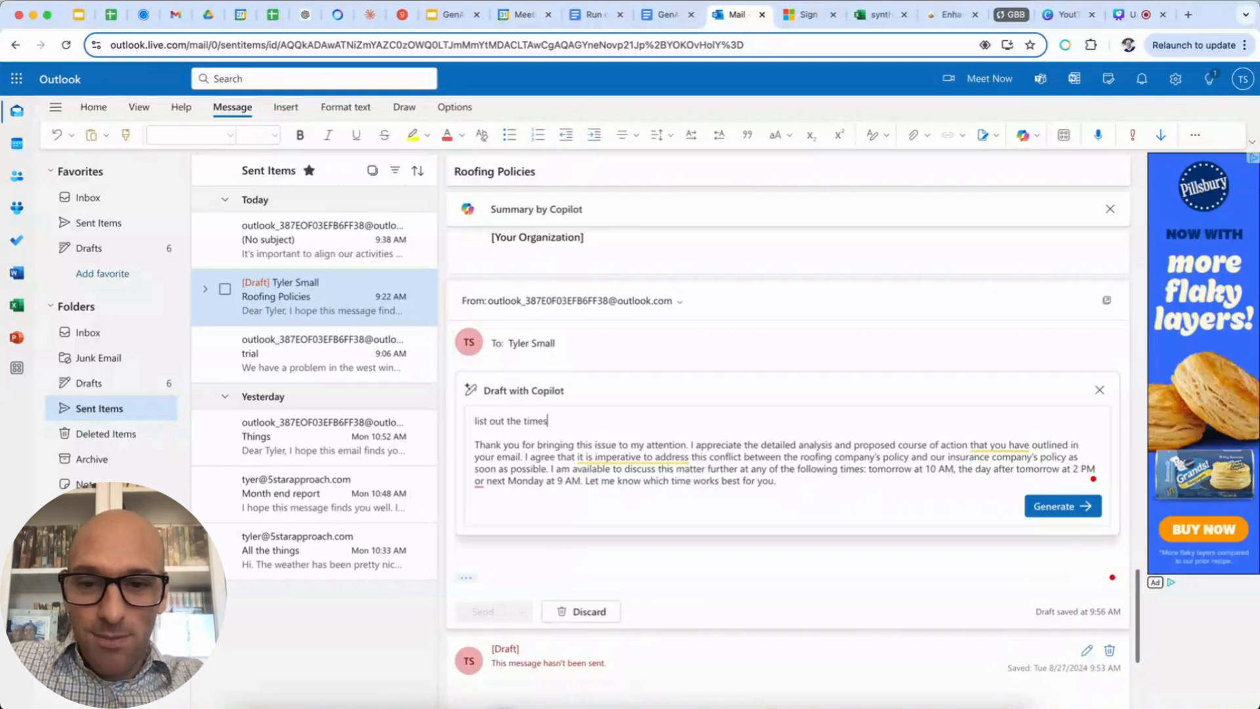
{"action": "type", "text": " I am avail"}
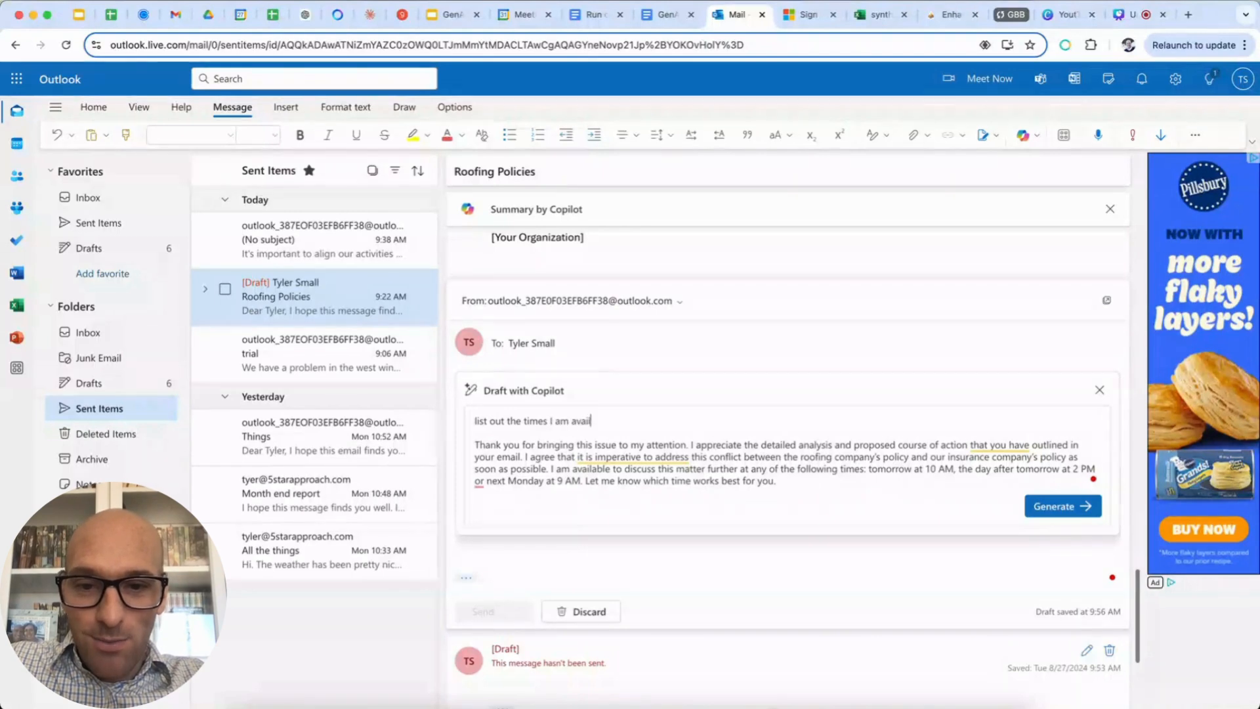
{"action": "type", "text": "able with the dat"}
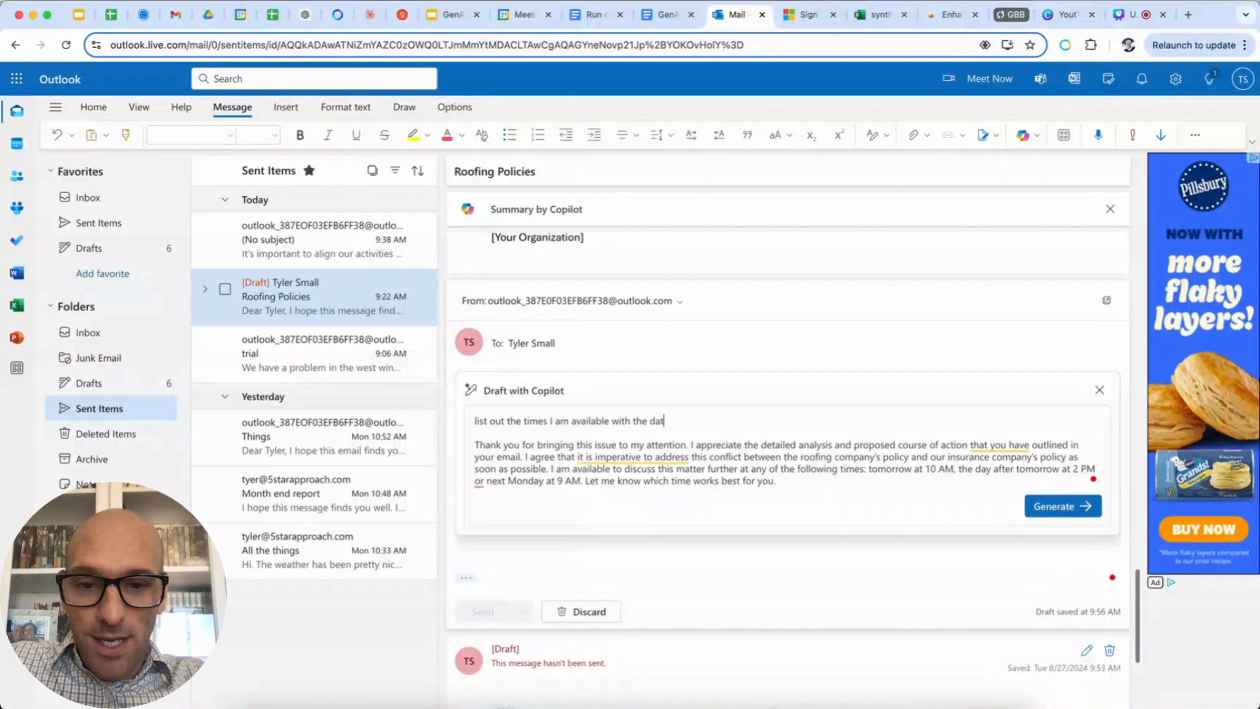
{"action": "type", "text": "es and time "}
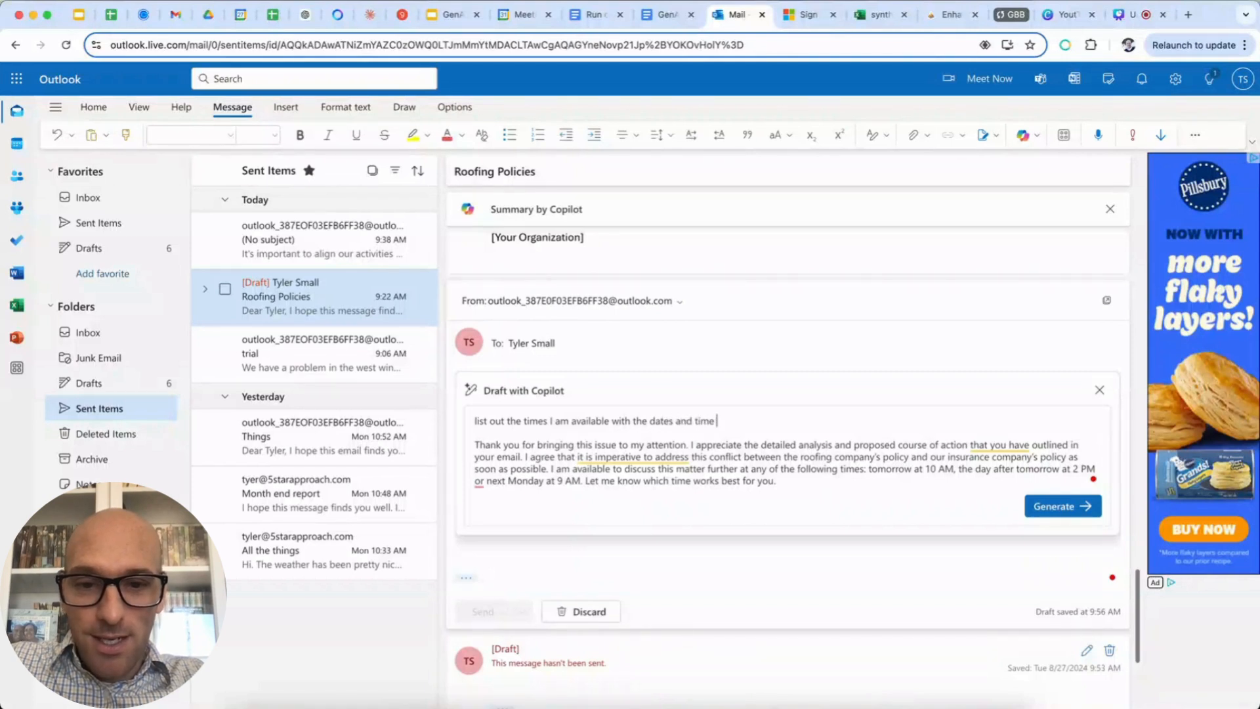
{"action": "type", "text": "zone."}
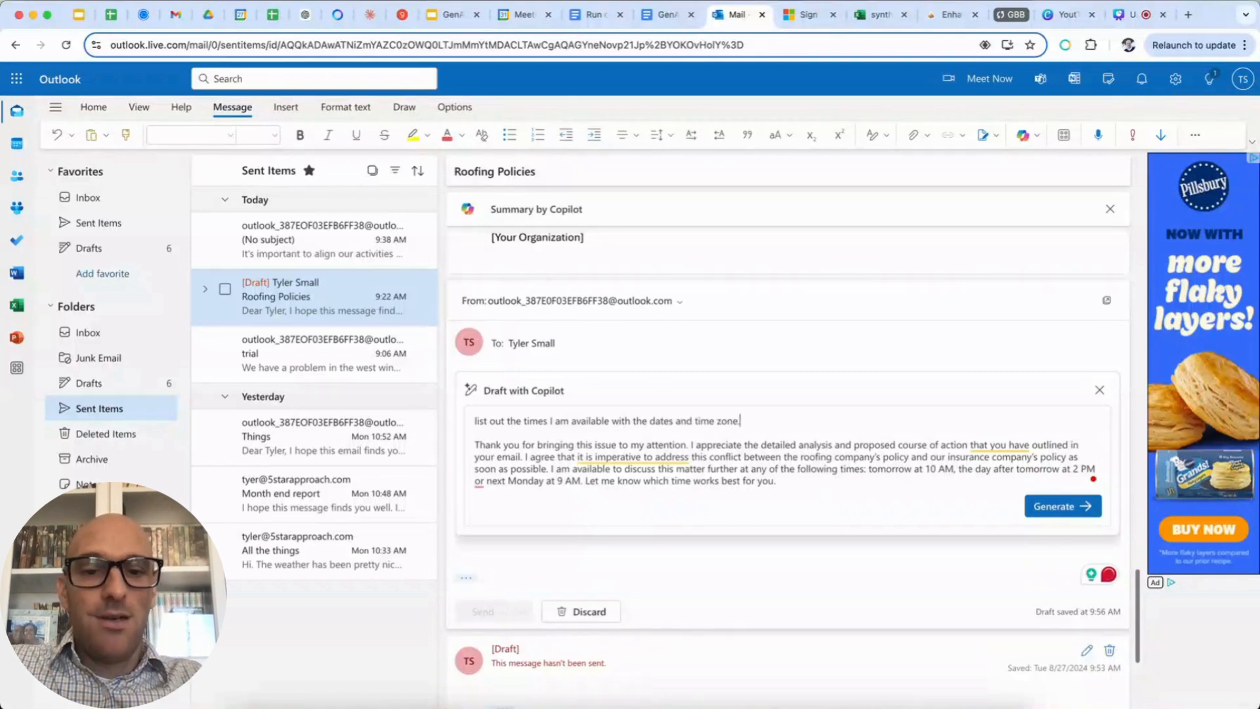
{"action": "left_click", "coordinate": [1057, 508]}
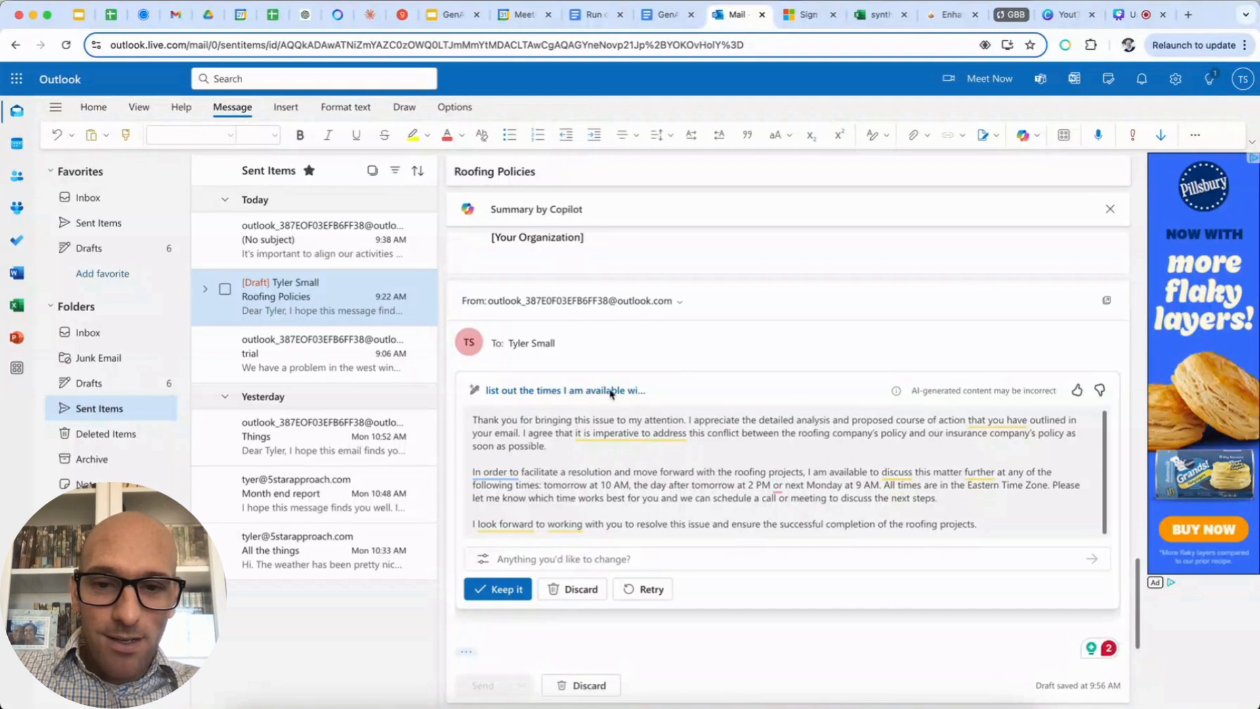
- Refine the generated draft with the change request "list out the times in bullet format"
{"action": "left_click", "coordinate": [579, 559]}
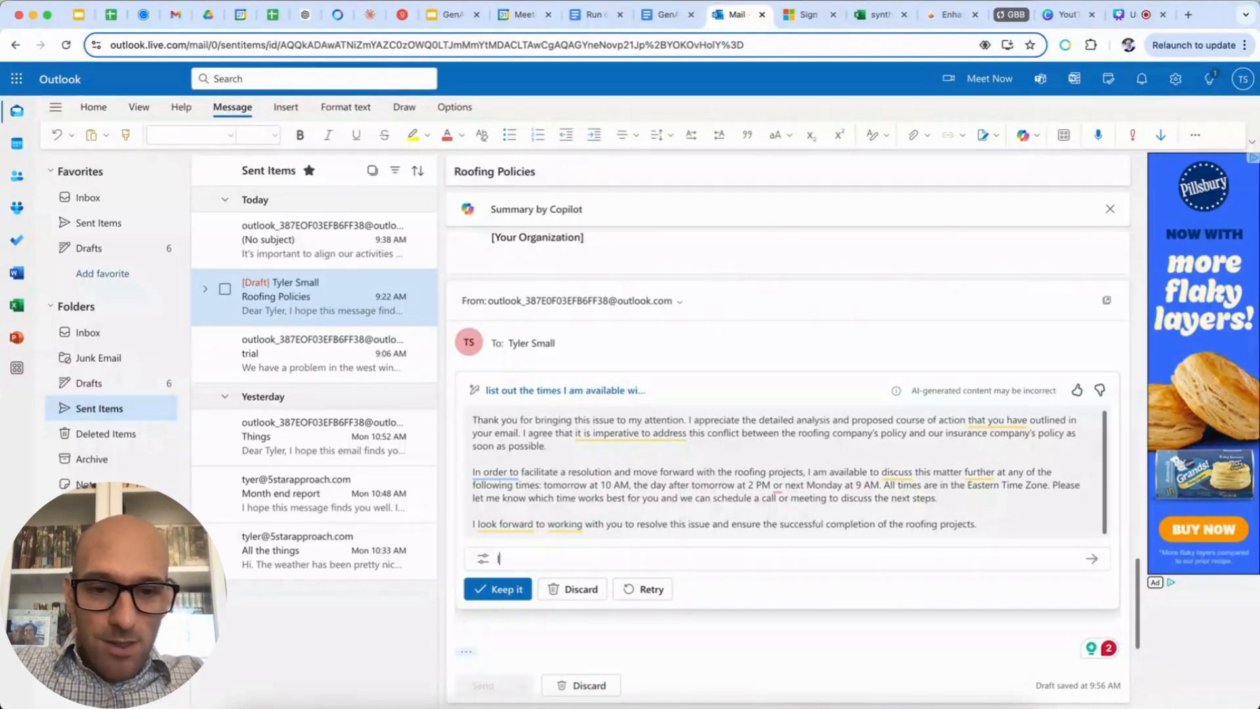
{"action": "type", "text": "list out the times"}
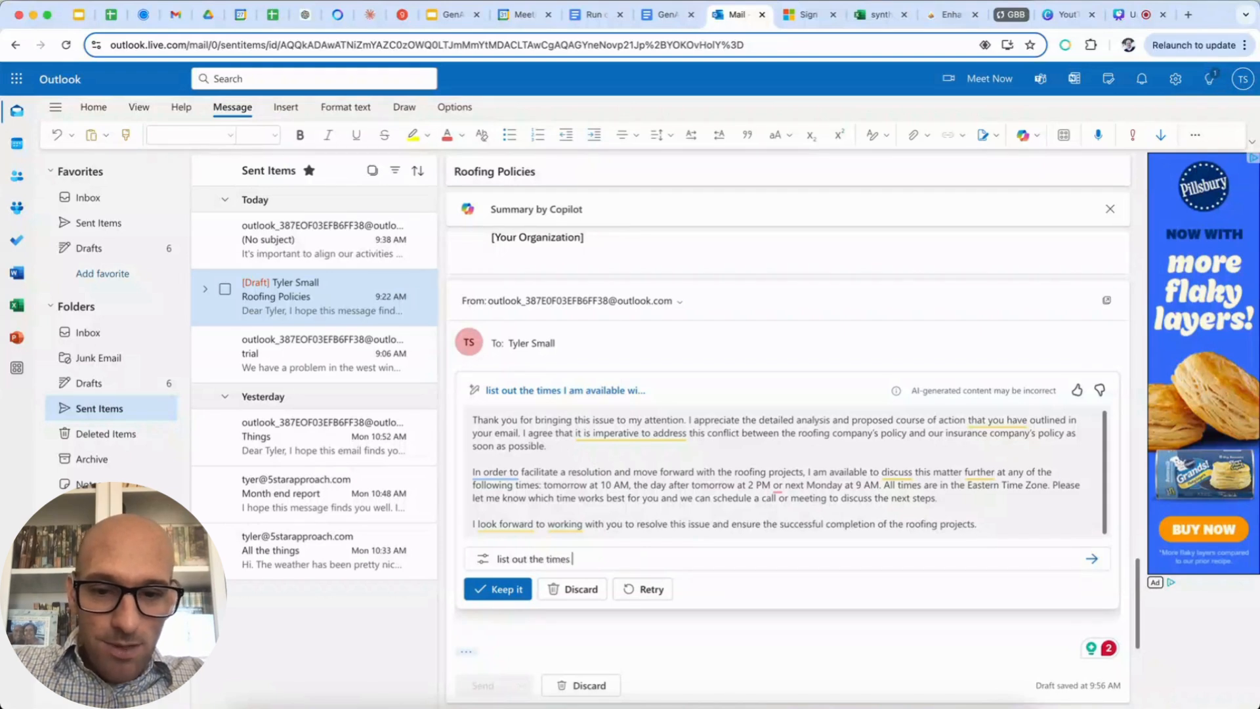
{"action": "type", "text": " in bullet"}
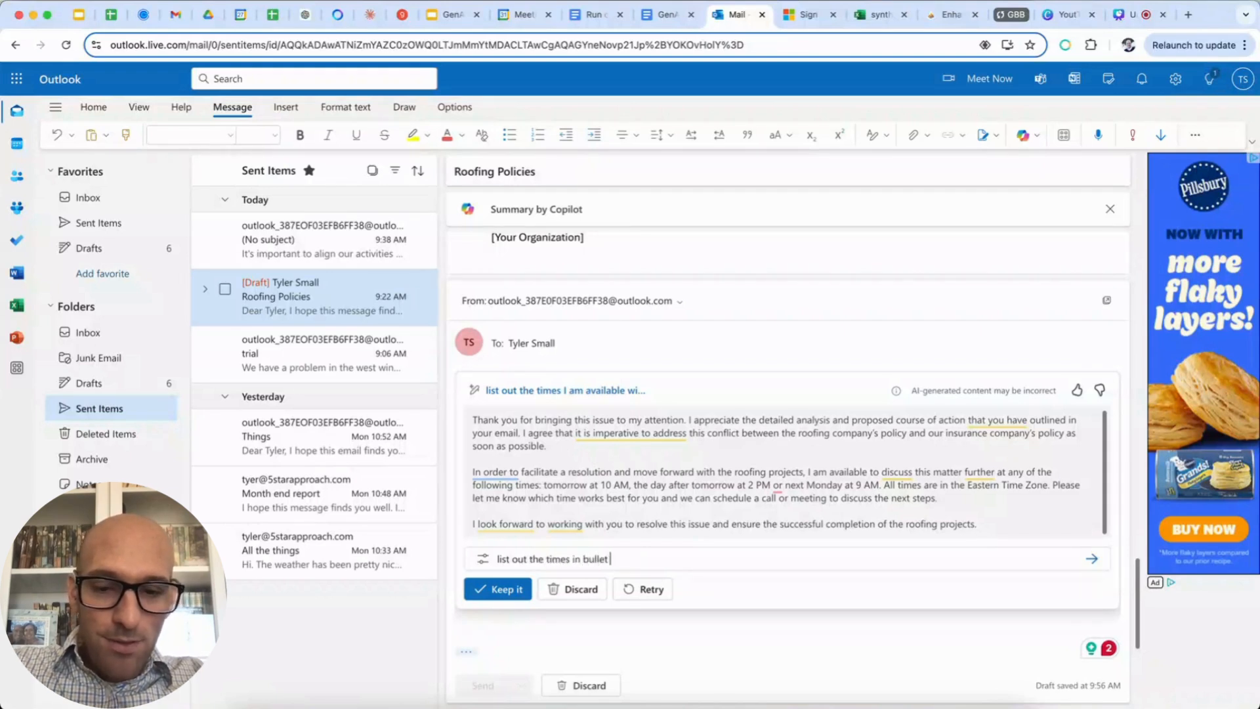
{"action": "type", "text": " format"}
{"action": "key", "text": "Return"}
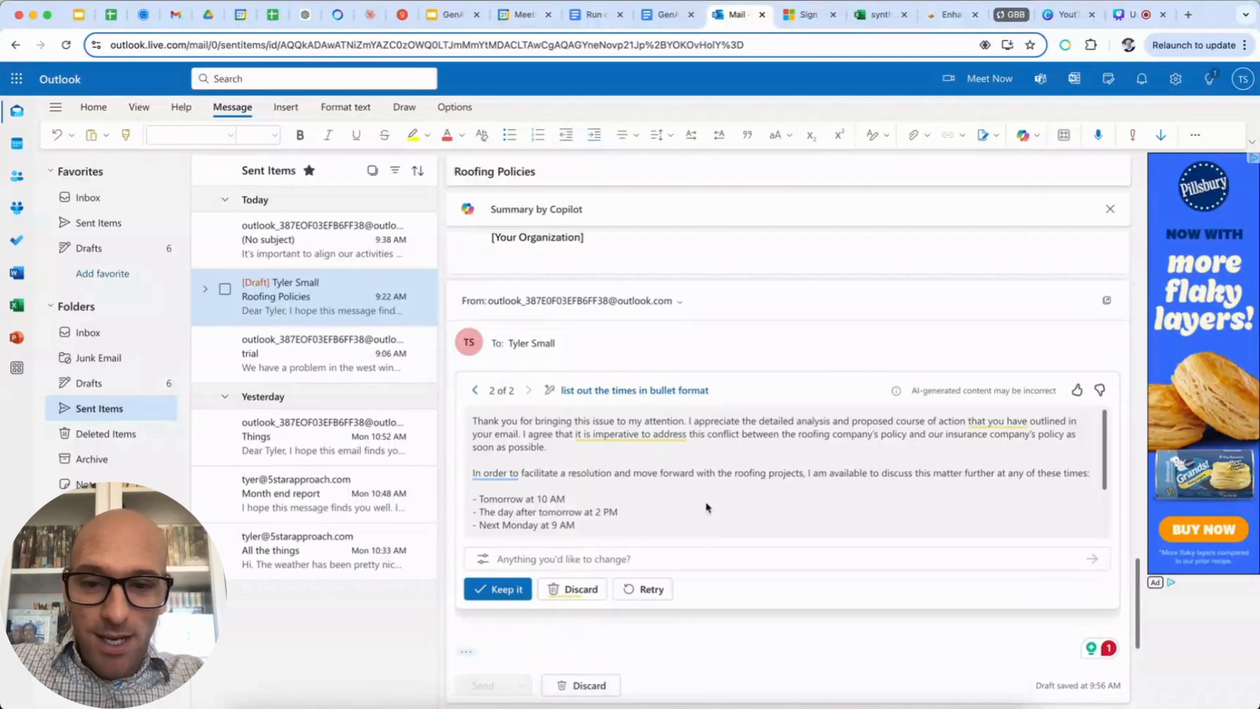
- Refine the bulleted draft with the change request "include dates next to each time that I am available"
{"action": "type", "text": "include d"}
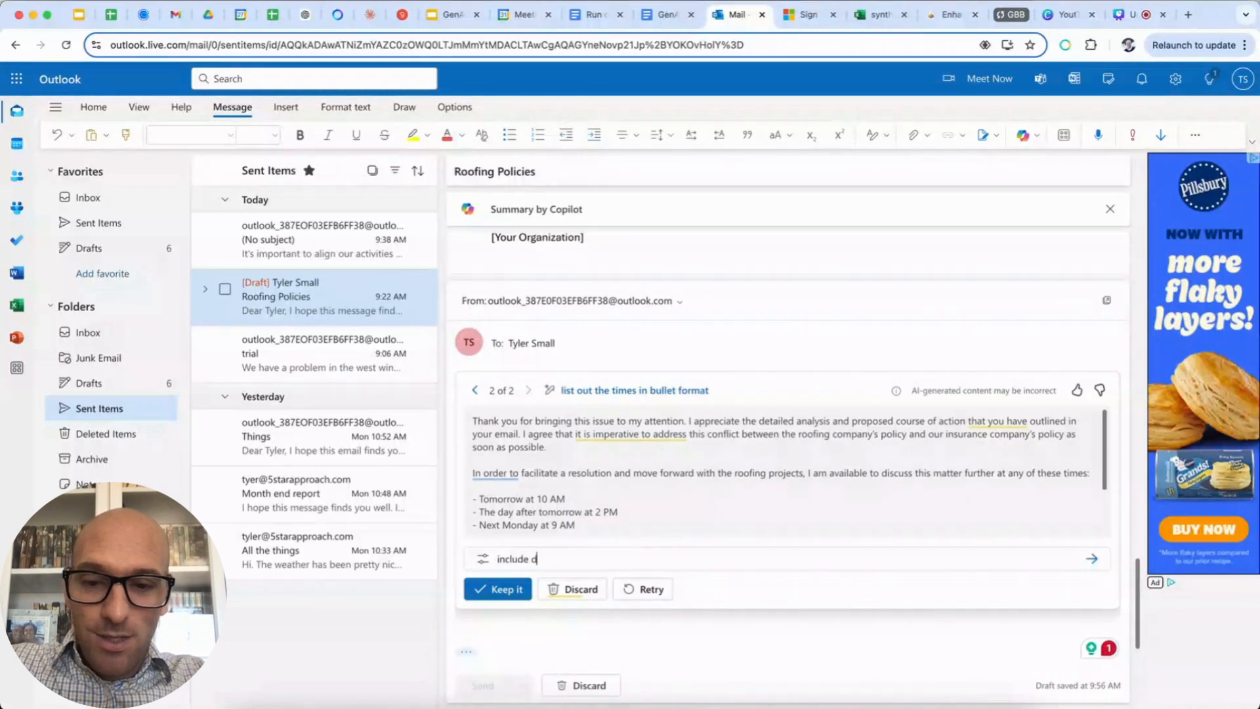
{"action": "type", "text": "ates next to the "}
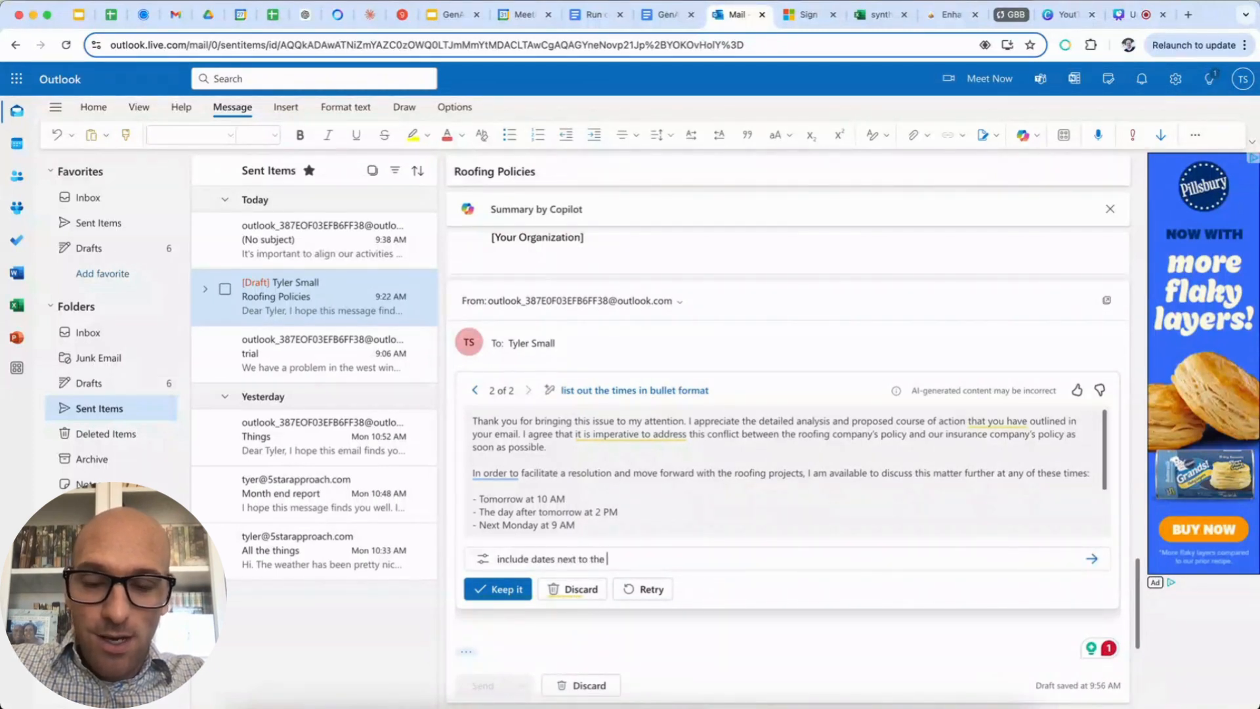
{"action": "key", "text": "BackSpace"}
{"action": "key", "text": "BackSpace"}
{"action": "key", "text": "BackSpace"}
{"action": "key", "text": "BackSpace"}
{"action": "type", "text": "each"}
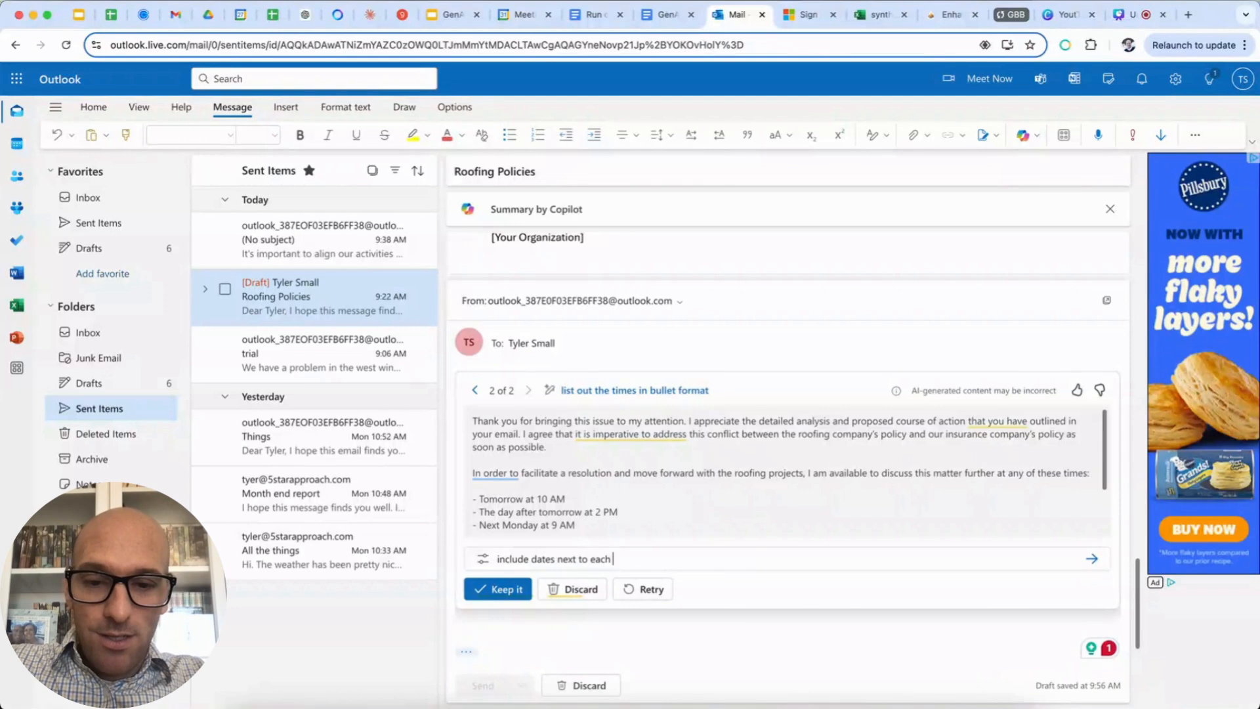
{"action": "type", "text": " time that I am "}
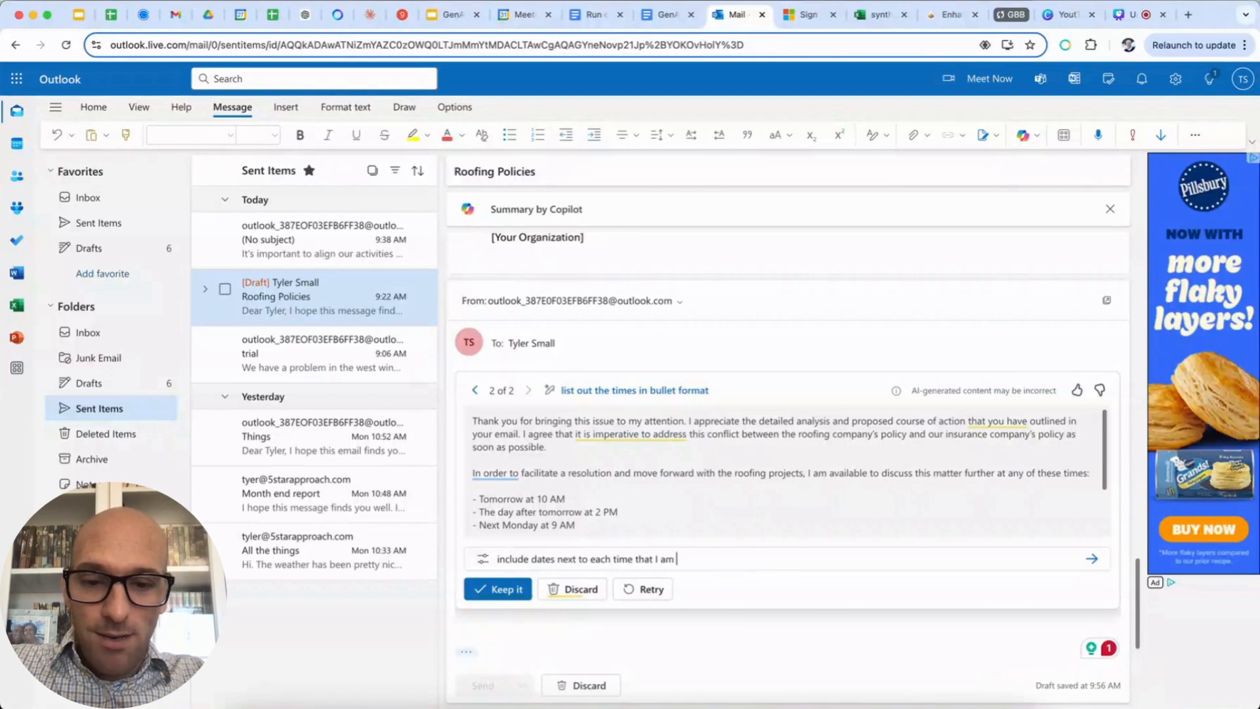
{"action": "type", "text": "available"}
{"action": "key", "text": "Return"}
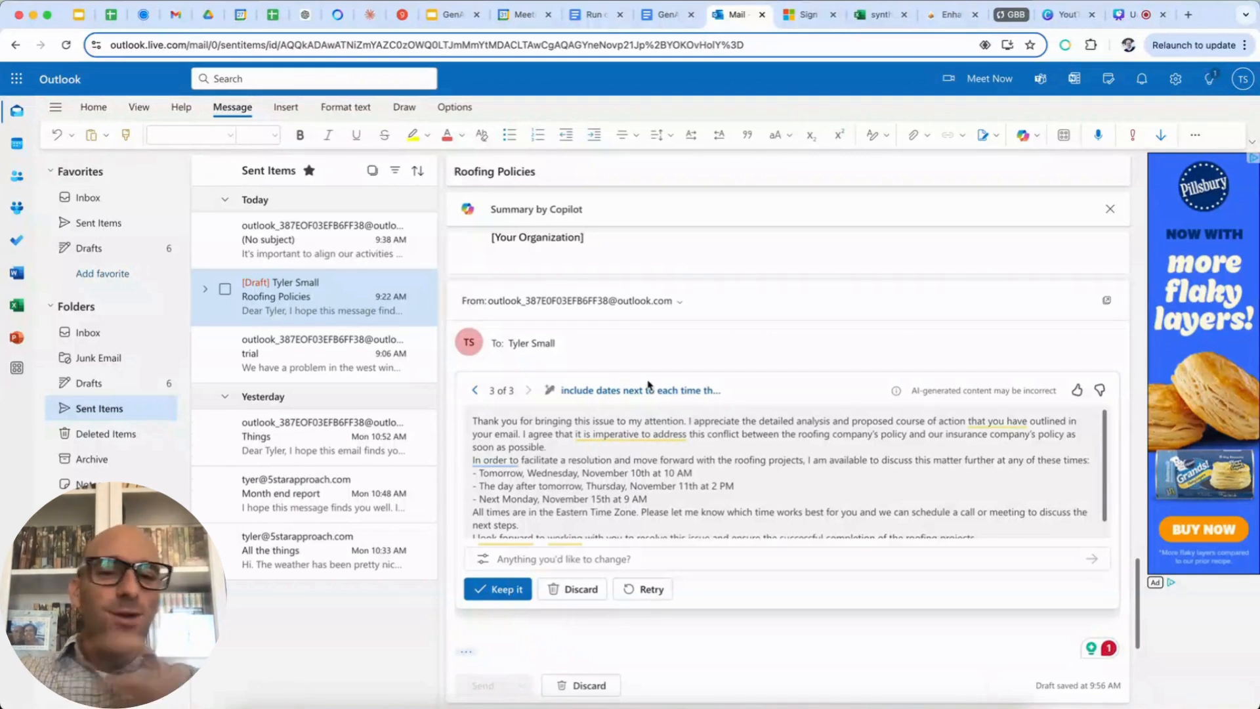
- Review the draft's bulleted dates, time zone sentence and relative day wording
{"action": "scroll", "coordinate": [650, 489], "scroll_direction": "down", "scroll_amount": 1}
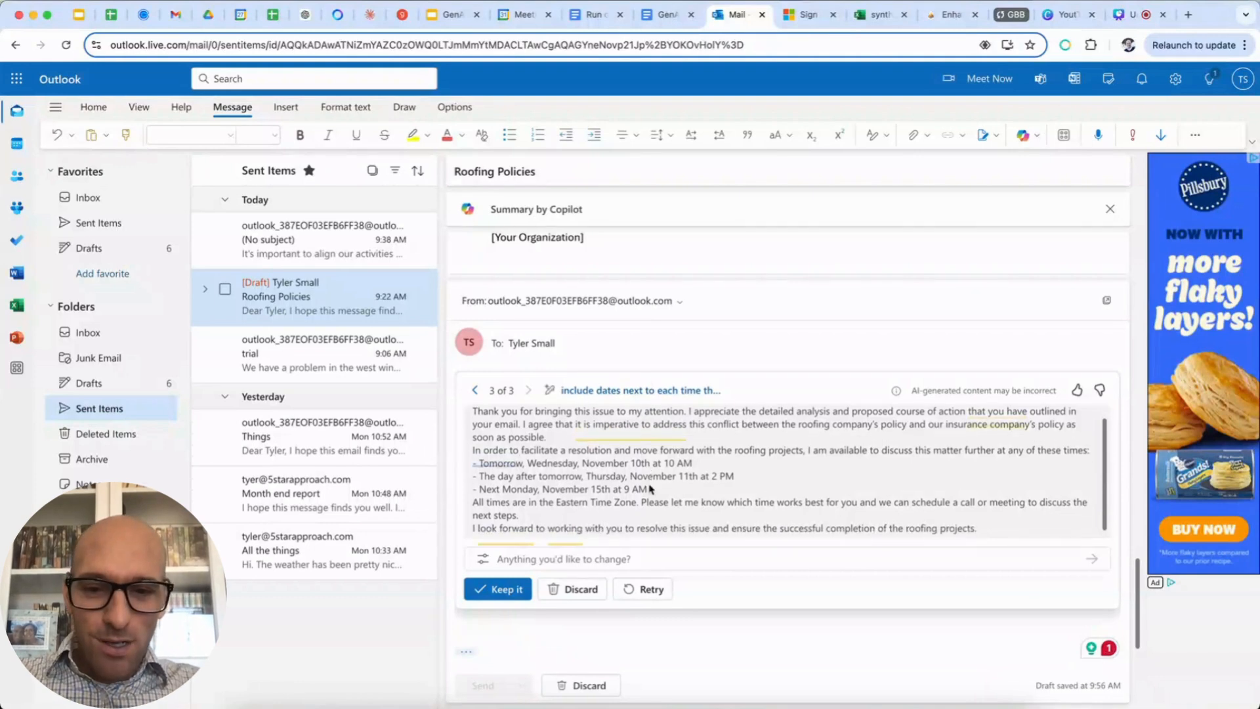
{"action": "scroll", "coordinate": [650, 490], "scroll_direction": "down", "scroll_amount": 1}
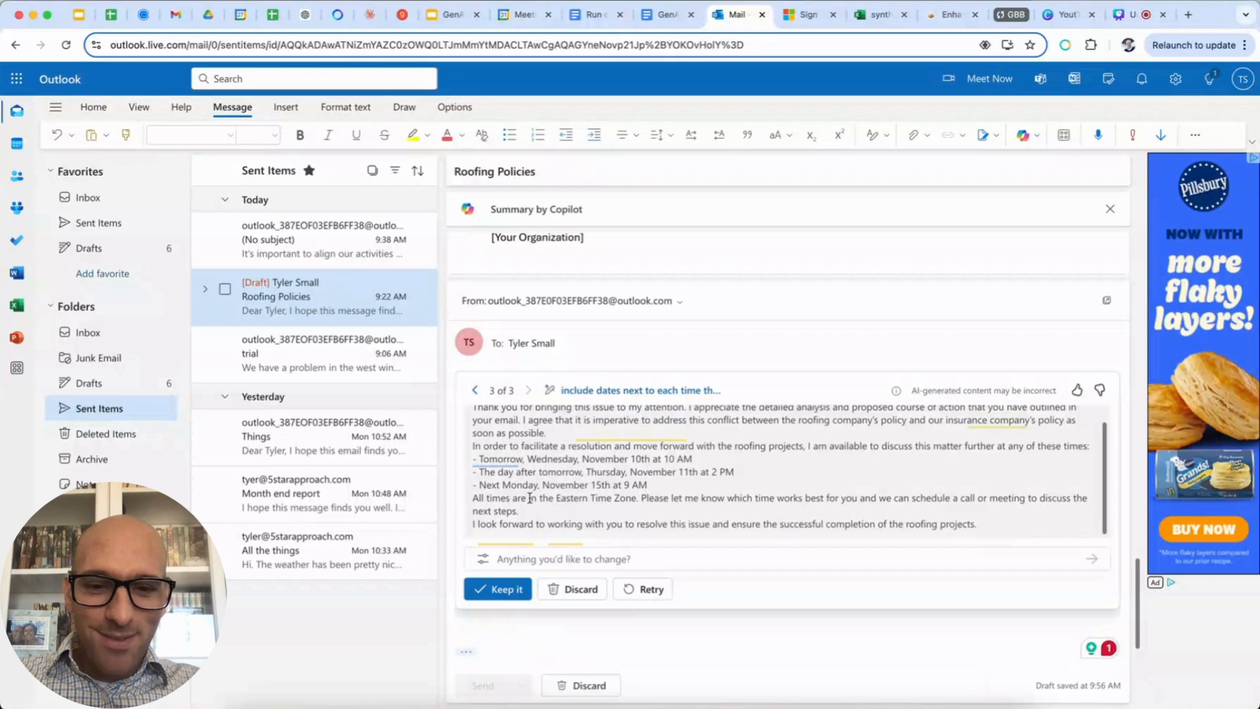
{"action": "left_click_drag", "start_coordinate": [479, 498], "coordinate": [629, 497]}
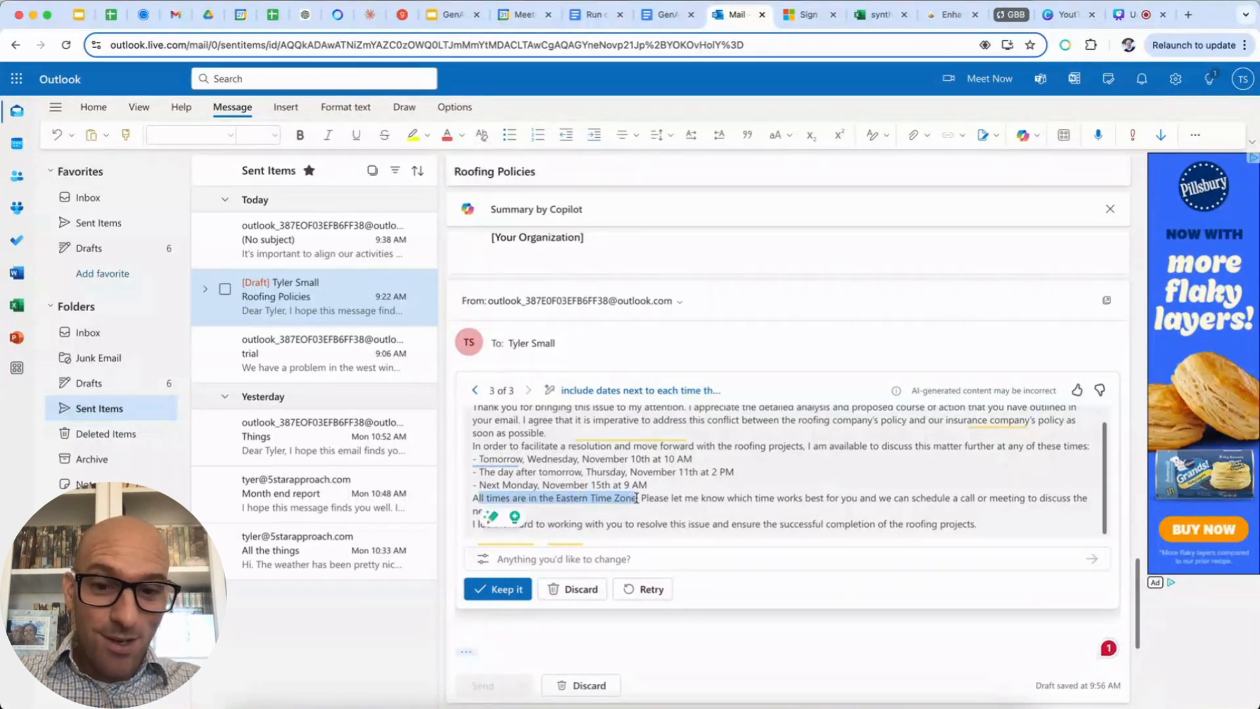
{"action": "left_click", "coordinate": [636, 497]}
{"action": "left_click_drag", "start_coordinate": [636, 498], "coordinate": [472, 504]}
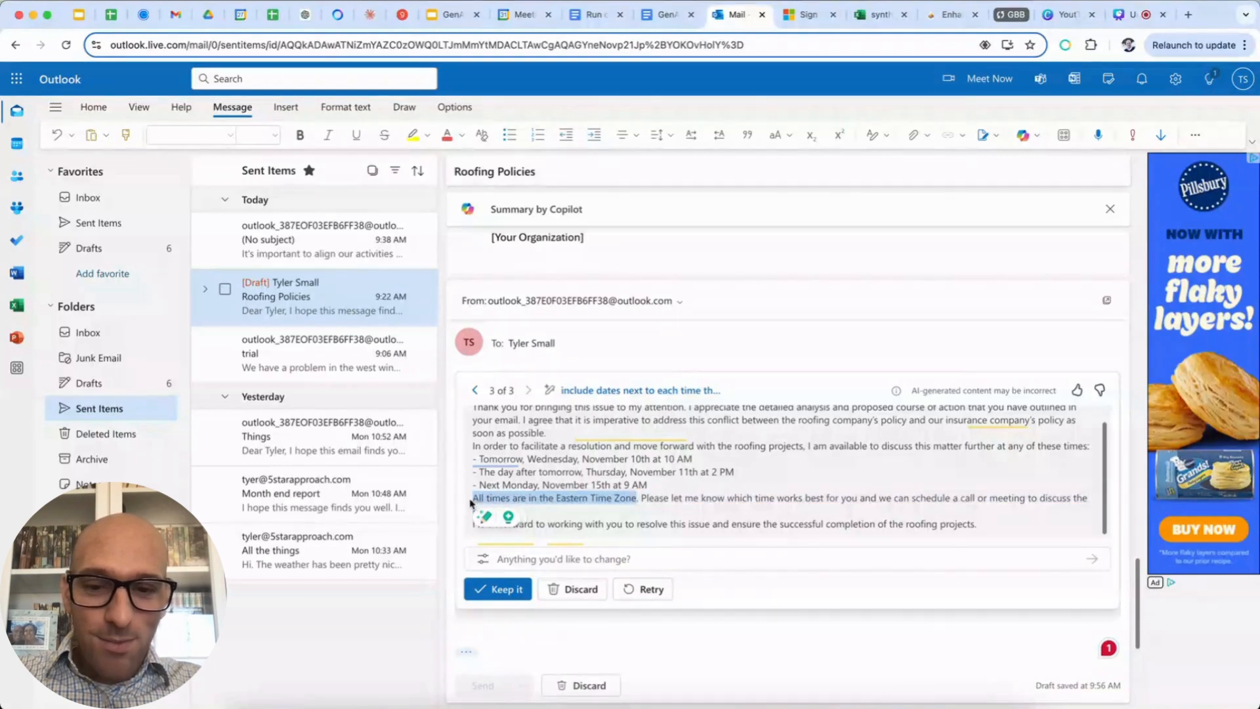
{"action": "left_click", "coordinate": [729, 466]}
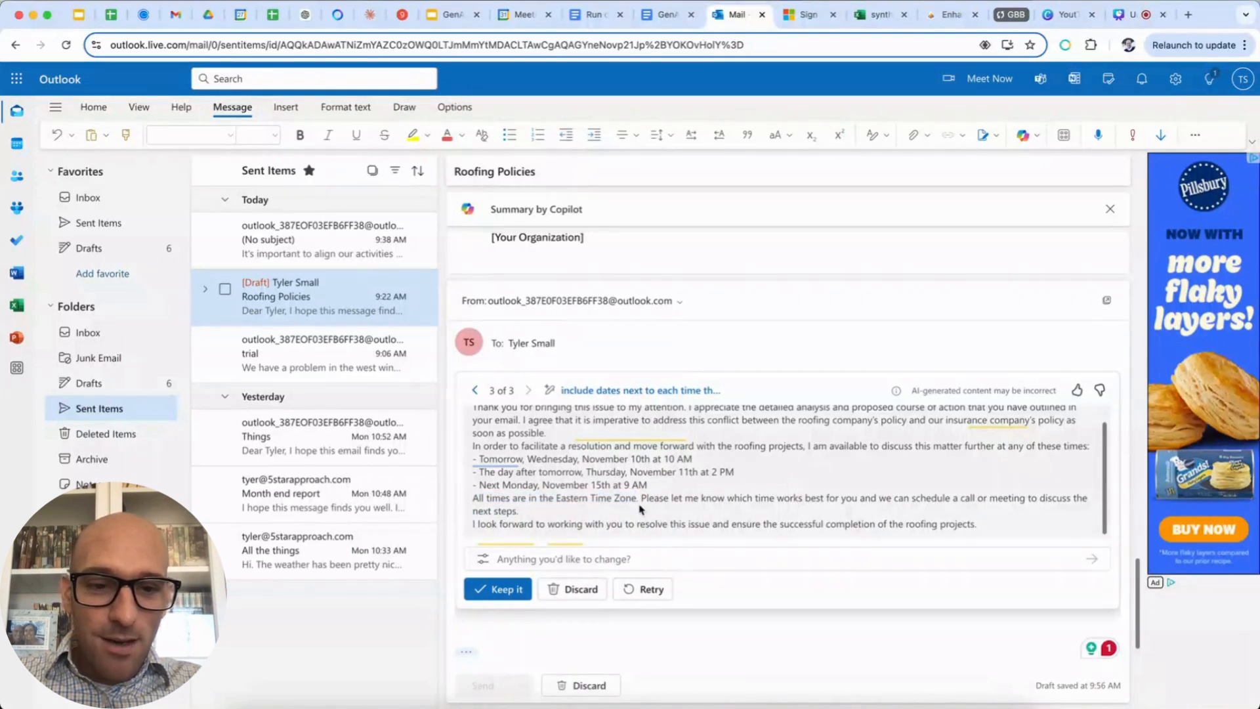
{"action": "scroll", "coordinate": [642, 511], "scroll_direction": "down", "scroll_amount": 1}
{"action": "scroll", "coordinate": [642, 510], "scroll_direction": "up", "scroll_amount": 1}
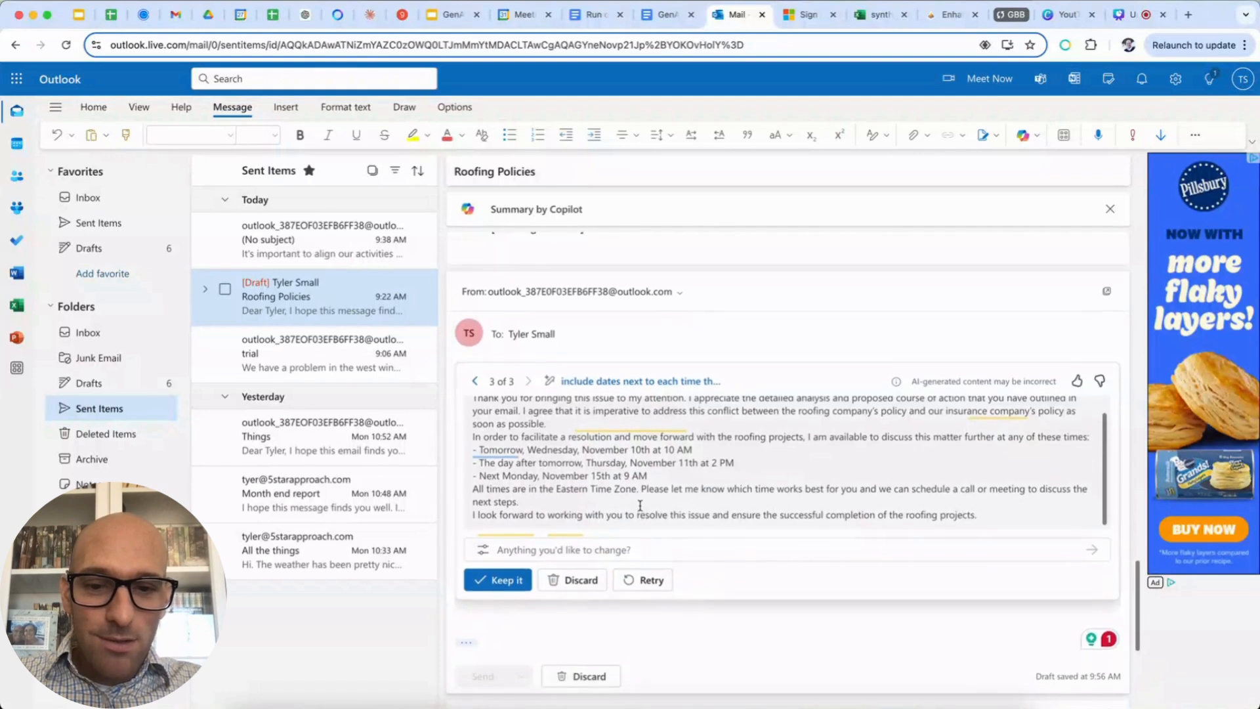
{"action": "left_click_drag", "start_coordinate": [638, 493], "coordinate": [470, 495]}
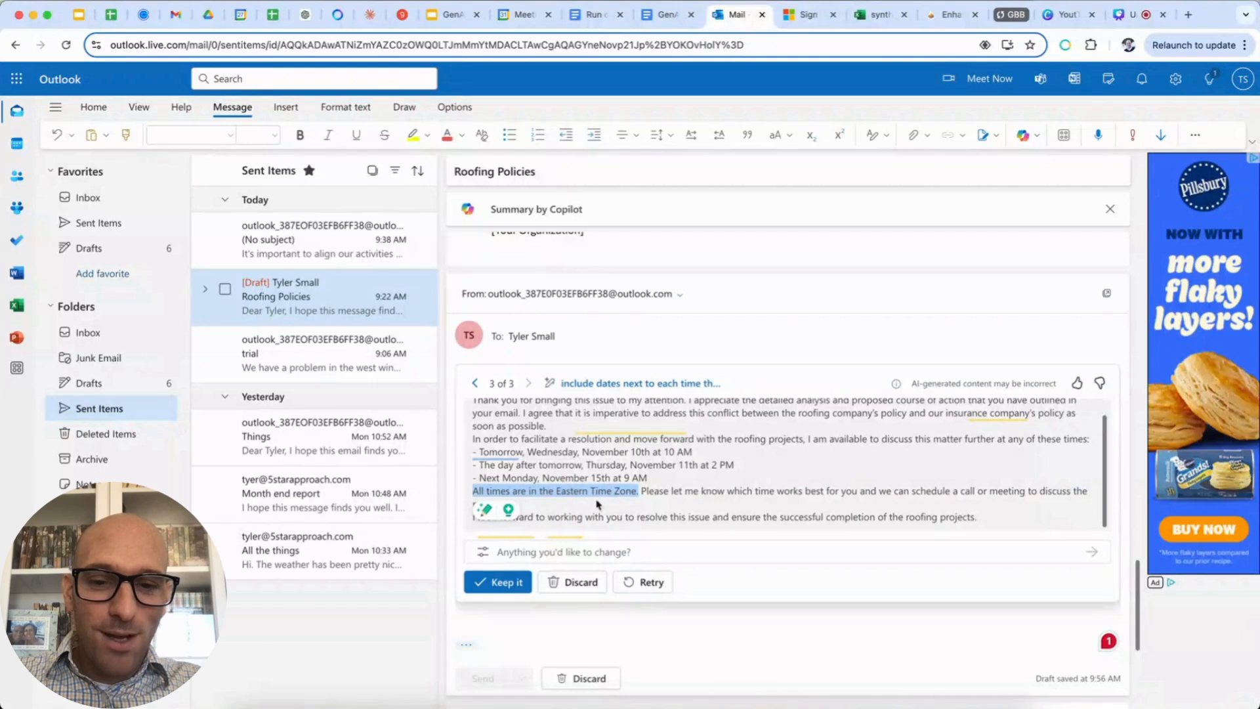
{"action": "left_click", "coordinate": [747, 458]}
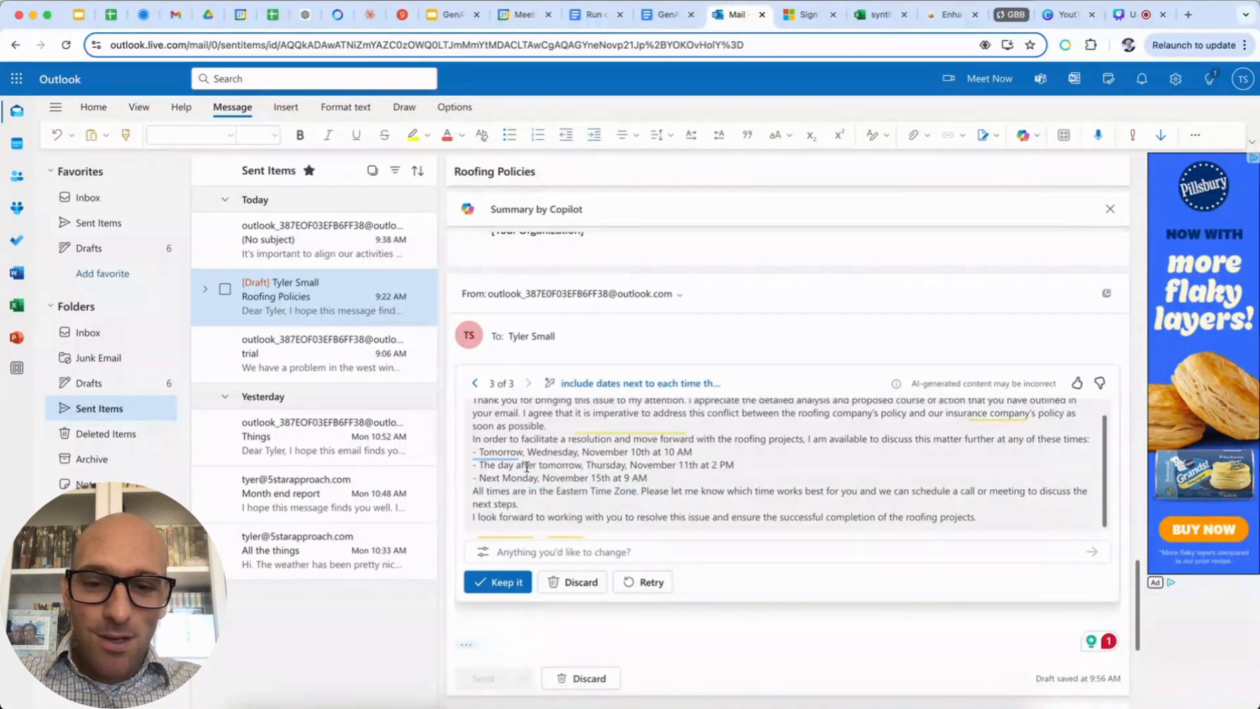
{"action": "left_click_drag", "start_coordinate": [583, 468], "coordinate": [476, 468]}
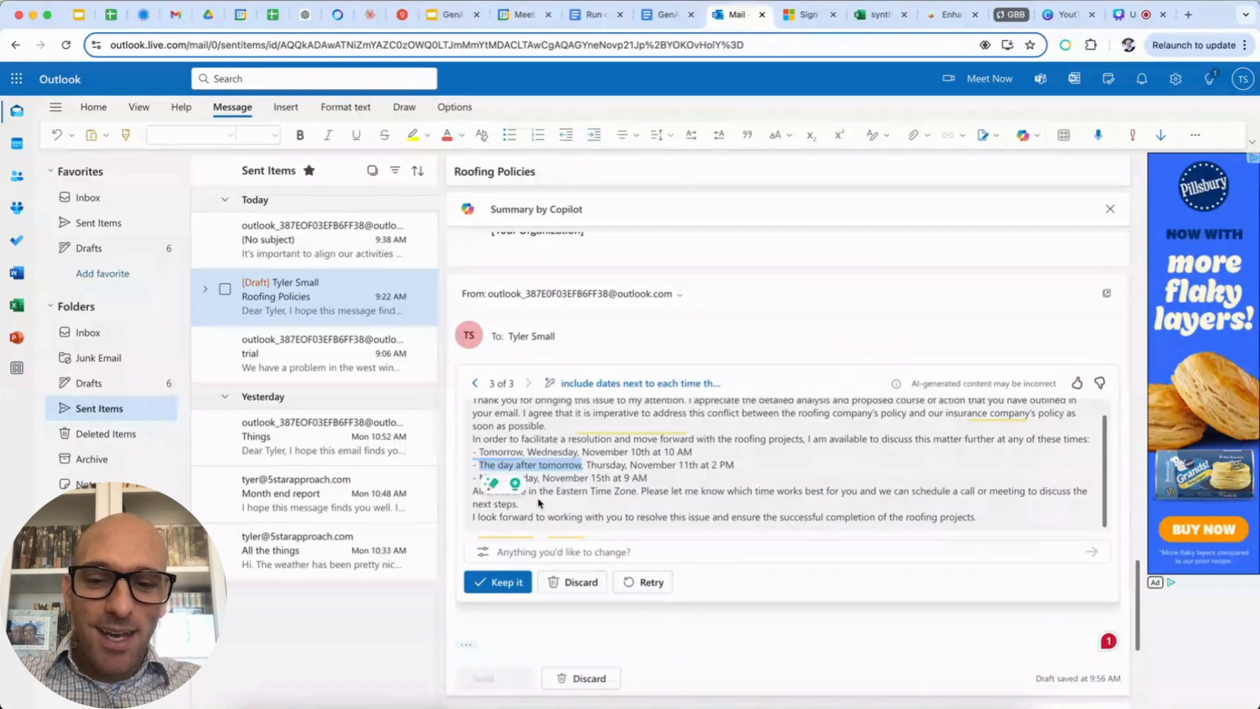
- Keep the generated draft and remove "Tomorrow,", "The day after tomorrow," and "Next" from the three bulleted times
{"action": "left_click", "coordinate": [501, 585]}
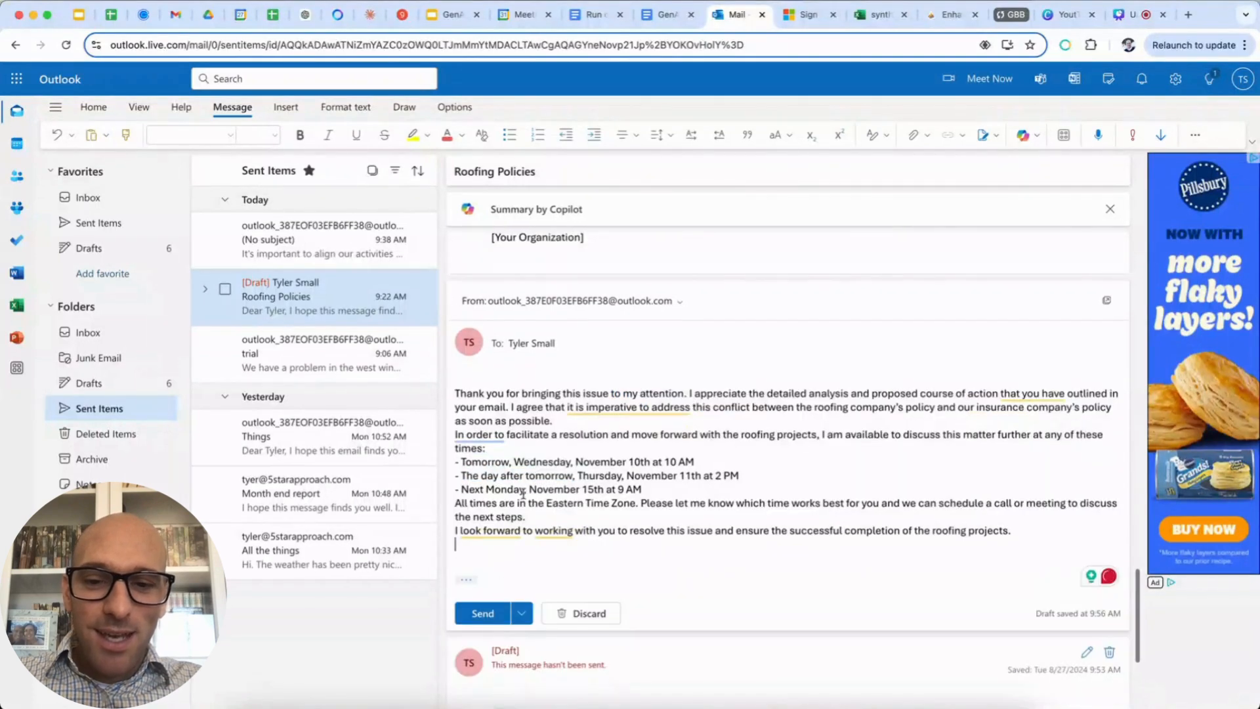
{"action": "left_click_drag", "start_coordinate": [576, 462], "coordinate": [466, 464]}
{"action": "left_click", "coordinate": [507, 464]}
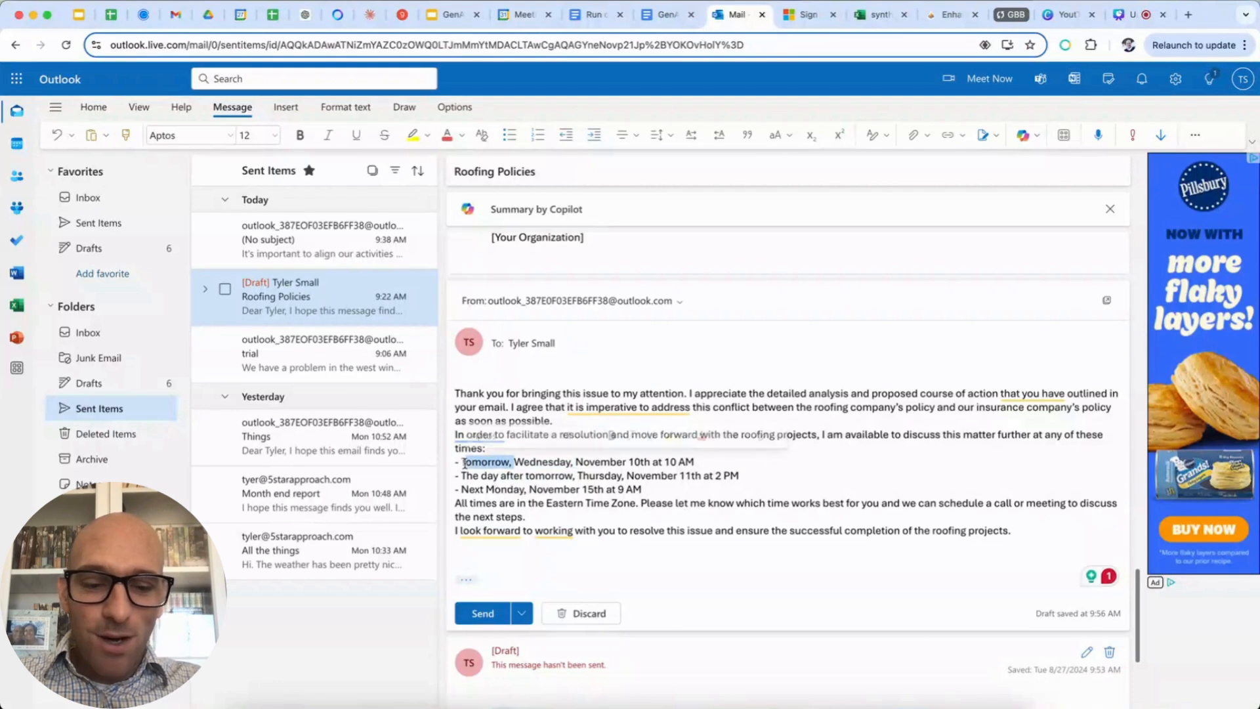
{"action": "key", "text": "BackSpace"}
{"action": "key", "text": "BackSpace"}
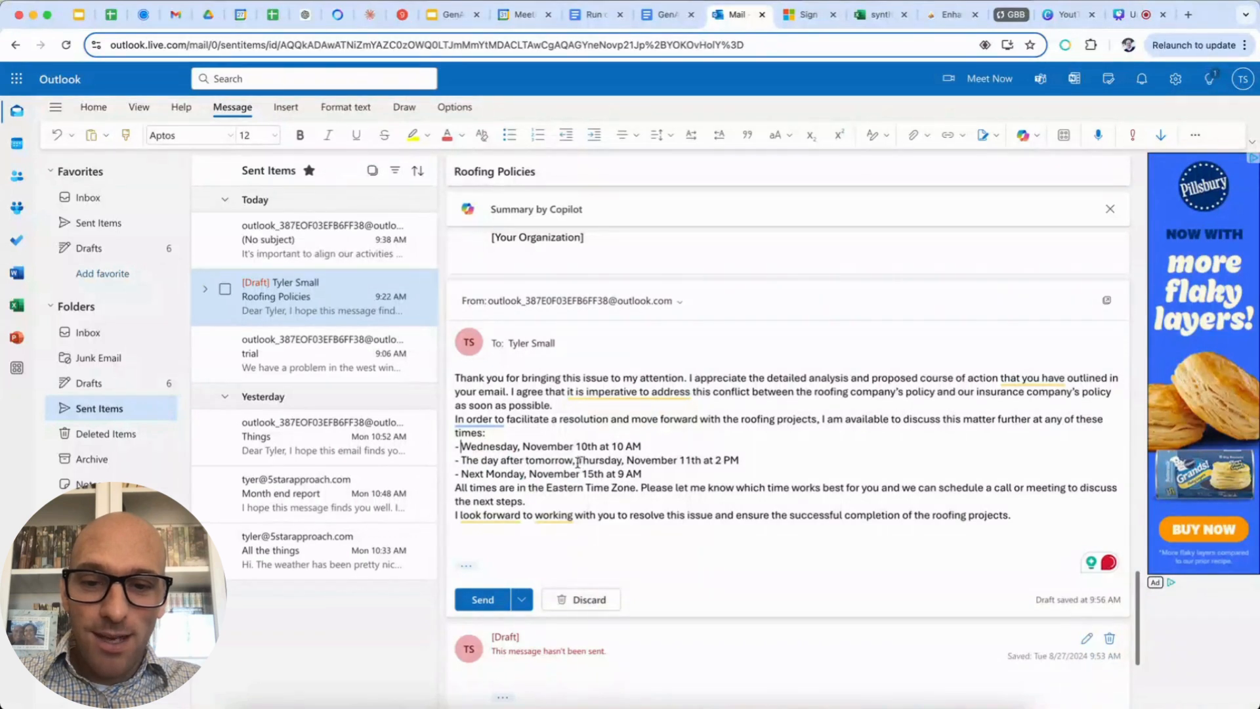
{"action": "left_click_drag", "start_coordinate": [578, 462], "coordinate": [464, 460]}
{"action": "key", "text": "BackSpace"}
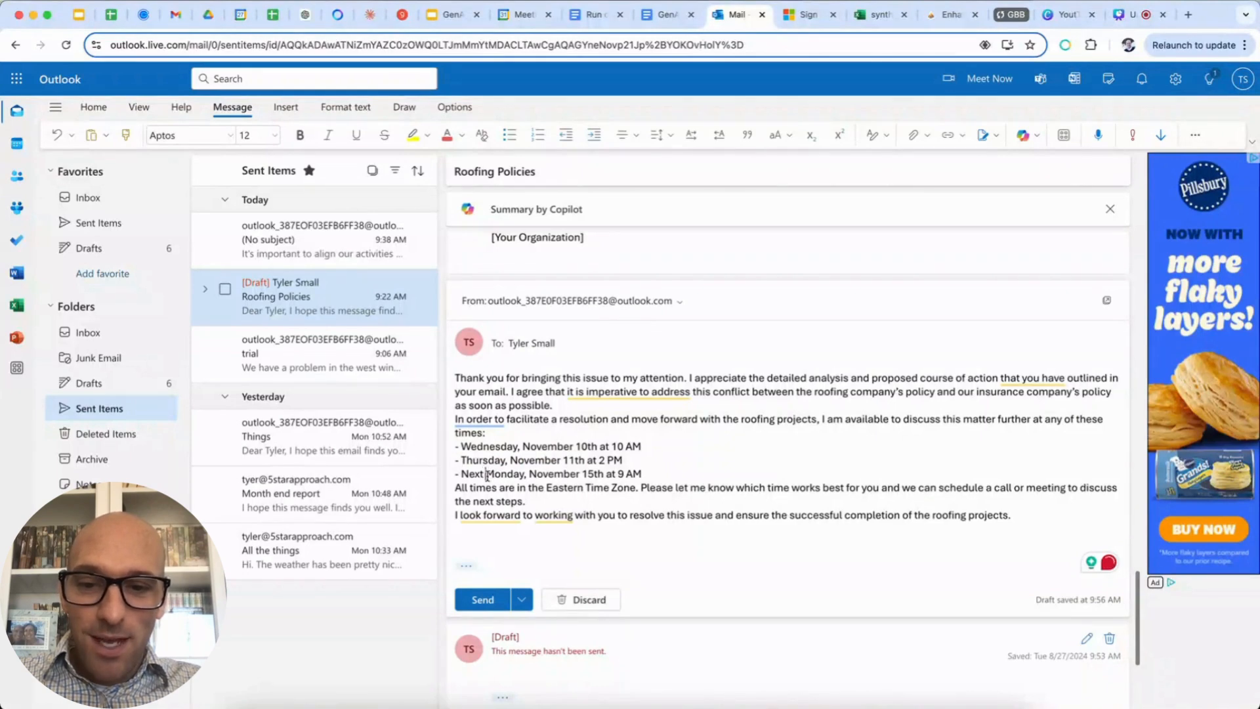
{"action": "left_click_drag", "start_coordinate": [486, 474], "coordinate": [463, 475]}
{"action": "key", "text": "BackSpace"}
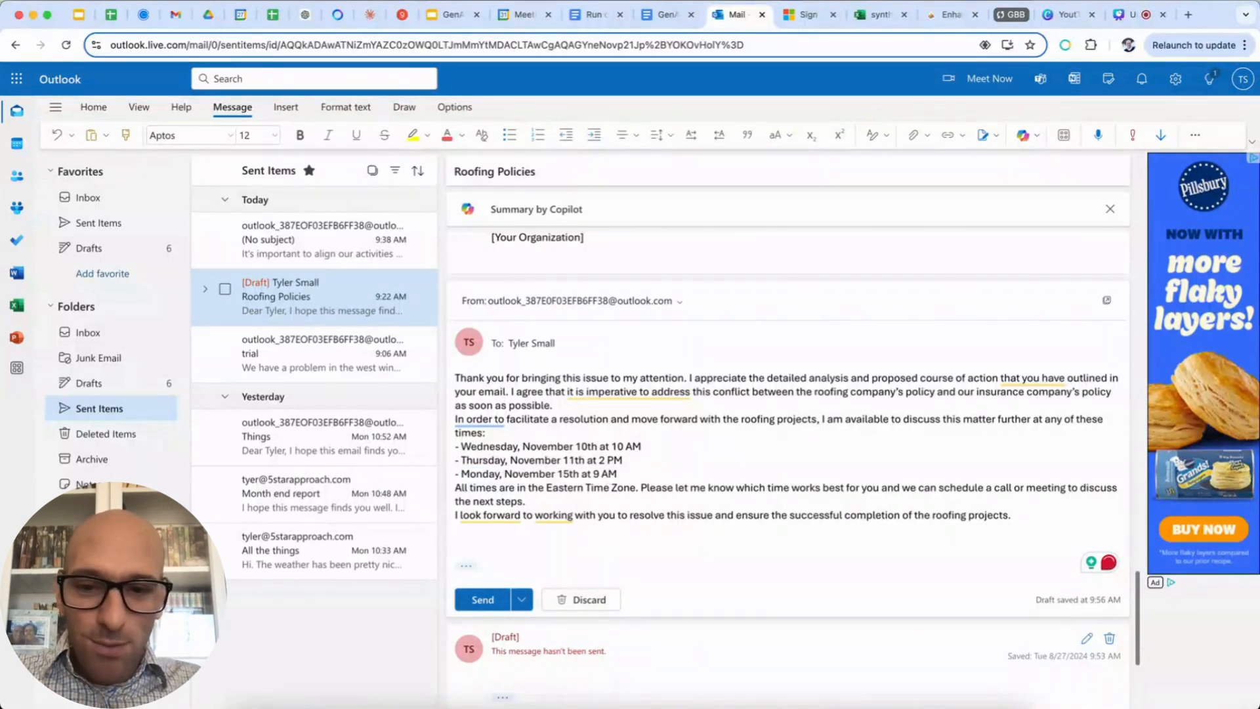
- Insert blank lines before and after the bulleted times and before the "In order to" and "I look forward" paragraphs of the reply
{"action": "key", "text": "Return"}
{"action": "key", "text": "Return"}
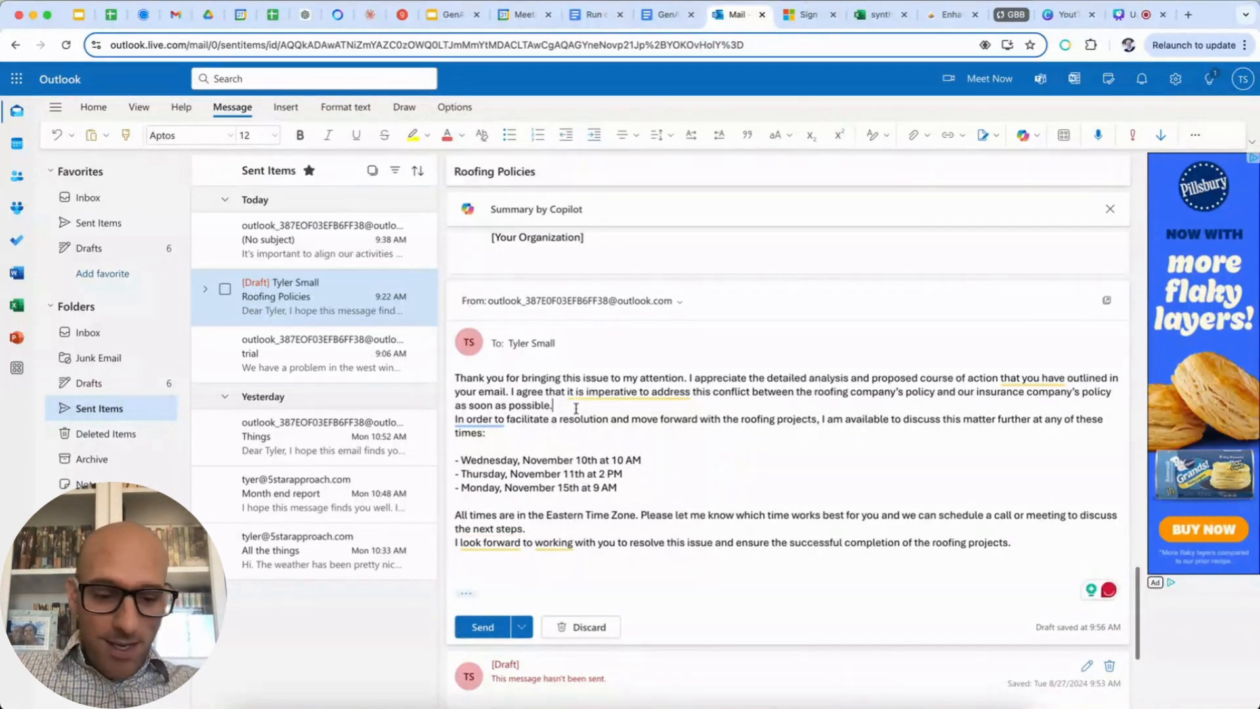
{"action": "key", "text": "Return"}
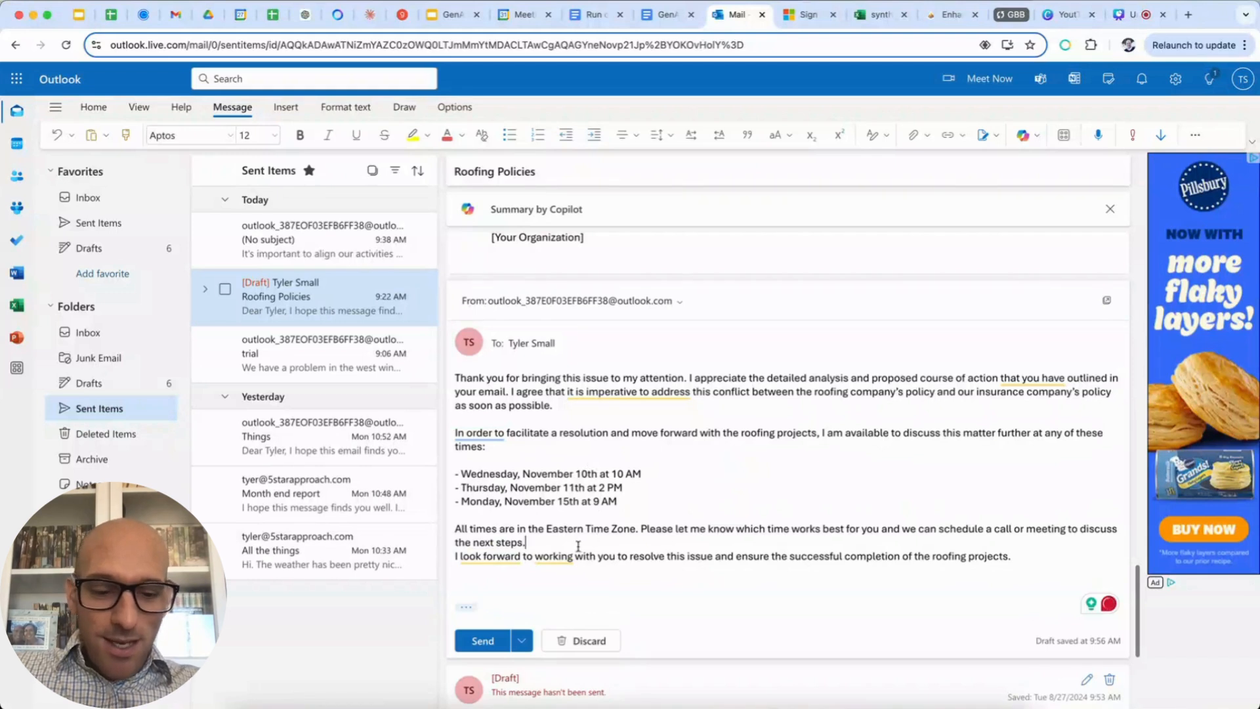
{"action": "key", "text": "Return"}
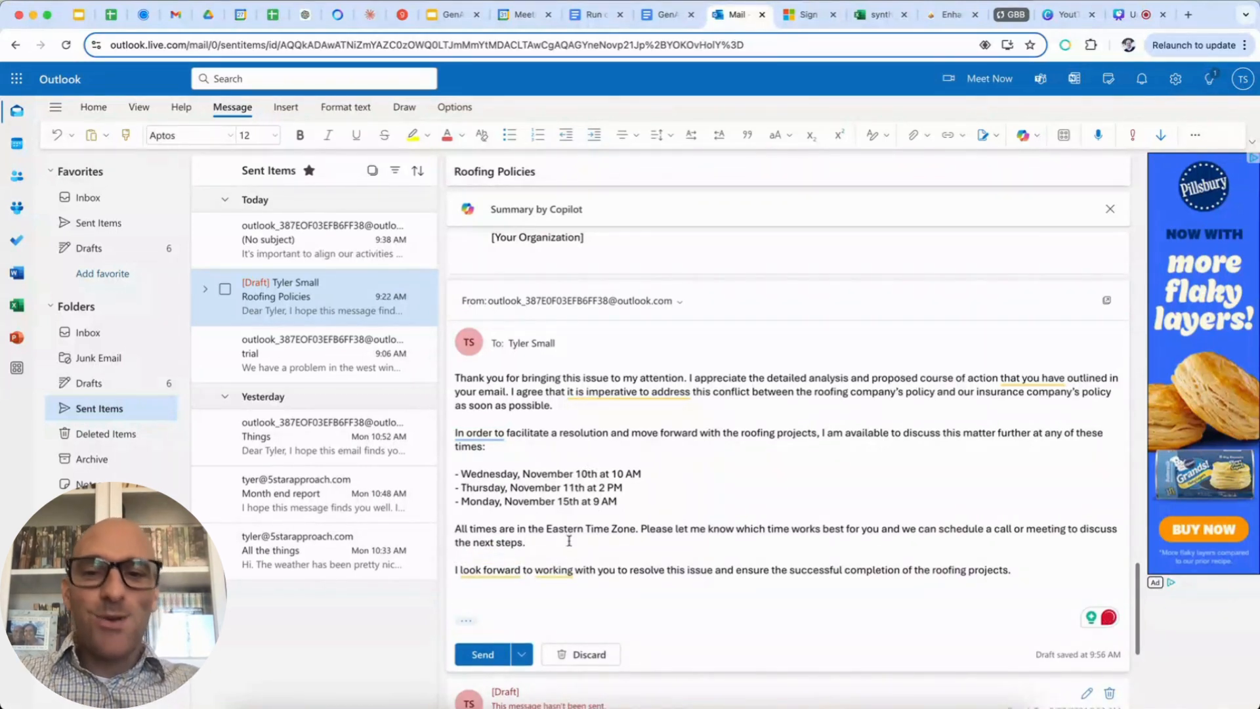
- Review the formatted reply draft alongside the closing sections of the original Roofing Policies email
{"action": "scroll", "coordinate": [610, 497], "scroll_direction": "up", "scroll_amount": 1}
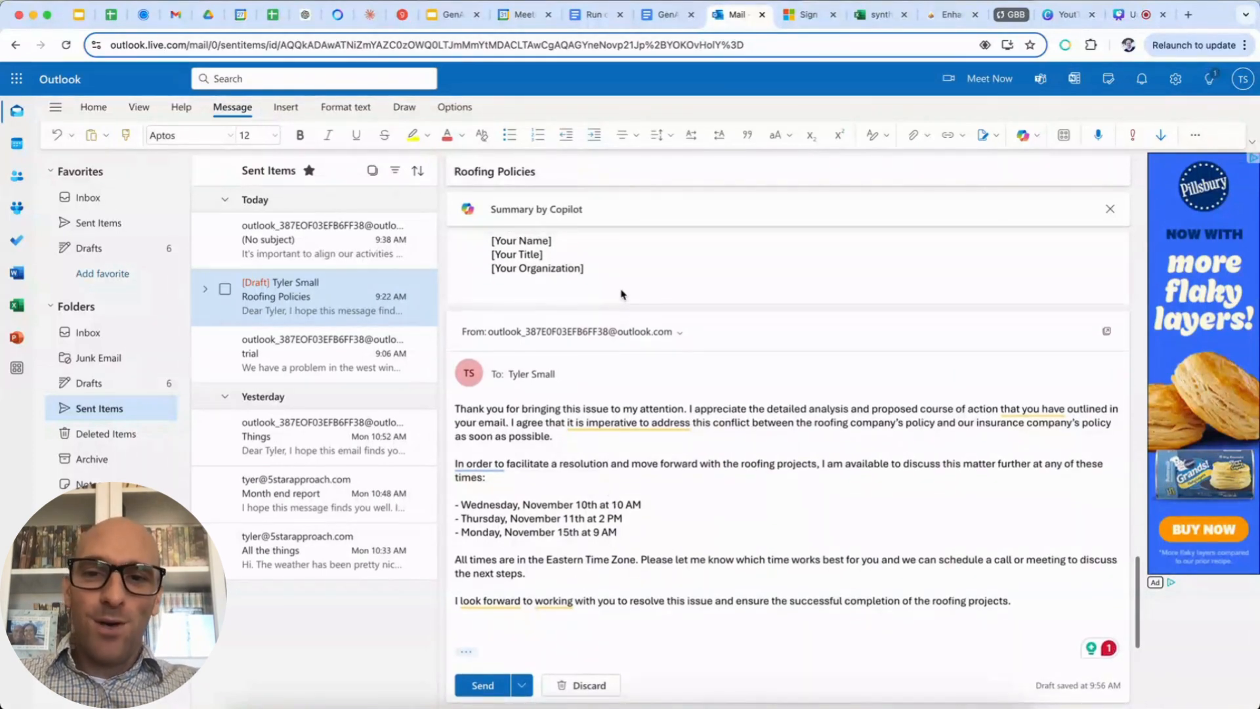
{"action": "scroll", "coordinate": [622, 295], "scroll_direction": "up", "scroll_amount": 1}
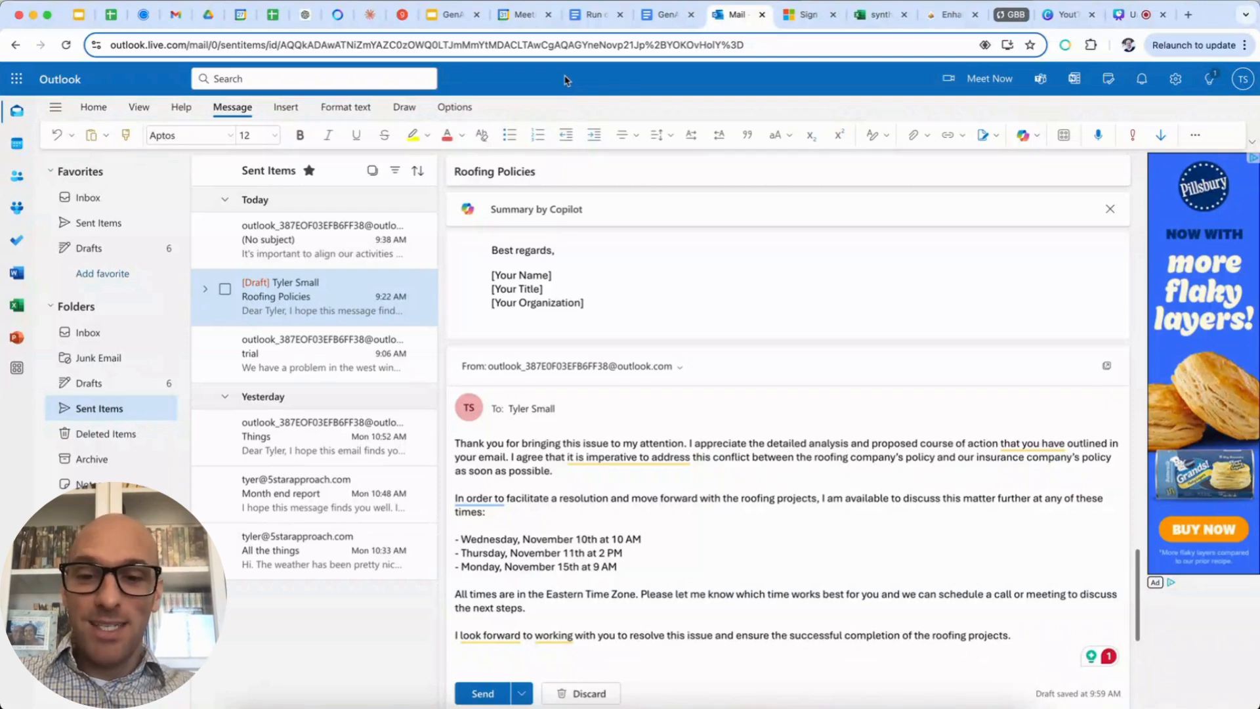
{"action": "scroll", "coordinate": [720, 505], "scroll_direction": "down", "scroll_amount": 2}
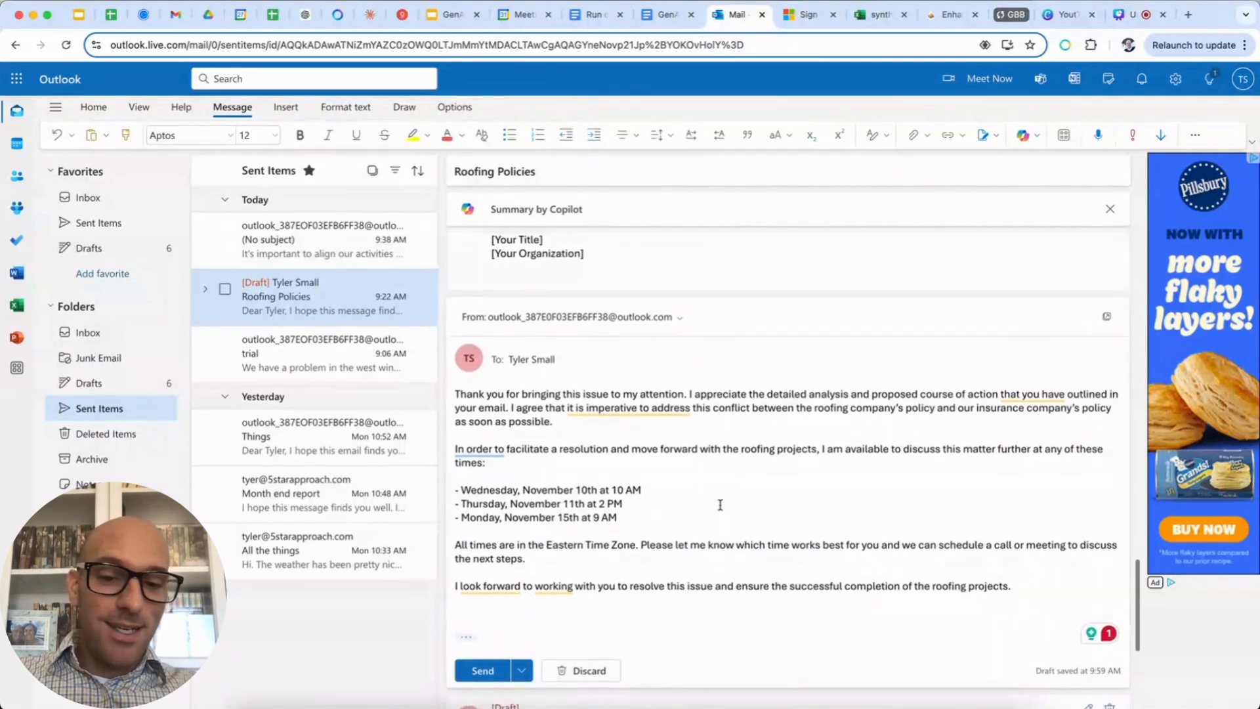
{"action": "scroll", "coordinate": [720, 505], "scroll_direction": "up", "scroll_amount": 1}
{"action": "scroll", "coordinate": [720, 505], "scroll_direction": "up", "scroll_amount": 5}
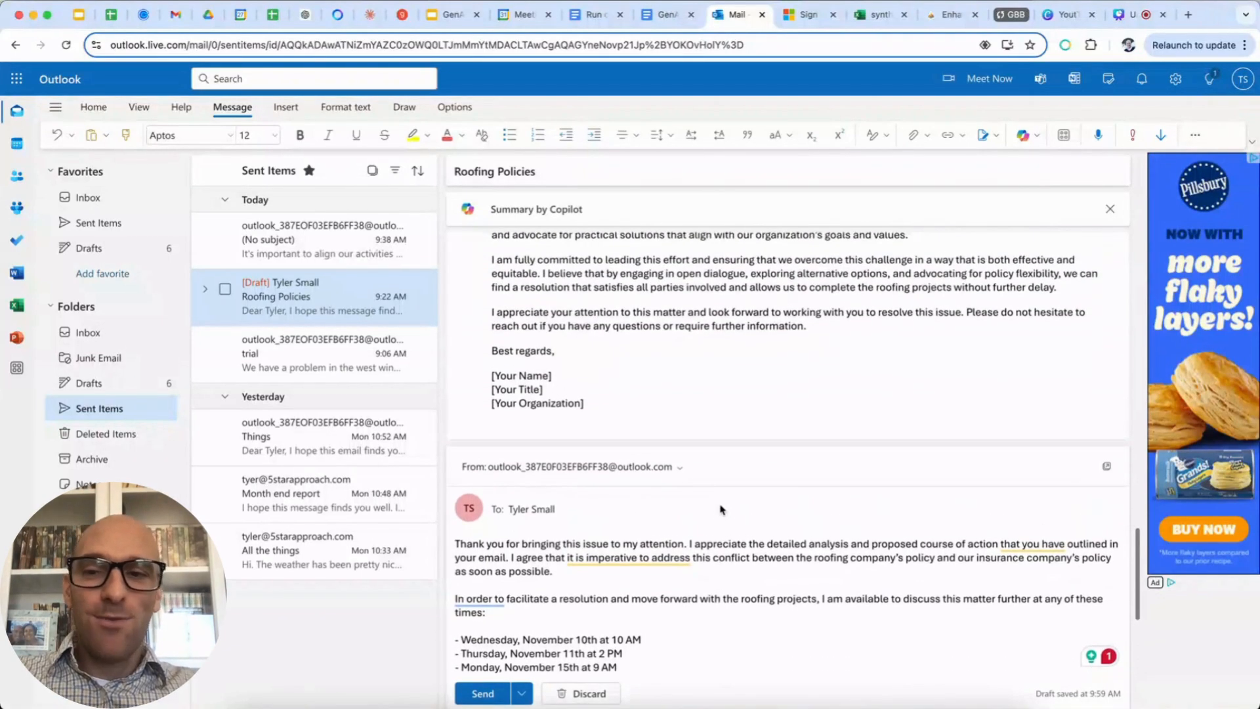
{"action": "scroll", "coordinate": [720, 510], "scroll_direction": "down", "scroll_amount": 4}
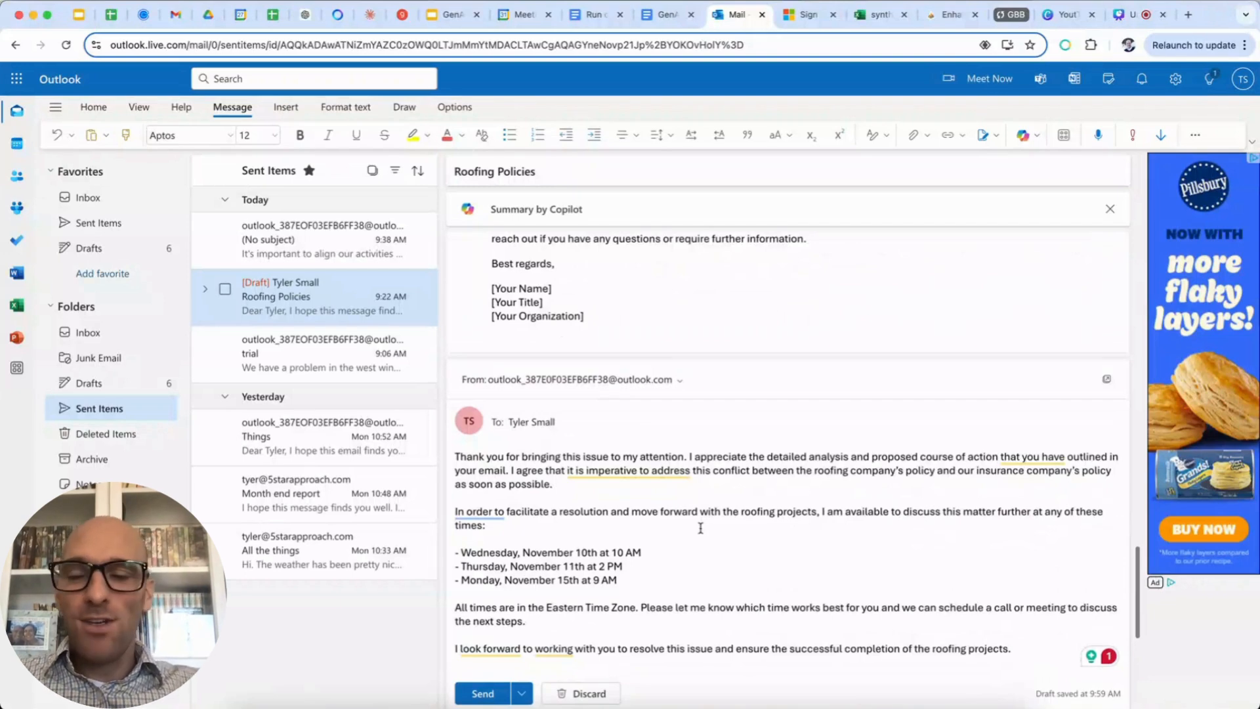
{"action": "scroll", "coordinate": [700, 527], "scroll_direction": "up", "scroll_amount": 5}
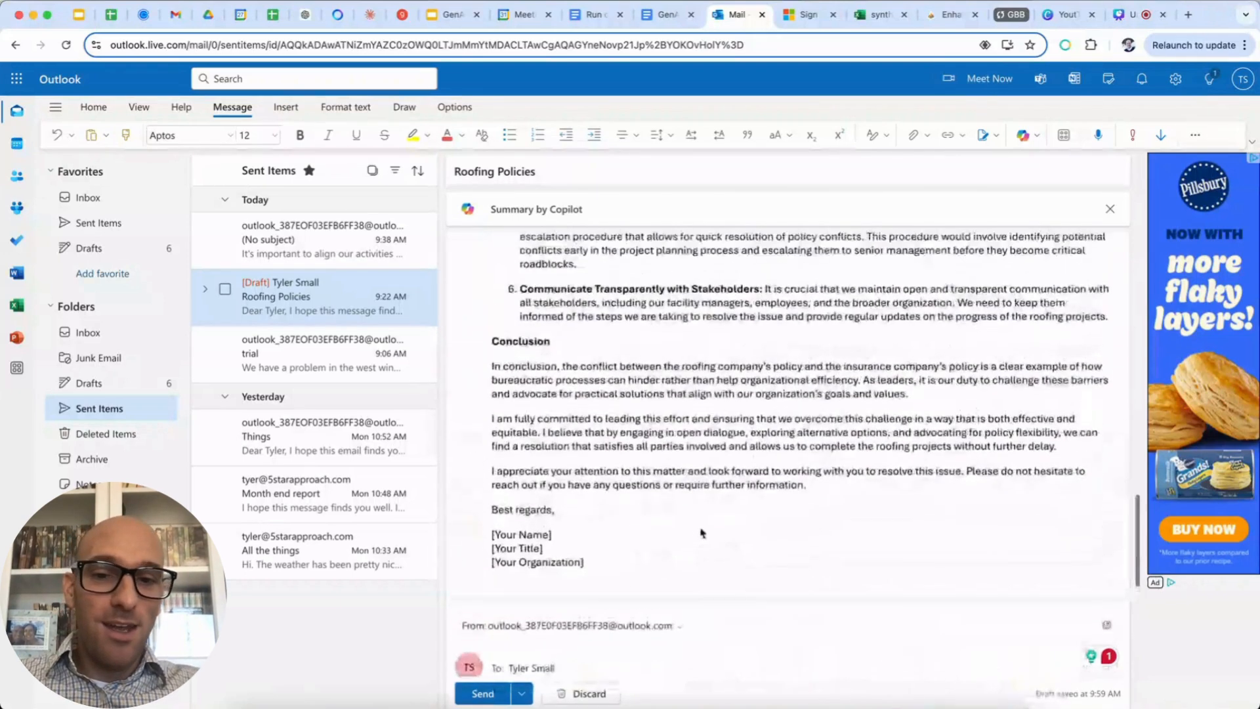
{"action": "scroll", "coordinate": [700, 532], "scroll_direction": "down", "scroll_amount": 3}
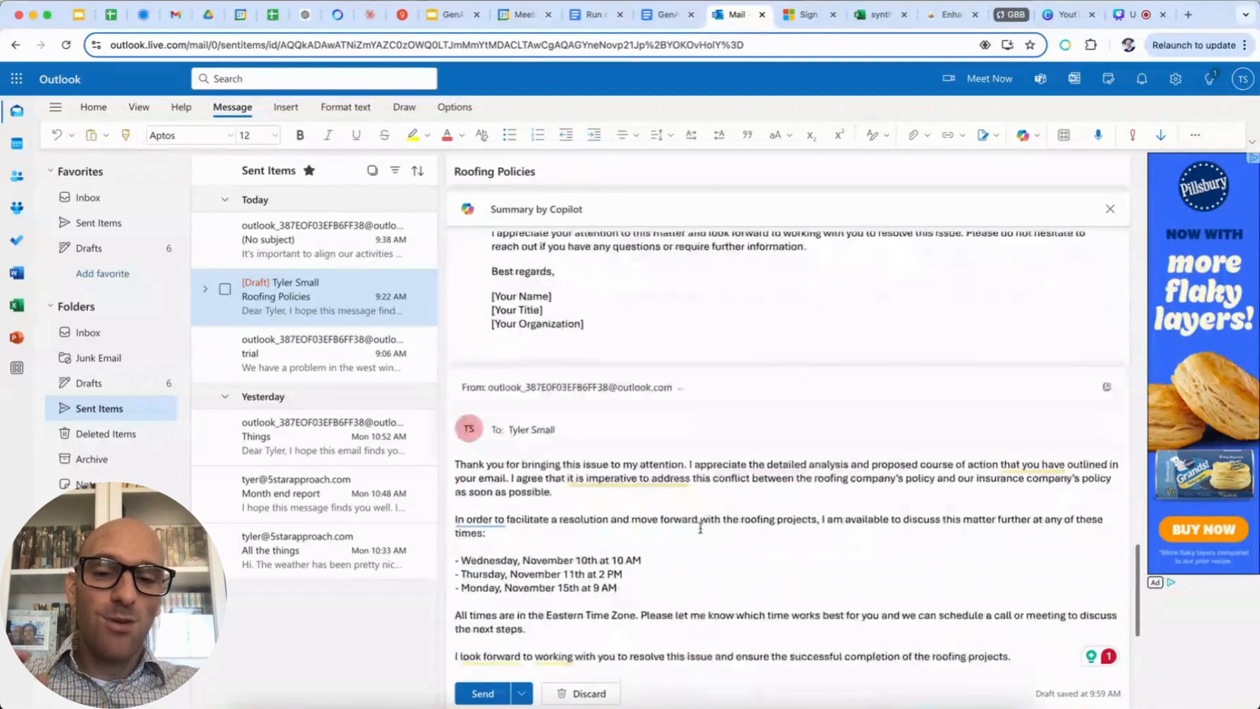
{"action": "scroll", "coordinate": [701, 528], "scroll_direction": "down", "scroll_amount": 2}
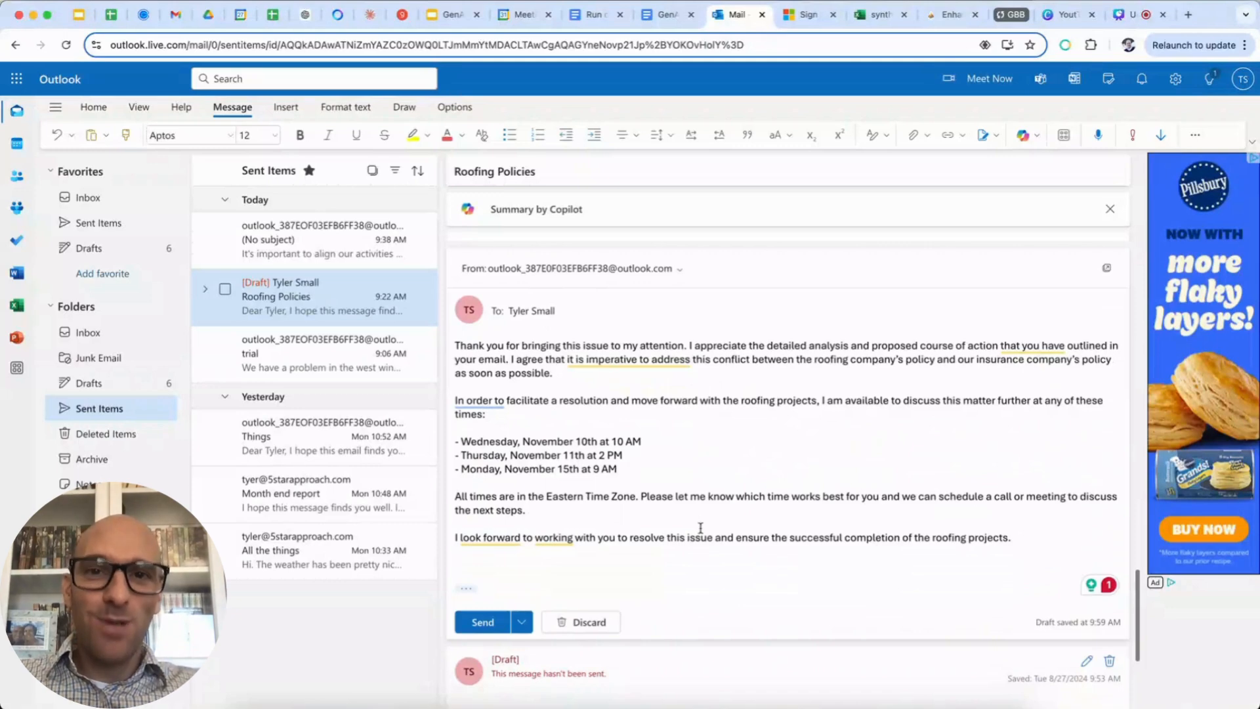
{"action": "scroll", "coordinate": [701, 528], "scroll_direction": "up", "scroll_amount": 5}
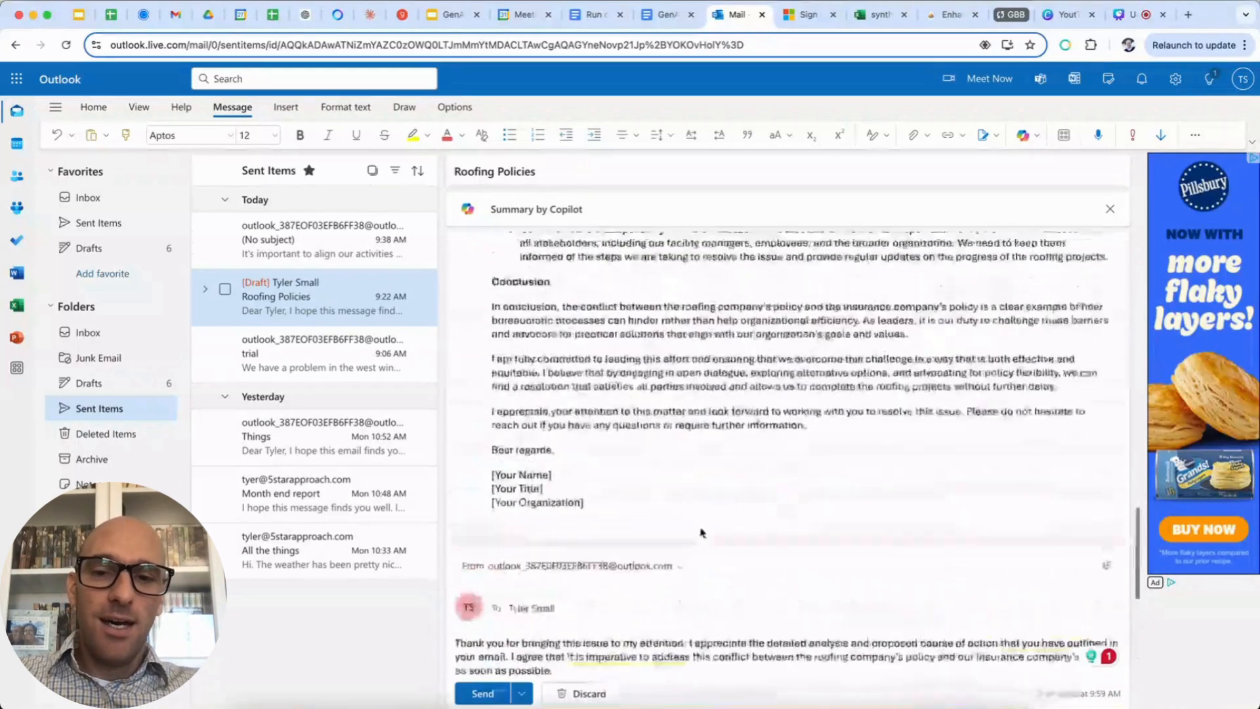
{"action": "scroll", "coordinate": [700, 529], "scroll_direction": "down", "scroll_amount": 3}
{"action": "scroll", "coordinate": [701, 531], "scroll_direction": "down", "scroll_amount": 2}
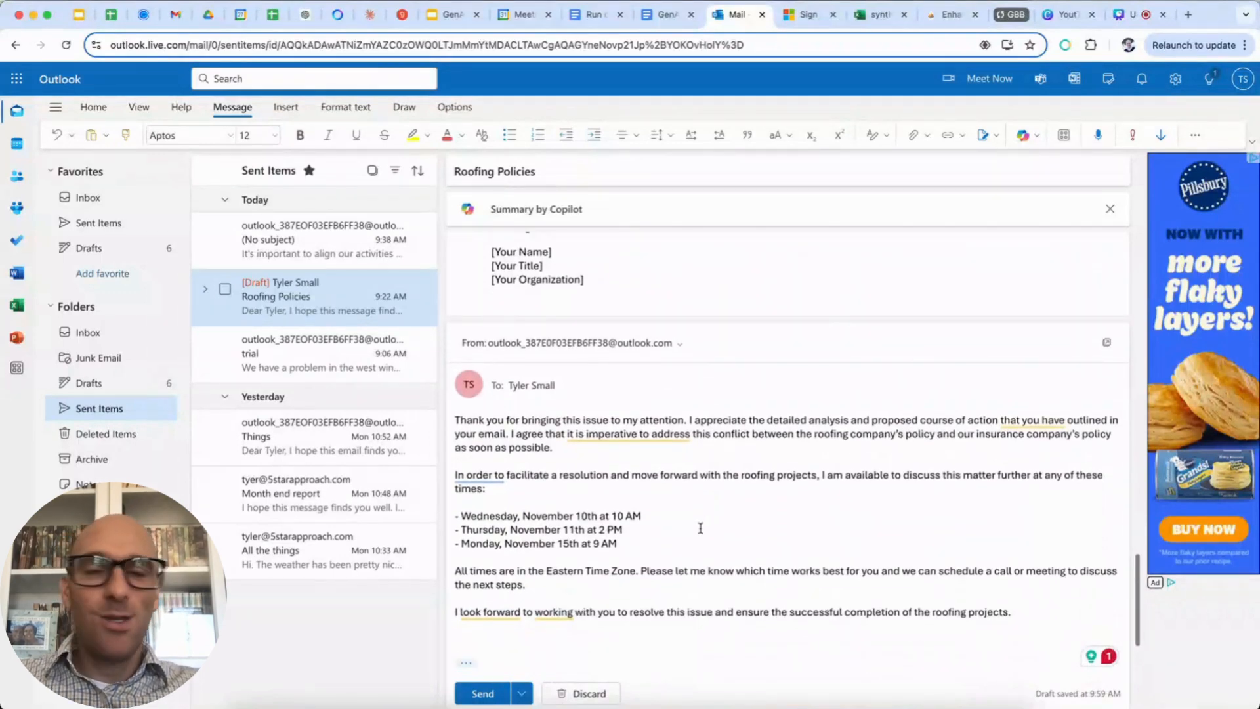
{"action": "scroll", "coordinate": [700, 528], "scroll_direction": "up", "scroll_amount": 1}
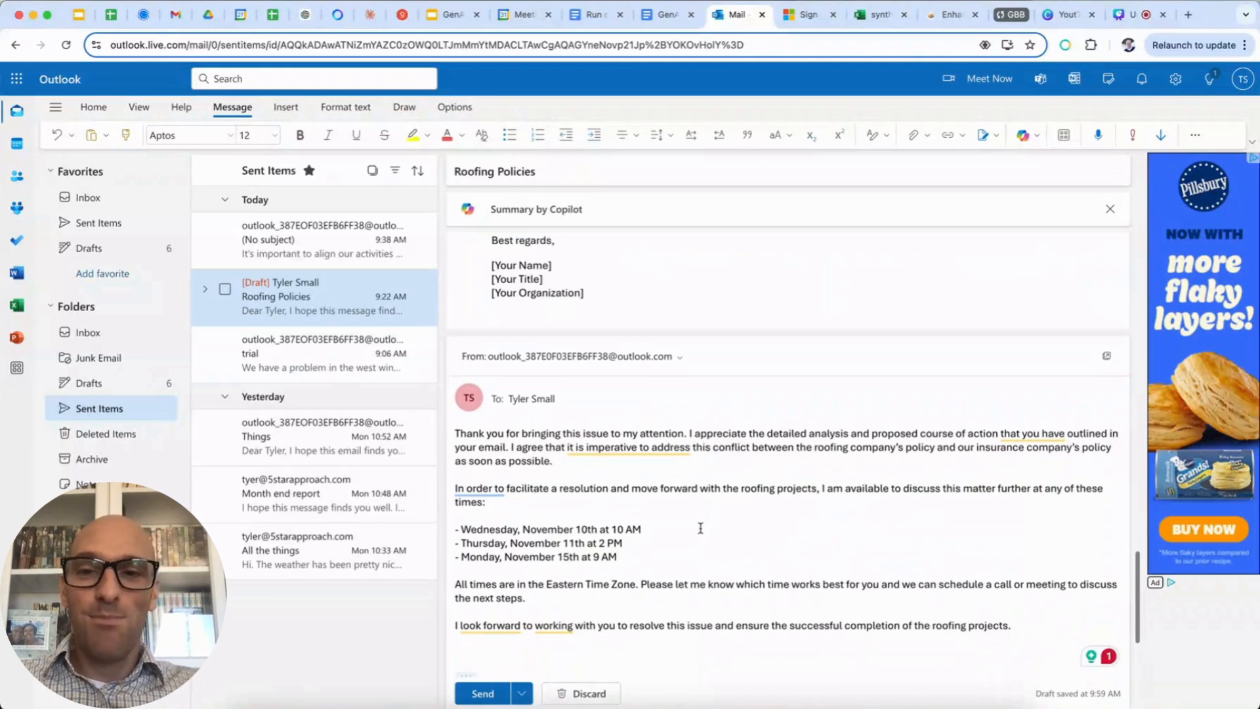
{"action": "scroll", "coordinate": [701, 528], "scroll_direction": "up", "scroll_amount": 1}
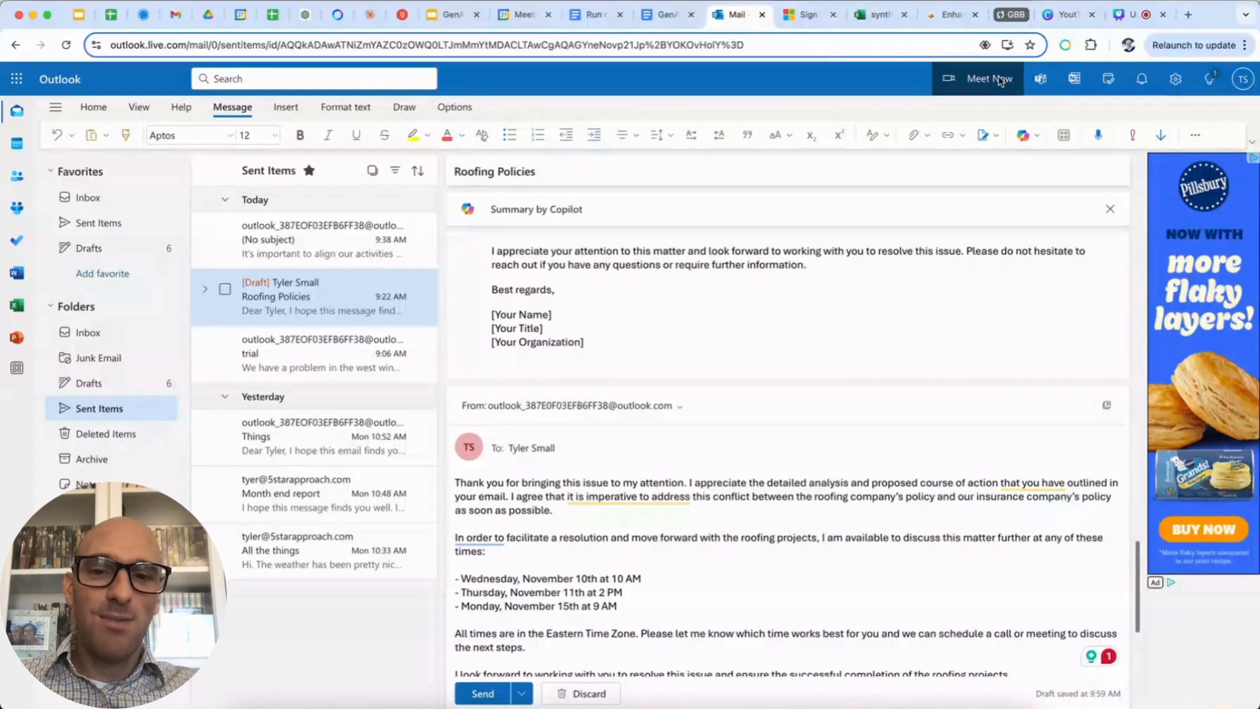
{"action": "scroll", "coordinate": [924, 272], "scroll_direction": "up", "scroll_amount": 1}
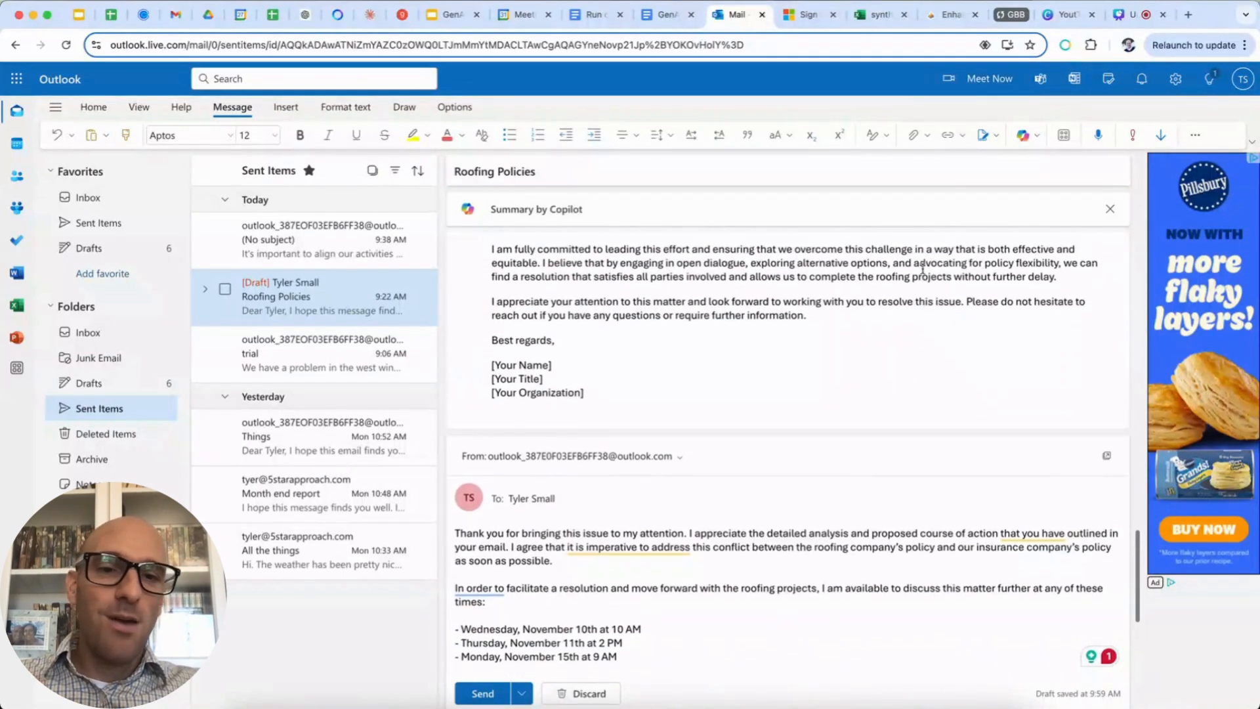
{"action": "scroll", "coordinate": [924, 269], "scroll_direction": "up", "scroll_amount": 5}
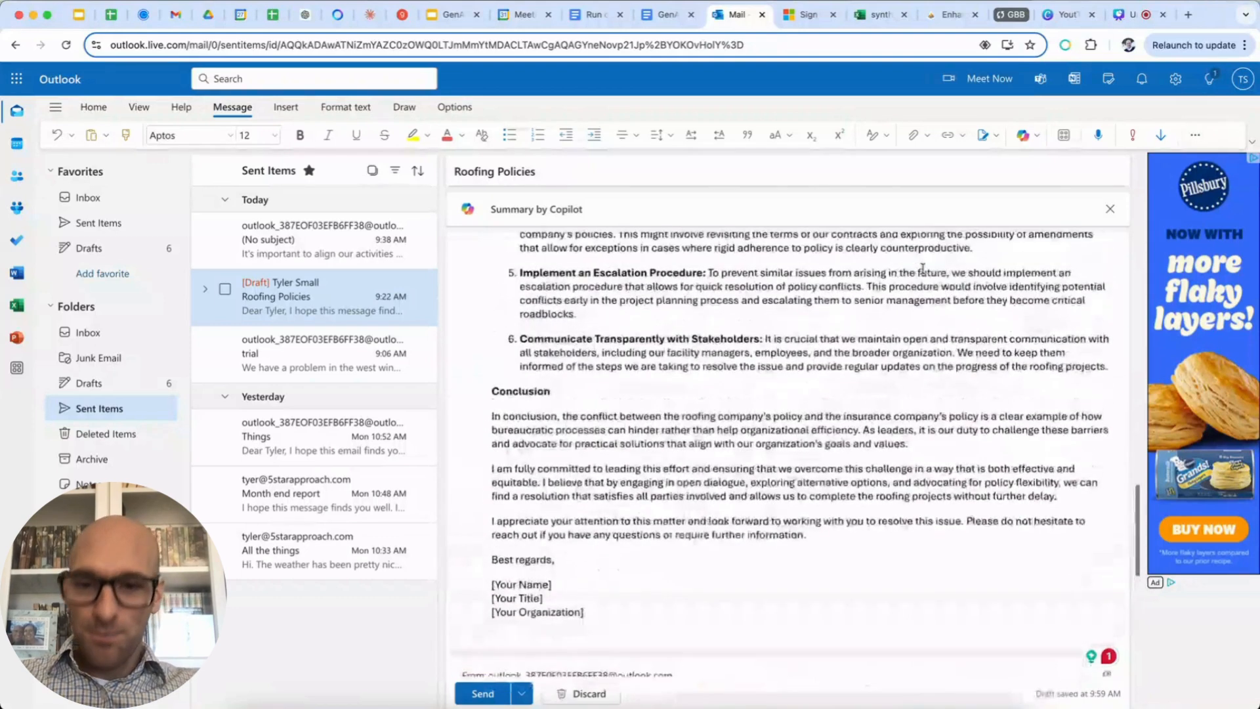